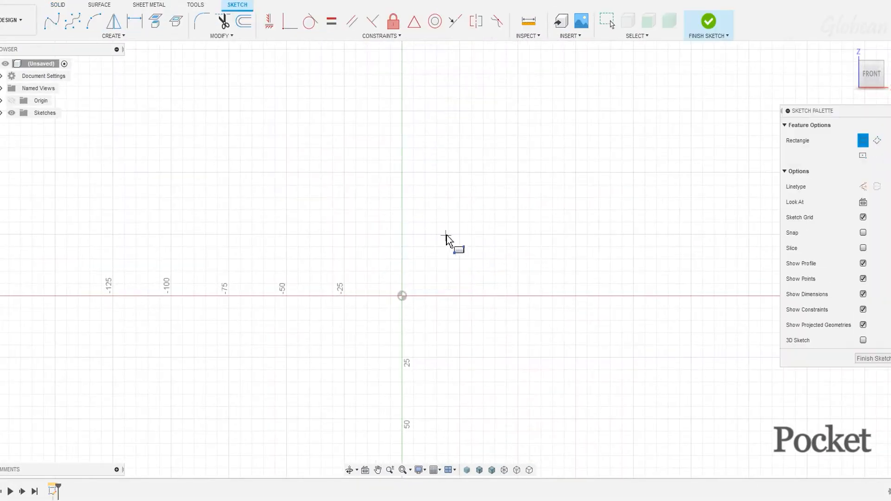
# Step: Sketch a rectangle with the midpoint of its left edge constrained to the origin, and dimension it 46 mm wide and 114 mm high
pyautogui.click(436, 297)
pyautogui.click(414, 21)
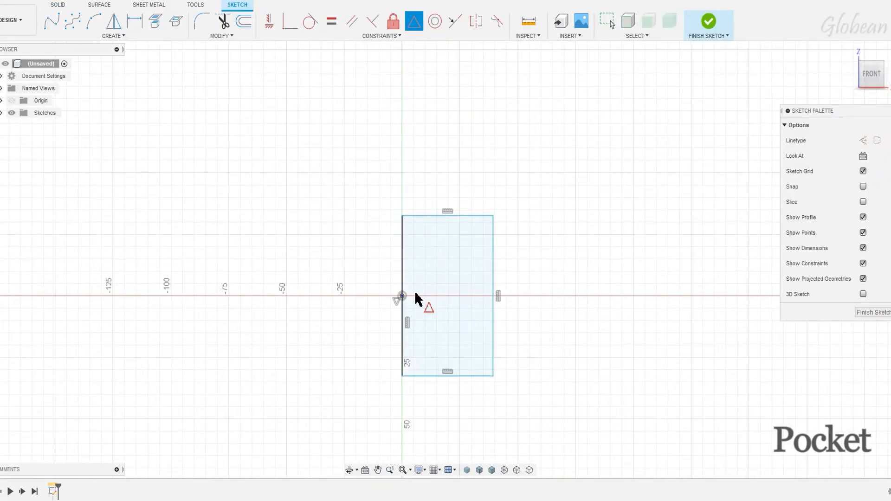
pyautogui.click(464, 377)
pyautogui.click(464, 392)
pyautogui.write('46')
pyautogui.press('Return')
pyautogui.click(506, 342)
pyautogui.click(549, 343)
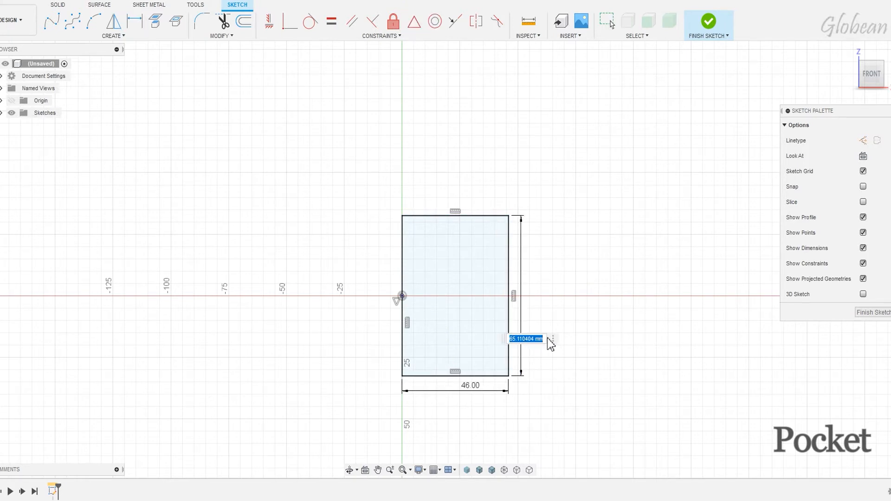
pyautogui.write('114')
pyautogui.press('Return')
# Step: Draw a horizontal centre line from the right edge's midpoint to the origin and convert the rectangle and line to construction geometry
pyautogui.press('l')
pyautogui.click(509, 297)
pyautogui.click(402, 296)
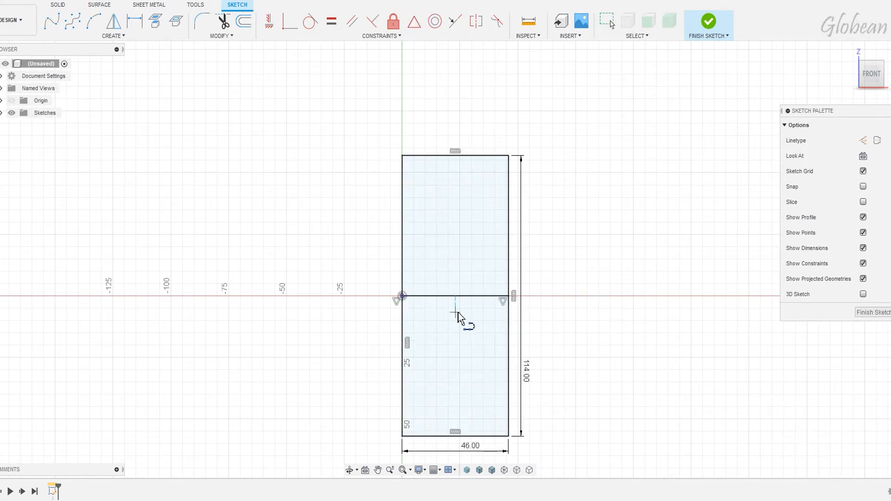
pyautogui.press('Escape')
pyautogui.scroll(-1, 458, 312)
pyautogui.moveTo(458, 312); pyautogui.dragTo(507, 236, button='middle')
pyautogui.moveTo(454, 95); pyautogui.dragTo(599, 371)
pyautogui.press('x')
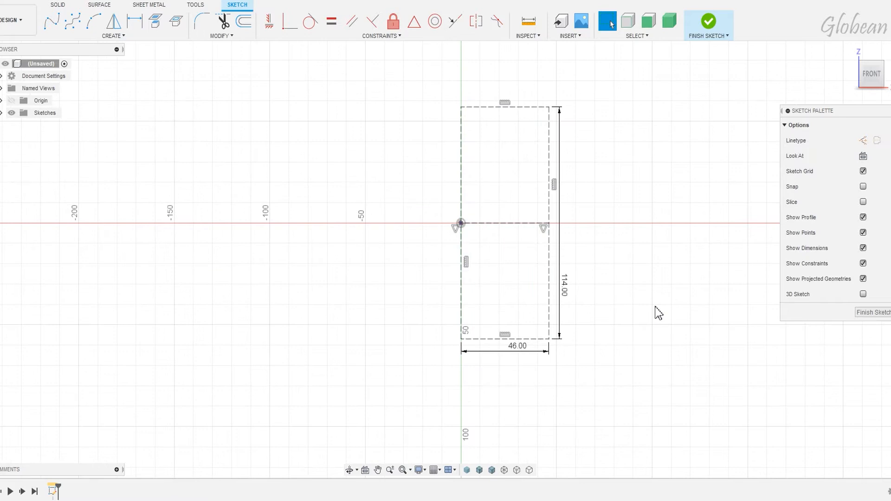
# Step: Draw a control point spline rounding the rectangle's upper edge and right corner, and mirror it about the horizontal centre line
pyautogui.click(73, 21)
pyautogui.scroll(2, 455, 120)
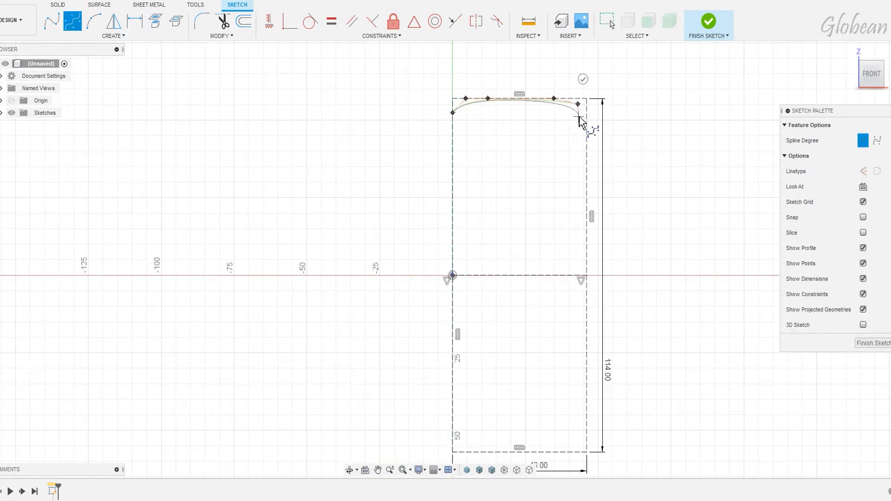
pyautogui.click(113, 25)
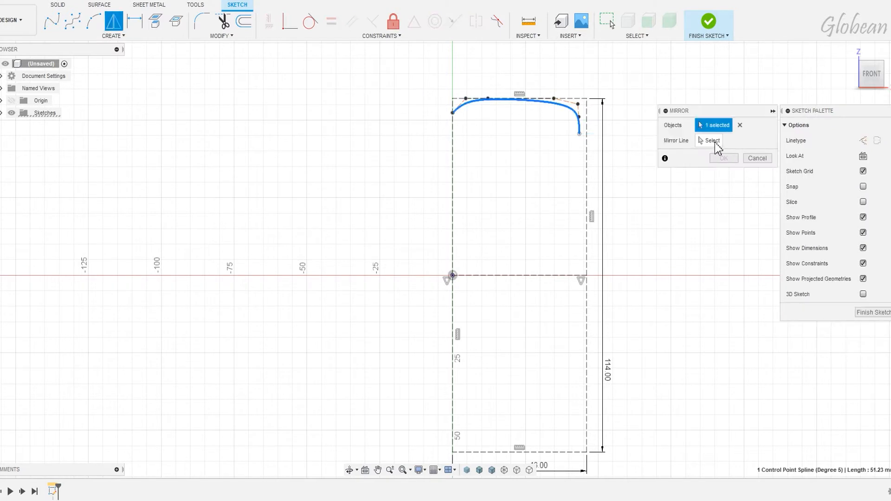
pyautogui.press('Return')
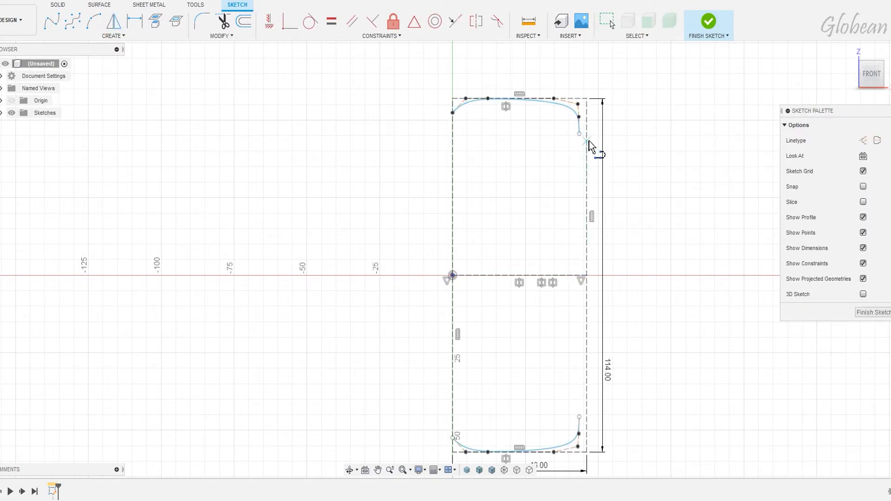
# Step: Draw a vertical line along the rectangle's right edge between the outer splines and apply a curvature constraint between it and the upper spline
pyautogui.click(588, 141)
pyautogui.click(586, 403)
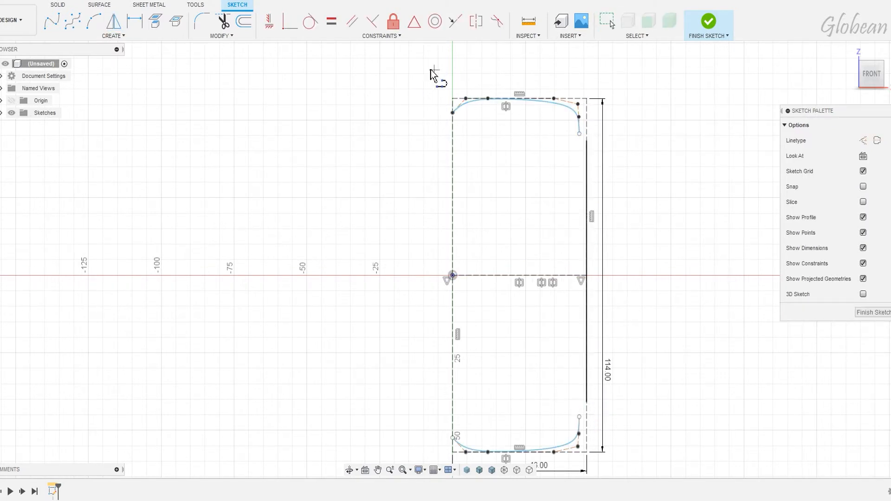
pyautogui.click(587, 141)
pyautogui.click(588, 158)
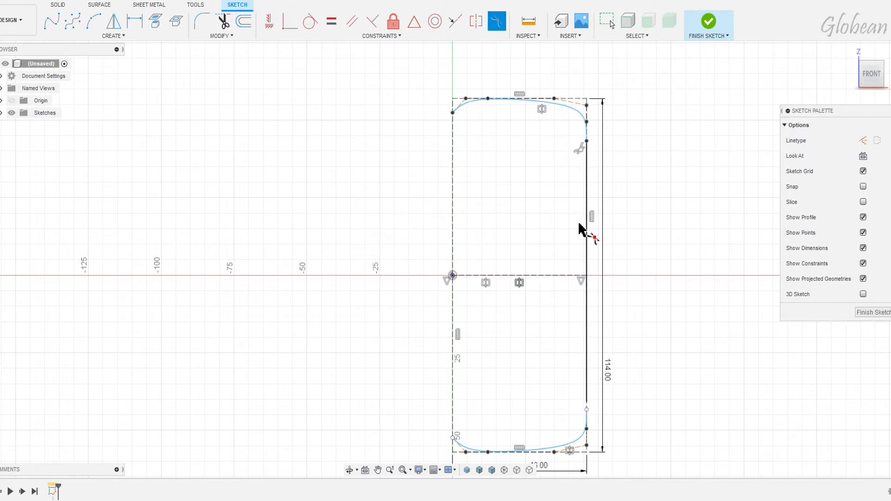
pyautogui.scroll(3, 507, 149)
pyautogui.scroll(-2, 660, 241)
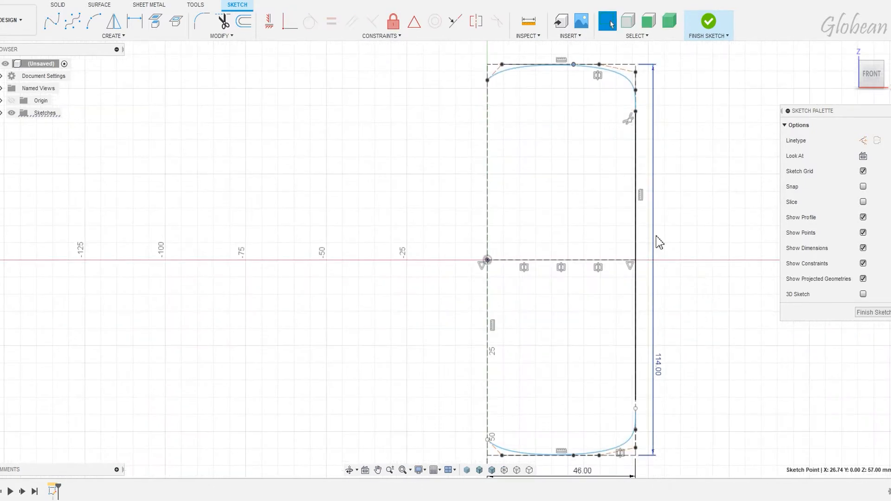
# Step: Draw a second control point spline inside the upper outer spline and mirror it about the horizontal centre line
pyautogui.click(72, 21)
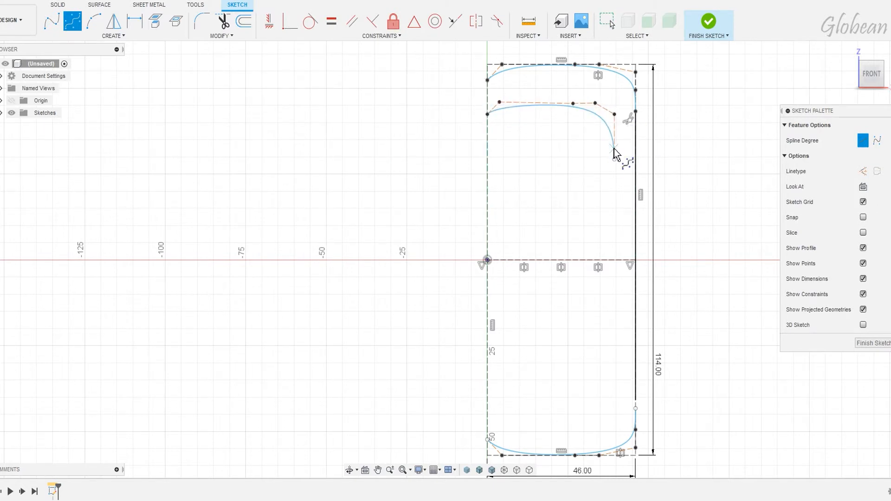
pyautogui.press('Escape')
pyautogui.click(597, 113)
pyautogui.click(111, 27)
pyautogui.click(708, 140)
pyautogui.click(620, 260)
pyautogui.click(720, 160)
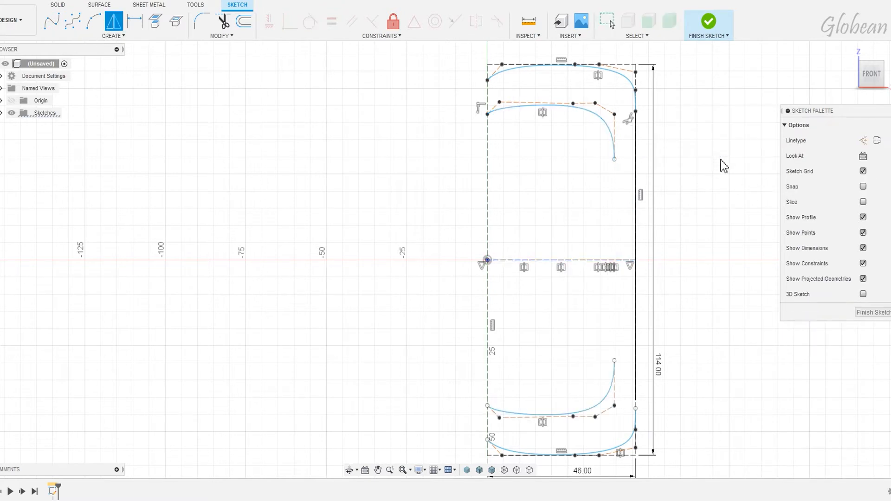
# Step: Join the right ends of the inner splines with a vertical line and replace its tangent constraint with a curvature constraint to the upper spline
pyautogui.press('l')
pyautogui.click(615, 159)
pyautogui.click(615, 361)
pyautogui.click(497, 21)
pyautogui.press('Escape')
pyautogui.click(611, 169)
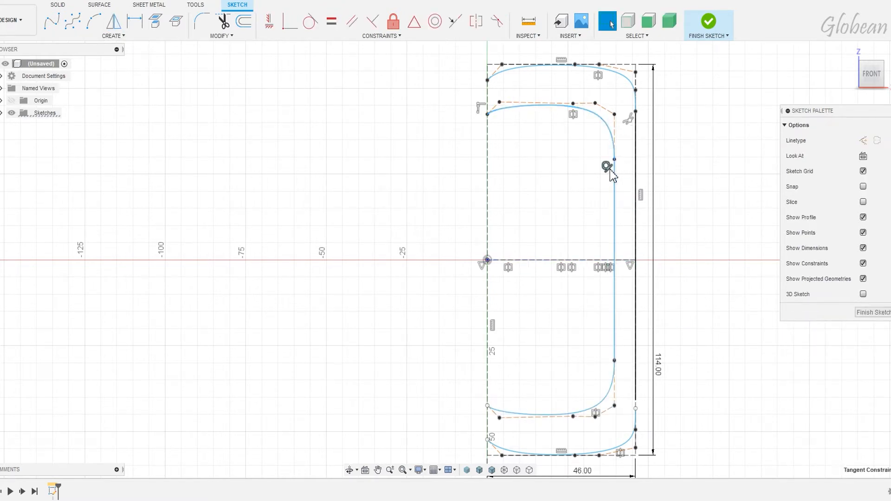
pyautogui.click(497, 22)
pyautogui.click(611, 134)
pyautogui.click(616, 191)
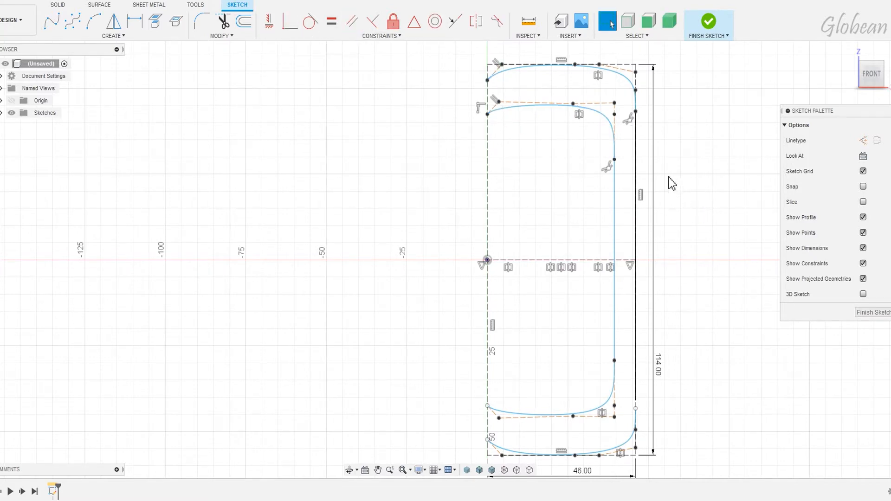
# Step: Apply horizontal constraints to the upper control polygon segments of the inner spline
pyautogui.scroll(3, 669, 176)
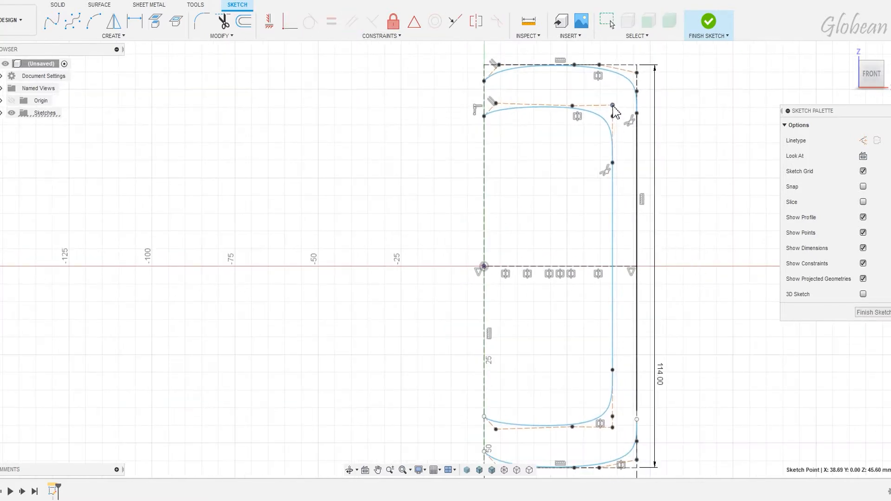
pyautogui.click(269, 21)
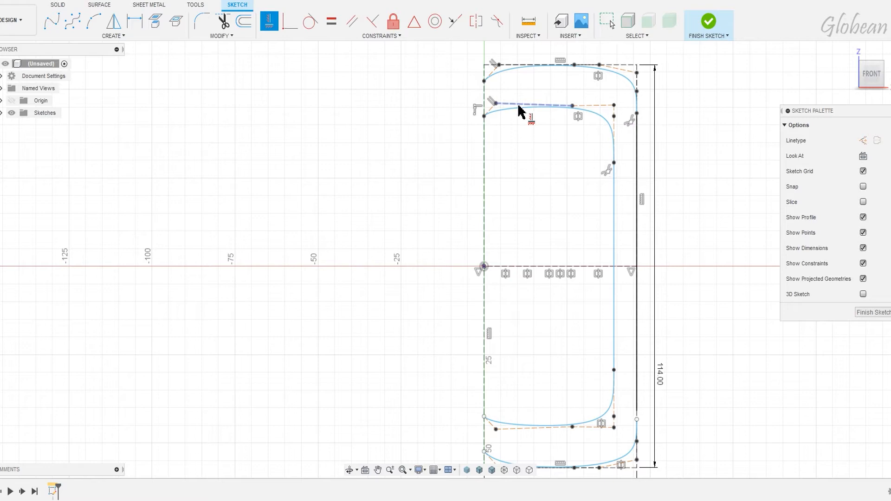
pyautogui.click(618, 114)
# Step: Close the inner profile with a vertical line between the left ends of the inner splines and finish the sketch
pyautogui.scroll(-2, 613, 119)
pyautogui.keyDown('shift'); pyautogui.moveTo(701, 225); pyautogui.dragTo(650, 236, button='middle'); pyautogui.keyUp('shift')
pyautogui.press('l')
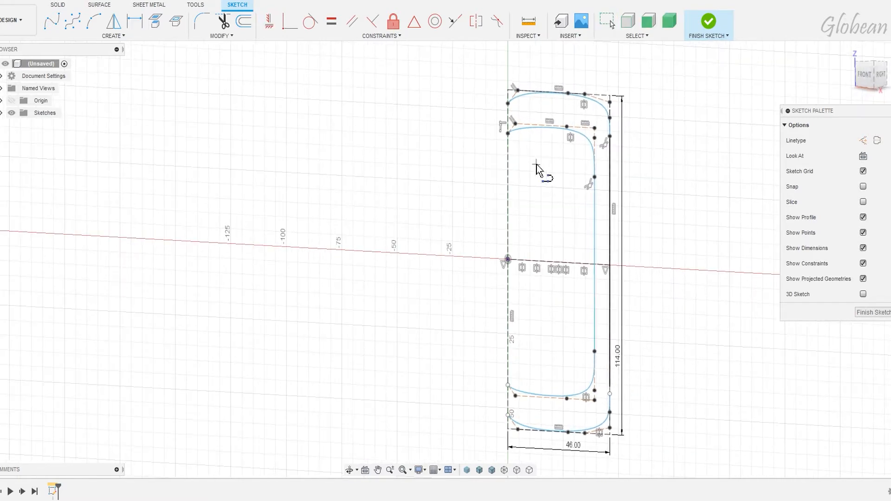
pyautogui.click(508, 133)
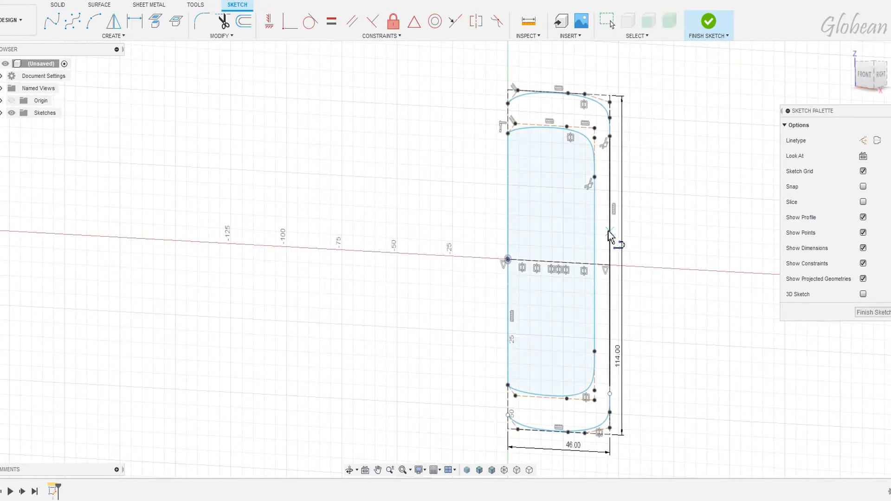
pyautogui.click(719, 25)
# Step: Create a construction plane offset 12 mm behind the XZ plane
pyautogui.click(428, 28)
pyautogui.click(543, 237)
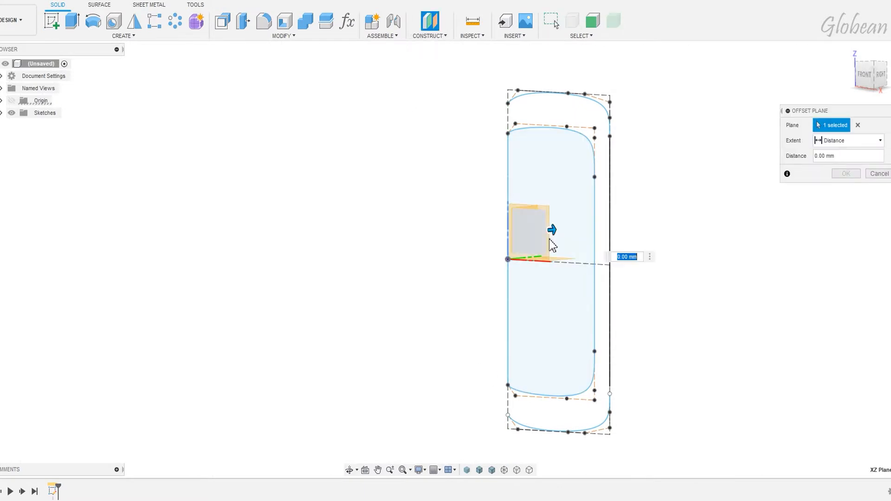
pyautogui.moveTo(552, 230); pyautogui.dragTo(592, 228)
pyautogui.keyDown('shift'); pyautogui.moveTo(764, 248); pyautogui.dragTo(792, 271, button='middle'); pyautogui.keyUp('shift')
pyautogui.press('Return')
# Step: Repeat Offset Plane to create a second construction plane at -12 mm from the XZ plane
pyautogui.rightClick(674, 233)
pyautogui.click(672, 196)
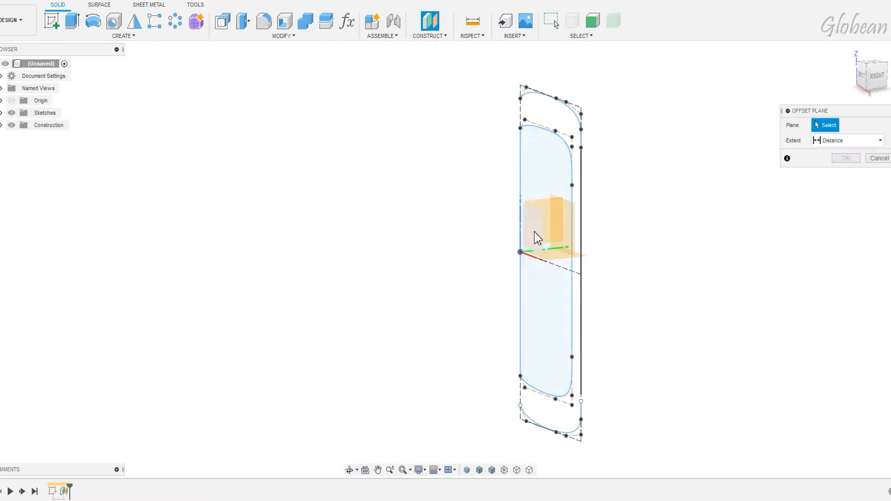
pyautogui.click(546, 263)
pyautogui.moveTo(555, 237); pyautogui.dragTo(503, 242)
pyautogui.write('-12')
pyautogui.press('Return')
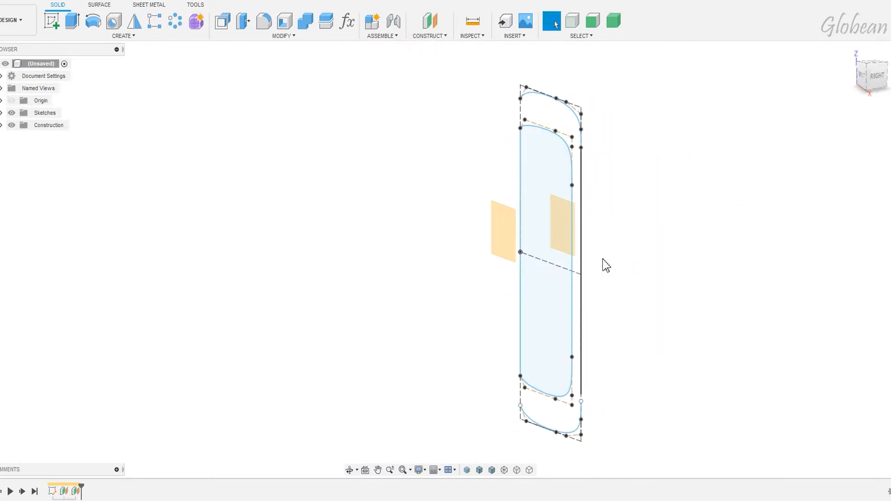
# Step: Start a sketch on the rear offset plane, project the closed inner profile onto it, and finish the sketch
pyautogui.keyDown('shift'); pyautogui.moveTo(622, 238); pyautogui.dragTo(600, 235, button='middle'); pyautogui.keyUp('shift')
pyautogui.click(583, 235)
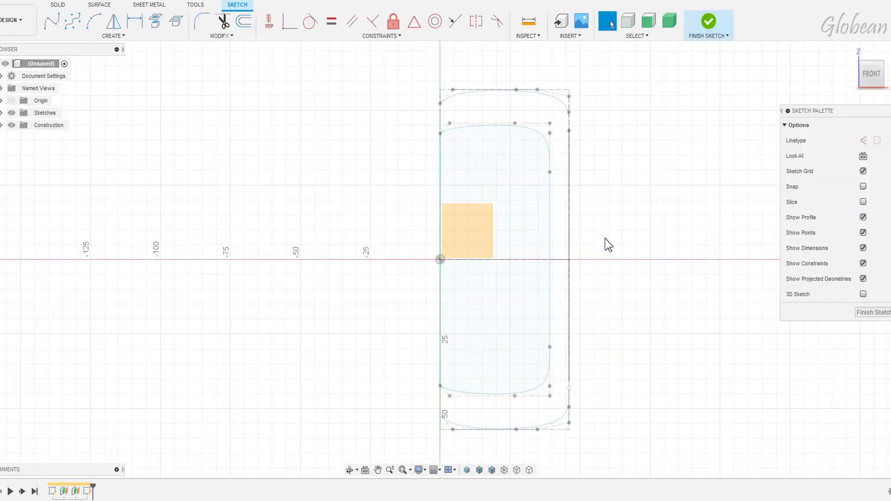
pyautogui.press('p')
pyautogui.keyDown('shift'); pyautogui.moveTo(588, 195); pyautogui.dragTo(463, 152, button='middle'); pyautogui.keyUp('shift')
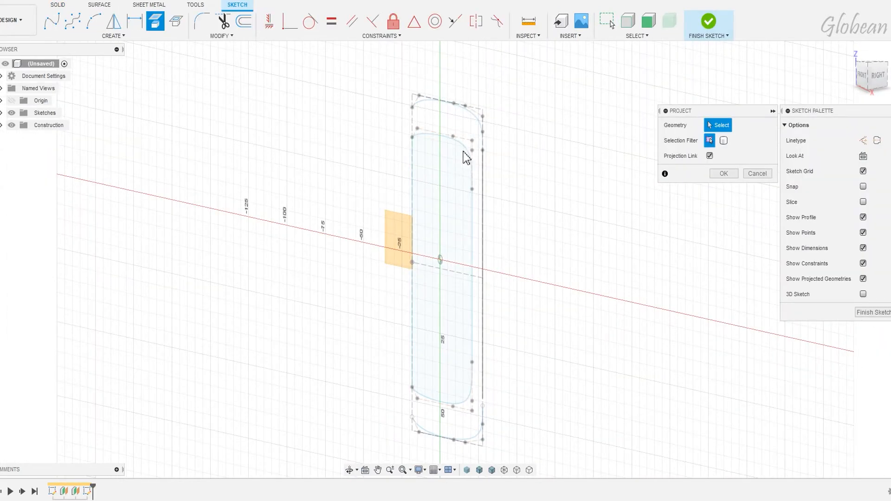
pyautogui.click(469, 402)
pyautogui.click(723, 173)
pyautogui.keyDown('shift'); pyautogui.moveTo(618, 218); pyautogui.dragTo(503, 205, button='middle'); pyautogui.keyUp('shift')
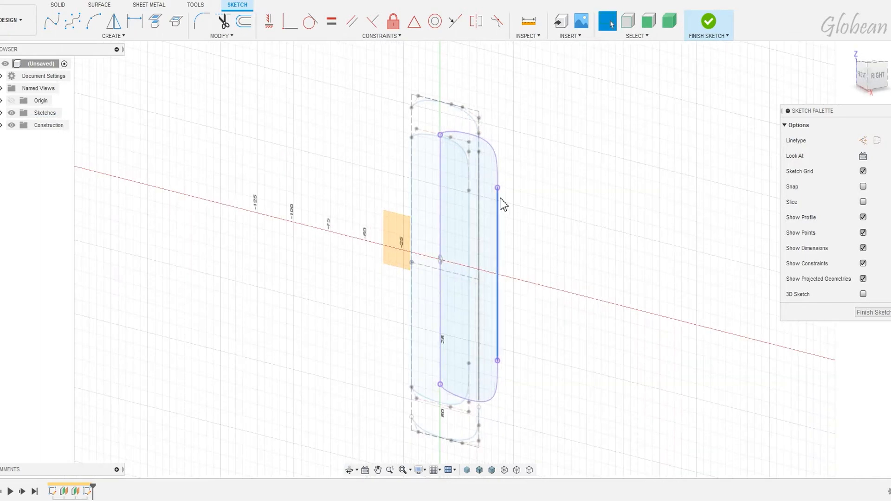
pyautogui.click(498, 228)
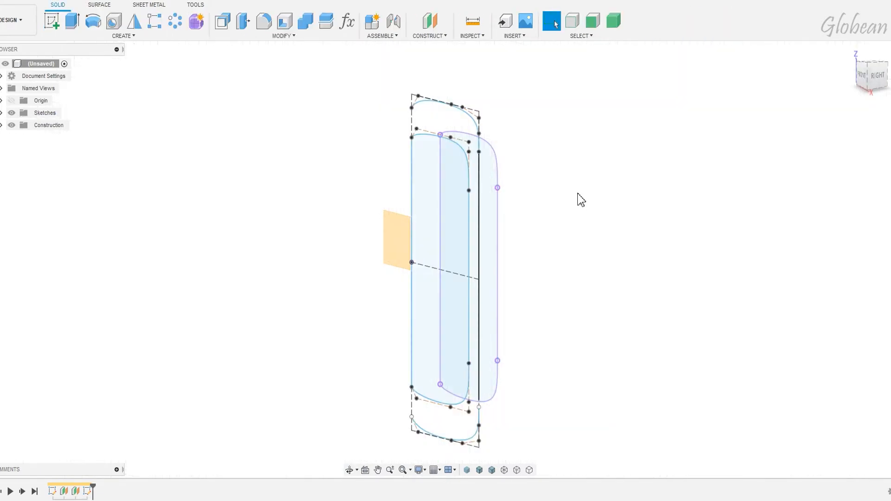
# Step: Start a sketch on the front offset plane, project the closed inner profile onto it, and finish the sketch
pyautogui.click(414, 239)
pyautogui.press('p')
pyautogui.keyDown('shift'); pyautogui.moveTo(629, 253); pyautogui.dragTo(462, 179, button='middle'); pyautogui.keyUp('shift')
pyautogui.click(461, 172)
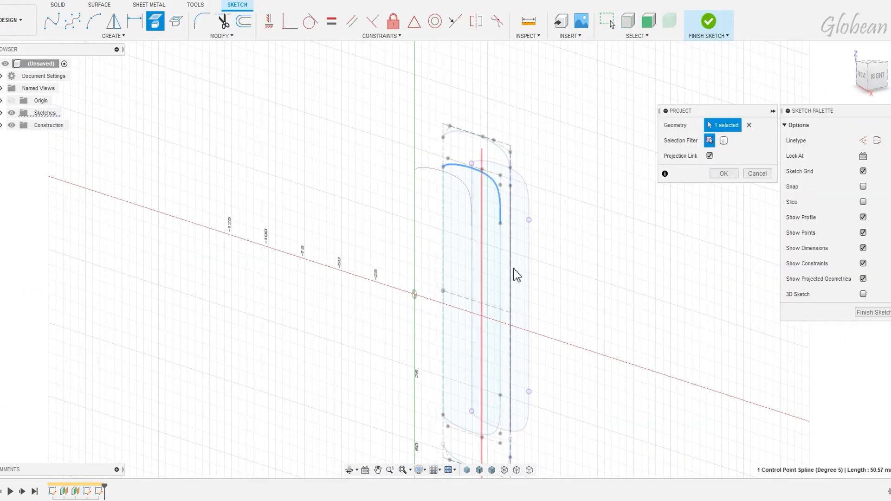
pyautogui.click(500, 297)
pyautogui.press('Return')
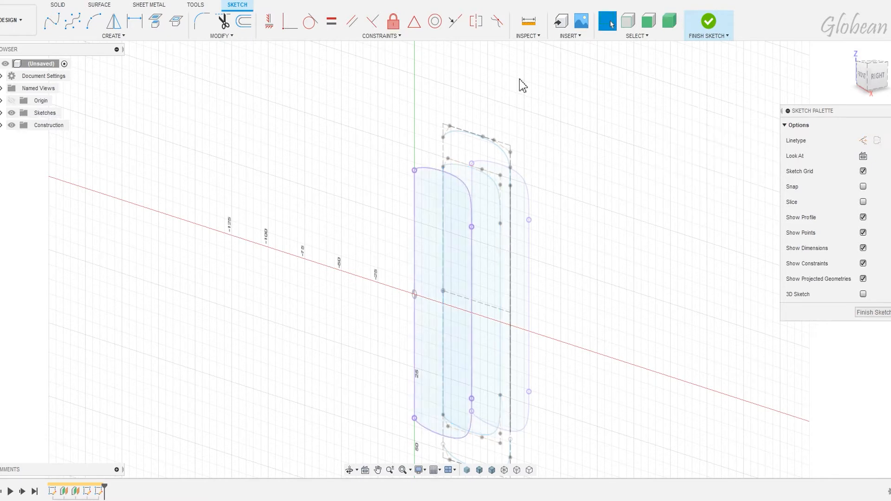
pyautogui.click(472, 393)
pyautogui.click(709, 23)
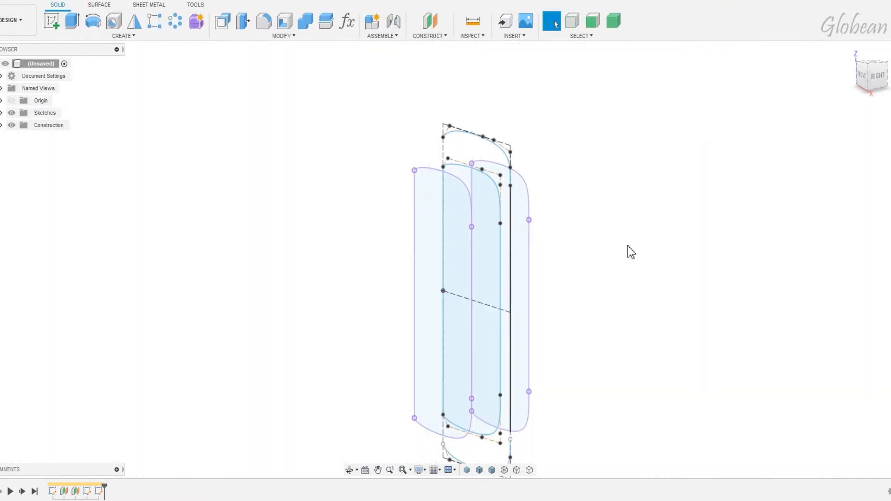
# Step: Start a sketch on the YZ plane and project the left-side endpoints of both offset profiles and of the outer splines onto it
pyautogui.keyDown('shift'); pyautogui.moveTo(628, 249); pyautogui.dragTo(748, 248, button='middle'); pyautogui.keyUp('shift')
pyautogui.click(52, 21)
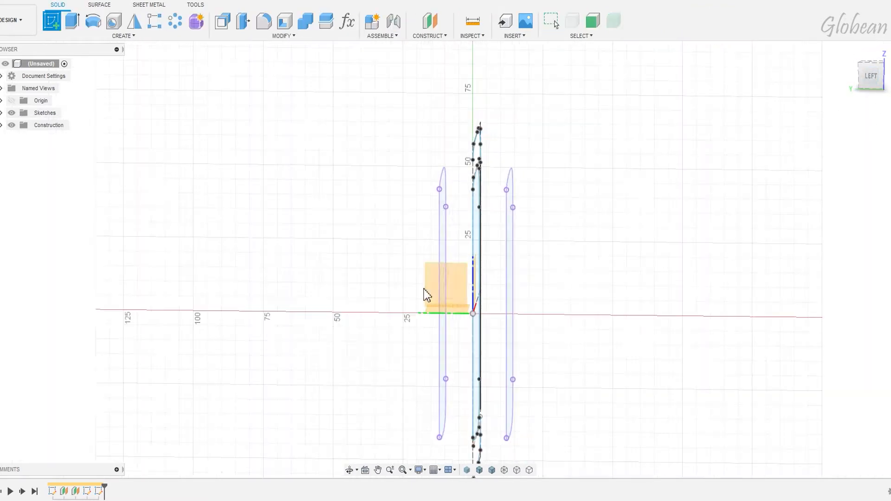
pyautogui.click(425, 290)
pyautogui.press('p')
pyautogui.keyDown('shift'); pyautogui.moveTo(428, 162); pyautogui.dragTo(372, 183, button='middle'); pyautogui.keyUp('shift')
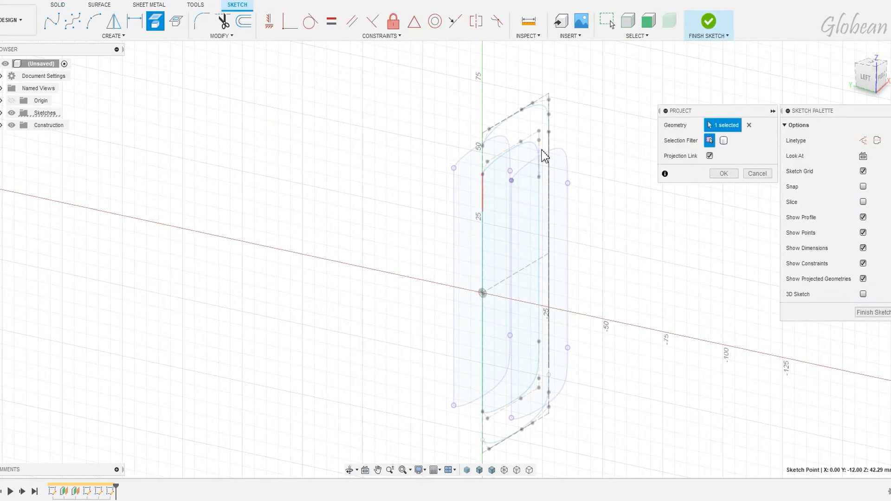
pyautogui.scroll(4, 481, 442)
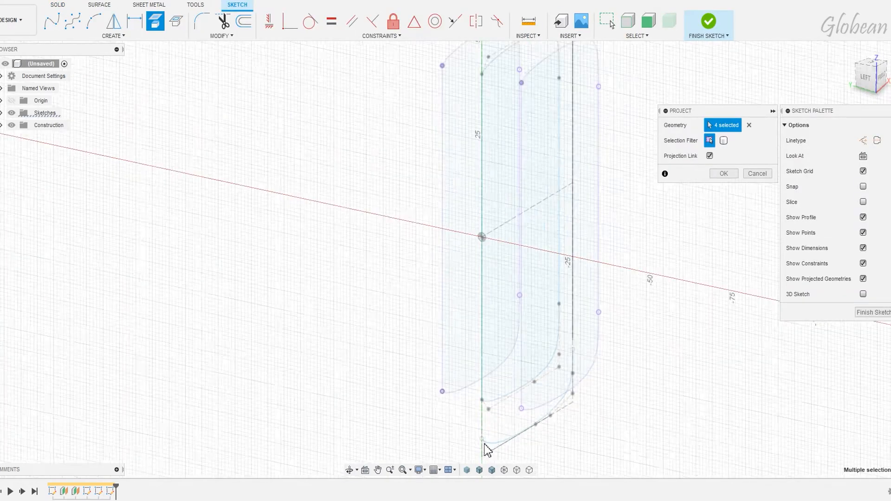
pyautogui.click(482, 437)
pyautogui.click(540, 391)
pyautogui.scroll(-2, 618, 367)
pyautogui.click(725, 174)
# Step: Sketch a vertical slot centred on the origin, with its end at the projected endpoints' height and a width of 24 mm
pyautogui.scroll(-3, 632, 114)
pyautogui.moveTo(632, 114); pyautogui.dragTo(580, 292, button='middle')
pyautogui.click(113, 36)
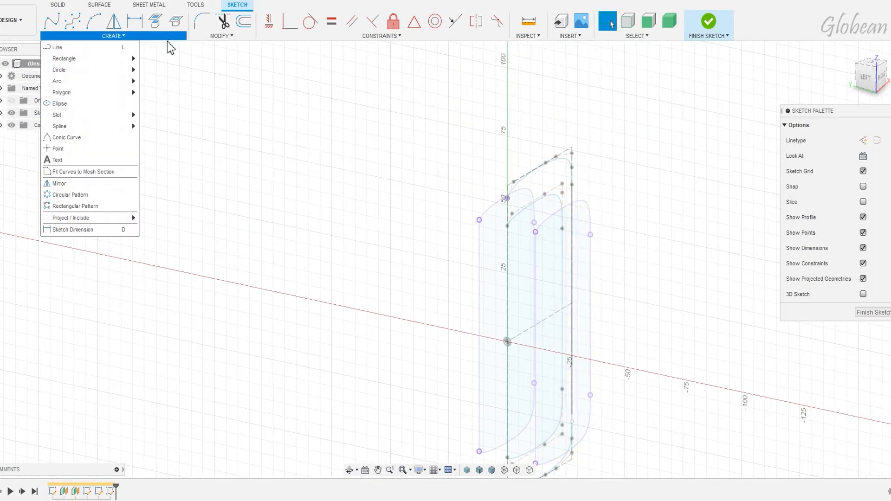
pyautogui.moveTo(65, 114)
pyautogui.click(181, 125)
pyautogui.click(863, 80)
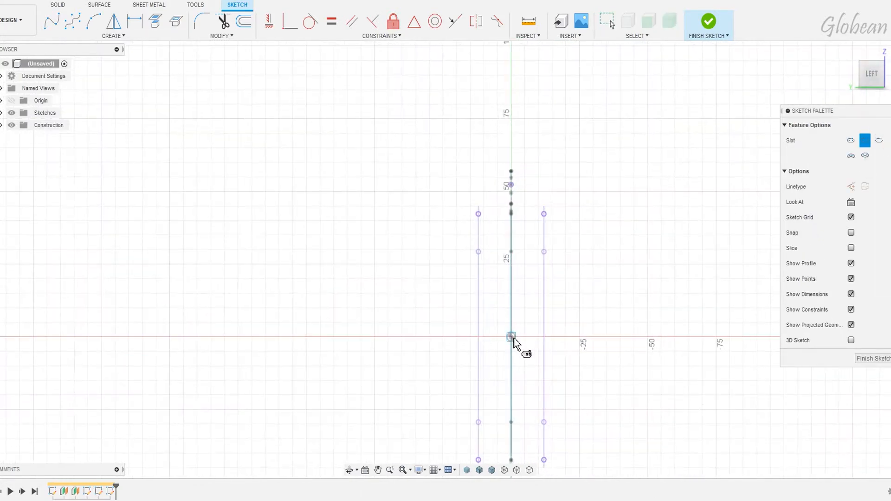
pyautogui.keyDown('shift'); pyautogui.moveTo(552, 246); pyautogui.dragTo(547, 248, button='middle'); pyautogui.keyUp('shift')
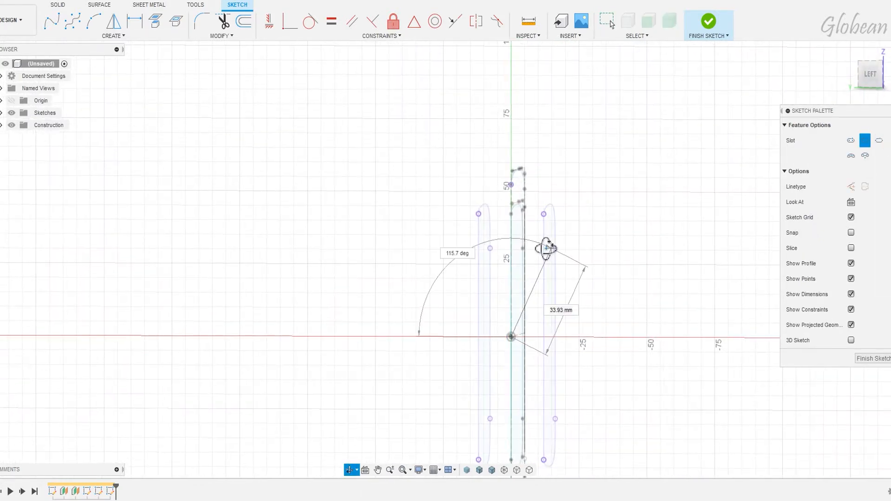
pyautogui.click(511, 214)
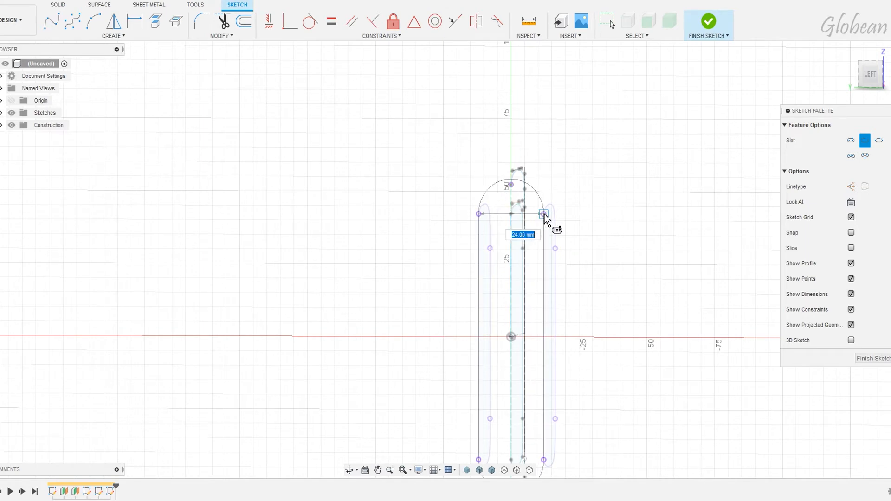
pyautogui.click(543, 225)
# Step: Apply a Midpoint constraint between the slot's upper arc and the projected endpoint of the outer spline
pyautogui.click(415, 21)
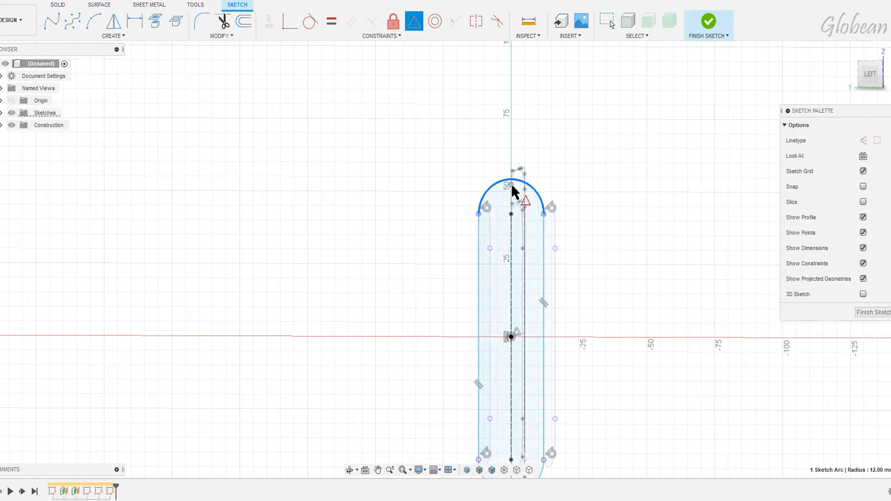
pyautogui.scroll(5, 573, 205)
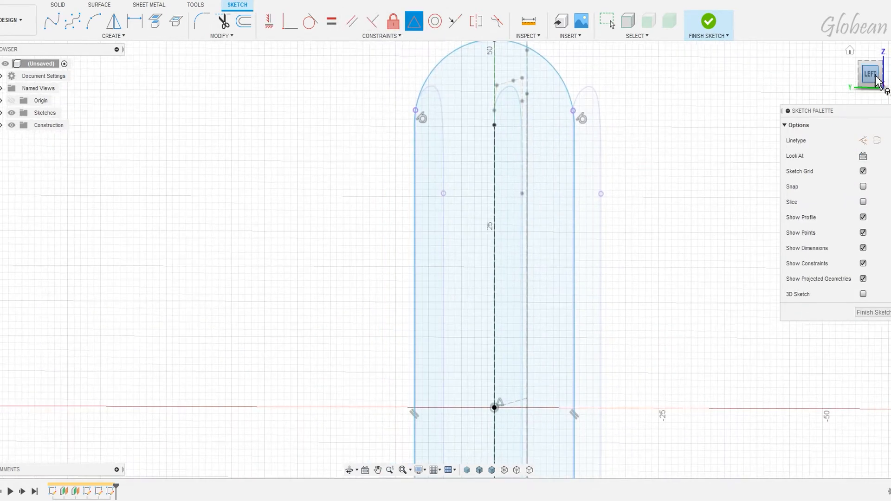
pyautogui.scroll(-2, 638, 193)
pyautogui.scroll(3, 588, 160)
# Step: Draw a vertical line along the slot's right side between the upper and lower projected profile endpoints
pyautogui.click(581, 107)
pyautogui.moveTo(603, 434); pyautogui.dragTo(621, 126, button='middle')
pyautogui.moveTo(613, 453); pyautogui.dragTo(631, 145, button='middle')
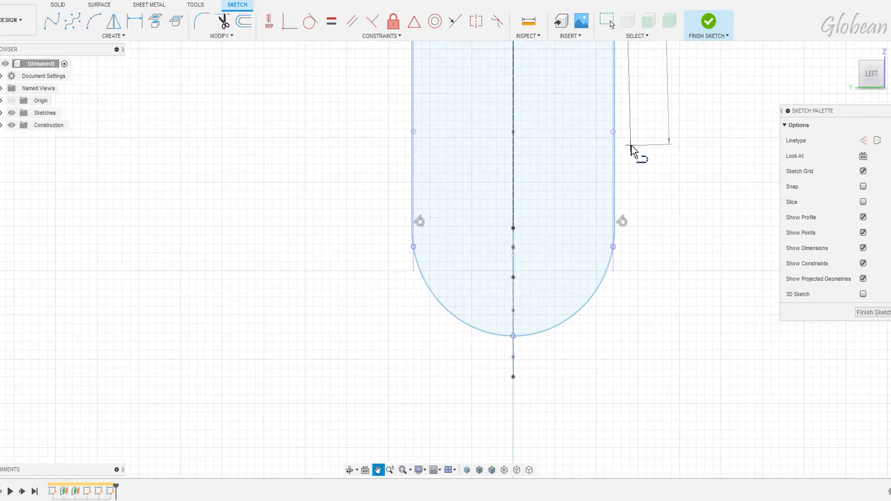
pyautogui.click(613, 247)
pyautogui.moveTo(678, 173); pyautogui.dragTo(632, 332, button='middle')
pyautogui.scroll(-1, 607, 164)
pyautogui.scroll(-2, 585, 167)
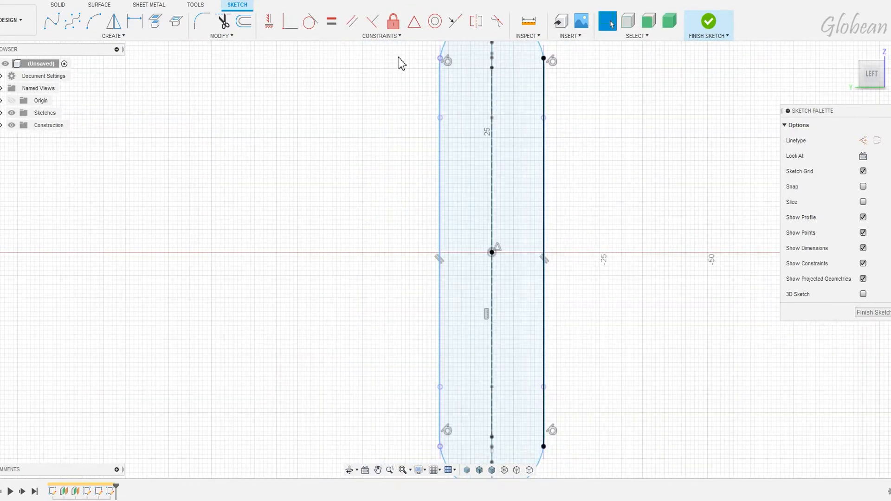
# Step: Mirror the new vertical line about the slot's vertical centreline
pyautogui.click(114, 21)
pyautogui.click(546, 118)
pyautogui.click(492, 156)
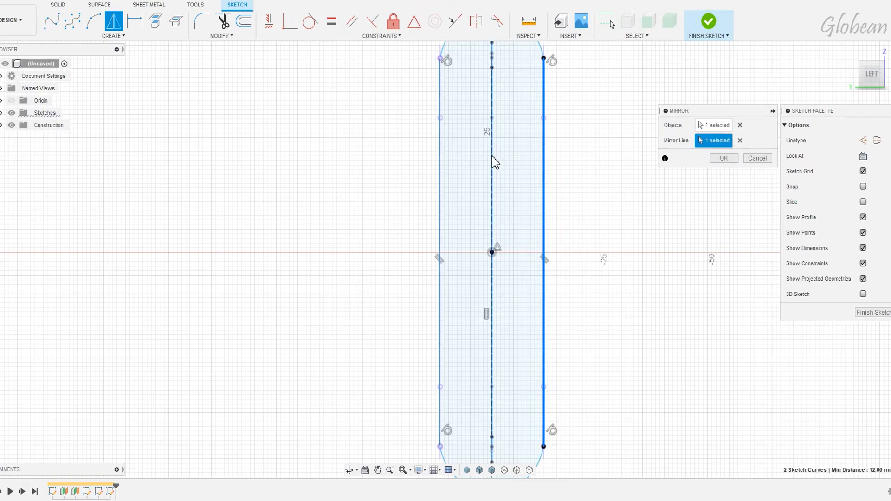
pyautogui.click(726, 161)
pyautogui.scroll(-1, 589, 118)
# Step: Trim the leftover slot side segments beside the new vertical lines and finish the sketch
pyautogui.press('t')
pyautogui.scroll(5, 533, 81)
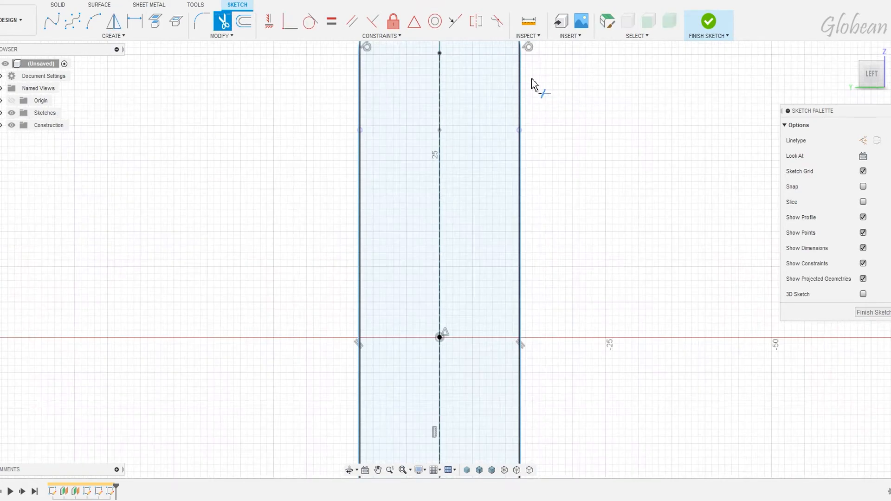
pyautogui.click(515, 65)
pyautogui.moveTo(548, 408)
pyautogui.mouseDown(button='middle')
pyautogui.moveTo(555, 223)
pyautogui.moveTo(552, 237)
pyautogui.mouseUp(button='middle')
pyautogui.moveTo(361, 208); pyautogui.dragTo(471, 335, button='middle')
pyautogui.click(289, 365)
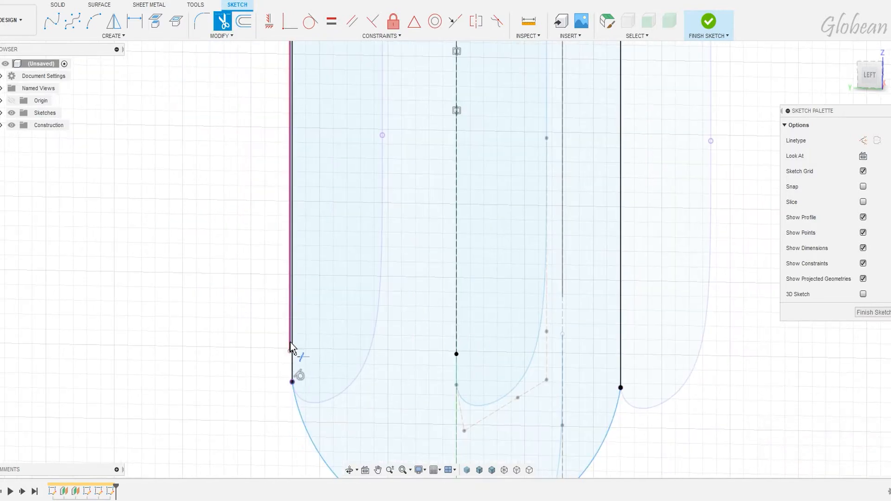
pyautogui.click(290, 346)
pyautogui.scroll(-1, 297, 325)
pyautogui.moveTo(320, 93); pyautogui.dragTo(346, 455, button='middle')
pyautogui.scroll(-3, 353, 418)
pyautogui.scroll(3, 344, 323)
pyautogui.click(358, 345)
pyautogui.scroll(-3, 478, 394)
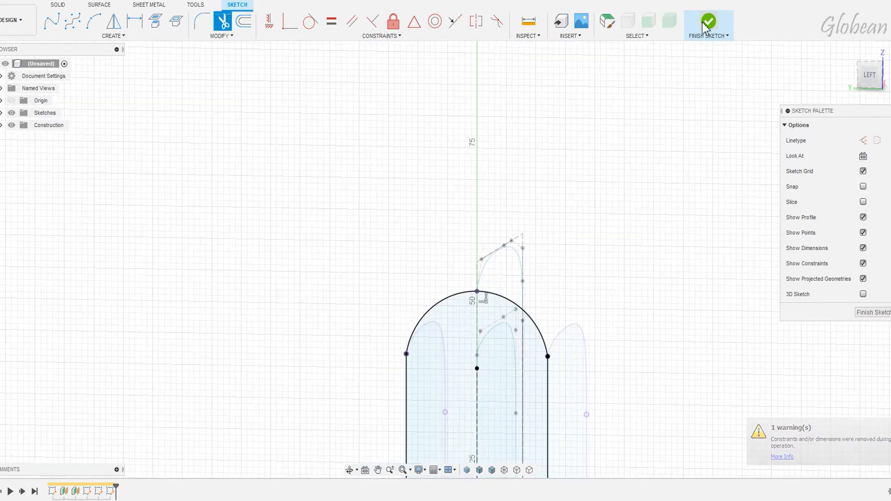
pyautogui.click(709, 24)
# Step: Reopen the slot sketch, offset its closed outline inward by 1 mm, and finish the sketch
pyautogui.moveTo(641, 321)
pyautogui.mouseDown(button='middle')
pyautogui.moveTo(701, 131)
pyautogui.moveTo(715, 51)
pyautogui.mouseUp(button='middle')
pyautogui.scroll(-3, 723, 187)
pyautogui.moveTo(723, 187); pyautogui.dragTo(713, 250, button='middle')
pyautogui.doubleClick(577, 206)
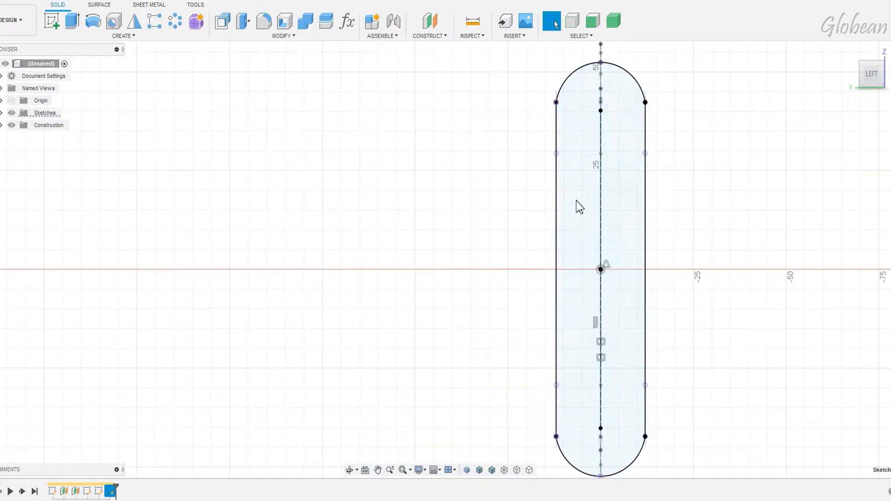
pyautogui.press('o')
pyautogui.click(641, 74)
pyautogui.click(634, 461)
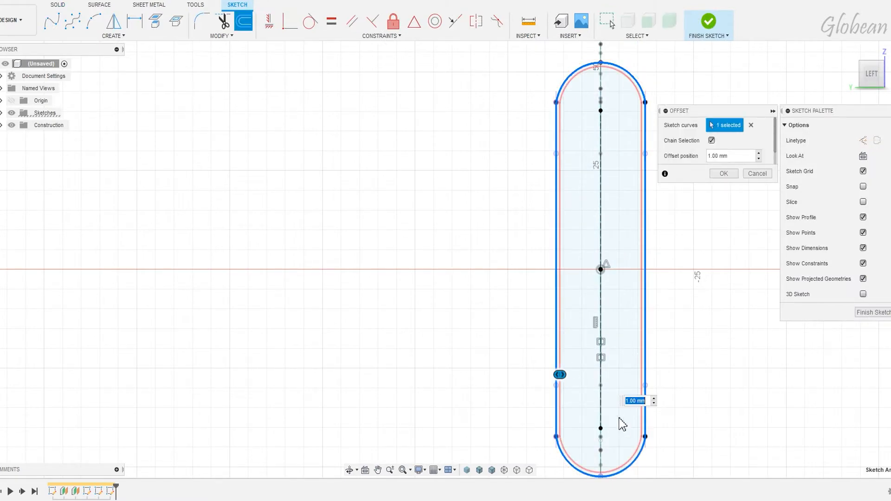
pyautogui.press('Return')
pyautogui.click(709, 24)
# Step: Create a patch surface from the closed profile on the front offset plane
pyautogui.moveTo(715, 116)
pyautogui.keyDown('shift'); pyautogui.mouseDown(button='middle')
pyautogui.moveTo(742, 173)
pyautogui.moveTo(742, 162)
pyautogui.moveTo(591, 158)
pyautogui.moveTo(678, 156)
pyautogui.mouseUp(button='middle'); pyautogui.keyUp('shift')
pyautogui.click(98, 6)
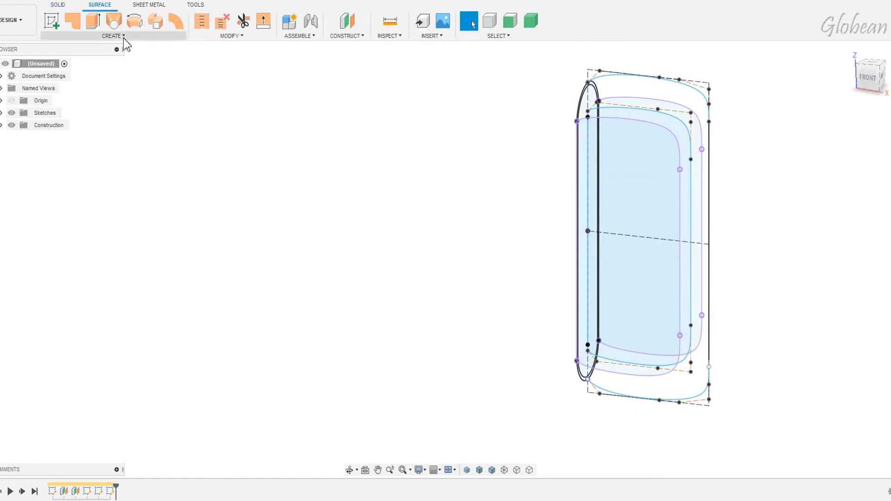
pyautogui.click(72, 21)
pyautogui.click(641, 204)
pyautogui.click(846, 254)
# Step: Repeat Patch to fill the closed profile on the rear offset plane
pyautogui.rightClick(806, 246)
pyautogui.click(802, 215)
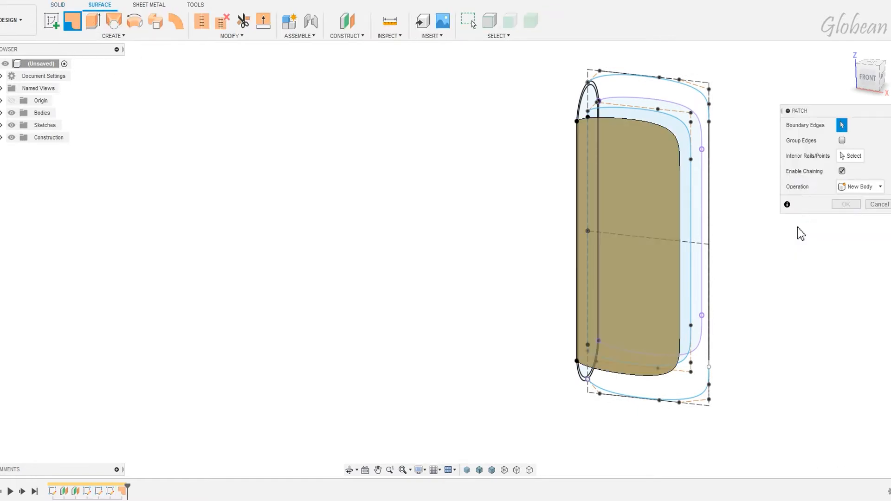
pyautogui.keyDown('shift'); pyautogui.moveTo(797, 227); pyautogui.dragTo(679, 234, button='middle'); pyautogui.keyUp('shift')
pyautogui.click(680, 236)
pyautogui.click(846, 251)
# Step: Set up a surface loft from the front patch edge through the outer spline to the rear patch edge, with the slot's two end arcs as rails
pyautogui.moveTo(738, 253)
pyautogui.keyDown('shift'); pyautogui.mouseDown(button='middle')
pyautogui.moveTo(816, 258)
pyautogui.moveTo(820, 270)
pyautogui.mouseUp(button='middle'); pyautogui.keyUp('shift')
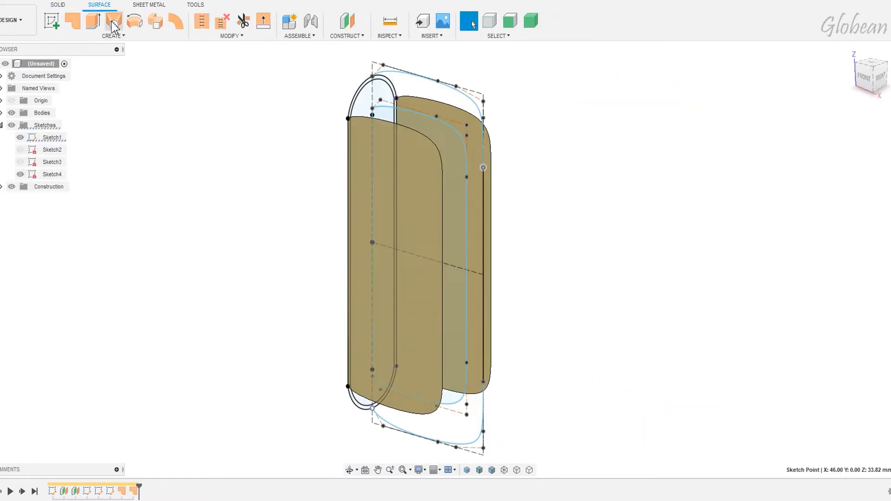
pyautogui.click(113, 23)
pyautogui.click(446, 197)
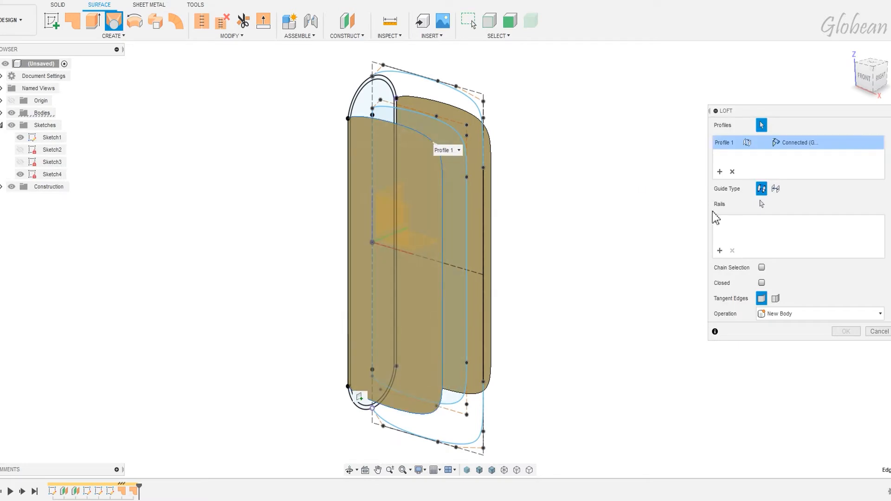
pyautogui.click(485, 183)
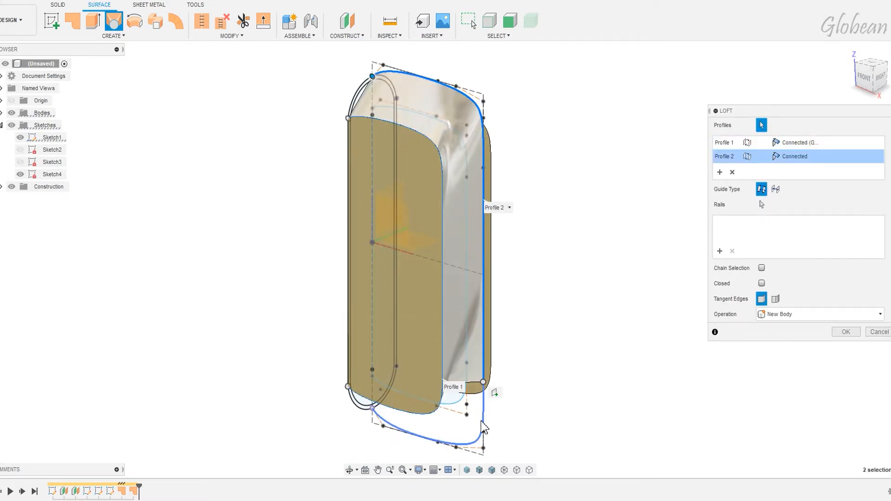
pyautogui.keyDown('shift'); pyautogui.moveTo(494, 181); pyautogui.dragTo(493, 160, button='middle'); pyautogui.keyUp('shift')
pyautogui.click(470, 163)
pyautogui.keyDown('shift'); pyautogui.moveTo(557, 200); pyautogui.dragTo(492, 204, button='middle'); pyautogui.keyUp('shift')
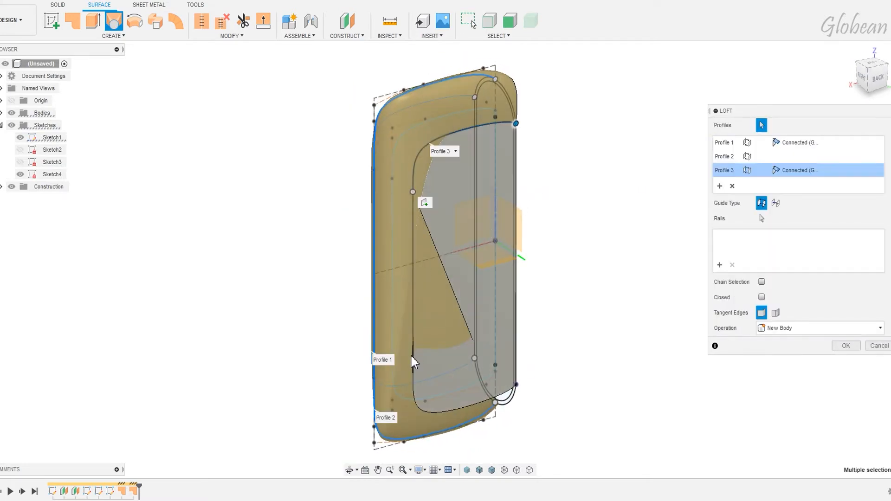
pyautogui.click(412, 355)
pyautogui.click(474, 404)
pyautogui.keyDown('shift'); pyautogui.moveTo(653, 310); pyautogui.dragTo(753, 333, button='middle'); pyautogui.keyUp('shift')
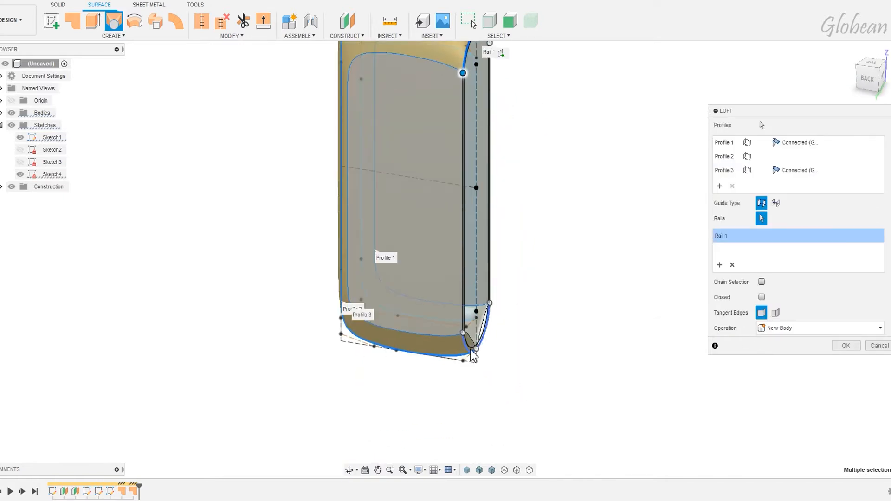
pyautogui.click(480, 332)
# Step: Set the loft continuity of Profile 3 and Profile 1 to Curvature (G2)
pyautogui.click(818, 170)
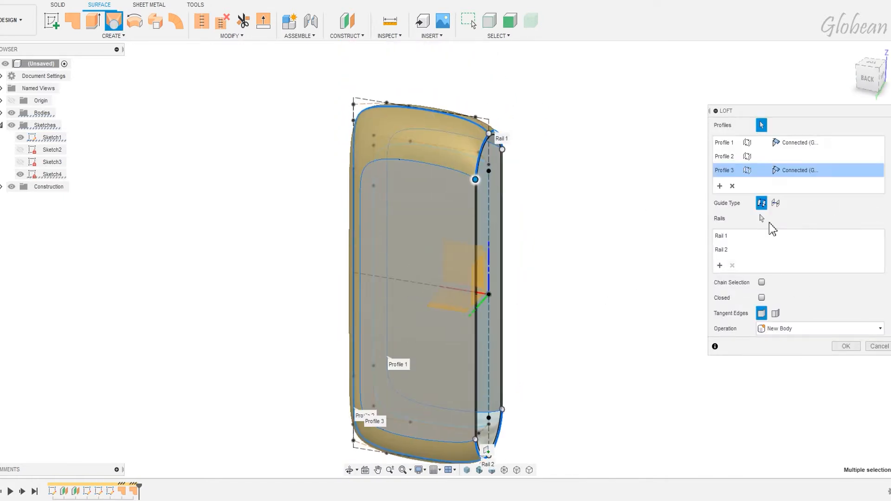
pyautogui.click(799, 171)
pyautogui.click(789, 207)
pyautogui.click(801, 142)
pyautogui.click(803, 180)
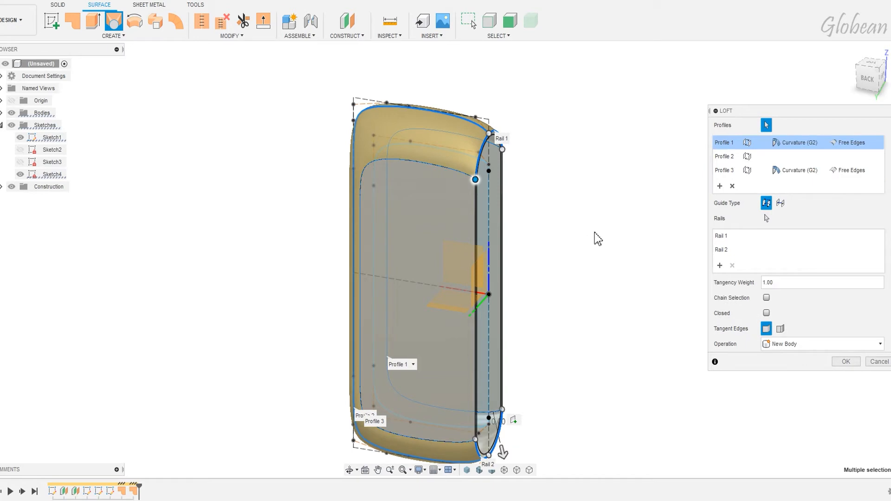
# Step: Set the tangency weight of Profile 1 and Profile 3 to 0.7 and create the loft
pyautogui.keyDown('shift'); pyautogui.moveTo(594, 232); pyautogui.dragTo(464, 219, button='middle'); pyautogui.keyUp('shift')
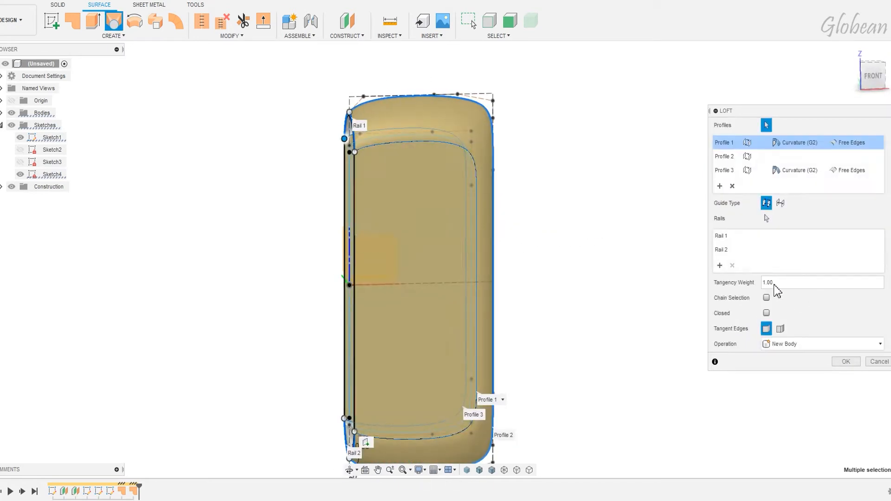
pyautogui.write('0.7')
pyautogui.click(804, 172)
pyautogui.doubleClick(779, 284)
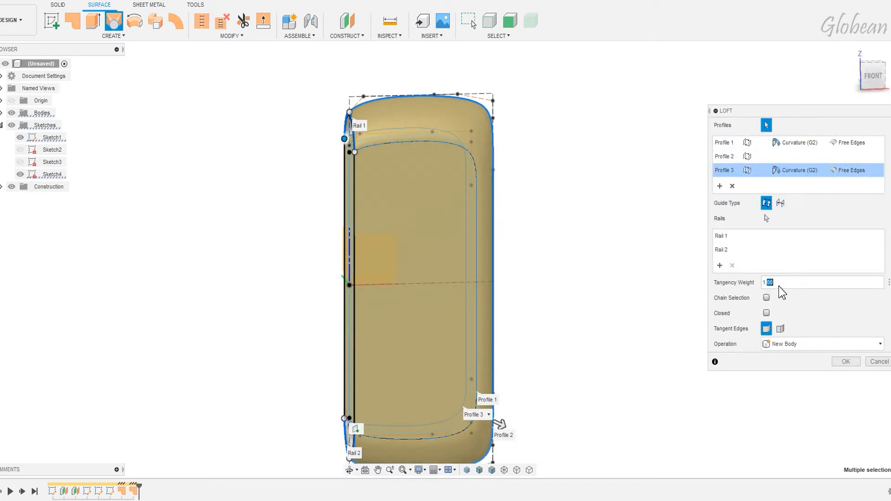
pyautogui.write('0.7')
pyautogui.keyDown('shift'); pyautogui.moveTo(488, 249); pyautogui.dragTo(580, 228, button='middle'); pyautogui.keyUp('shift')
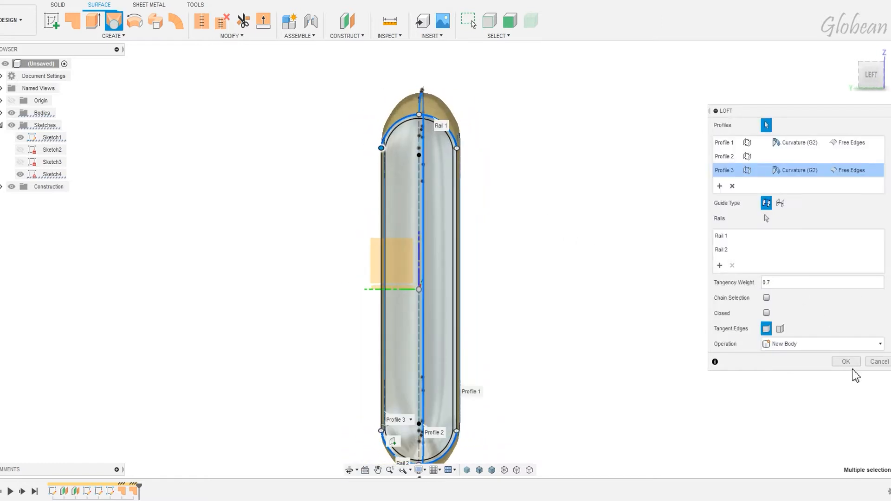
pyautogui.click(850, 362)
pyautogui.keyDown('shift'); pyautogui.moveTo(501, 317); pyautogui.dragTo(586, 318, button='middle'); pyautogui.keyUp('shift')
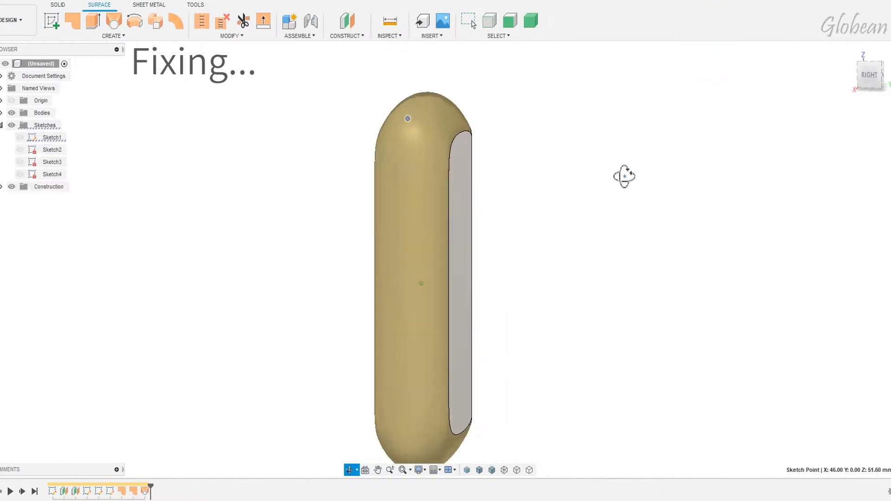
pyautogui.keyDown('shift'); pyautogui.moveTo(622, 175); pyautogui.dragTo(674, 175, button='middle'); pyautogui.keyUp('shift')
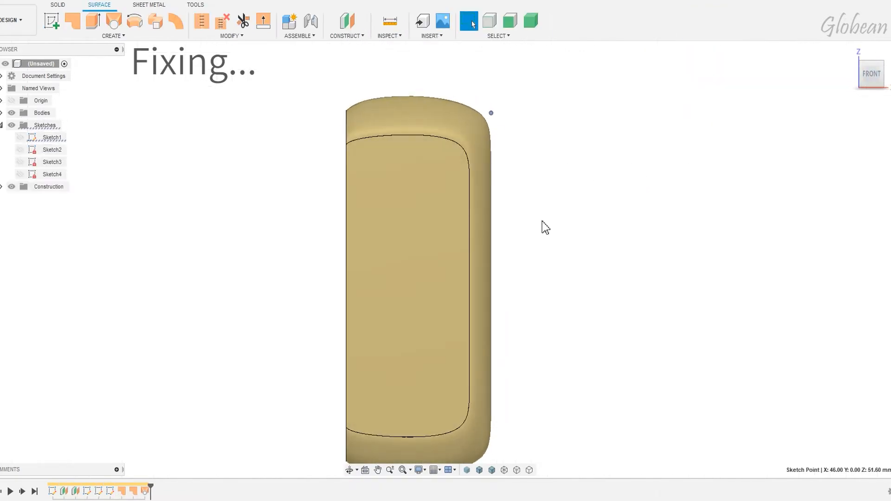
pyautogui.scroll(-3, 567, 215)
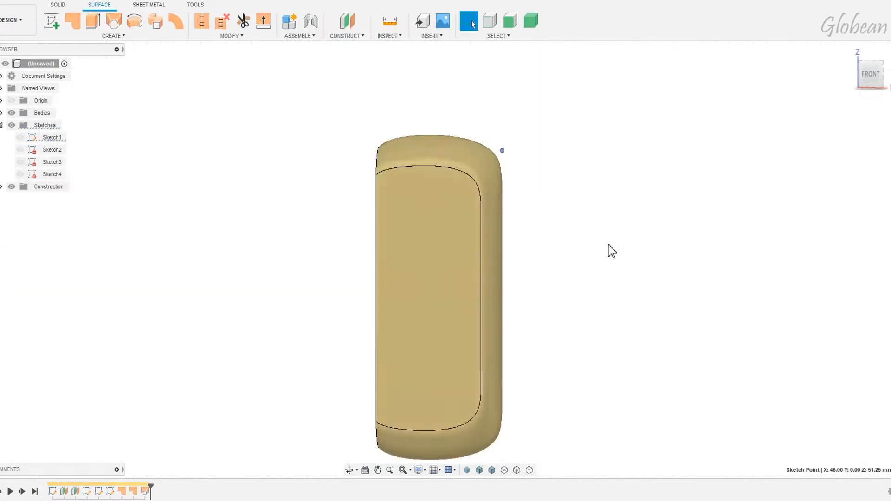
pyautogui.keyDown('shift'); pyautogui.moveTo(608, 245); pyautogui.dragTo(330, 183, button='middle'); pyautogui.keyUp('shift')
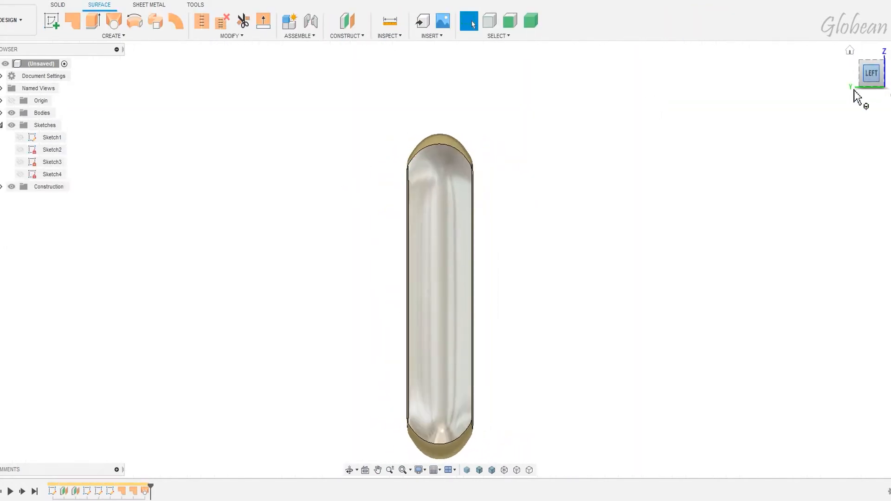
# Step: Offset the whole stitched surface body by -1 mm as a new body
pyautogui.keyDown('shift'); pyautogui.moveTo(523, 177); pyautogui.dragTo(553, 214, button='middle'); pyautogui.keyUp('shift')
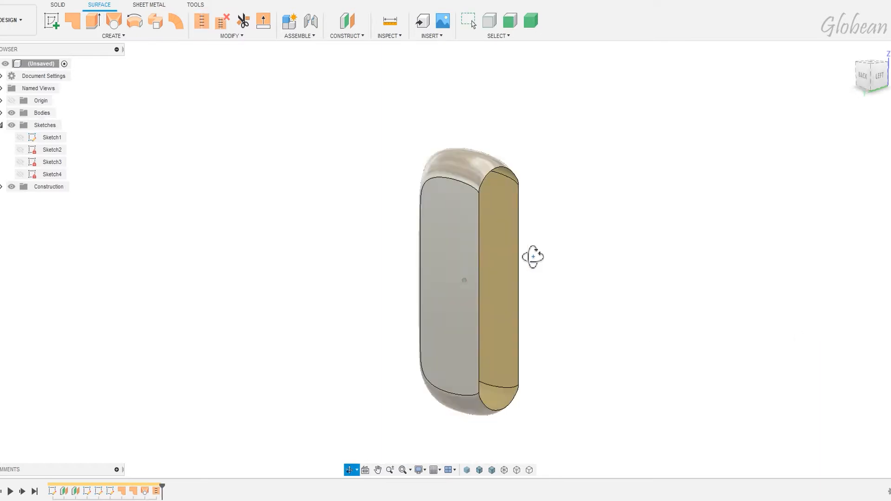
pyautogui.moveTo(534, 255)
pyautogui.keyDown('shift'); pyautogui.mouseDown(button='middle')
pyautogui.moveTo(642, 248)
pyautogui.moveTo(577, 258)
pyautogui.moveTo(531, 248)
pyautogui.mouseUp(button='middle'); pyautogui.keyUp('shift')
pyautogui.click(116, 35)
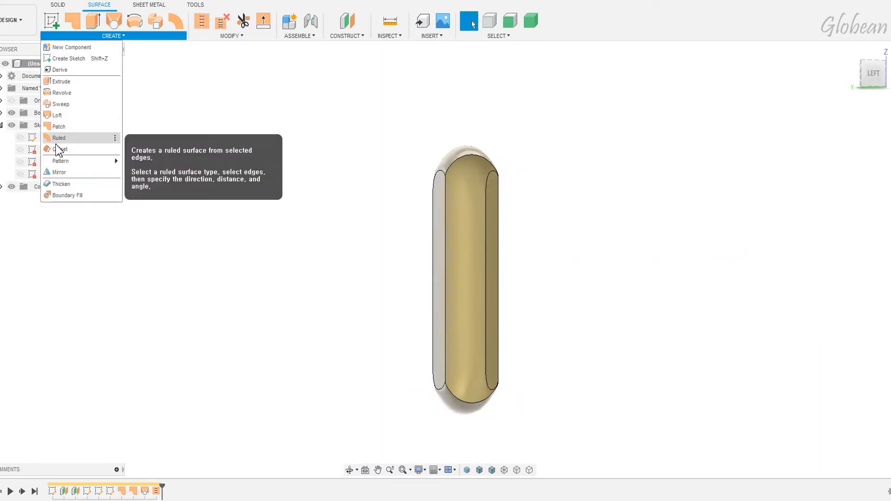
pyautogui.click(64, 150)
pyautogui.keyDown('shift'); pyautogui.moveTo(482, 191); pyautogui.dragTo(663, 282, button='middle'); pyautogui.keyUp('shift')
pyautogui.click(440, 174)
pyautogui.write('-1')
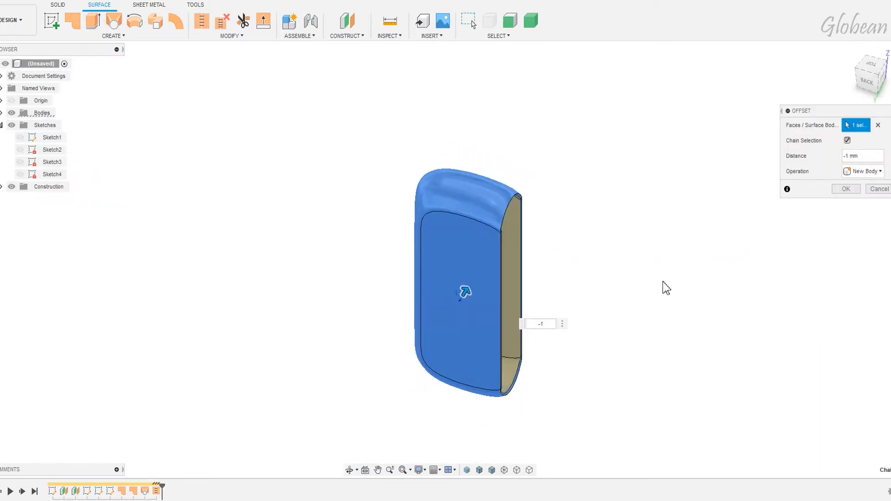
pyautogui.click(847, 189)
# Step: Extend the open edge of the inner offset surface outward past the outer shell's opening
pyautogui.scroll(5, 548, 167)
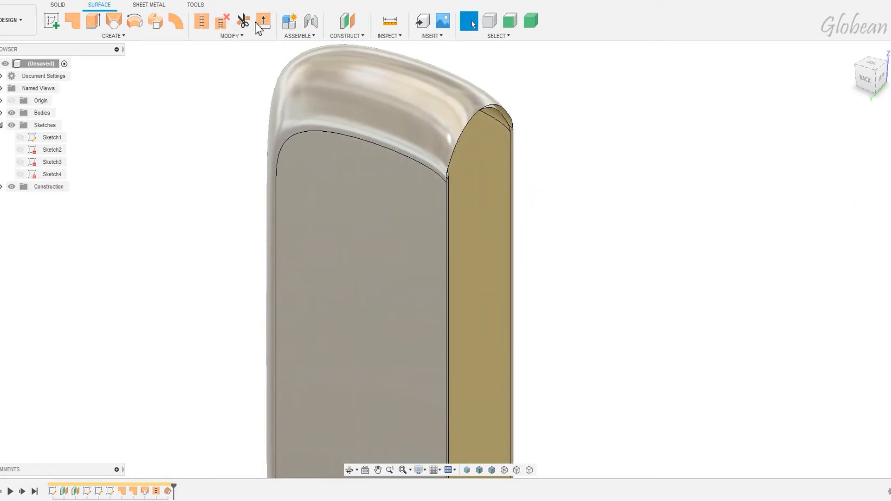
pyautogui.click(262, 22)
pyautogui.click(505, 122)
pyautogui.keyDown('shift'); pyautogui.moveTo(511, 134); pyautogui.dragTo(446, 111, button='middle'); pyautogui.keyUp('shift')
pyautogui.moveTo(321, 236); pyautogui.dragTo(337, 236)
pyautogui.moveTo(494, 205); pyautogui.dragTo(494, 179, button='middle')
pyautogui.scroll(-3, 497, 180)
pyautogui.moveTo(579, 223)
pyautogui.mouseDown(button='middle')
pyautogui.moveTo(574, 174)
pyautogui.moveTo(571, 280)
pyautogui.mouseUp(button='middle')
pyautogui.click(844, 205)
# Step: Patch the open boundary edge of the outer shell surface as a new body
pyautogui.click(72, 21)
pyautogui.click(20, 174)
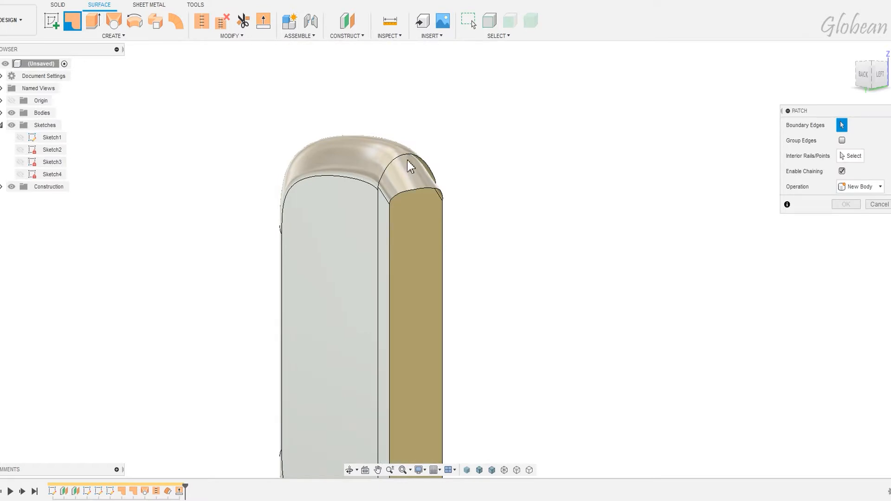
pyautogui.click(408, 160)
pyautogui.click(845, 260)
# Step: Boundary Fill the cell between the outer shell, inner offset surface and patch as a new body, removing the tool bodies
pyautogui.click(113, 35)
pyautogui.click(97, 197)
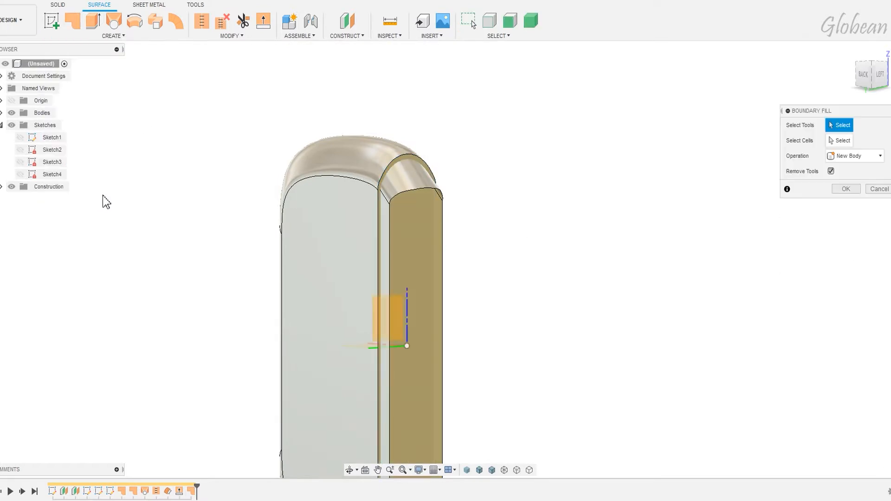
pyautogui.click(344, 195)
pyautogui.click(426, 172)
pyautogui.click(388, 318)
pyautogui.moveTo(681, 311); pyautogui.dragTo(700, 195, button='middle')
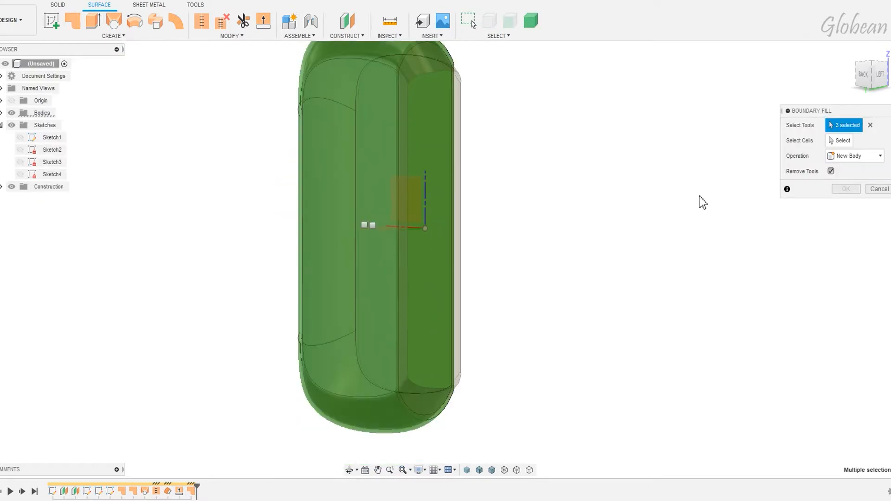
pyautogui.click(842, 141)
pyautogui.click(366, 226)
pyautogui.click(846, 190)
pyautogui.moveTo(462, 175)
pyautogui.keyDown('shift'); pyautogui.mouseDown(button='middle')
pyautogui.moveTo(406, 155)
pyautogui.moveTo(509, 208)
pyautogui.moveTo(501, 214)
pyautogui.mouseUp(button='middle'); pyautogui.keyUp('shift')
pyautogui.click(20, 174)
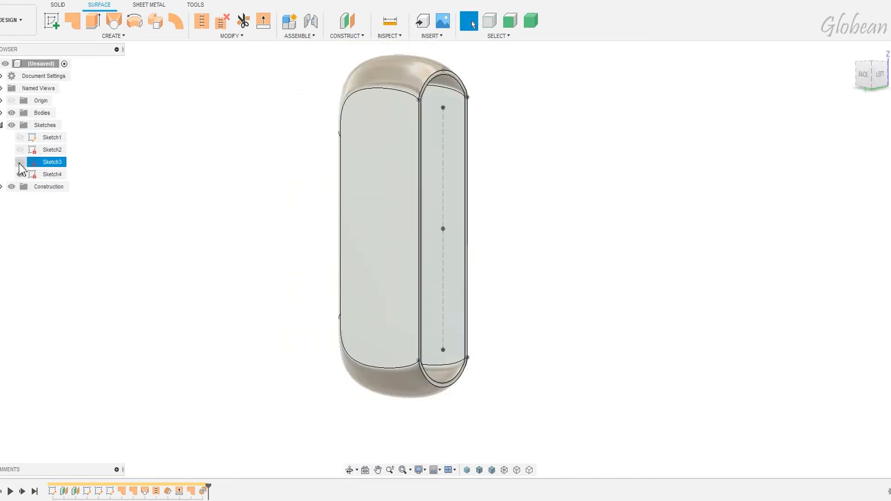
pyautogui.scroll(3, 451, 82)
pyautogui.keyDown('shift'); pyautogui.moveTo(452, 83); pyautogui.dragTo(482, 178, button='middle'); pyautogui.keyUp('shift')
pyautogui.scroll(3, 450, 148)
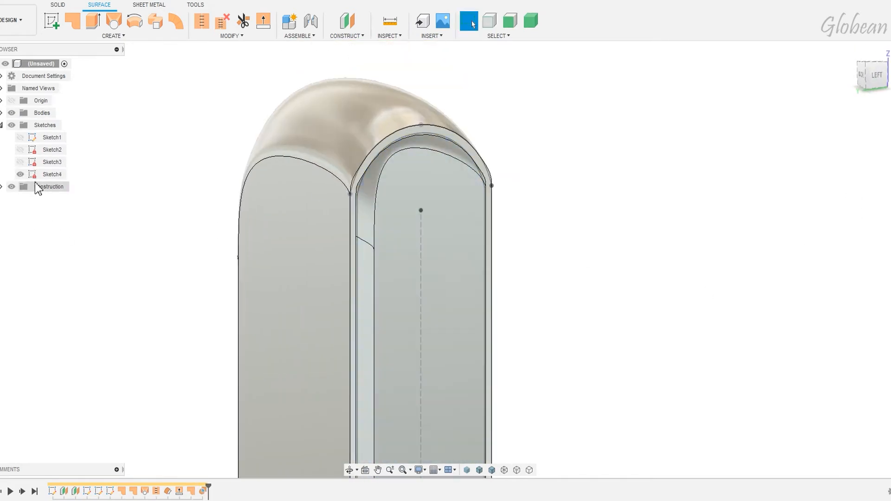
pyautogui.click(20, 174)
# Step: Sketch on the shell's flat rim, offset the inner opening edge chain inward by -0.2 mm, and finish the sketch
pyautogui.scroll(3, 547, 200)
pyautogui.press('o')
pyautogui.click(466, 186)
pyautogui.click(463, 181)
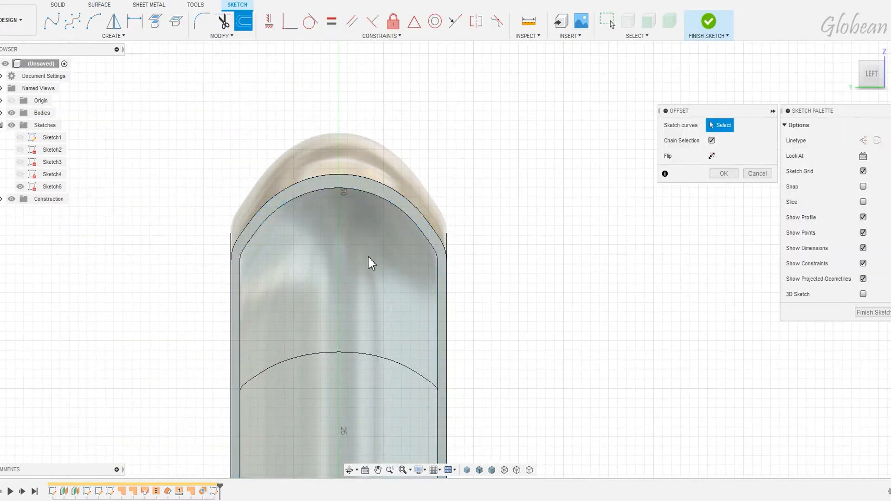
pyautogui.click(262, 226)
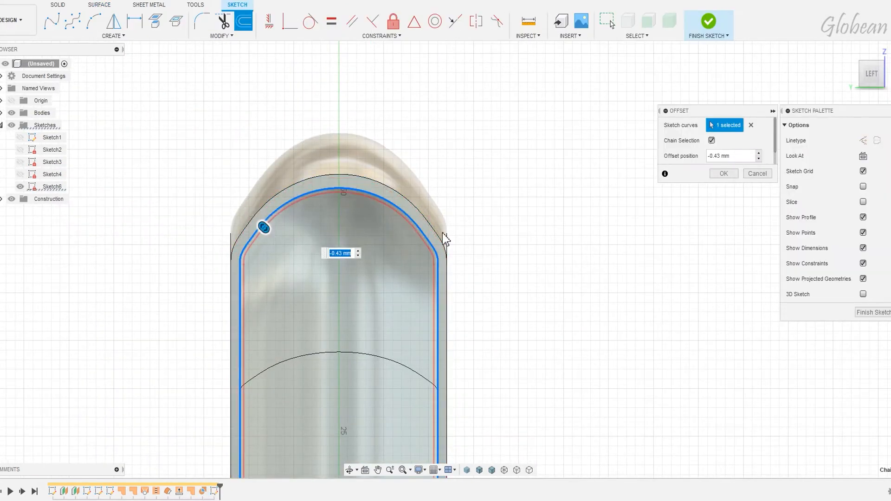
pyautogui.write('-.2')
pyautogui.press('Return')
pyautogui.click(721, 34)
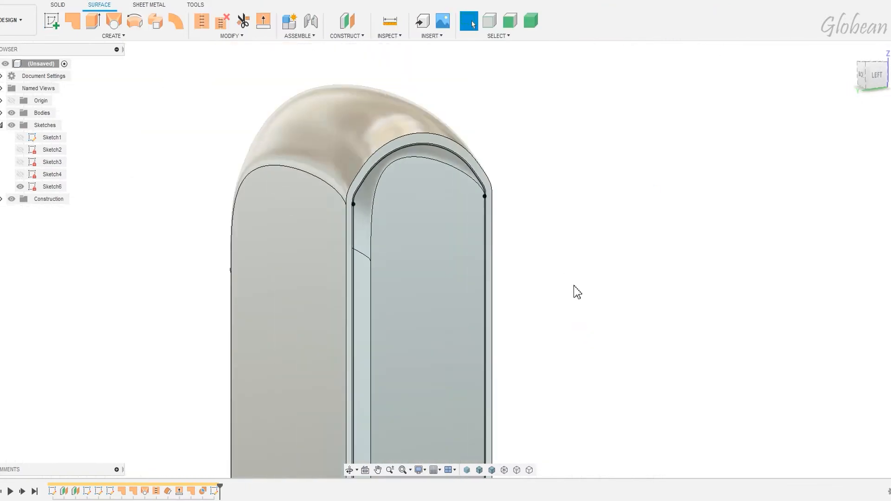
# Step: Create a sketch on the XZ plane and intersect the end curves of the offset opening profile with it
pyautogui.rightClick(488, 272)
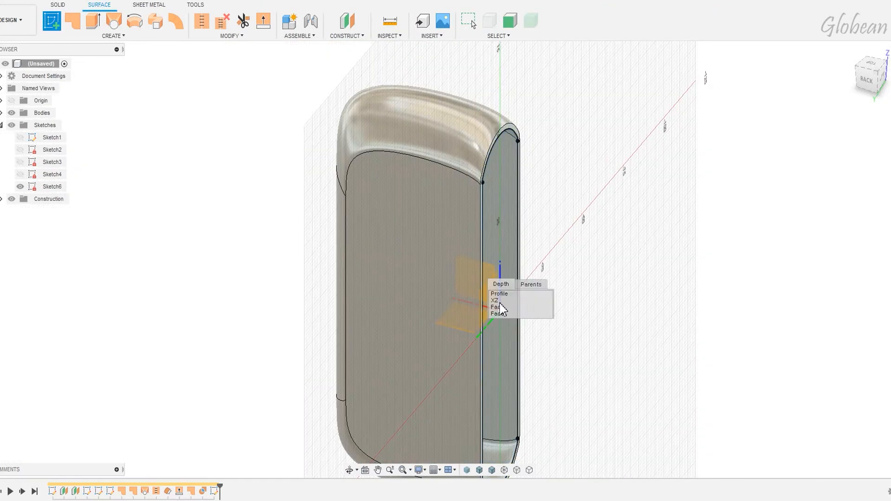
pyautogui.click(498, 309)
pyautogui.scroll(3, 508, 105)
pyautogui.click(457, 106)
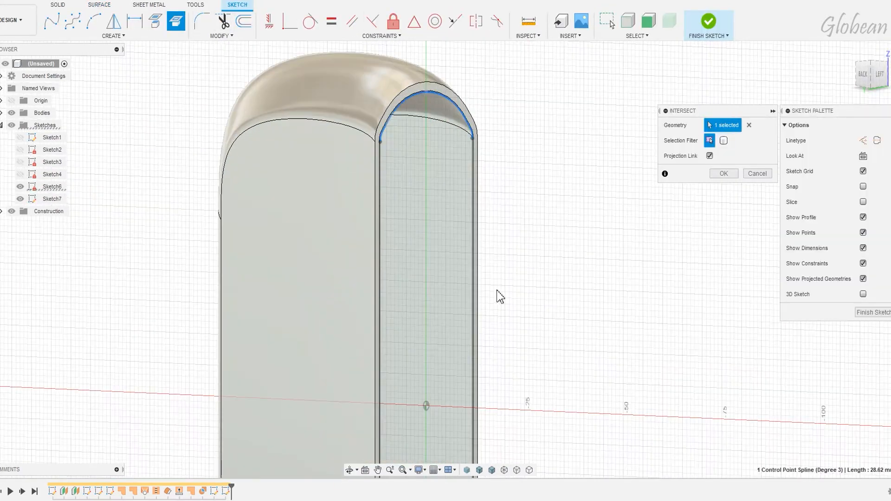
pyautogui.scroll(-5, 497, 292)
pyautogui.scroll(7, 490, 400)
pyautogui.click(724, 173)
pyautogui.scroll(-5, 557, 354)
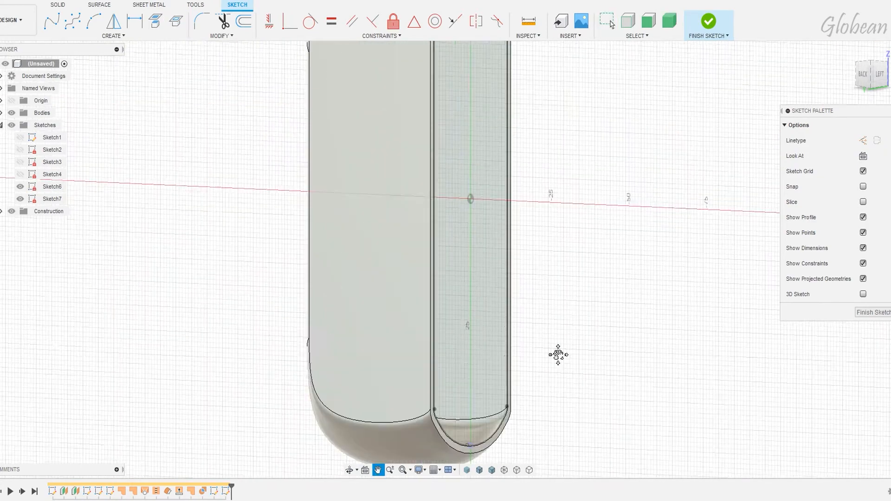
# Step: Draw a control point spline from the upper intersection point, curving outward and down beyond the shell's opening
pyautogui.click(72, 21)
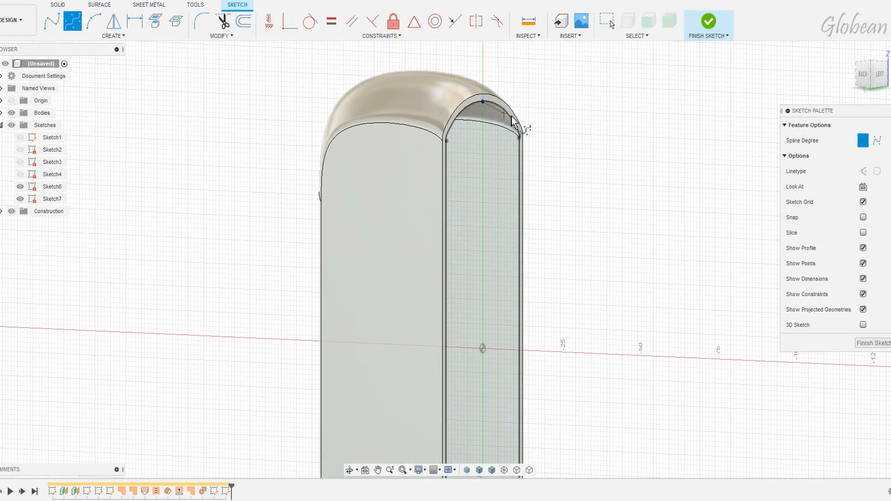
pyautogui.click(864, 78)
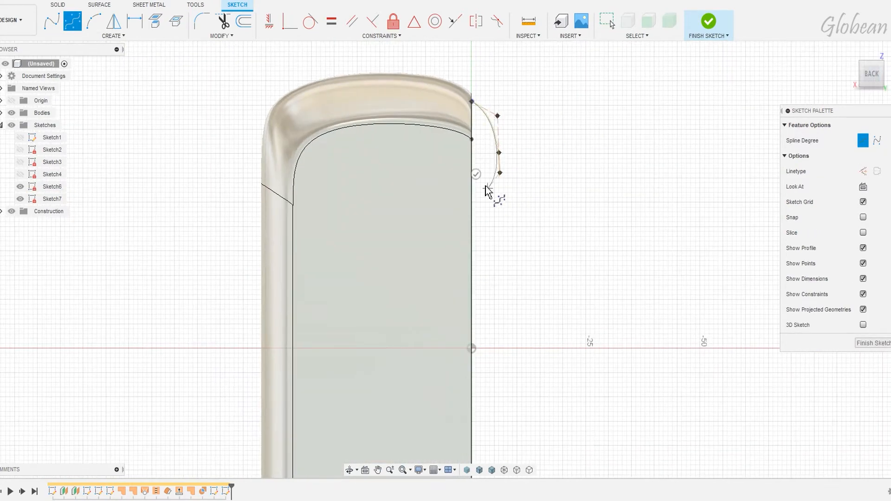
pyautogui.click(476, 174)
# Step: Draw a horizontal line about 6 mm long outward from the origin and mirror the spline about it
pyautogui.scroll(-1, 533, 340)
pyautogui.moveTo(534, 339); pyautogui.dragTo(527, 212, button='middle')
pyautogui.press('l')
pyautogui.moveTo(496, 243); pyautogui.dragTo(485, 322, button='middle')
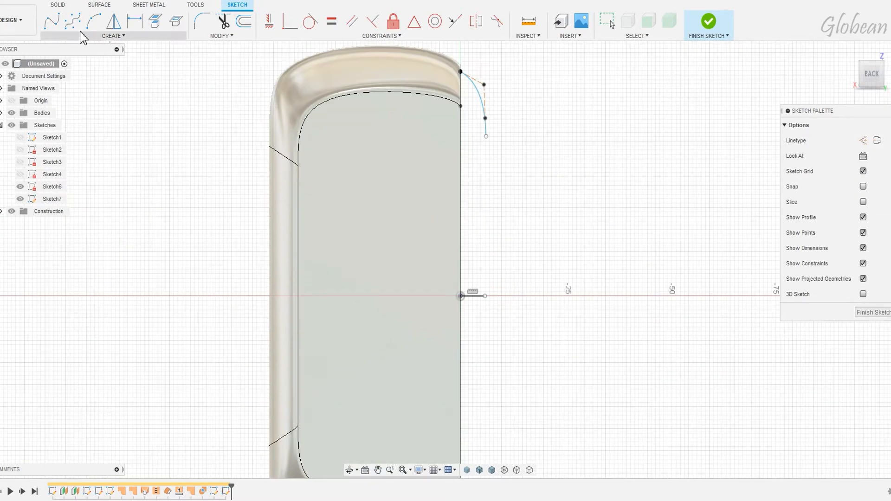
pyautogui.click(114, 22)
pyautogui.click(483, 295)
pyautogui.press('Return')
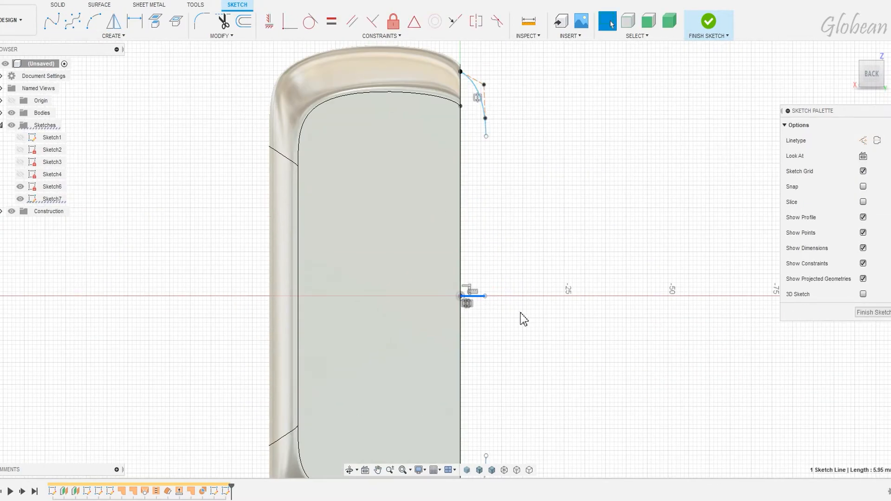
# Step: Connect the free ends of the two splines with a vertical line and apply a curvature constraint where it meets the spline
pyautogui.click(486, 136)
pyautogui.moveTo(547, 323); pyautogui.dragTo(547, 189, button='middle')
pyautogui.click(486, 322)
pyautogui.moveTo(486, 321); pyautogui.dragTo(496, 433, button='middle')
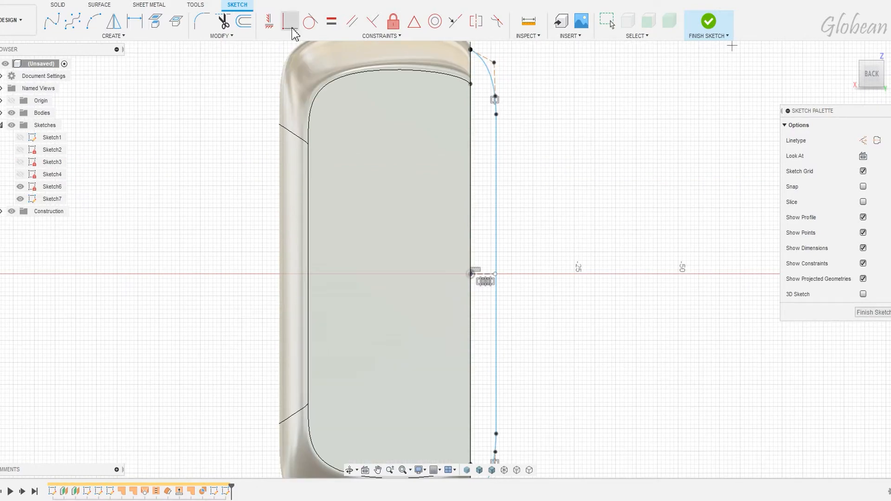
pyautogui.click(496, 26)
pyautogui.scroll(-2, 569, 200)
pyautogui.moveTo(563, 264); pyautogui.dragTo(563, 223, button='middle')
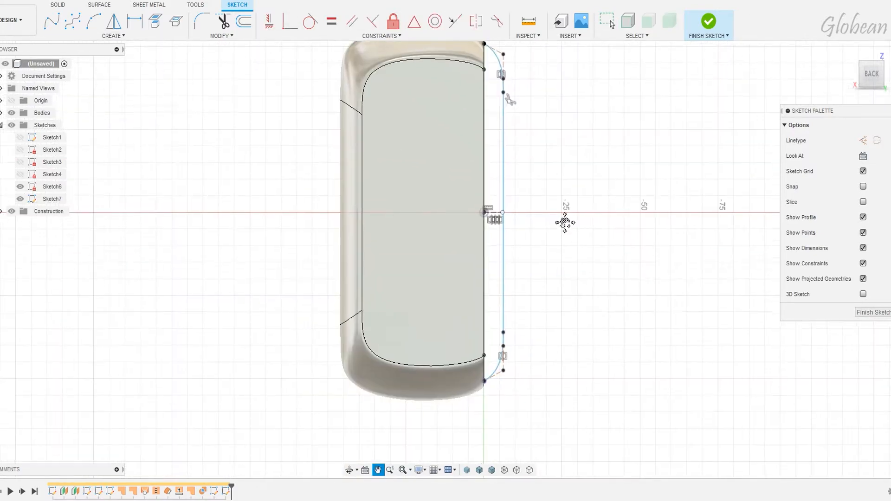
pyautogui.moveTo(503, 386)
pyautogui.keyDown('shift'); pyautogui.mouseDown(button='middle')
pyautogui.moveTo(484, 381)
pyautogui.moveTo(514, 406)
pyautogui.mouseUp(button='middle'); pyautogui.keyUp('shift')
# Step: Dimension the horizontal distance from the opening to the outer vertical line as 6.50 mm and finish the sketch
pyautogui.click(865, 75)
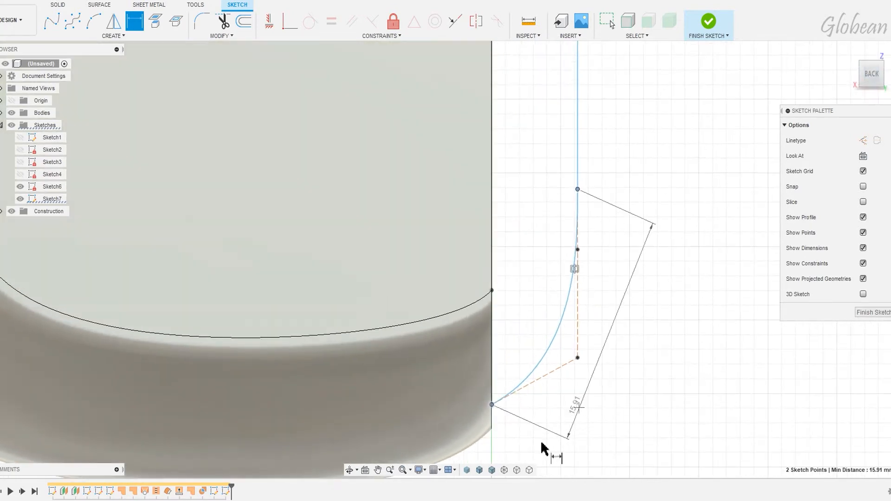
pyautogui.click(566, 238)
pyautogui.moveTo(720, 276); pyautogui.dragTo(609, 449, button='middle')
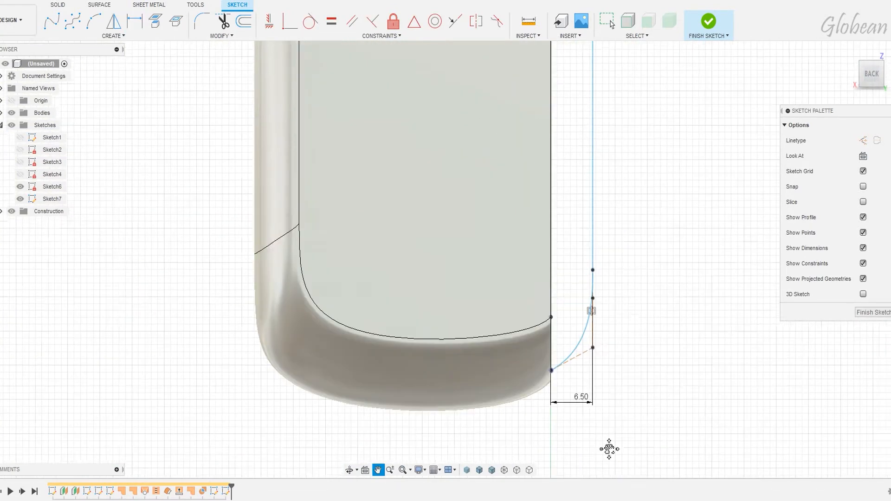
pyautogui.scroll(-3, 608, 449)
pyautogui.moveTo(653, 175); pyautogui.dragTo(614, 297, button='middle')
pyautogui.click(709, 32)
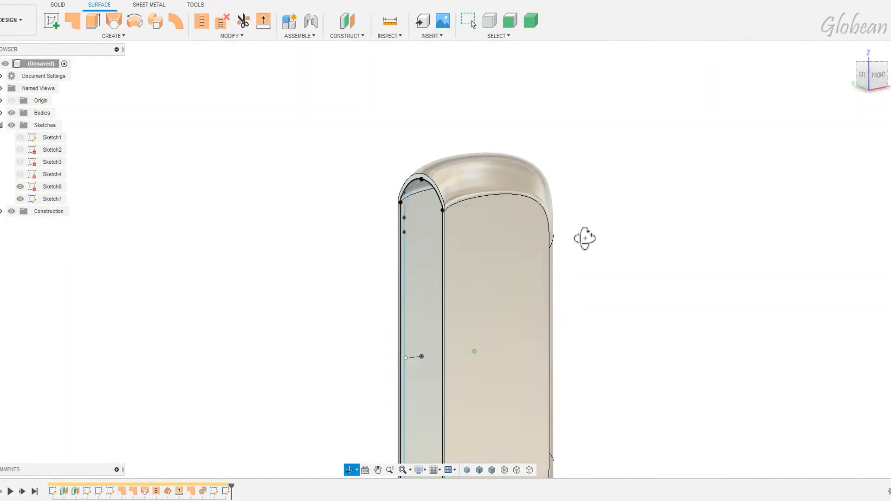
# Step: Hide the shell body and loft a surface through the two long opening lines and the outer vertical sketch line
pyautogui.click(113, 21)
pyautogui.scroll(3, 425, 227)
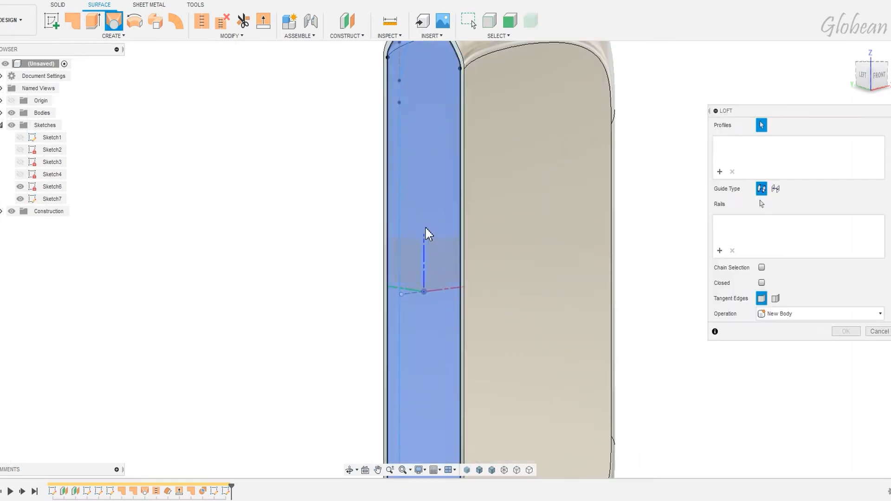
pyautogui.click(1, 112)
pyautogui.click(20, 125)
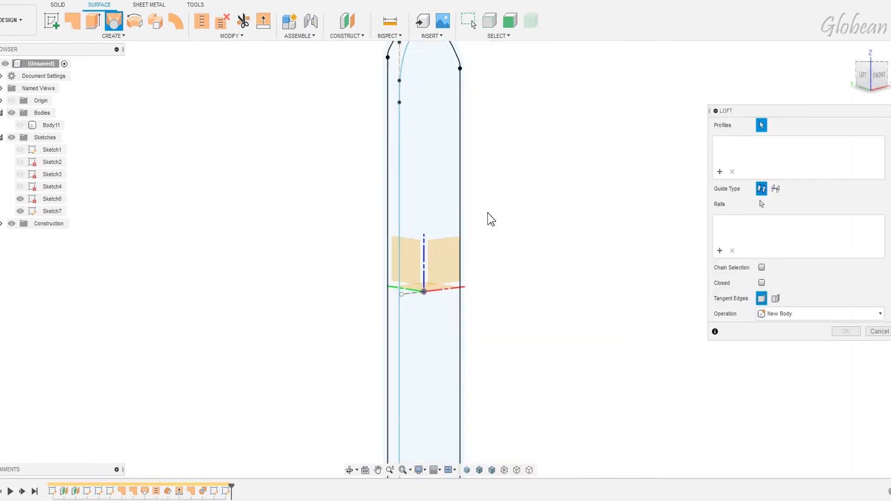
pyautogui.click(460, 203)
pyautogui.click(400, 179)
pyautogui.keyDown('shift'); pyautogui.moveTo(400, 180); pyautogui.dragTo(411, 187, button='middle'); pyautogui.keyUp('shift')
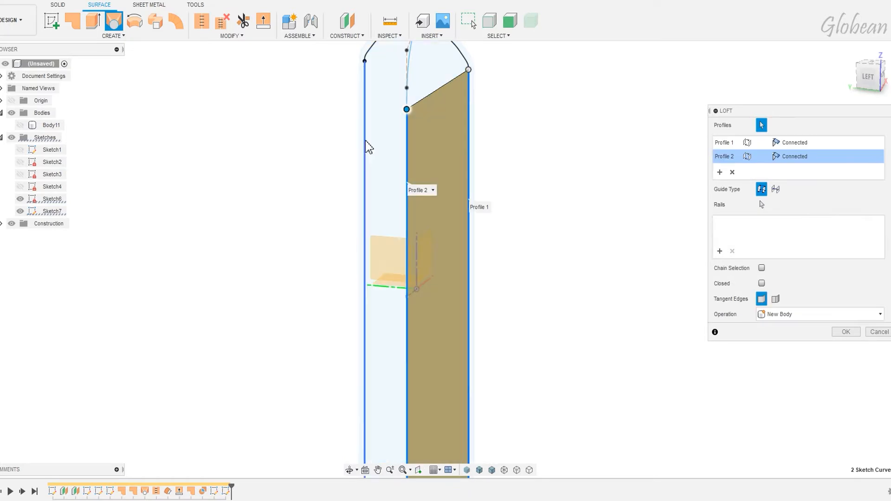
pyautogui.click(365, 140)
pyautogui.scroll(-2, 495, 206)
pyautogui.keyDown('shift'); pyautogui.moveTo(534, 265); pyautogui.dragTo(569, 300, button='middle'); pyautogui.keyUp('shift')
pyautogui.click(847, 346)
# Step: Show Sketch6 and Sketch7 and set up a loft from the lofted surface's upper edge to the upper arc, with the spline as rail
pyautogui.rightClick(564, 251)
pyautogui.click(565, 217)
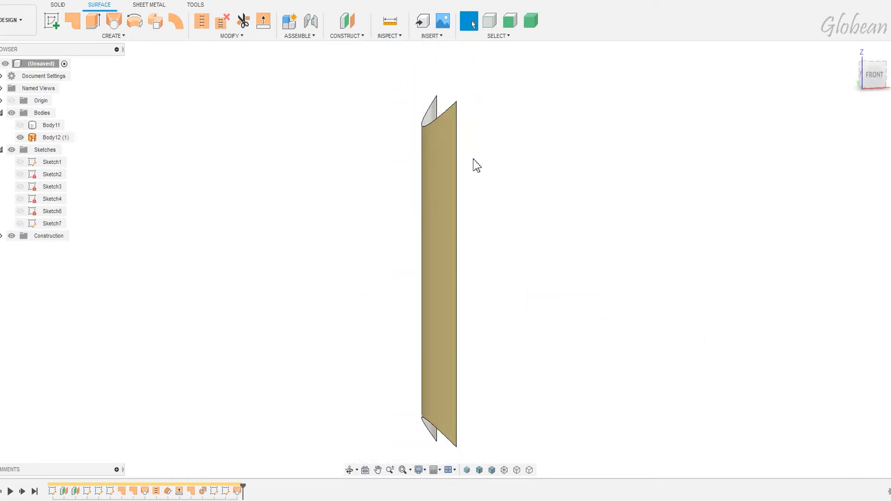
pyautogui.click(20, 211)
pyautogui.click(20, 223)
pyautogui.keyDown('shift'); pyautogui.moveTo(353, 185); pyautogui.dragTo(409, 203, button='middle'); pyautogui.keyUp('shift')
pyautogui.click(451, 123)
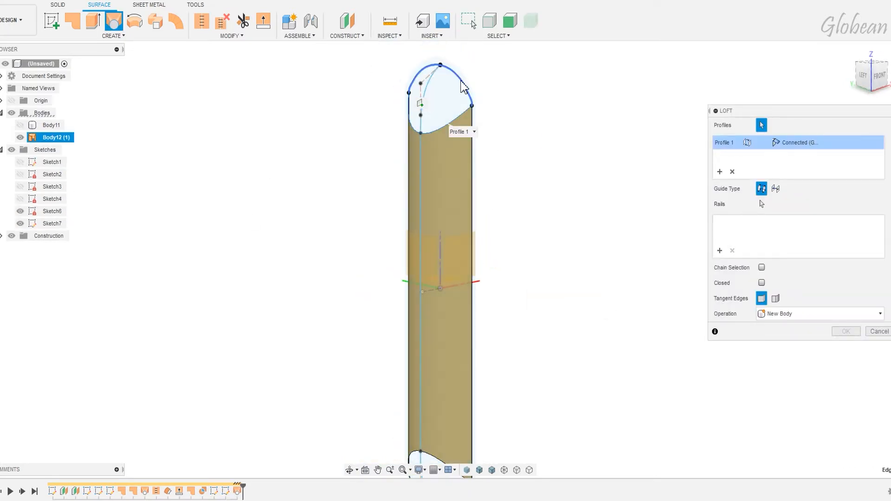
pyautogui.click(462, 84)
pyautogui.click(762, 205)
pyautogui.click(425, 89)
# Step: Set the continuity of Profile 1 to Tangent (G1) and create the end cap surface
pyautogui.click(800, 143)
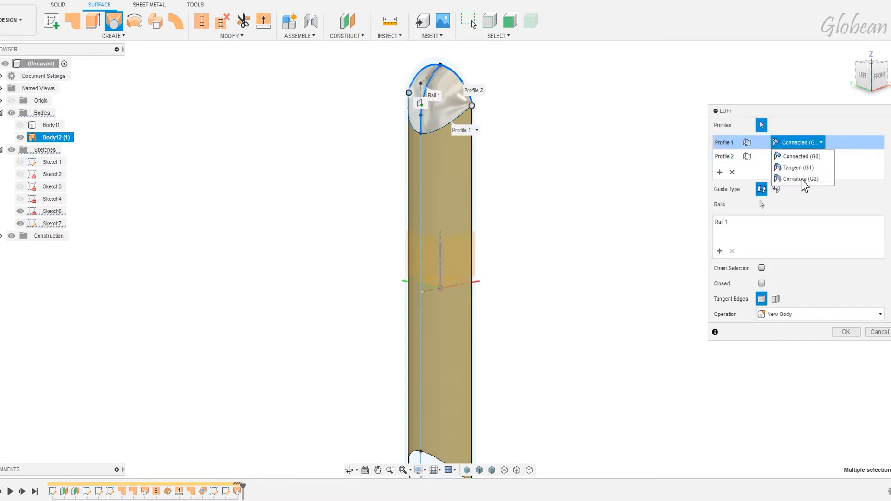
pyautogui.click(807, 168)
pyautogui.keyDown('shift'); pyautogui.moveTo(609, 203); pyautogui.dragTo(578, 165, button='middle'); pyautogui.keyUp('shift')
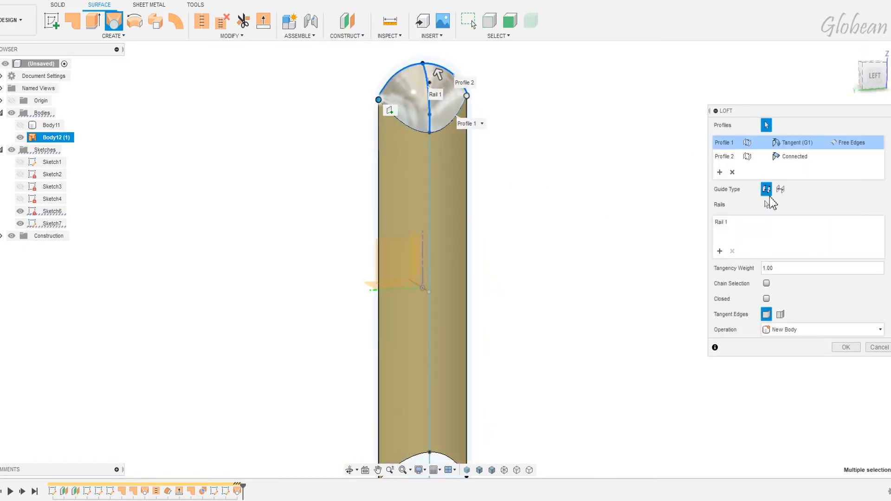
pyautogui.click(848, 350)
# Step: Mirror the upper end cap surface about the horizontal origin plane to close the lower end
pyautogui.keyDown('shift'); pyautogui.moveTo(687, 316); pyautogui.dragTo(585, 283, button='middle'); pyautogui.keyUp('shift')
pyautogui.moveTo(507, 301); pyautogui.dragTo(652, 258, button='middle')
pyautogui.scroll(-2, 607, 271)
pyautogui.click(553, 105)
pyautogui.click(59, 5)
pyautogui.click(134, 21)
pyautogui.click(836, 156)
pyautogui.click(610, 259)
pyautogui.press('Return')
# Step: Stitch the middle surface and both end cap surfaces into one body with a 0.10 mm tolerance
pyautogui.click(99, 5)
pyautogui.click(202, 21)
pyautogui.moveTo(420, 75); pyautogui.dragTo(602, 432)
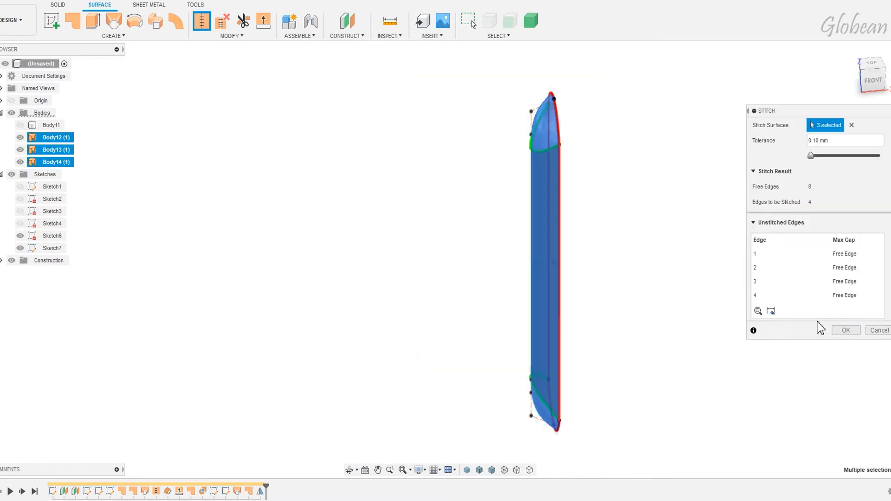
pyautogui.click(845, 331)
pyautogui.keyDown('shift'); pyautogui.moveTo(557, 274); pyautogui.dragTo(607, 259, button='middle'); pyautogui.keyUp('shift')
pyautogui.moveTo(541, 155)
pyautogui.keyDown('shift'); pyautogui.mouseDown(button='middle')
pyautogui.moveTo(500, 163)
pyautogui.moveTo(537, 166)
pyautogui.mouseUp(button='middle'); pyautogui.keyUp('shift')
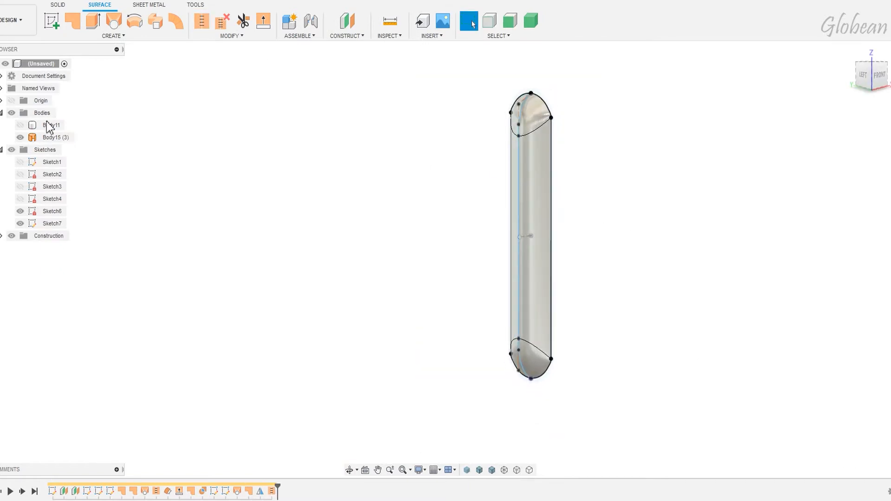
# Step: Show the shell body together with the stitched cap surface and examine how they fit from the front
pyautogui.click(12, 101)
pyautogui.click(20, 125)
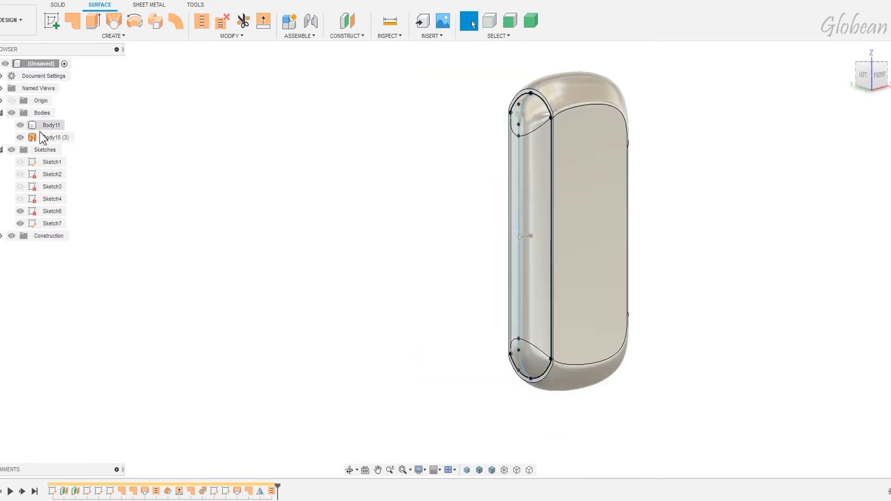
pyautogui.keyDown('shift'); pyautogui.moveTo(344, 195); pyautogui.dragTo(417, 192, button='middle'); pyautogui.keyUp('shift')
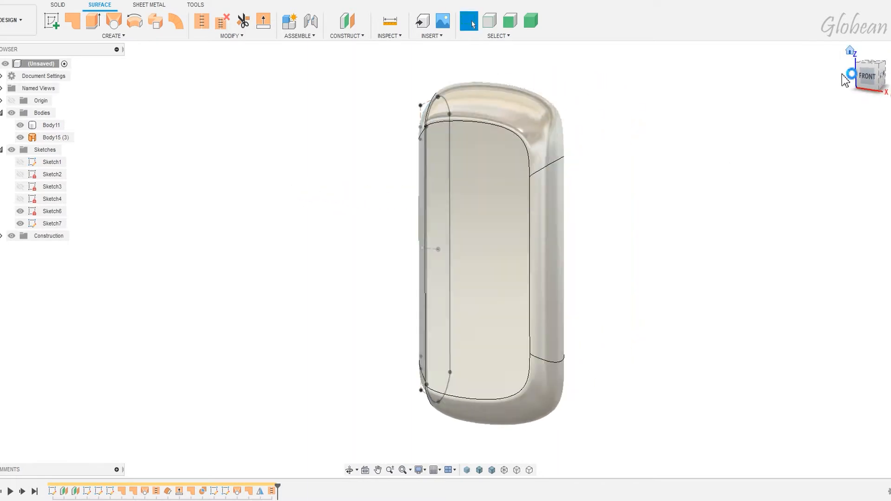
# Step: Hide the shell body and remaining sketches, and set up a Direction-type ruled surface from the cap's open edge along the YZ plane's normal
pyautogui.click(20, 125)
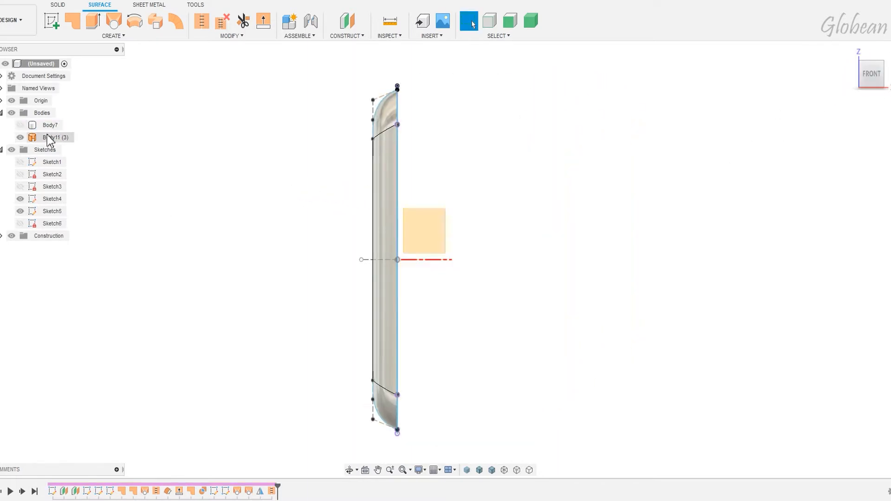
pyautogui.click(174, 26)
pyautogui.keyDown('shift'); pyautogui.moveTo(502, 135); pyautogui.dragTo(460, 139, button='middle'); pyautogui.keyUp('shift')
pyautogui.click(19, 200)
pyautogui.click(20, 211)
pyautogui.click(378, 125)
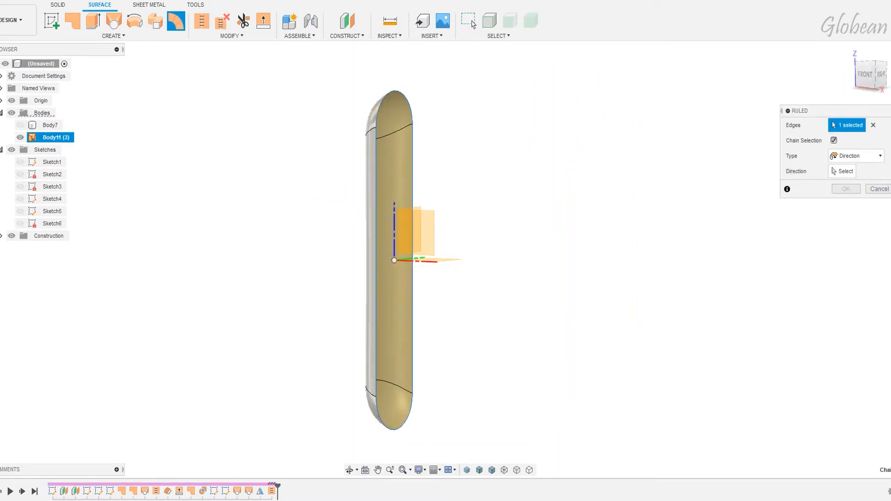
pyautogui.keyDown('shift'); pyautogui.moveTo(473, 223); pyautogui.dragTo(435, 226, button='middle'); pyautogui.keyUp('shift')
pyautogui.click(837, 172)
pyautogui.click(427, 230)
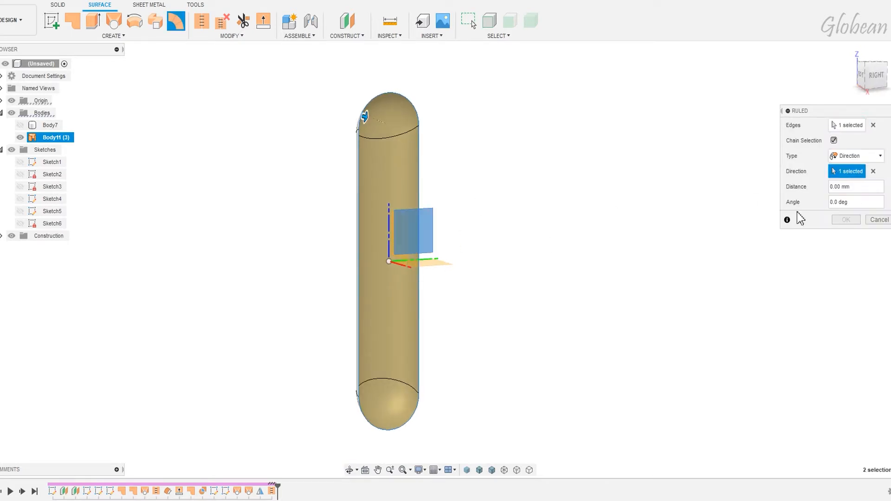
# Step: With the shell shown for reference, create the ruled surface at a distance of about 30.48 mm into the shell and check it in wireframe
pyautogui.click(877, 84)
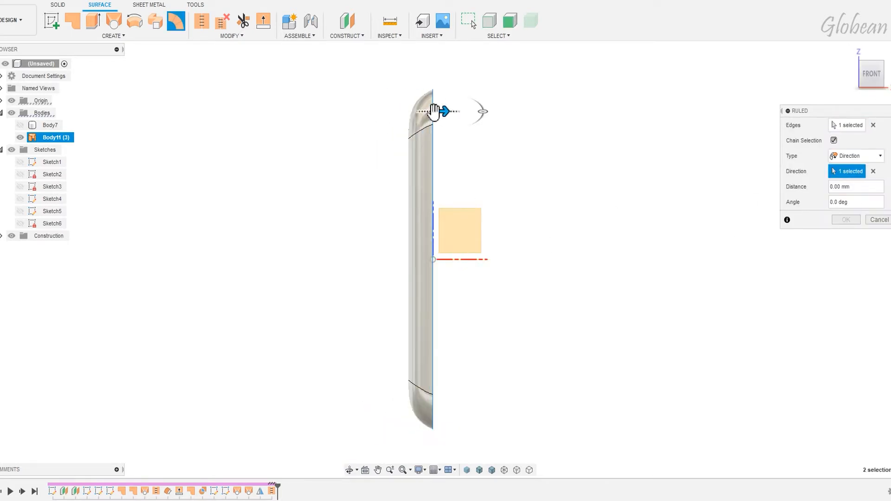
pyautogui.click(20, 125)
pyautogui.moveTo(544, 110)
pyautogui.mouseDown()
pyautogui.moveTo(555, 114)
pyautogui.moveTo(538, 122)
pyautogui.mouseUp()
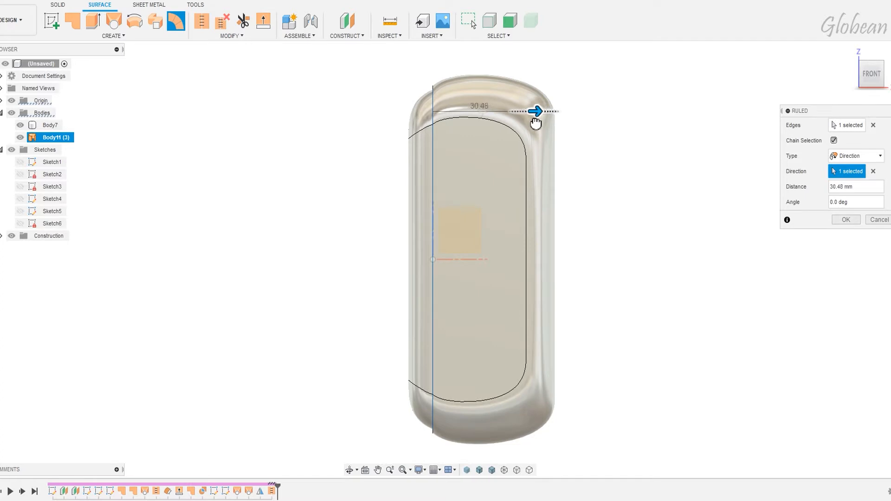
pyautogui.click(846, 220)
pyautogui.click(504, 471)
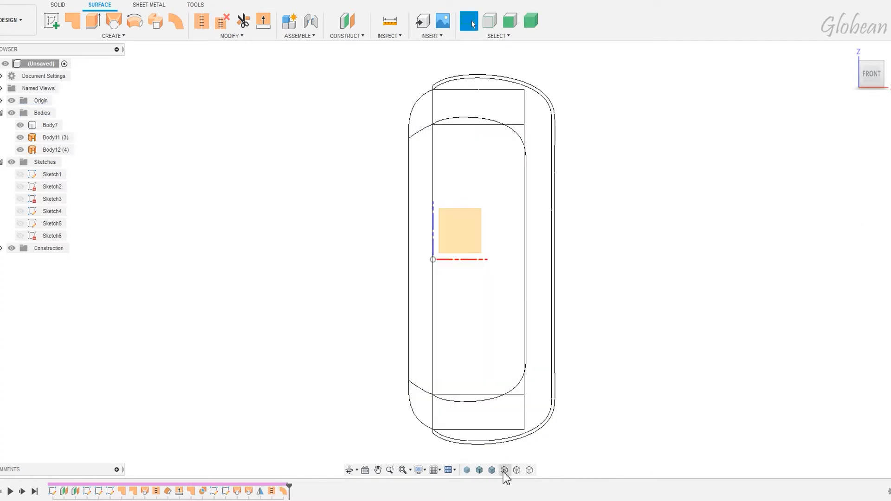
pyautogui.click(493, 472)
# Step: Sketch a closed four-sided profile over the shell's upper part on the front plane, with a vertical inner side about 42 mm long and a slanted lower side
pyautogui.click(52, 21)
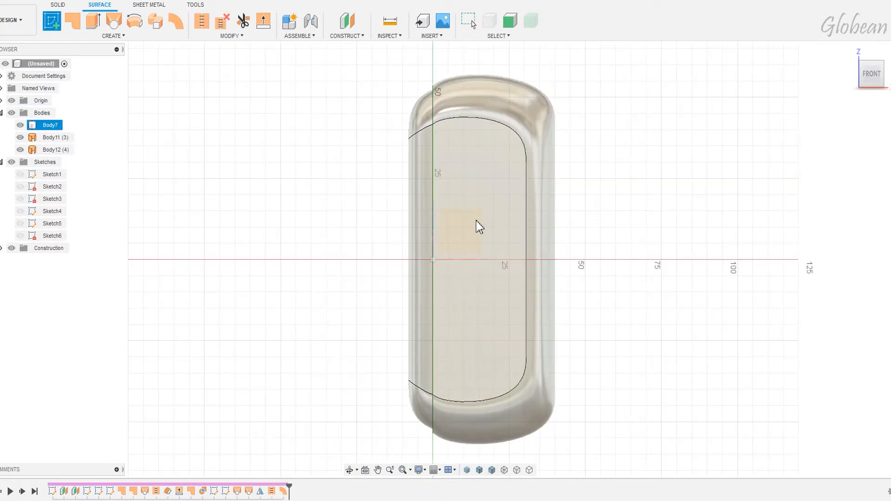
pyautogui.click(475, 221)
pyautogui.click(483, 267)
pyautogui.press('l')
pyautogui.click(408, 99)
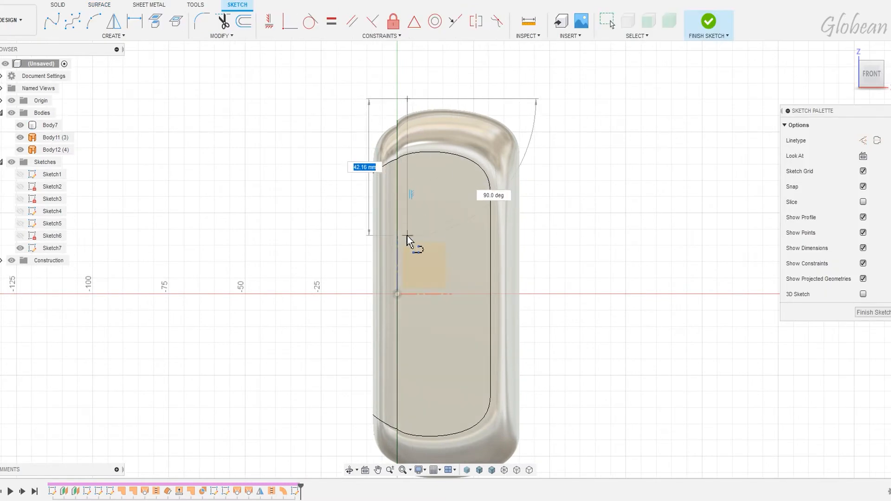
pyautogui.click(408, 236)
pyautogui.click(554, 289)
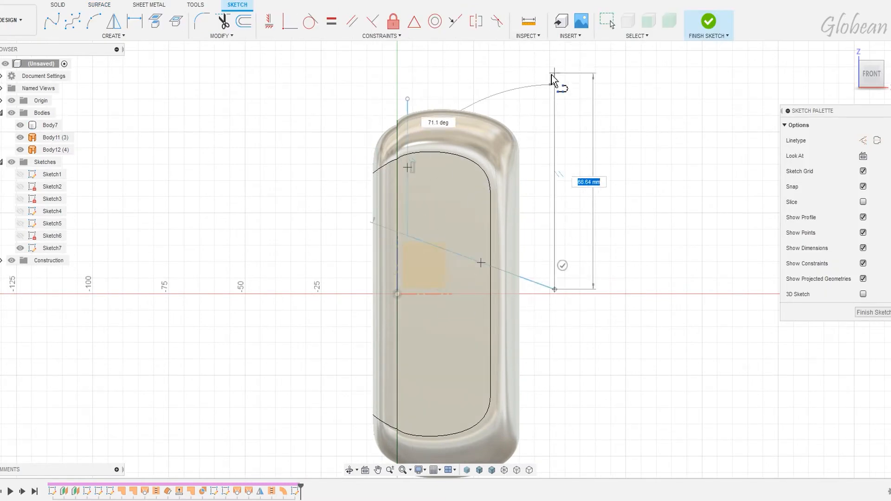
pyautogui.click(408, 99)
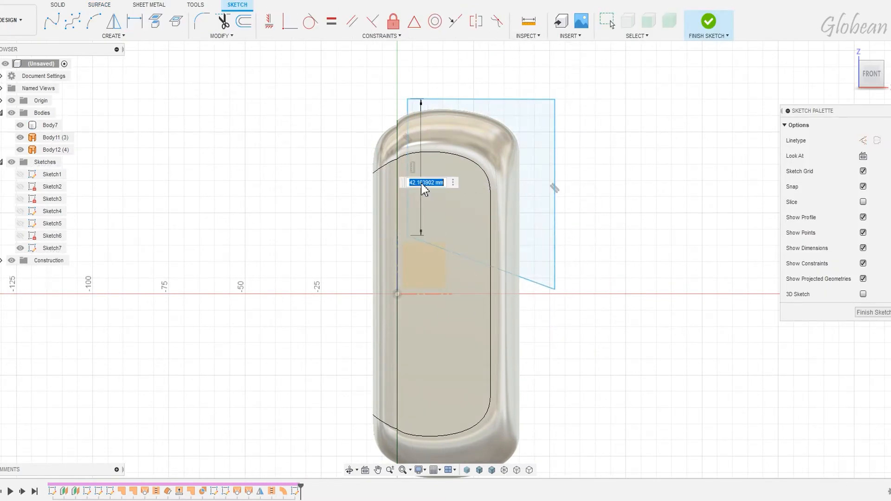
# Step: Dimension the profile's inner vertical line to 42 mm
pyautogui.click(422, 183)
pyautogui.write('42')
pyautogui.press('Return')
# Step: Add the cap's edge to the sketch with Intersect and place the inner vertical line 2 mm horizontally from that edge's upper end
pyautogui.click(156, 21)
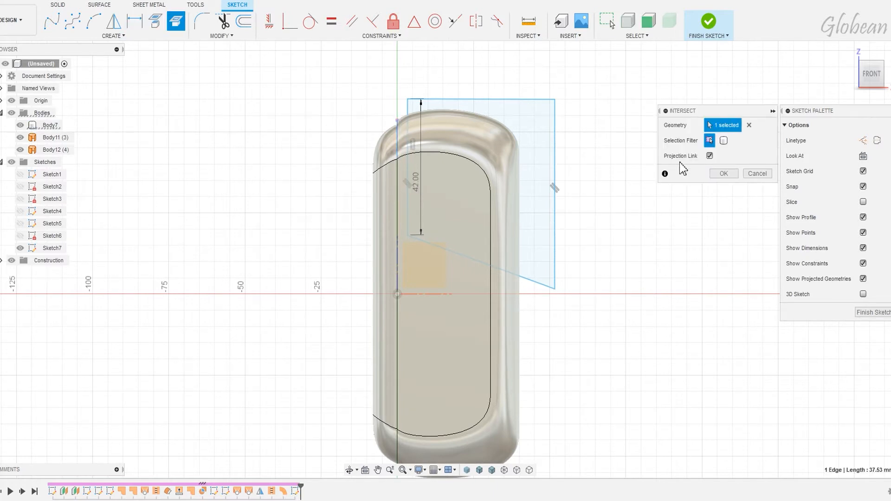
pyautogui.click(724, 174)
pyautogui.press('d')
pyautogui.click(397, 121)
pyautogui.click(407, 99)
pyautogui.click(407, 76)
pyautogui.write('2')
pyautogui.press('Return')
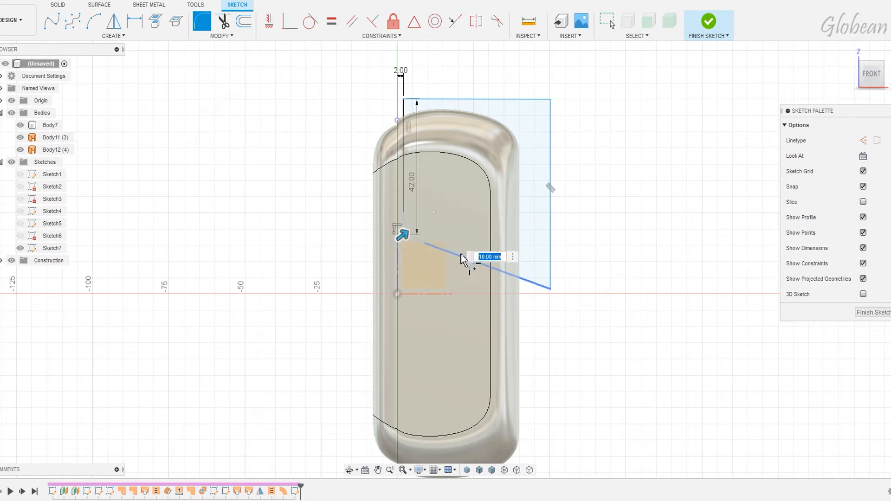
# Step: Fillet the corner between the vertical and slanted lines at 15 mm, set the profile's upper corner 4 mm above the edge's end, and finish the sketch
pyautogui.write('15')
pyautogui.press('Return')
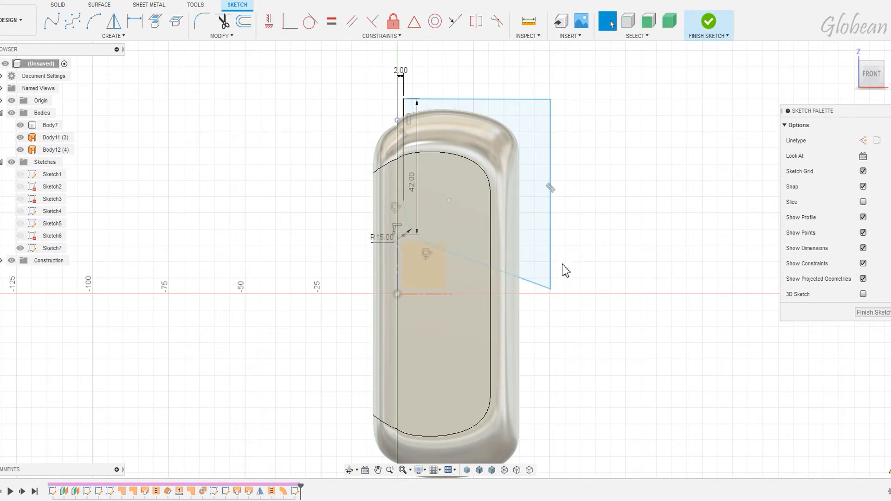
pyautogui.press('d')
pyautogui.click(398, 121)
pyautogui.click(404, 99)
pyautogui.click(425, 110)
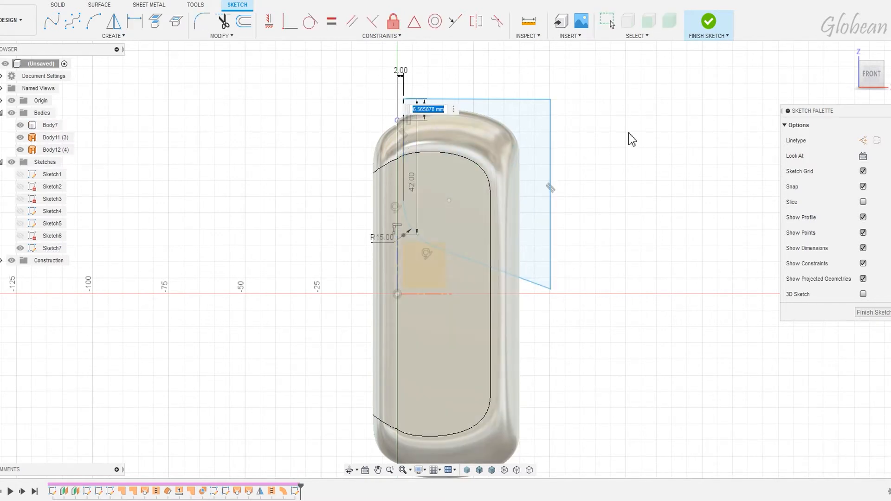
pyautogui.write('4')
pyautogui.press('Return')
pyautogui.click(708, 23)
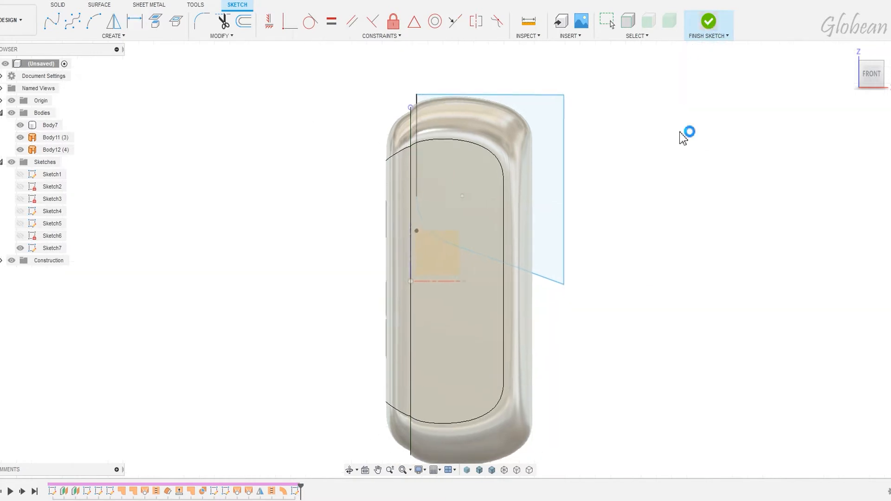
# Step: Trim away the part of the ruled surface inside the sketched profile
pyautogui.click(242, 22)
pyautogui.click(529, 95)
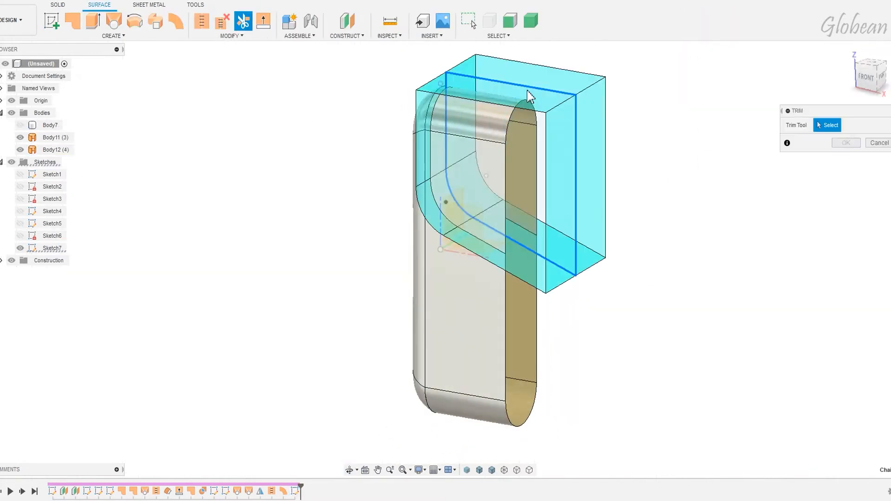
pyautogui.click(490, 150)
pyautogui.click(845, 144)
pyautogui.moveTo(687, 208)
pyautogui.mouseDown()
pyautogui.moveTo(570, 224)
pyautogui.moveTo(597, 232)
pyautogui.moveTo(655, 220)
pyautogui.mouseUp()
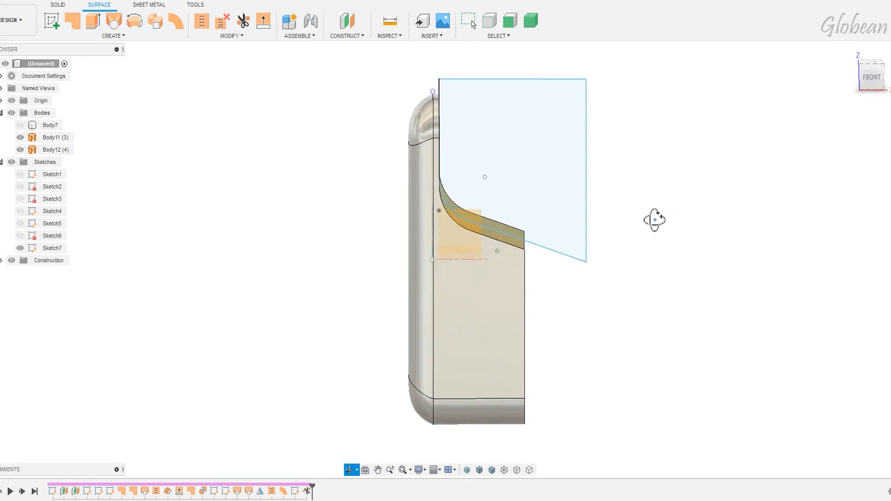
# Step: Toggle the visibility of the cap surface and the trimmed ruled surface to examine each one separately
pyautogui.click(21, 139)
pyautogui.click(21, 139)
pyautogui.click(21, 139)
pyautogui.click(23, 151)
pyautogui.click(23, 151)
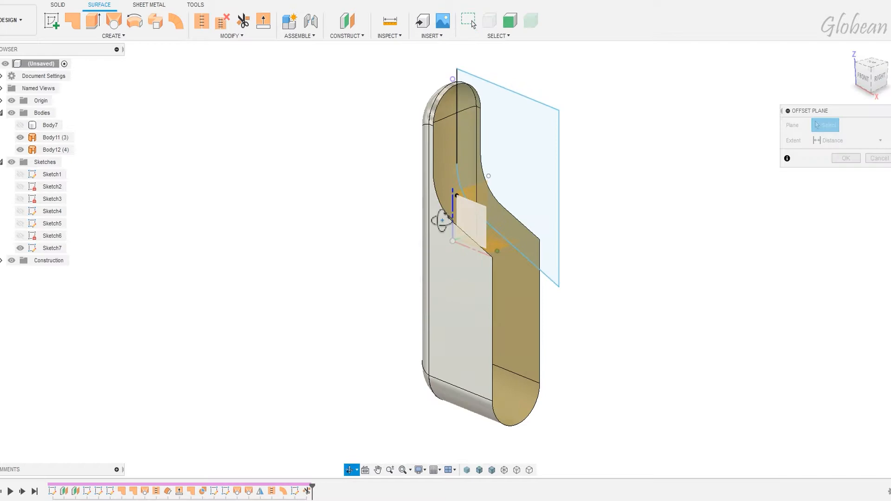
# Step: Create a construction plane offset 30 mm from the YZ plane, at the open end of the ruled surface
pyautogui.keyDown('shift'); pyautogui.moveTo(650, 228); pyautogui.dragTo(550, 219, button='middle'); pyautogui.keyUp('shift')
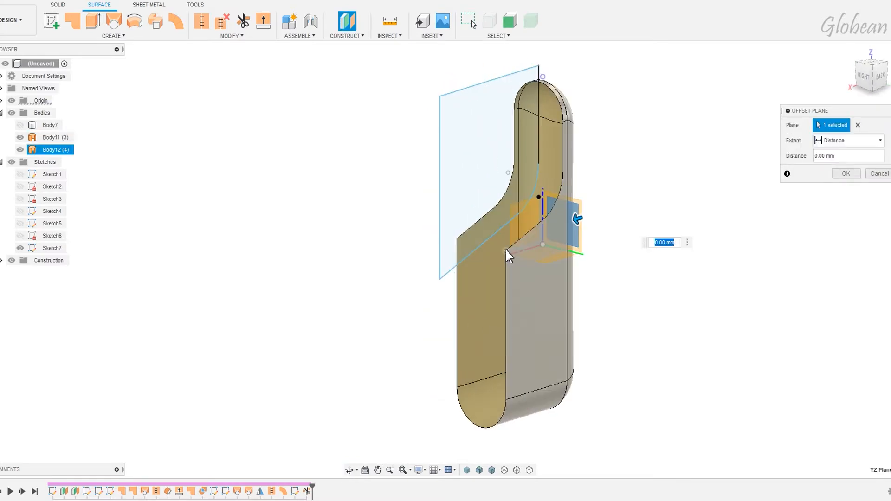
pyautogui.write('30')
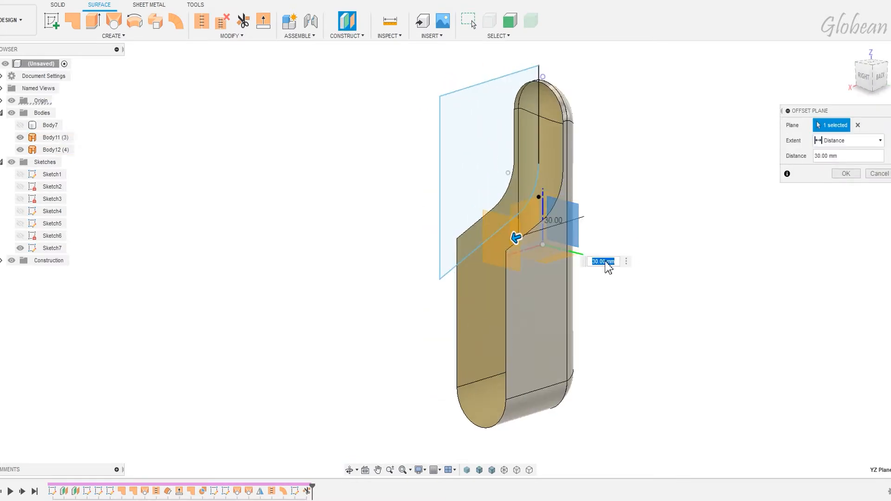
pyautogui.click(847, 173)
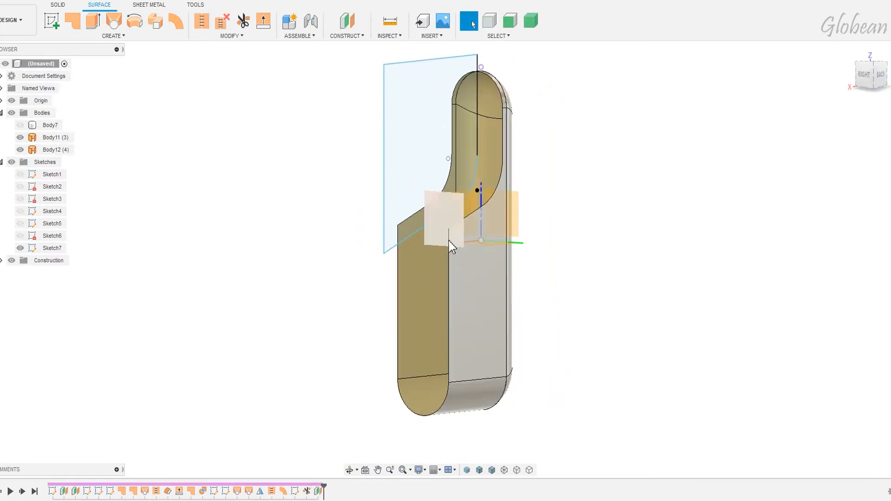
# Step: Start a sketch on the offset plane, project the two outer corner points of the trimmed edge, and hide the trim profile sketch
pyautogui.click(476, 242)
pyautogui.press('p')
pyautogui.keyDown('shift'); pyautogui.moveTo(485, 301); pyautogui.dragTo(448, 299, button='middle'); pyautogui.keyUp('shift')
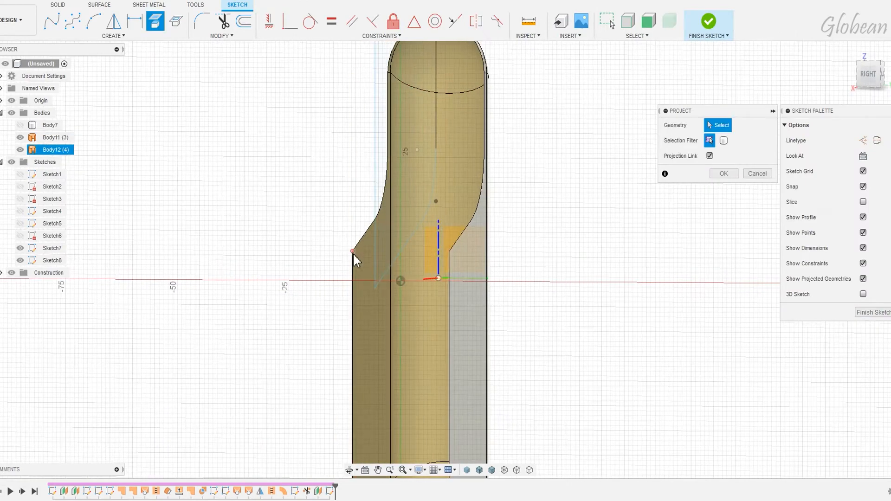
pyautogui.click(450, 253)
pyautogui.press('Return')
pyautogui.click(20, 249)
# Step: Draw a downward-bulging three-point arc between the two projected points, dimension its radius to 30 mm, and finish the sketch
pyautogui.click(93, 21)
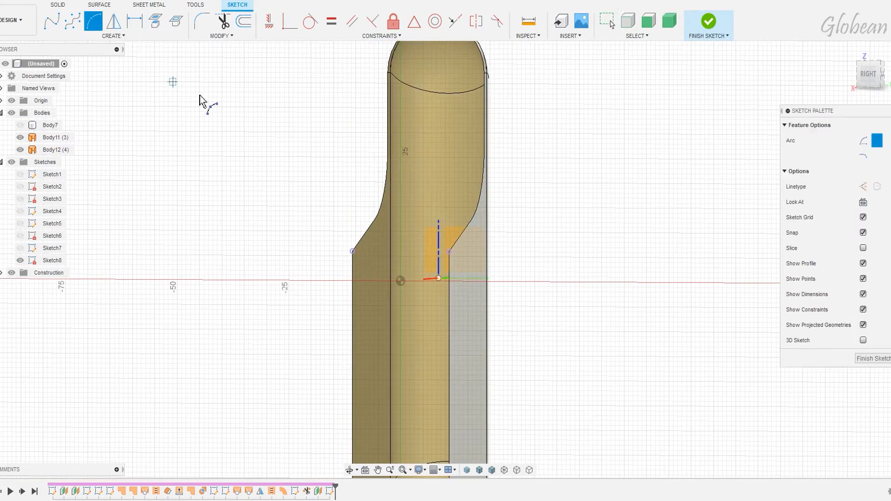
pyautogui.keyDown('shift'); pyautogui.moveTo(491, 233); pyautogui.dragTo(546, 234, button='middle'); pyautogui.keyUp('shift')
pyautogui.click(869, 74)
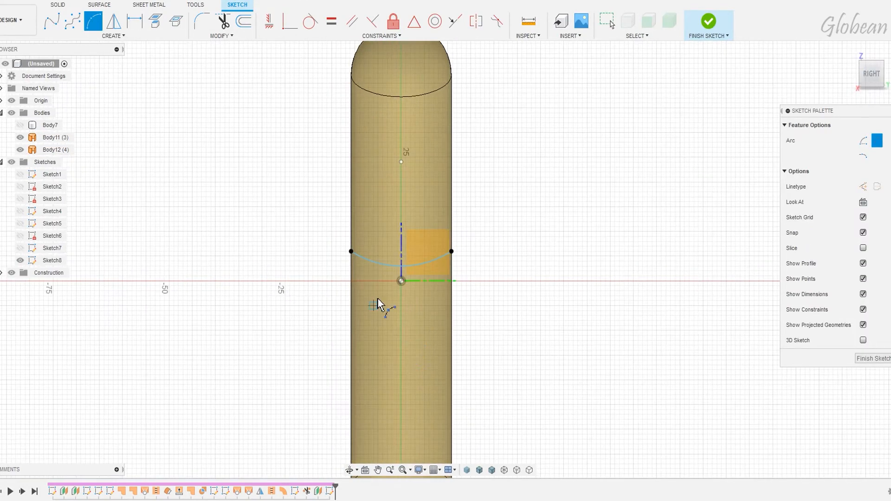
pyautogui.press('d')
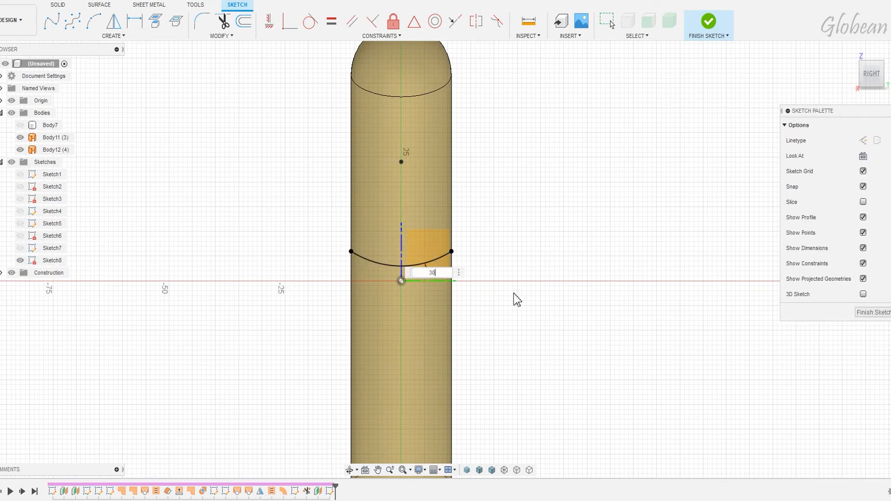
pyautogui.click(709, 23)
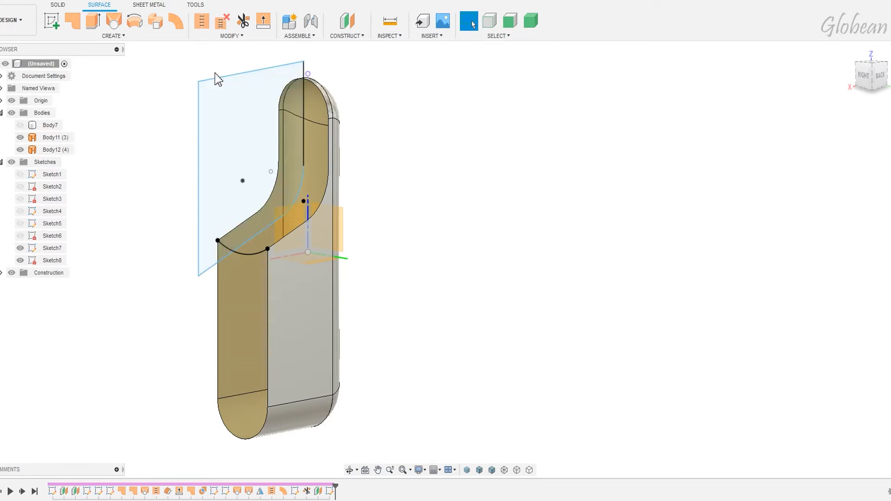
# Step: Sweep the arc along the trim profile's slanted, filleted and vertical lines as a new surface body, with path distances 1.00 and 0.77
pyautogui.click(155, 20)
pyautogui.click(251, 253)
pyautogui.click(265, 229)
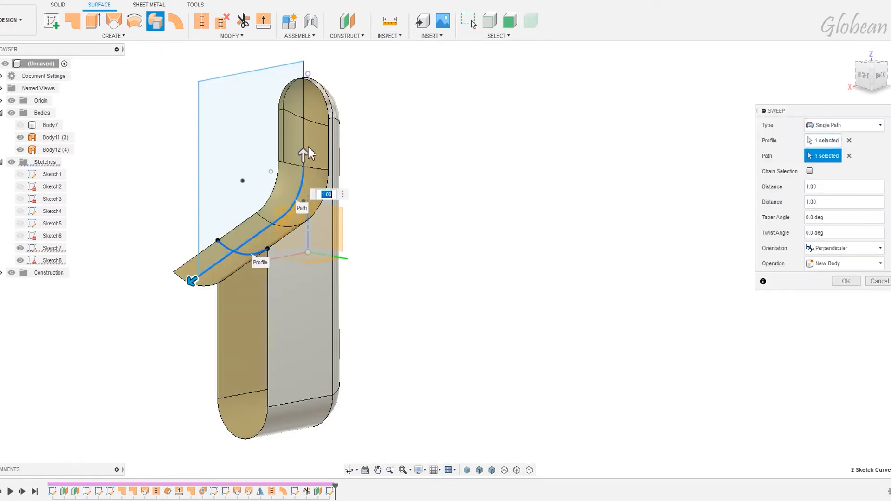
pyautogui.click(305, 149)
pyautogui.keyDown('shift'); pyautogui.moveTo(364, 100); pyautogui.dragTo(314, 56, button='middle'); pyautogui.keyUp('shift')
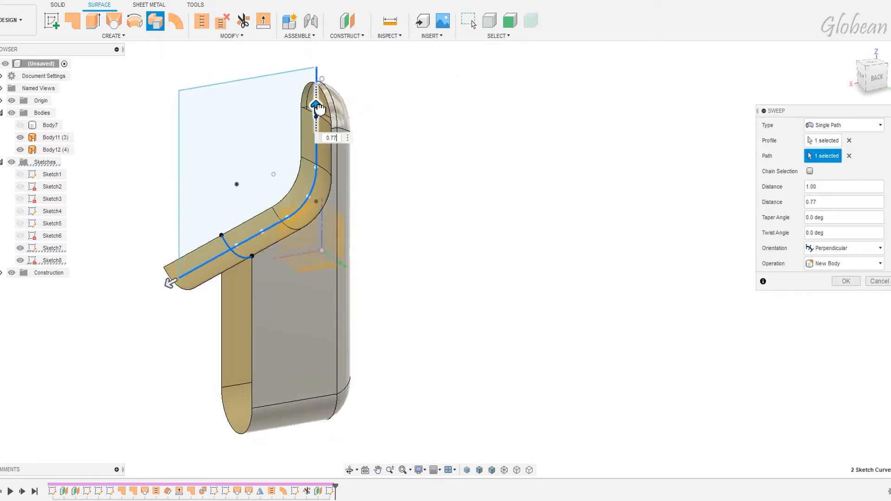
pyautogui.moveTo(315, 104); pyautogui.dragTo(490, 183, button='middle')
pyautogui.click(847, 281)
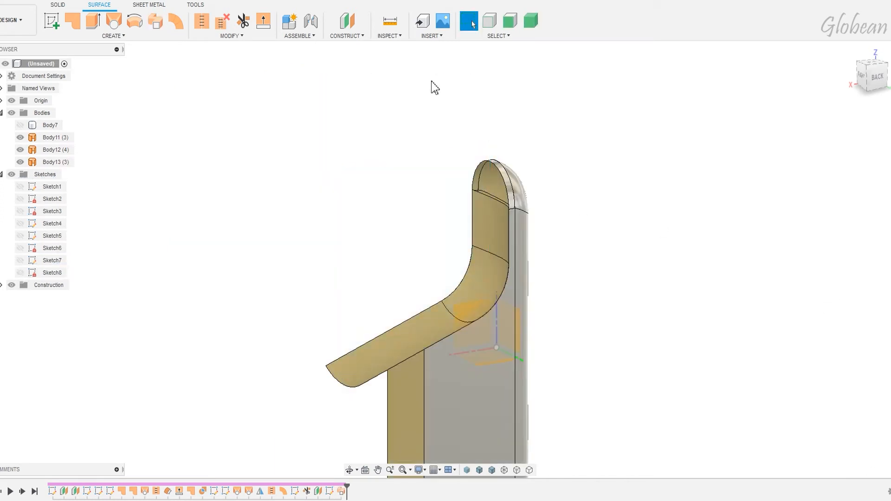
# Step: Extend the upper edge of the swept surface by about 13.37 mm with the Natural type and Align Edges, beyond the cap's top
pyautogui.click(263, 21)
pyautogui.click(513, 196)
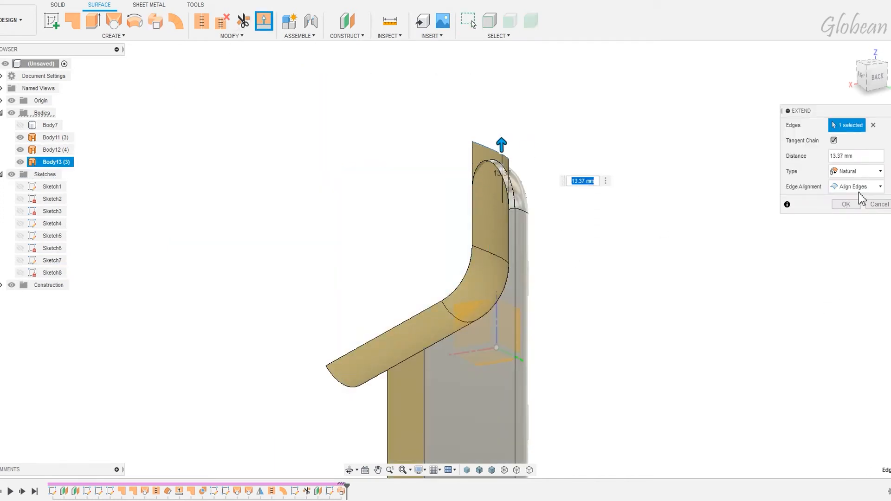
pyautogui.click(856, 213)
pyautogui.click(856, 205)
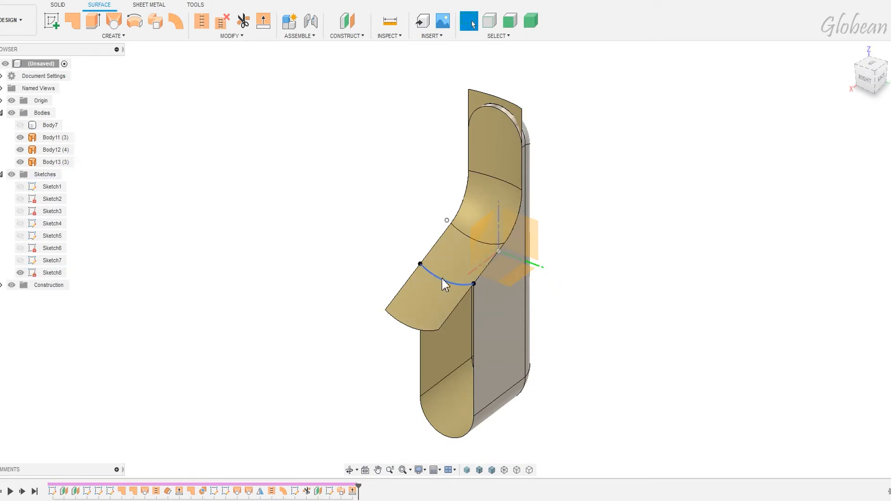
# Step: Loft a surface from the sketched arc to the ruled surface's curved lower end edge, using its two vertical end edges as rails
pyautogui.click(113, 21)
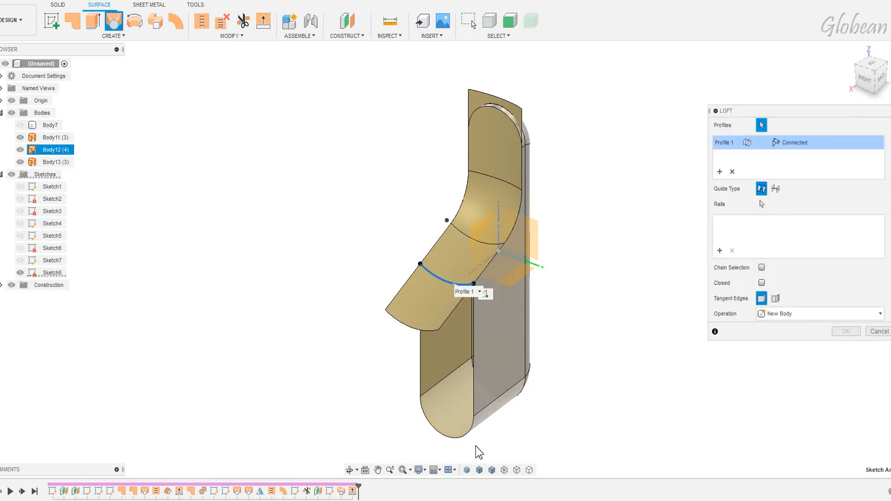
pyautogui.click(455, 437)
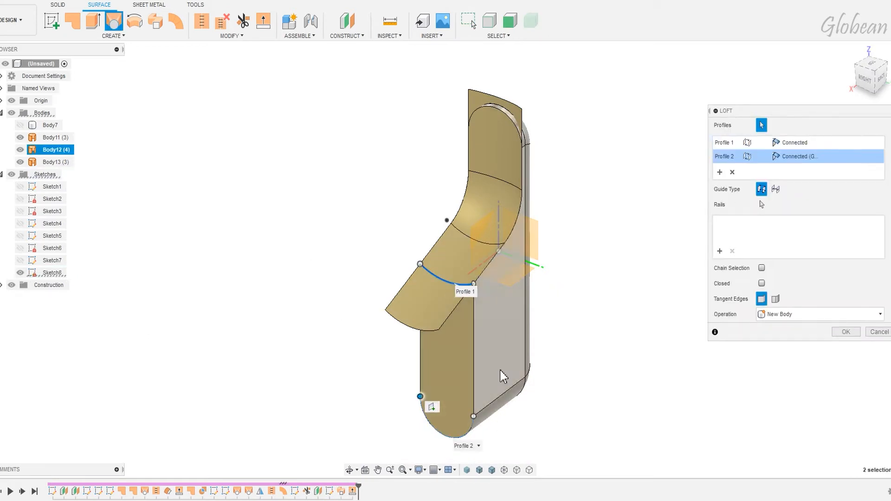
pyautogui.click(474, 342)
pyautogui.click(423, 360)
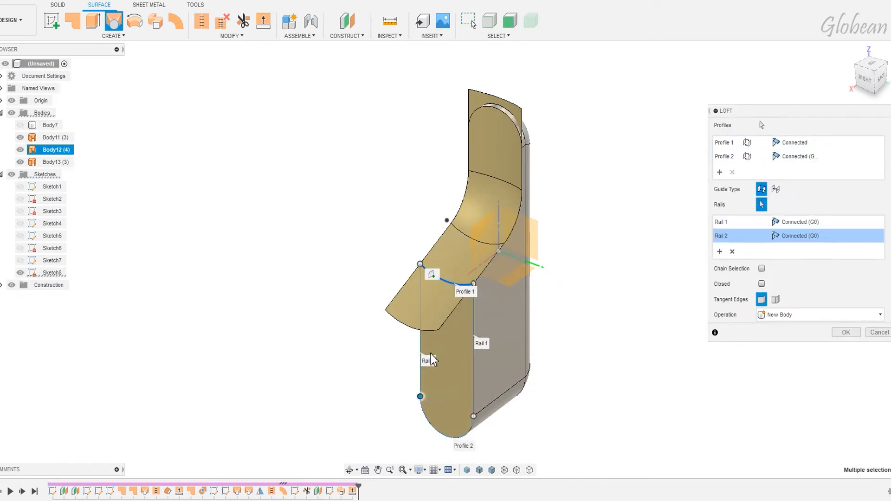
pyautogui.click(846, 334)
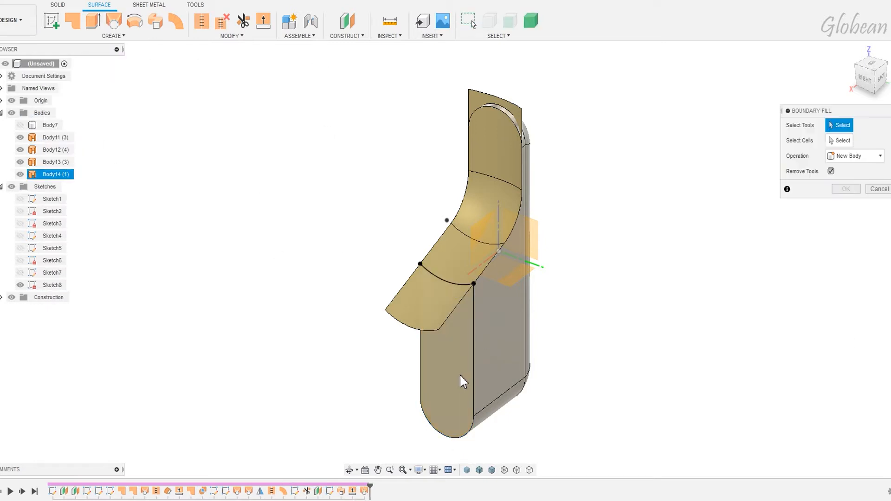
# Step: Boundary-fill the cell enclosed by the four visible surface bodies into a new solid body, removing the tool surfaces
pyautogui.click(460, 373)
pyautogui.click(500, 364)
pyautogui.keyDown('shift'); pyautogui.moveTo(569, 307); pyautogui.dragTo(567, 203, button='middle'); pyautogui.keyUp('shift')
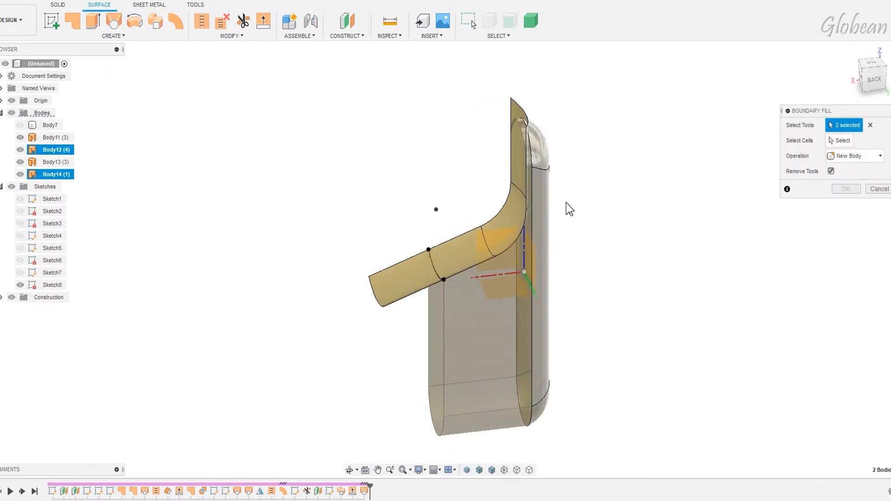
pyautogui.click(543, 162)
pyautogui.click(512, 115)
pyautogui.click(833, 149)
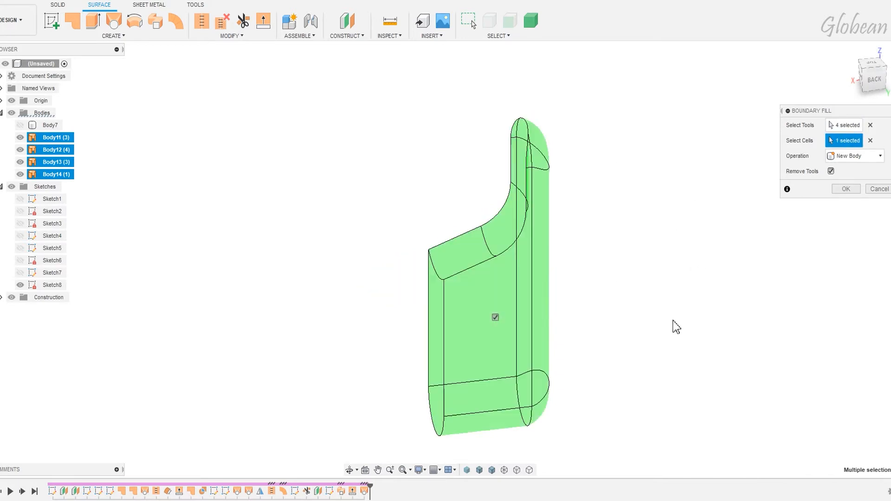
pyautogui.press('Return')
pyautogui.keyDown('shift'); pyautogui.moveTo(678, 320); pyautogui.dragTo(827, 164, button='middle'); pyautogui.keyUp('shift')
pyautogui.click(850, 50)
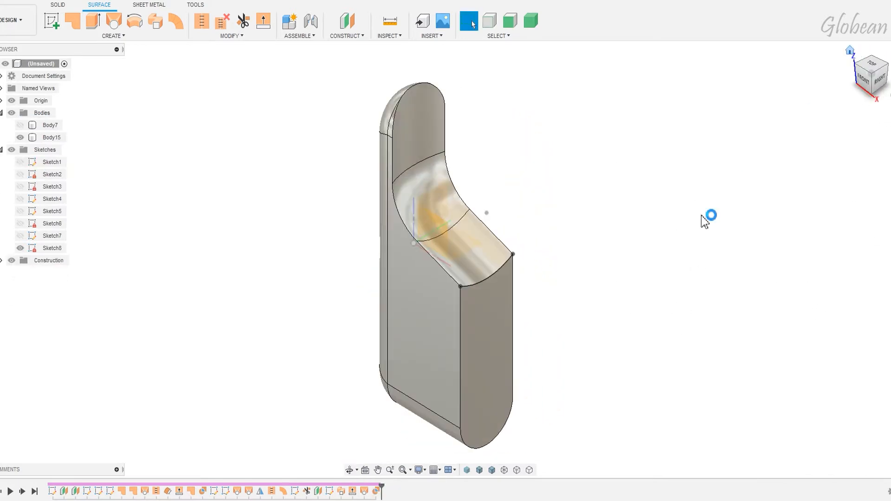
# Step: Sketch a circle on the horizontal XY plane, centred on the X axis, and dimension its diameter to 14 mm
pyautogui.click(473, 245)
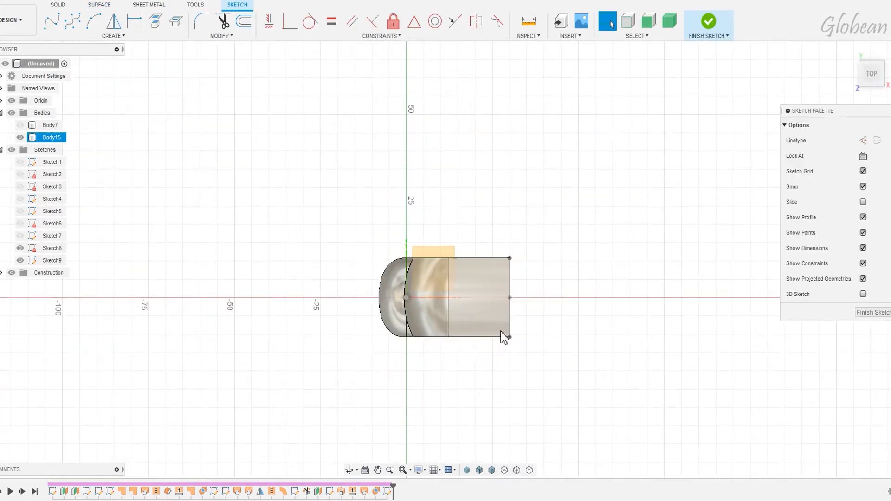
pyautogui.press('c')
pyautogui.press('d')
pyautogui.click(451, 314)
pyautogui.click(474, 342)
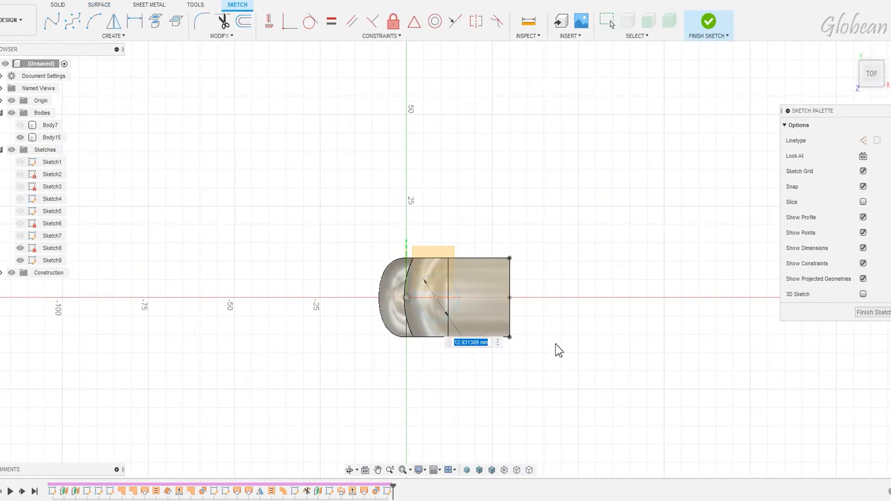
pyautogui.write('14')
pyautogui.press('Return')
pyautogui.press('Escape')
# Step: Dimension the circle's centre 6.6 mm from the origin along the X axis and finish the sketch
pyautogui.scroll(3, 374, 275)
pyautogui.click(495, 327)
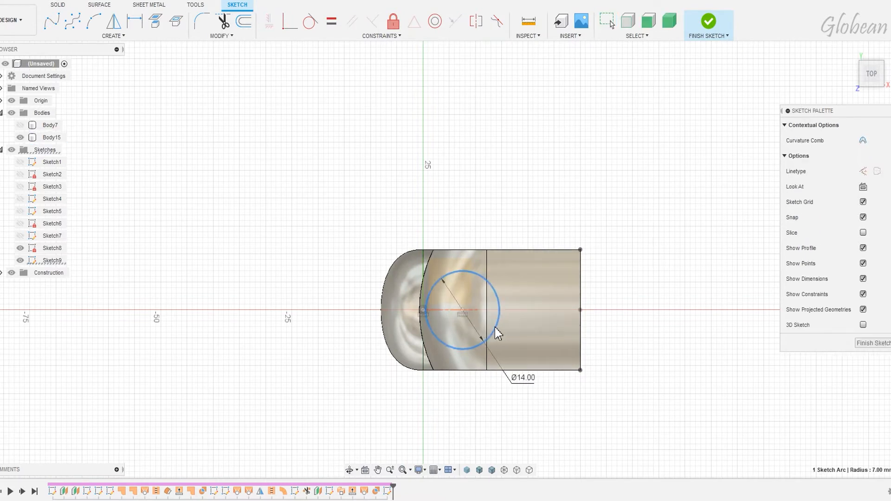
pyautogui.click(538, 405)
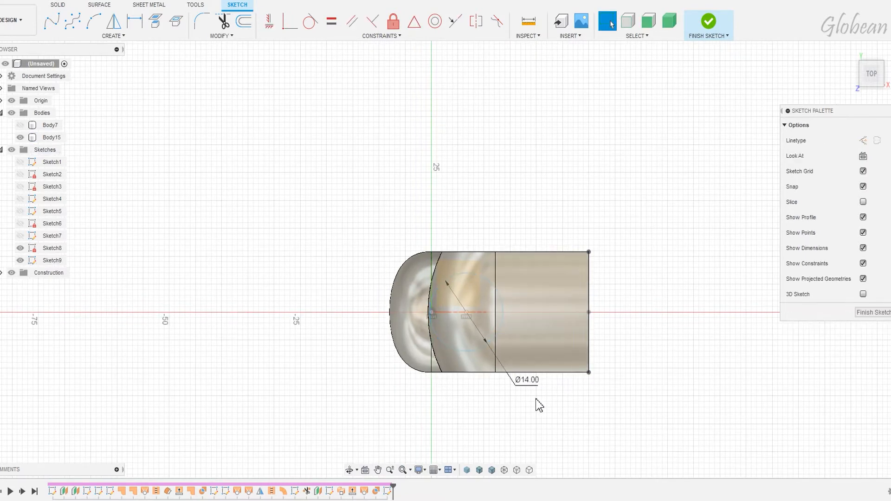
pyautogui.click(466, 318)
pyautogui.write('6.6')
pyautogui.press('Return')
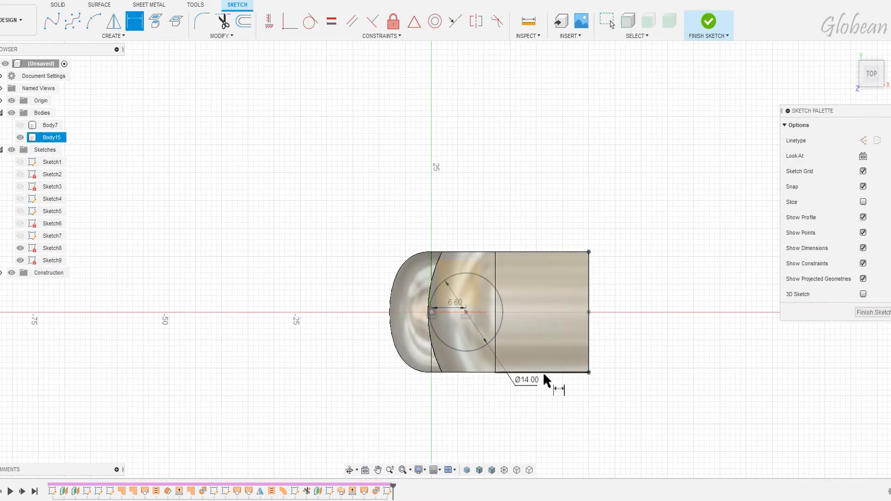
pyautogui.click(709, 21)
# Step: Extrude the circle as a two-sided cut into the solid body, about 28.19 mm upward and 23.31 mm downward
pyautogui.press('e')
pyautogui.moveTo(875, 79); pyautogui.dragTo(863, 56)
pyautogui.moveTo(470, 301); pyautogui.dragTo(470, 154)
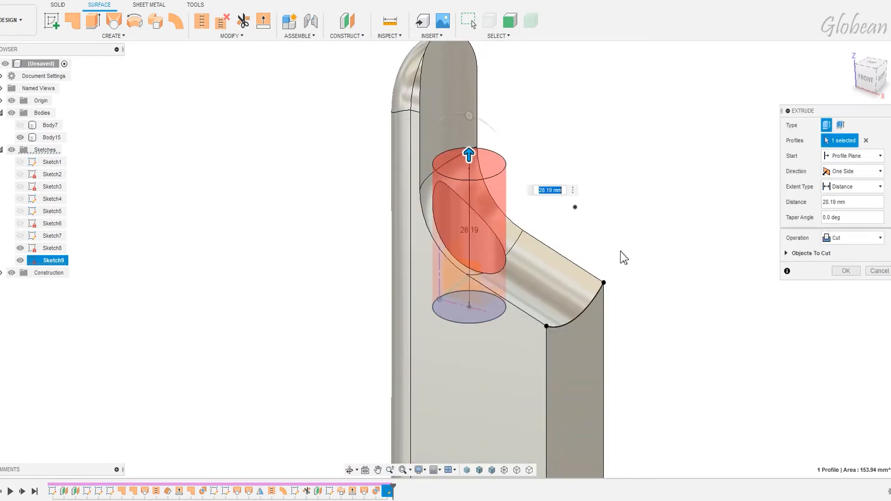
pyautogui.moveTo(869, 80); pyautogui.dragTo(880, 76)
pyautogui.click(877, 77)
pyautogui.click(857, 172)
pyautogui.click(854, 197)
pyautogui.moveTo(462, 330); pyautogui.dragTo(456, 195, button='middle')
pyautogui.moveTo(456, 194); pyautogui.dragTo(456, 325)
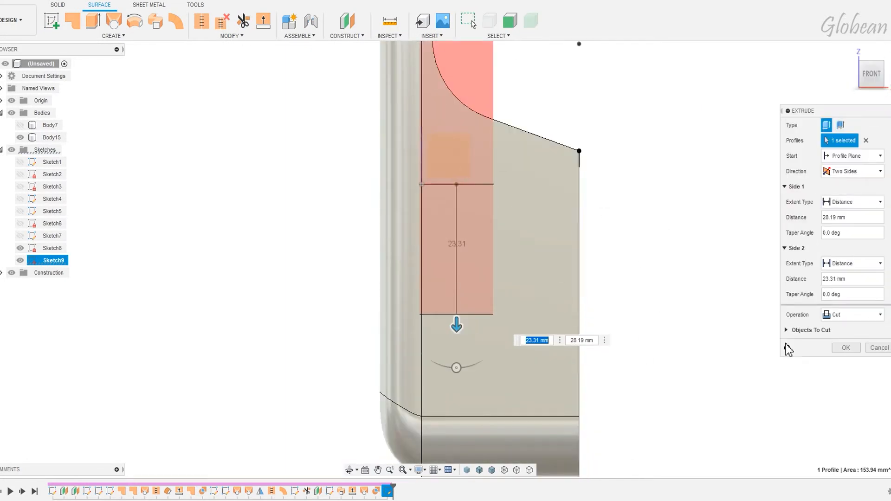
pyautogui.click(845, 347)
pyautogui.scroll(-3, 609, 213)
pyautogui.scroll(-2, 609, 213)
pyautogui.moveTo(610, 213)
pyautogui.keyDown('shift'); pyautogui.mouseDown(button='middle')
pyautogui.moveTo(587, 223)
pyautogui.moveTo(606, 220)
pyautogui.mouseUp(button='middle'); pyautogui.keyUp('shift')
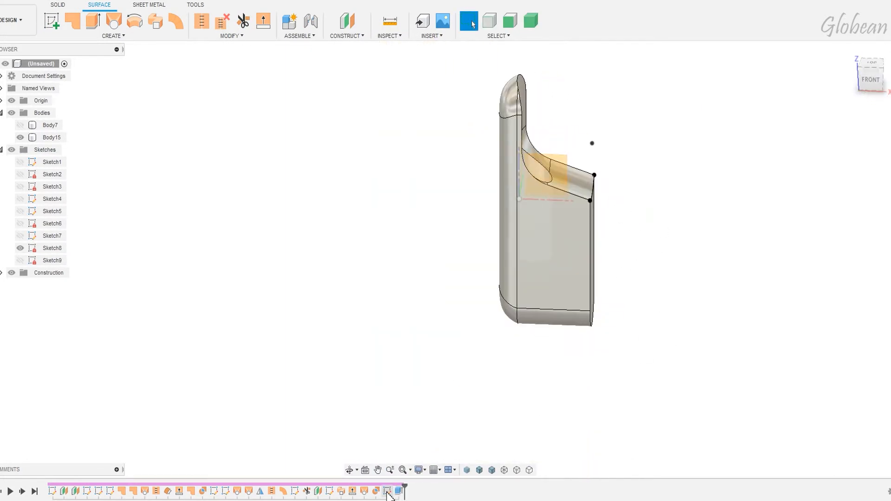
pyautogui.doubleClick(388, 492)
pyautogui.click(709, 21)
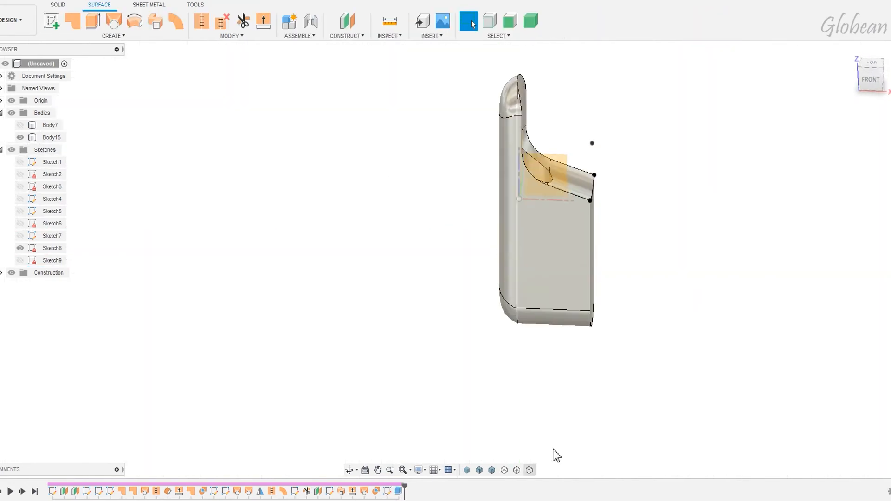
# Step: Create a construction plane offset slightly from the YZ plane, inside the body, and rename it cut
pyautogui.click(347, 22)
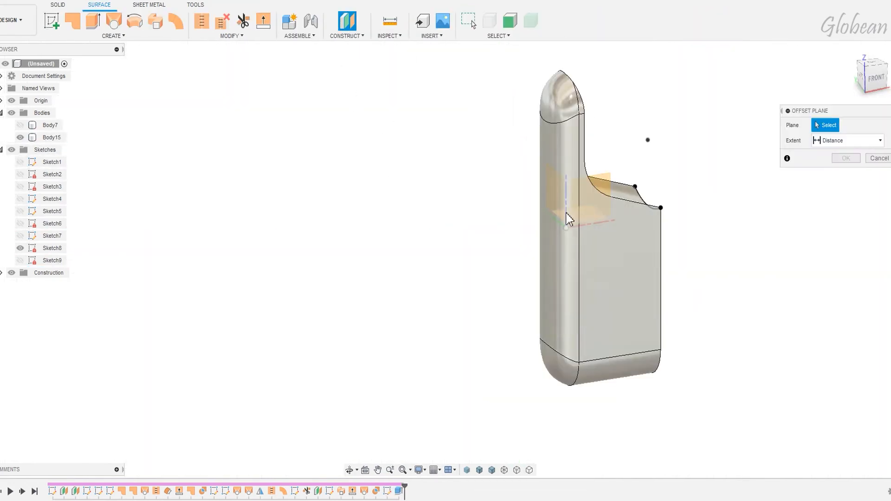
pyautogui.click(562, 207)
pyautogui.click(875, 81)
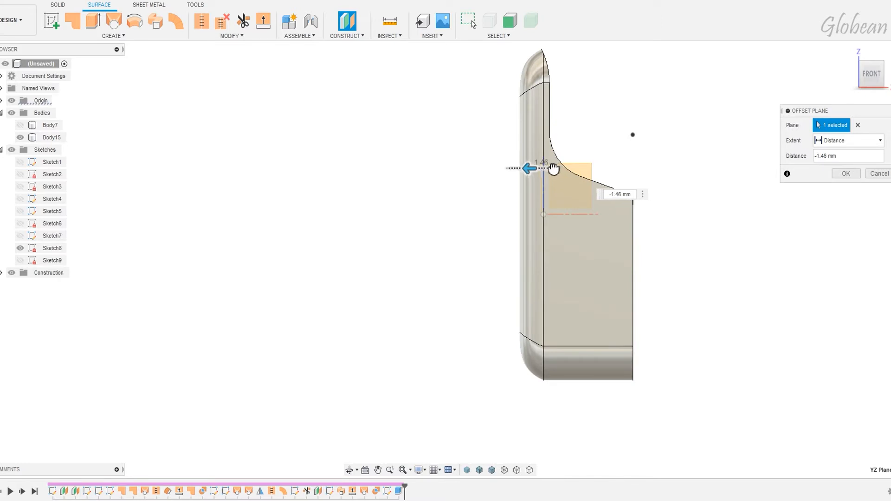
pyautogui.click(846, 174)
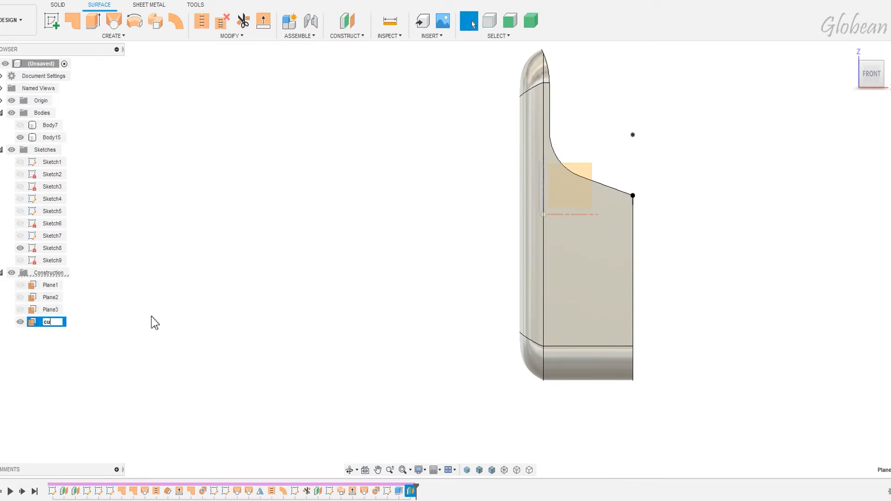
pyautogui.write('cut')
pyautogui.press('Return')
# Step: Split the solid body into two along the cut plane
pyautogui.click(230, 35)
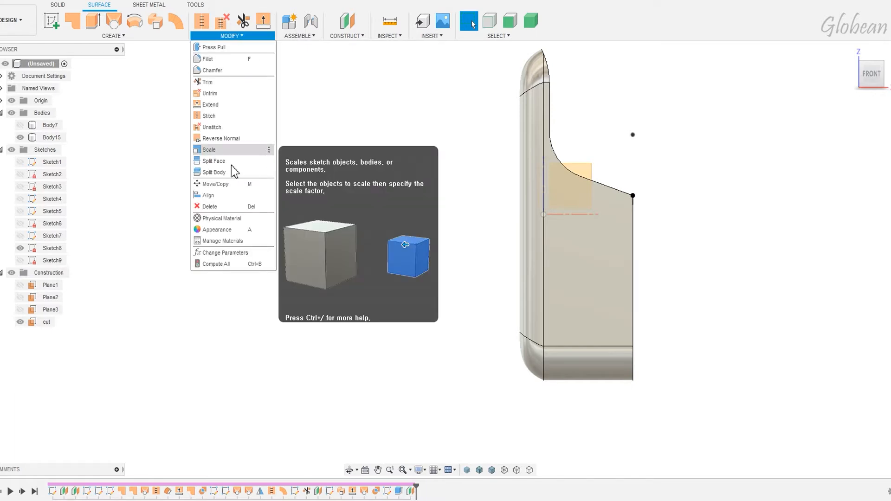
pyautogui.click(232, 170)
pyautogui.click(593, 262)
pyautogui.keyDown('shift'); pyautogui.moveTo(657, 207); pyautogui.dragTo(613, 116, button='middle'); pyautogui.keyUp('shift')
pyautogui.click(531, 199)
pyautogui.press('Return')
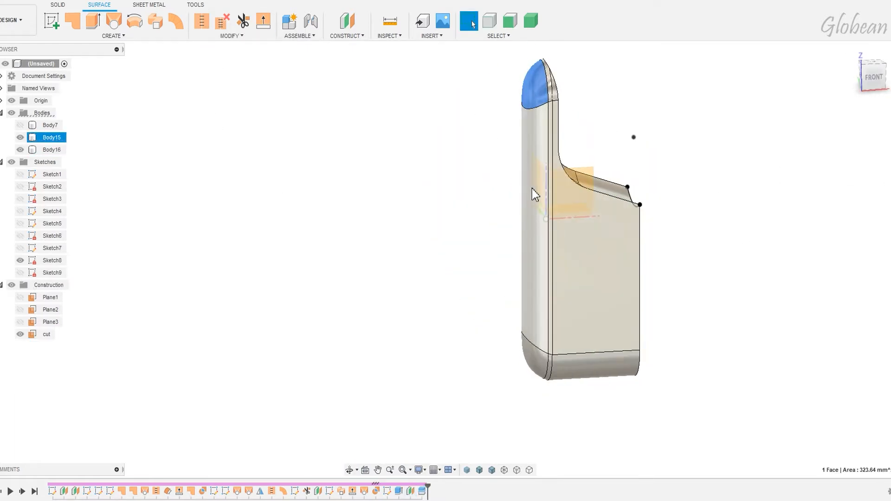
# Step: Offset the chained rounded outer faces of the split-off cap by 0 mm as a new surface body
pyautogui.click(114, 36)
pyautogui.click(63, 154)
pyautogui.click(544, 98)
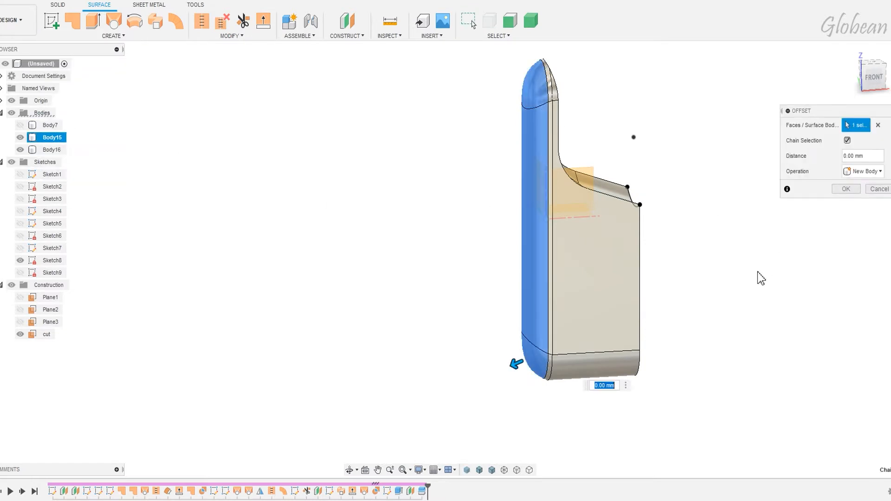
pyautogui.click(848, 190)
# Step: Repeat the Offset on the cap's chained rounded outer faces at -1 mm as another new surface body
pyautogui.rightClick(461, 135)
pyautogui.click(460, 94)
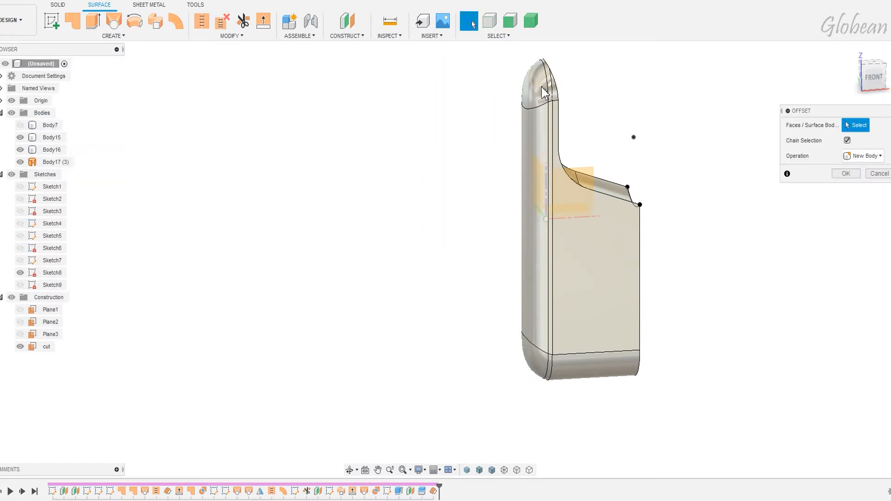
pyautogui.click(539, 102)
pyautogui.write('-1')
pyautogui.press('Return')
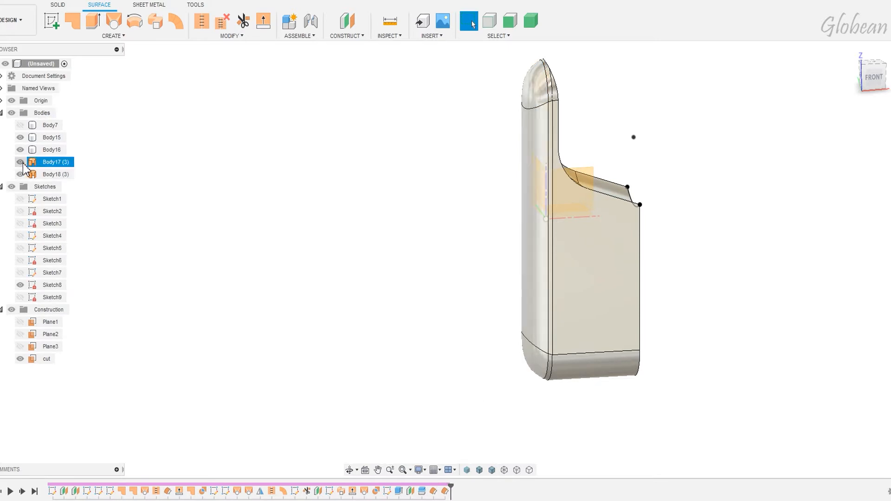
# Step: Delete the rounded outer faces of the split-off cap, keeping only its flat cut face
pyautogui.click(535, 191)
pyautogui.keyDown('ctrl'); pyautogui.click(532, 195); pyautogui.keyUp('ctrl')
pyautogui.keyDown('ctrl'); pyautogui.click(536, 357); pyautogui.keyUp('ctrl')
pyautogui.press('Delete')
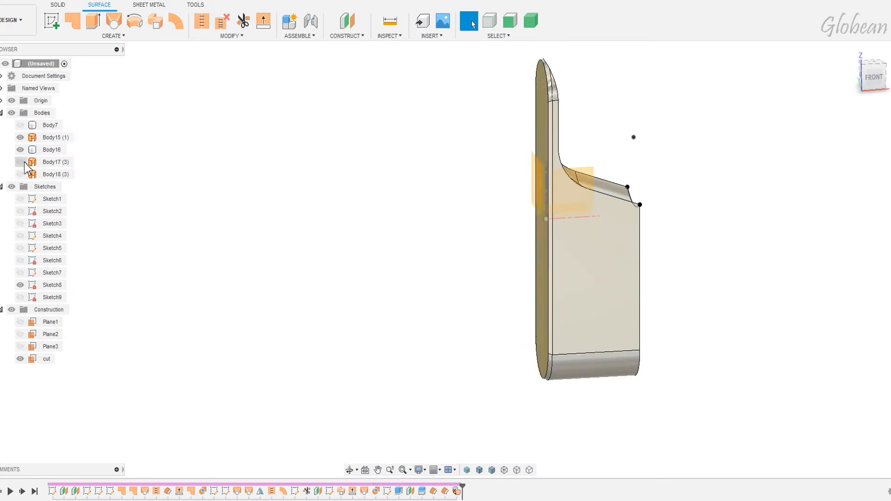
# Step: Patch the open edge loop of the 1 mm inset surface as a new body, and hide the remaining solid
pyautogui.click(20, 162)
pyautogui.click(20, 162)
pyautogui.click(20, 174)
pyautogui.click(72, 21)
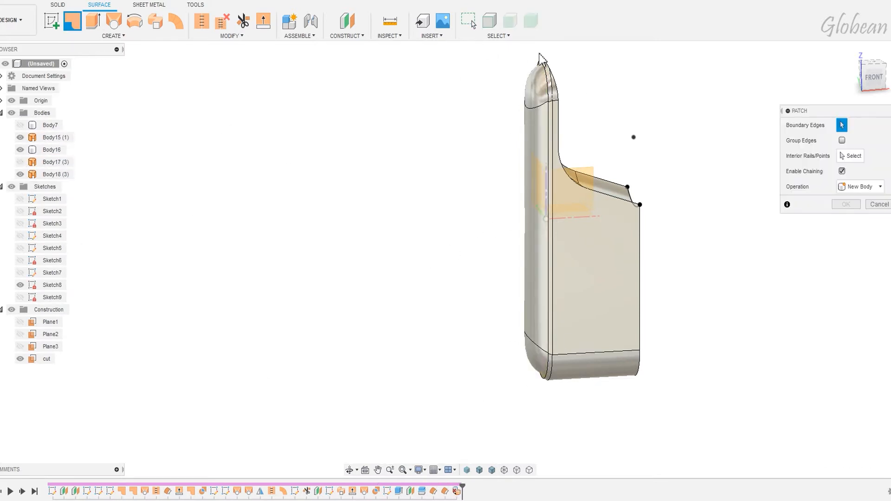
pyautogui.click(553, 223)
pyautogui.click(845, 263)
pyautogui.keyDown('shift'); pyautogui.moveTo(418, 130); pyautogui.dragTo(465, 132, button='middle'); pyautogui.keyUp('shift')
pyautogui.scroll(3, 511, 93)
pyautogui.click(21, 150)
pyautogui.keyDown('shift'); pyautogui.moveTo(323, 240); pyautogui.dragTo(282, 242, button='middle'); pyautogui.keyUp('shift')
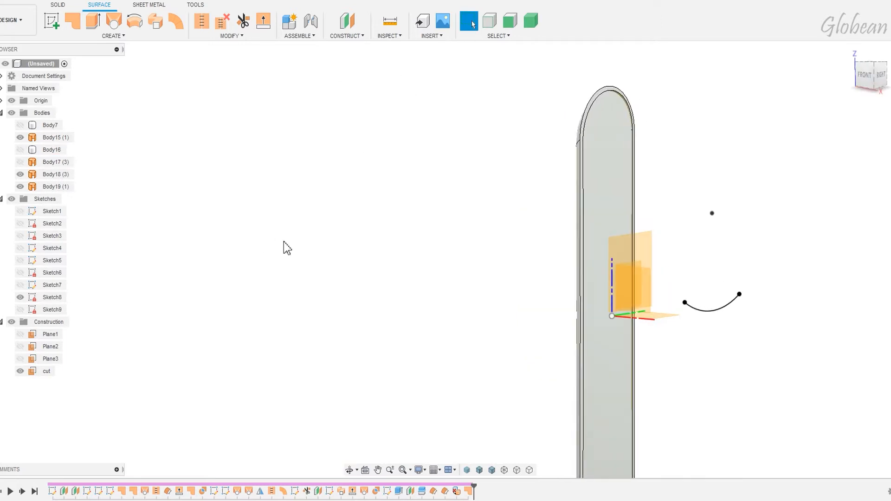
# Step: Split the inset surface body where it meets the cap's flat cut face, with the splitting tool extended
pyautogui.keyDown('shift'); pyautogui.moveTo(622, 174); pyautogui.dragTo(595, 187, button='middle'); pyautogui.keyUp('shift')
pyautogui.scroll(3, 603, 94)
pyautogui.keyDown('shift'); pyautogui.moveTo(602, 93); pyautogui.dragTo(576, 96, button='middle'); pyautogui.keyUp('shift')
pyautogui.click(231, 36)
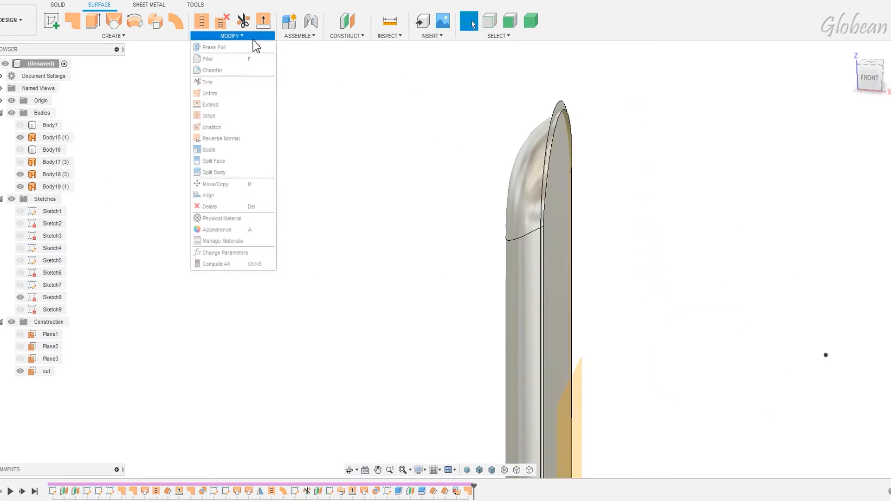
pyautogui.click(215, 172)
pyautogui.click(564, 186)
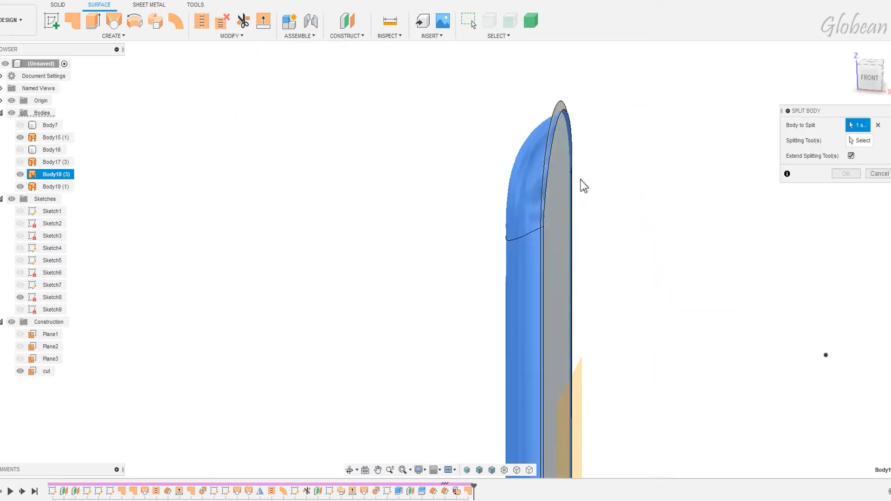
pyautogui.click(596, 147)
pyautogui.click(846, 174)
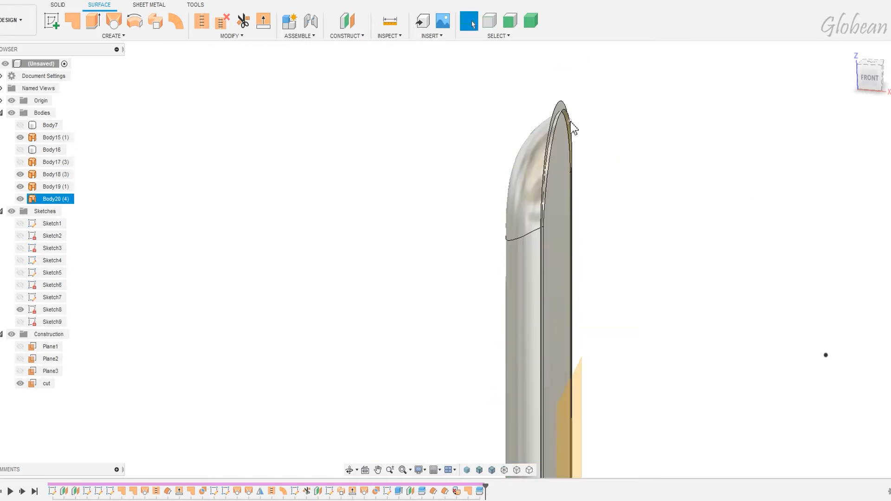
# Step: Delete the four narrow rim faces of the inset surface that protrude beyond the flat cut face
pyautogui.scroll(2, 546, 168)
pyautogui.keyDown('shift'); pyautogui.moveTo(560, 101); pyautogui.dragTo(592, 107, button='middle'); pyautogui.keyUp('shift')
pyautogui.scroll(3, 592, 107)
pyautogui.click(591, 111)
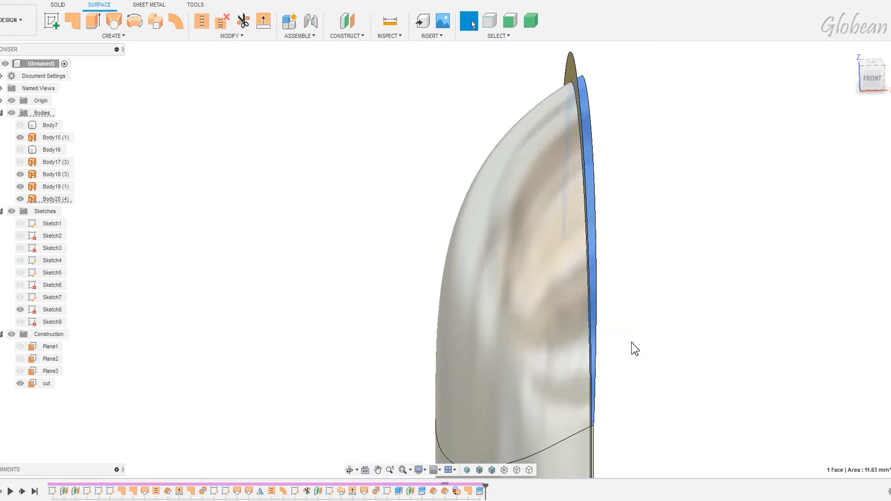
pyautogui.scroll(-3, 632, 344)
pyautogui.moveTo(624, 432); pyautogui.dragTo(572, 279, button='middle')
pyautogui.scroll(-2, 600, 361)
pyautogui.scroll(5, 551, 274)
pyautogui.keyDown('ctrl'); pyautogui.click(518, 283); pyautogui.keyUp('ctrl')
pyautogui.scroll(-3, 587, 381)
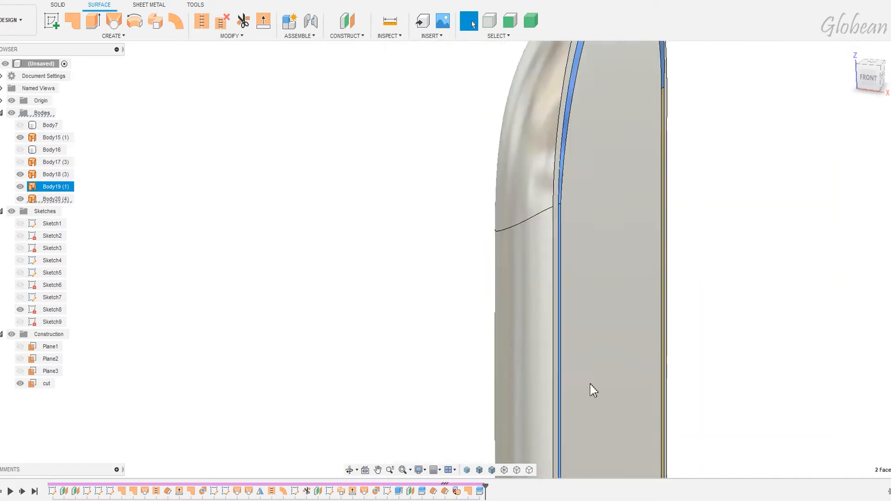
pyautogui.moveTo(671, 455); pyautogui.dragTo(615, 183, button='middle')
pyautogui.scroll(4, 601, 194)
pyautogui.keyDown('ctrl'); pyautogui.click(551, 243); pyautogui.keyUp('ctrl')
pyautogui.scroll(-5, 564, 305)
pyautogui.moveTo(584, 418); pyautogui.dragTo(560, 75, button='middle')
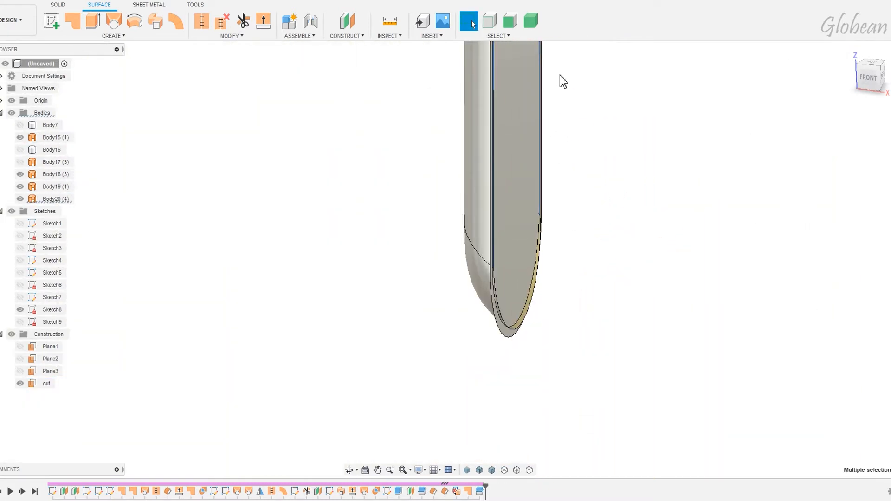
pyautogui.scroll(3, 539, 268)
pyautogui.keyDown('ctrl'); pyautogui.click(502, 387); pyautogui.keyUp('ctrl')
pyautogui.scroll(-5, 583, 325)
pyautogui.moveTo(623, 237); pyautogui.dragTo(589, 418, button='middle')
pyautogui.press('Delete')
# Step: Hide and remove the patch body that covers the inset surface's opening
pyautogui.scroll(3, 546, 79)
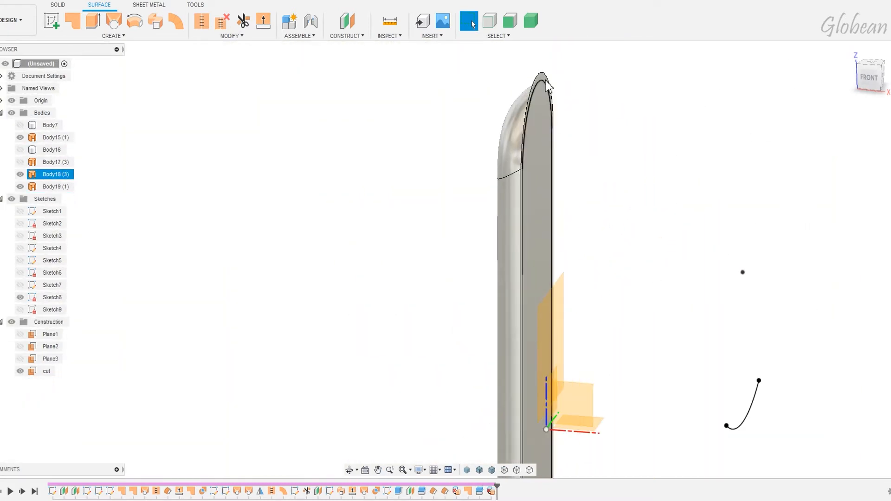
pyautogui.keyDown('shift'); pyautogui.moveTo(664, 209); pyautogui.dragTo(639, 222, button='middle'); pyautogui.keyUp('shift')
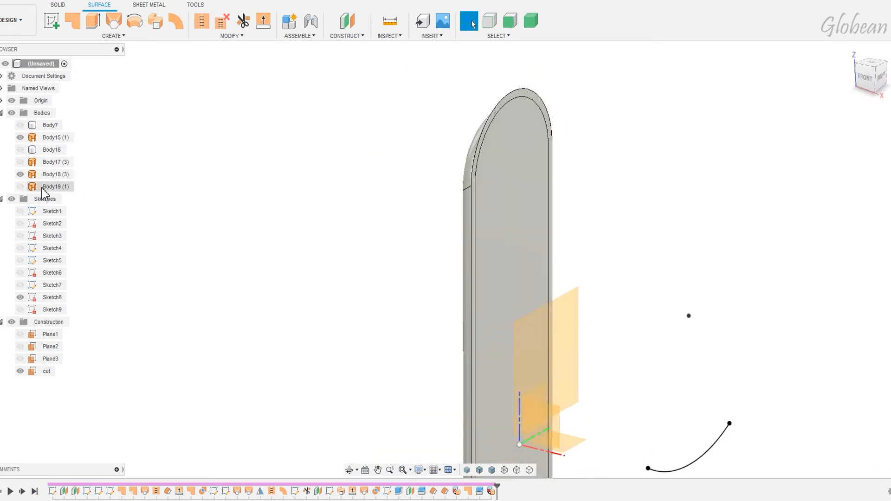
pyautogui.rightClick(44, 187)
pyautogui.click(56, 328)
pyautogui.click(52, 137)
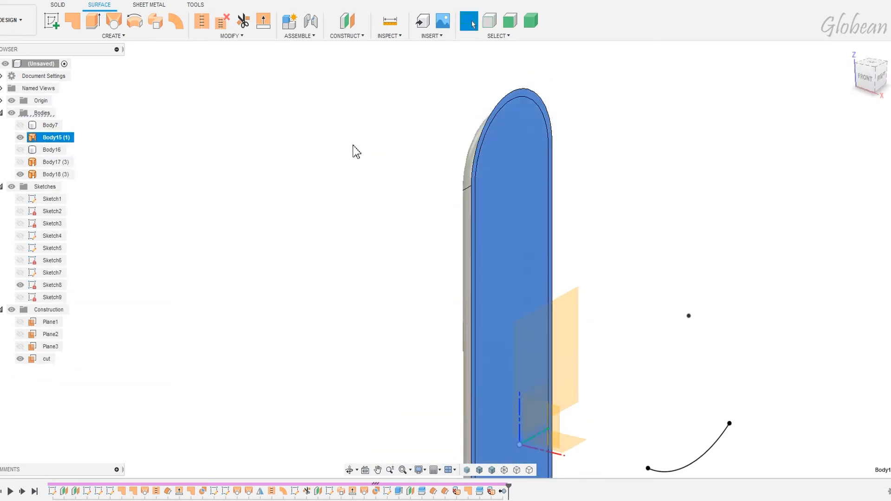
pyautogui.click(333, 132)
# Step: Trim away the flat cut face's inner area using the inset surface body, leaving a thin ring
pyautogui.click(244, 21)
pyautogui.click(492, 179)
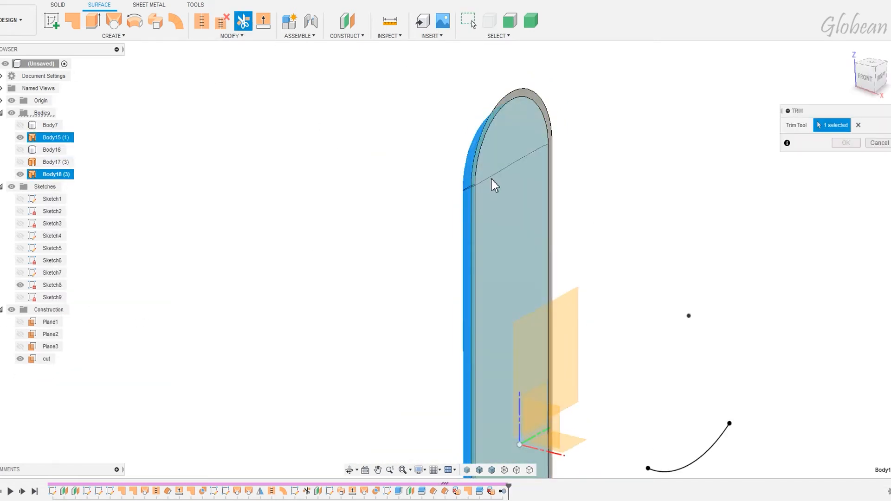
pyautogui.click(790, 141)
pyautogui.keyDown('shift'); pyautogui.moveTo(430, 227); pyautogui.dragTo(26, 175, button='middle'); pyautogui.keyUp('shift')
# Step: Show the remaining solid to check it against the shell surfaces, and hide the solid, flat ring and inset surface
pyautogui.click(22, 151)
pyautogui.scroll(-4, 577, 279)
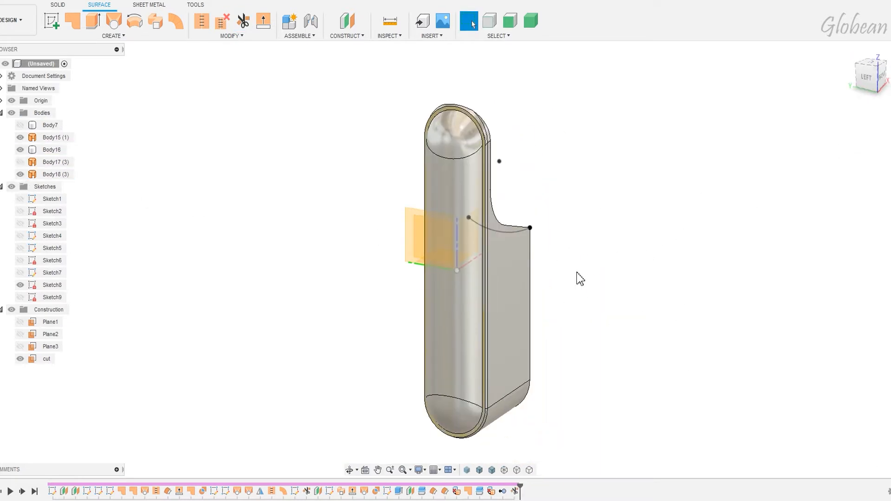
pyautogui.scroll(2, 497, 149)
pyautogui.click(21, 150)
pyautogui.click(20, 138)
pyautogui.click(20, 174)
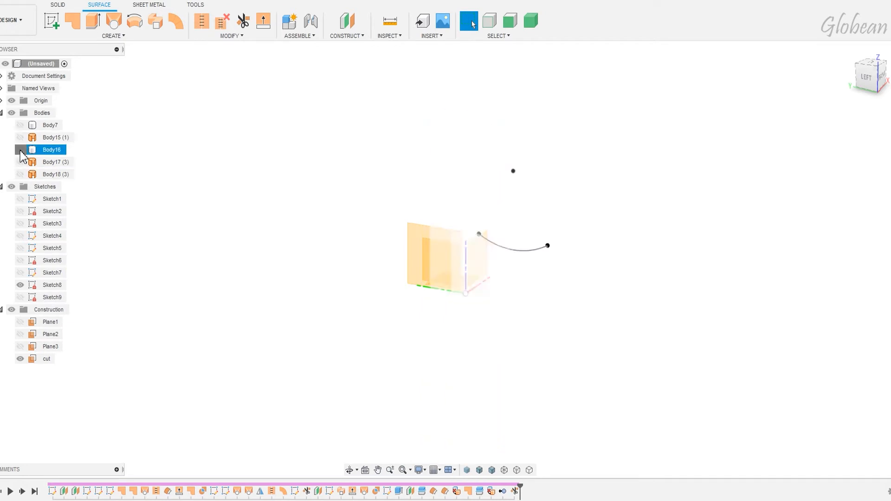
# Step: Show the remaining solid and delete its large face on the cover side so it becomes an open surface body
pyautogui.click(21, 149)
pyautogui.click(478, 174)
pyautogui.press('Delete')
# Step: Show the flat ring and inset surface, and stitch them with the opened body into one solid
pyautogui.click(20, 162)
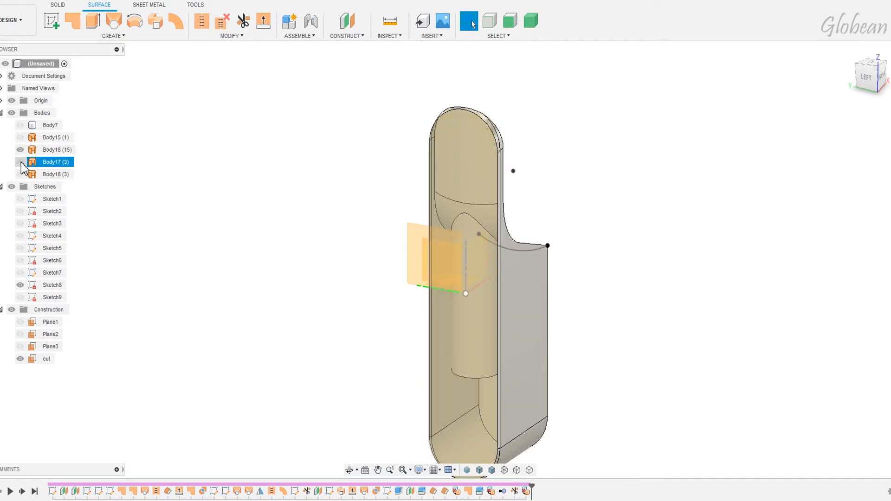
pyautogui.click(20, 162)
pyautogui.click(20, 174)
pyautogui.click(20, 137)
pyautogui.click(201, 21)
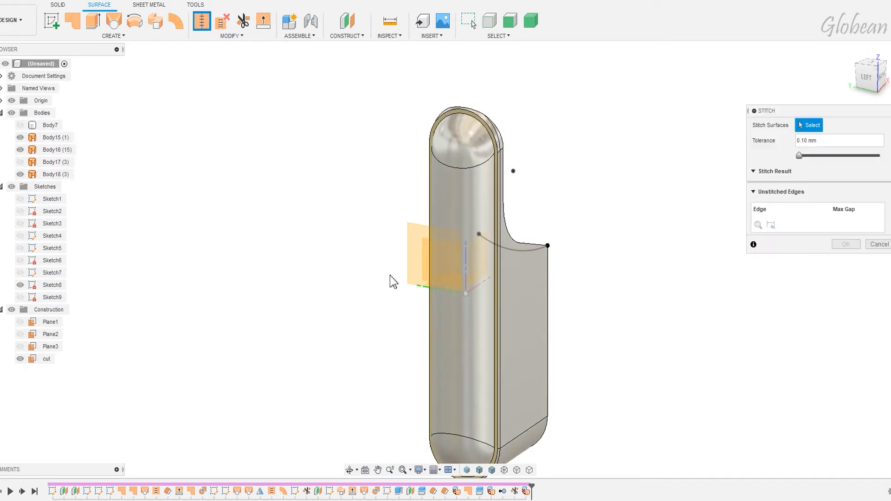
pyautogui.scroll(-3, 389, 276)
pyautogui.moveTo(358, 139); pyautogui.dragTo(544, 432)
pyautogui.click(846, 291)
# Step: Hide the stitched solid and show the three-face cap surface body on its own
pyautogui.click(20, 149)
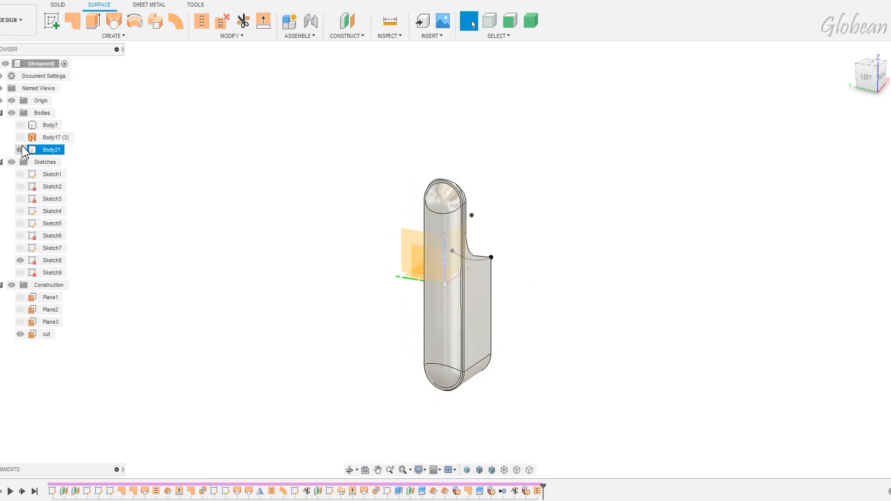
pyautogui.click(21, 137)
pyautogui.click(22, 149)
pyautogui.keyDown('shift'); pyautogui.moveTo(343, 208); pyautogui.dragTo(191, 211, button='middle'); pyautogui.keyUp('shift')
pyautogui.scroll(3, 418, 179)
# Step: Offset the whole three-face cap surface with chain selection as a new surface body
pyautogui.click(92, 36)
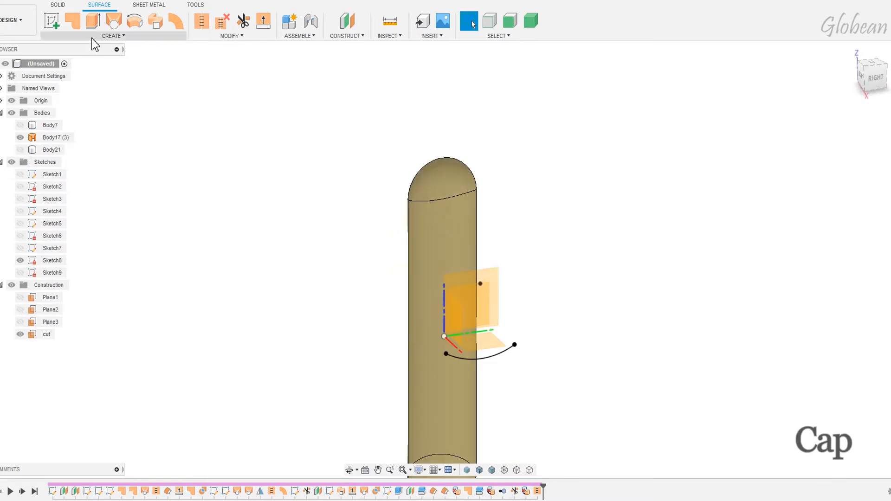
pyautogui.click(58, 149)
pyautogui.click(449, 223)
pyautogui.keyDown('shift'); pyautogui.moveTo(565, 257); pyautogui.dragTo(607, 278, button='middle'); pyautogui.keyUp('shift')
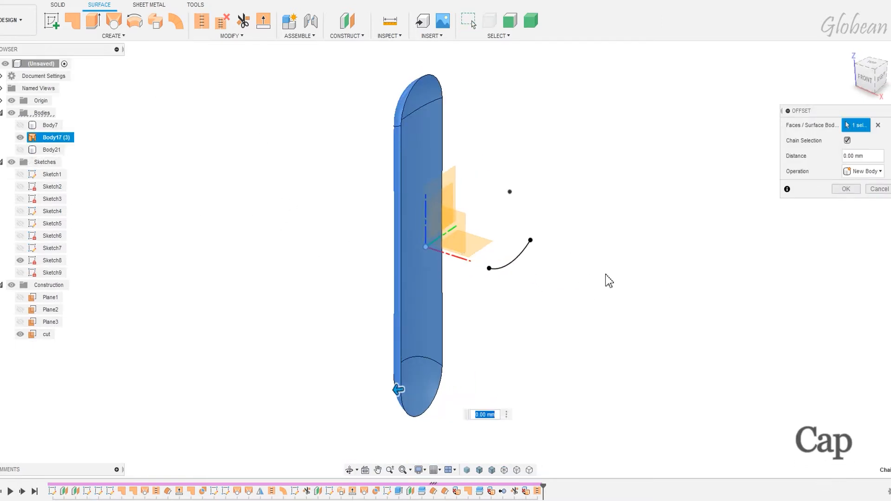
pyautogui.press('Return')
# Step: Patch the flat opening of the cap along the rim edge as a new surface body
pyautogui.keyDown('shift'); pyautogui.moveTo(478, 174); pyautogui.dragTo(421, 82, button='middle'); pyautogui.keyUp('shift')
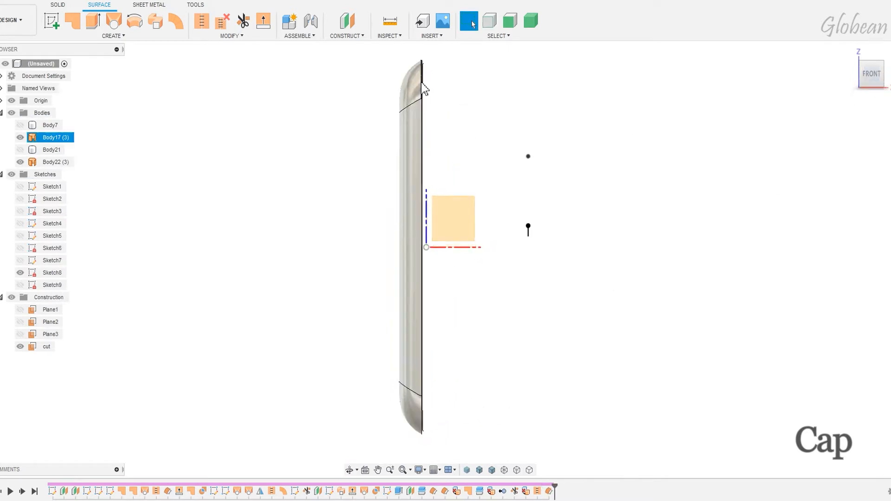
pyautogui.scroll(3, 438, 99)
pyautogui.click(74, 22)
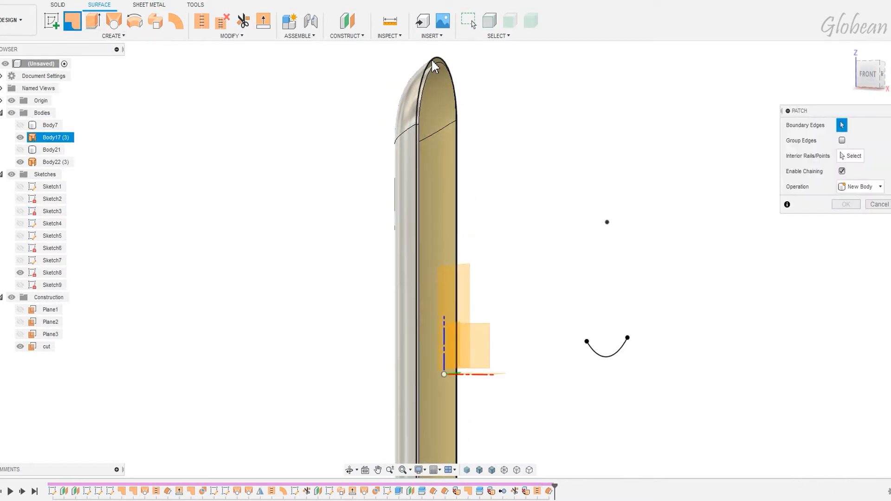
pyautogui.click(433, 62)
pyautogui.press('Return')
# Step: Boundary-fill the cell between the two nested cap surfaces, using both surfaces and the patch as tools and removing them
pyautogui.click(115, 36)
pyautogui.scroll(3, 388, 62)
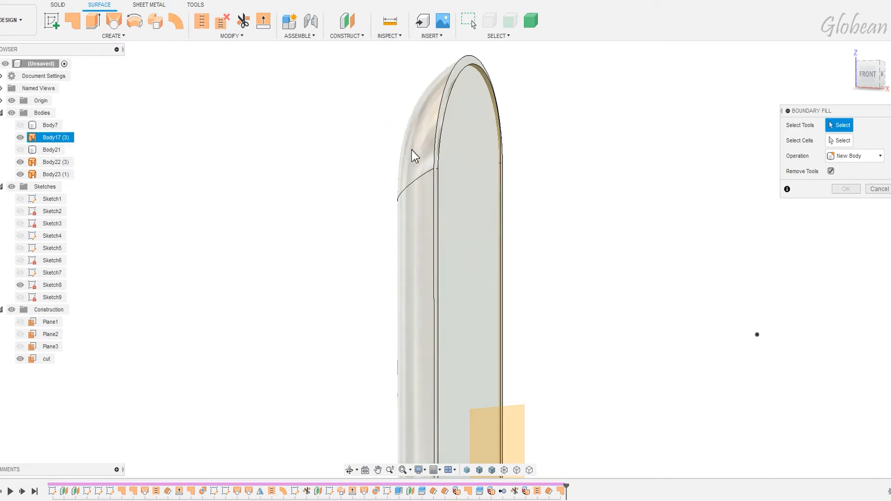
pyautogui.click(411, 147)
pyautogui.scroll(3, 467, 61)
pyautogui.click(467, 60)
pyautogui.keyDown('shift'); pyautogui.moveTo(493, 100); pyautogui.dragTo(526, 126, button='middle'); pyautogui.keyUp('shift')
pyautogui.click(522, 127)
pyautogui.scroll(-3, 687, 278)
pyautogui.moveTo(687, 325); pyautogui.dragTo(606, 0, button='middle')
pyautogui.click(840, 140)
pyautogui.click(437, 319)
pyautogui.click(846, 189)
# Step: Hide Sketch8 and the construction plane named cut to leave only the cap shell displayed
pyautogui.scroll(-3, 743, 244)
pyautogui.keyDown('shift'); pyautogui.moveTo(742, 244); pyautogui.dragTo(716, 239, button='middle'); pyautogui.keyUp('shift')
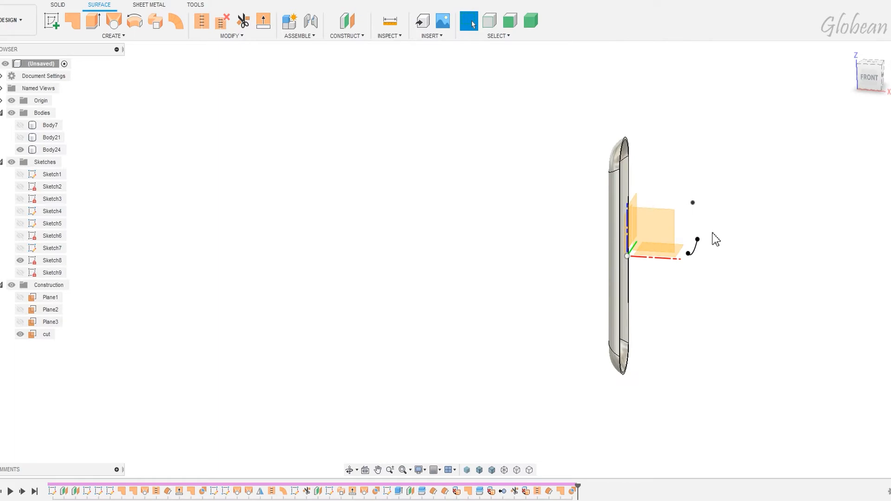
pyautogui.click(23, 261)
pyautogui.keyDown('shift'); pyautogui.moveTo(488, 269); pyautogui.dragTo(346, 271, button='middle'); pyautogui.keyUp('shift')
pyautogui.scroll(3, 743, 209)
pyautogui.click(21, 334)
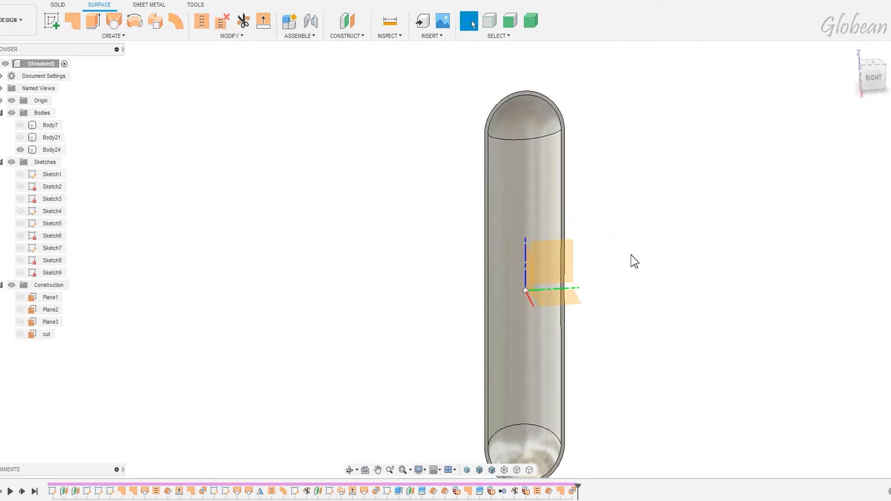
# Step: Sketch a 10 mm diameter circle near the cap's upper end on the origin plane facing its opening
pyautogui.click(568, 262)
pyautogui.press('c')
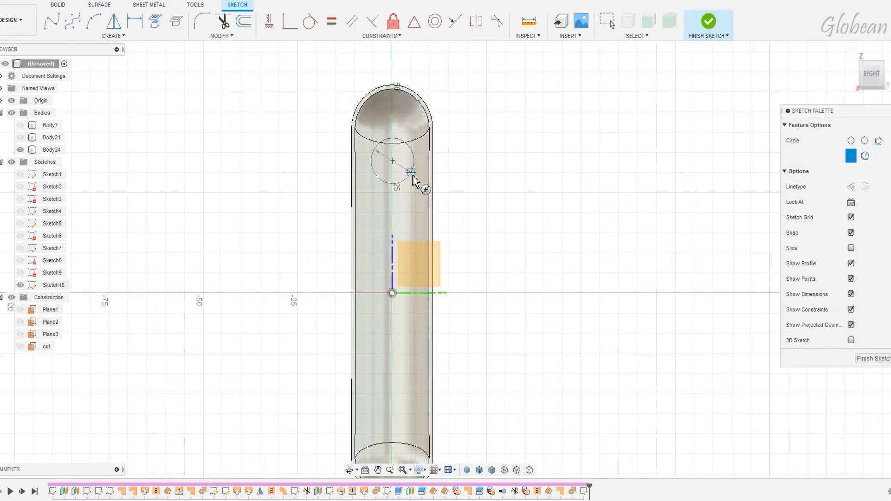
pyautogui.click(413, 175)
pyautogui.press('d')
pyautogui.click(406, 176)
pyautogui.click(411, 199)
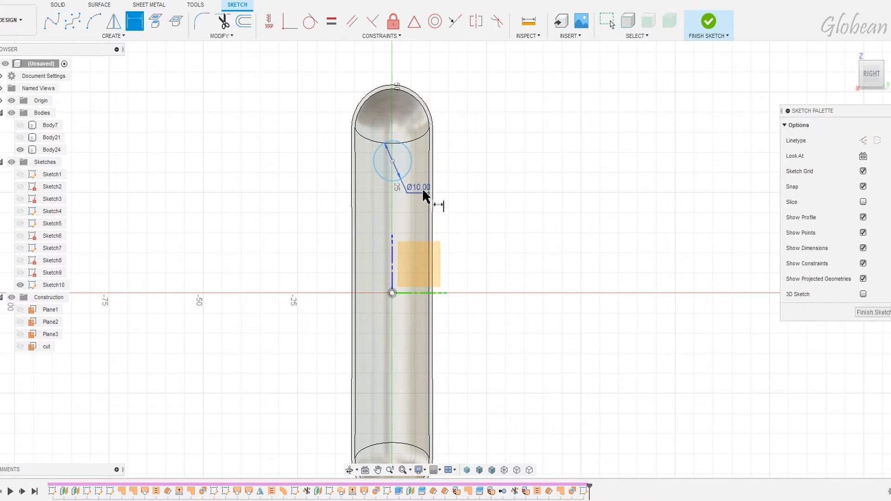
# Step: Offset the circle outward twice, by 0.1 mm and by 0.7 mm, to form a thin ring profile
pyautogui.press('o')
pyautogui.scroll(2, 421, 181)
pyautogui.click(407, 160)
pyautogui.write('0.1')
pyautogui.press('Return')
pyautogui.scroll(5, 371, 165)
pyautogui.scroll(5, 425, 111)
pyautogui.click(500, 161)
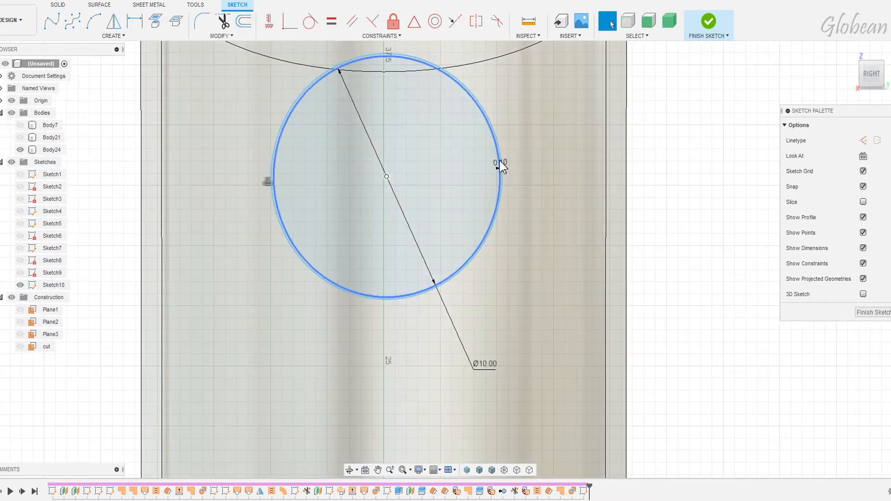
pyautogui.write('o0.7')
pyautogui.press('Return')
# Step: Constrain the circle's centre vertically in line with the sketch origin
pyautogui.scroll(-5, 481, 218)
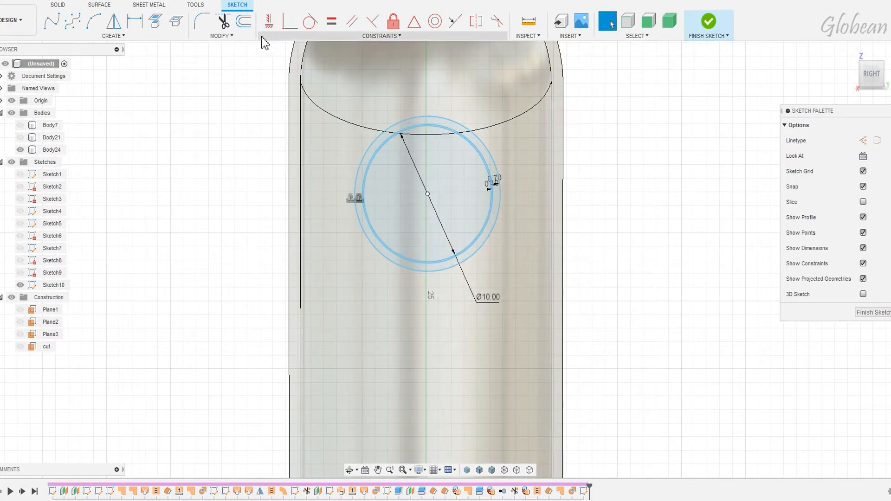
pyautogui.click(269, 21)
pyautogui.click(428, 194)
pyautogui.scroll(-4, 428, 194)
pyautogui.moveTo(452, 343); pyautogui.dragTo(460, 61, button='middle')
pyautogui.click(433, 174)
pyautogui.scroll(-1, 434, 173)
pyautogui.moveTo(434, 173); pyautogui.dragTo(414, 326, button='middle')
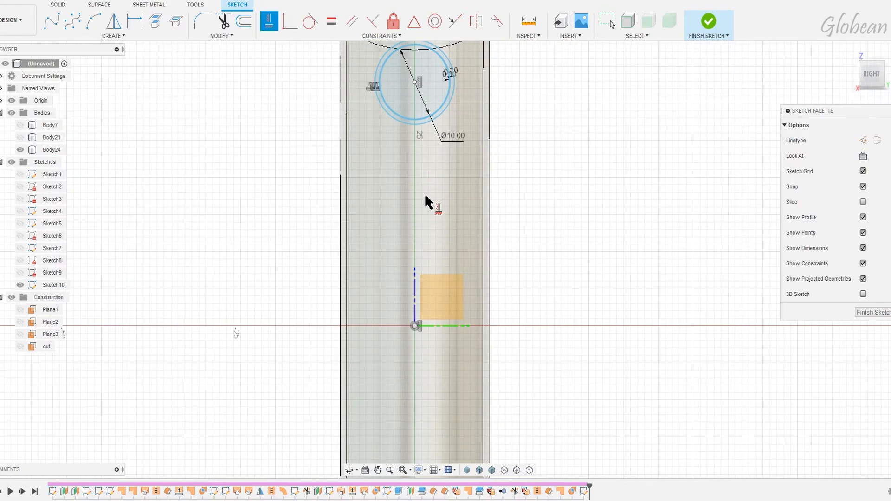
# Step: Dimension the vertical distance between the circle's centre and the origin as 32 mm
pyautogui.click(415, 326)
pyautogui.click(424, 256)
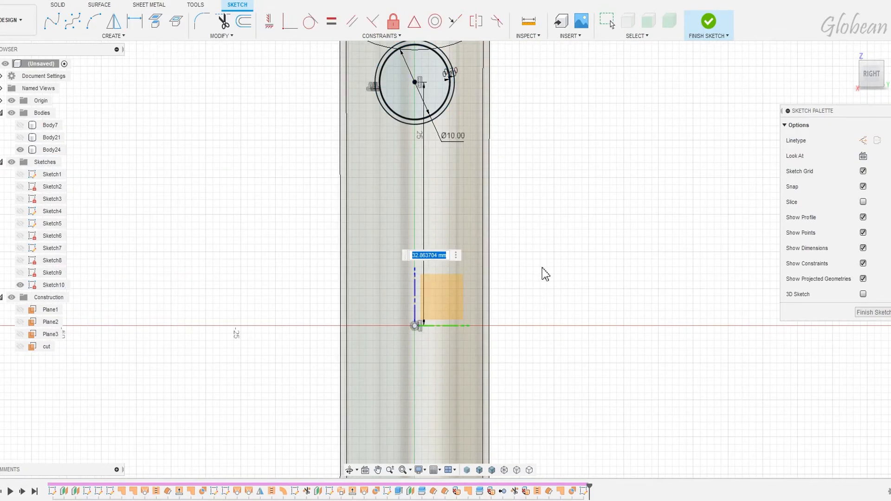
pyautogui.scroll(-2, 546, 274)
pyautogui.write('32')
pyautogui.press('Return')
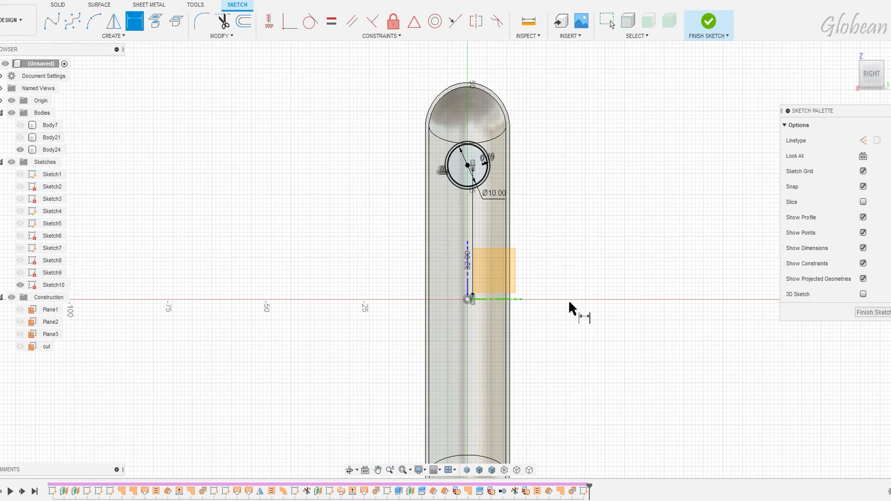
# Step: Increase the circle centre's distance from the origin to 33 mm and finally to 34 mm
pyautogui.moveTo(617, 336); pyautogui.dragTo(615, 325, button='middle')
pyautogui.write('3')
pyautogui.press('Return')
pyautogui.scroll(-2, 649, 178)
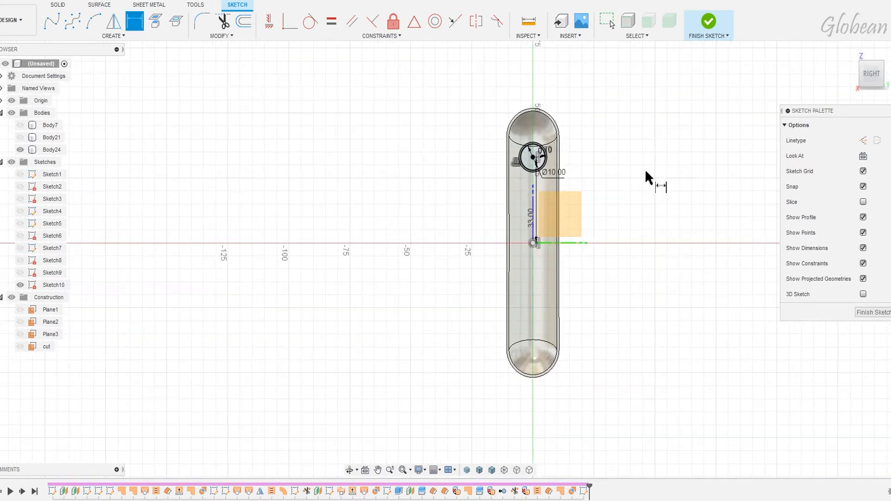
pyautogui.write('34')
pyautogui.press('Return')
# Step: Draw a short horizontal line from the origin and convert it to construction geometry
pyautogui.scroll(4, 542, 250)
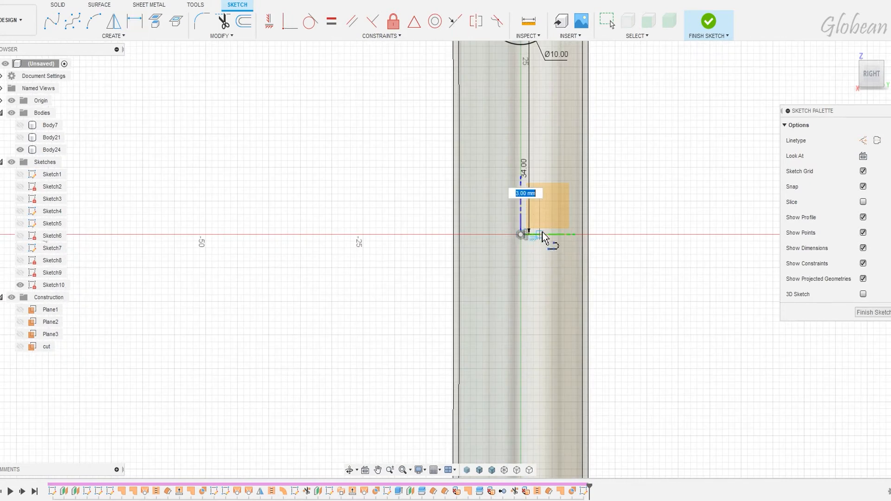
pyautogui.press('Escape')
pyautogui.click(534, 235)
pyautogui.press('x')
pyautogui.click(650, 268)
# Step: Mirror the concentric circles about the horizontal construction line to the cap's lower end and finish the sketch
pyautogui.scroll(-3, 648, 268)
pyautogui.click(113, 21)
pyautogui.moveTo(519, 79); pyautogui.dragTo(597, 132)
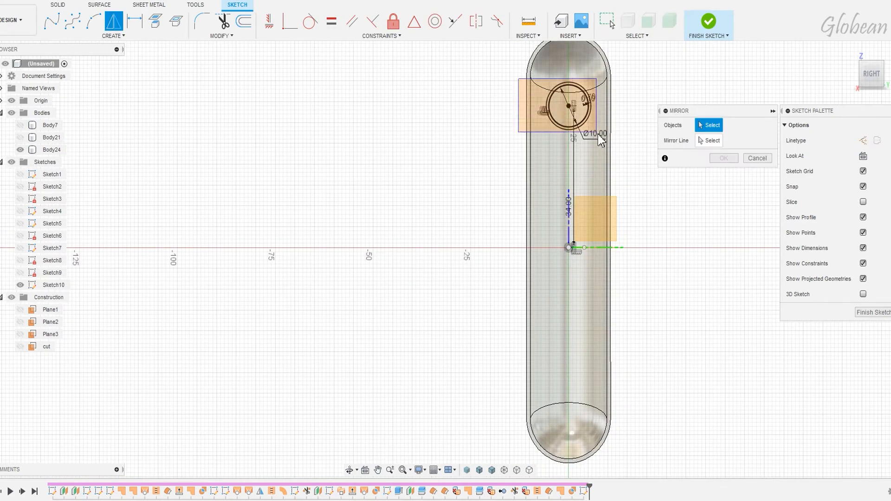
pyautogui.click(701, 145)
pyautogui.click(724, 159)
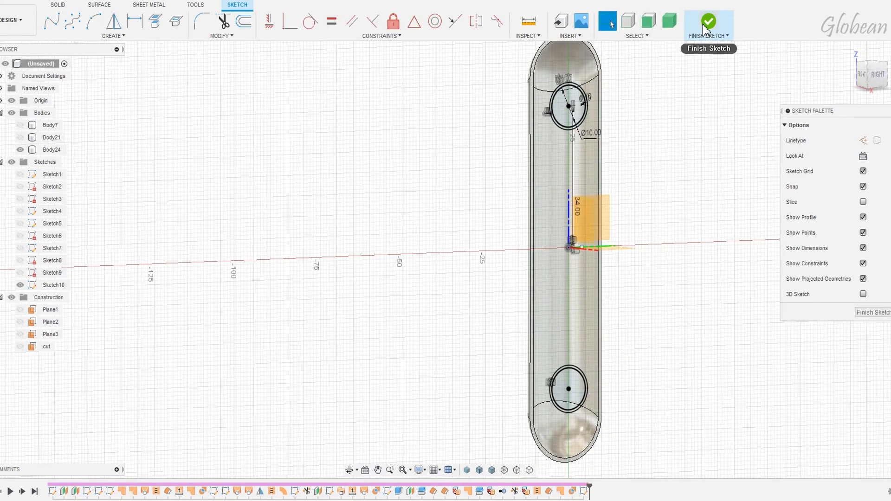
pyautogui.click(709, 21)
# Step: Start an extrusion with the outer ring profiles around both circles
pyautogui.scroll(3, 647, 125)
pyautogui.scroll(3, 603, 93)
pyautogui.press('e')
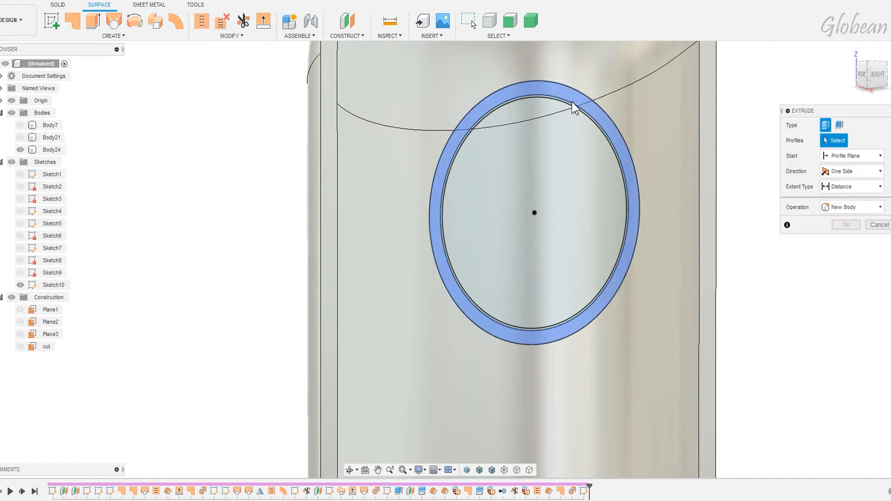
pyautogui.click(572, 100)
pyautogui.scroll(-5, 617, 265)
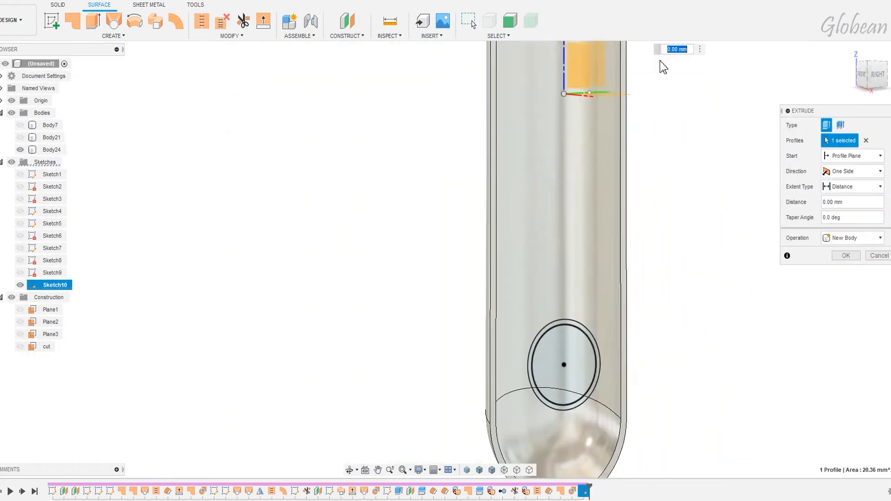
pyautogui.click(571, 381)
pyautogui.scroll(-2, 637, 214)
# Step: Try starting the ring extrusion from a face inside the cap instead of the profile plane
pyautogui.click(854, 156)
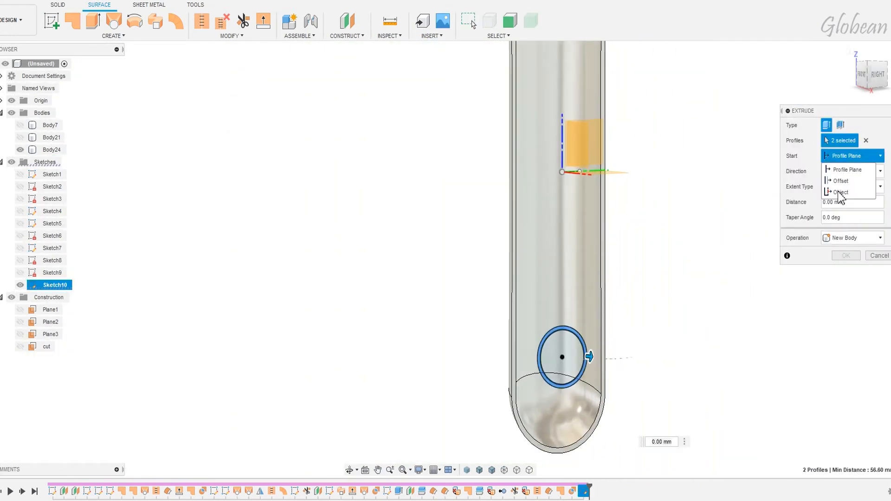
pyautogui.click(836, 188)
pyautogui.click(537, 190)
pyautogui.scroll(-3, 578, 109)
pyautogui.keyDown('shift'); pyautogui.moveTo(577, 108); pyautogui.dragTo(687, 166, button='middle'); pyautogui.keyUp('shift')
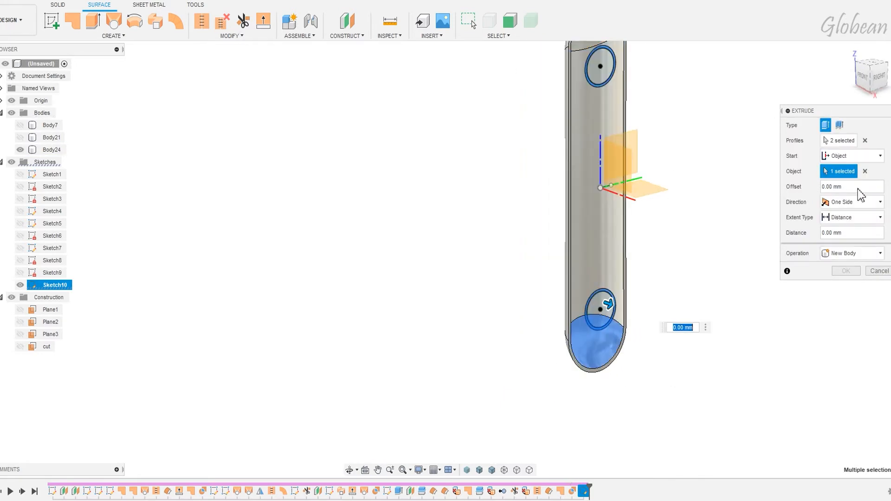
# Step: Extrude both rings -6.36 mm from a zero offset start, joining them to the cap shell
pyautogui.click(853, 156)
pyautogui.click(841, 181)
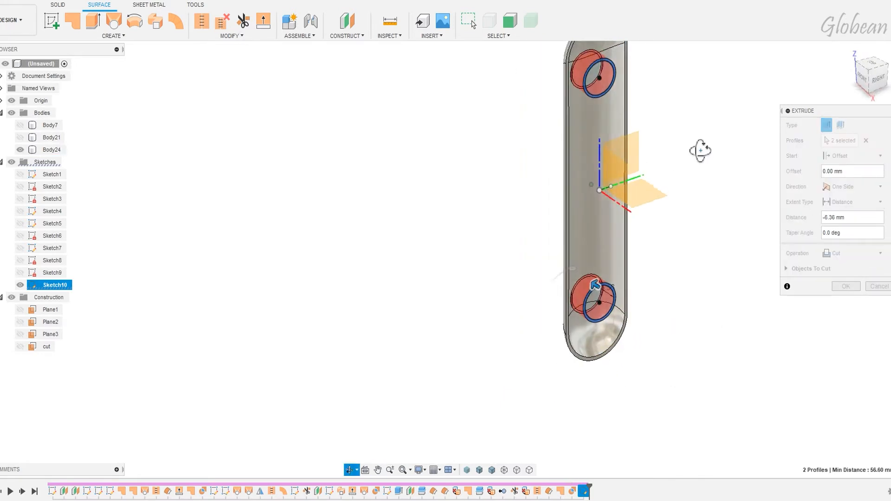
pyautogui.click(854, 253)
pyautogui.click(840, 267)
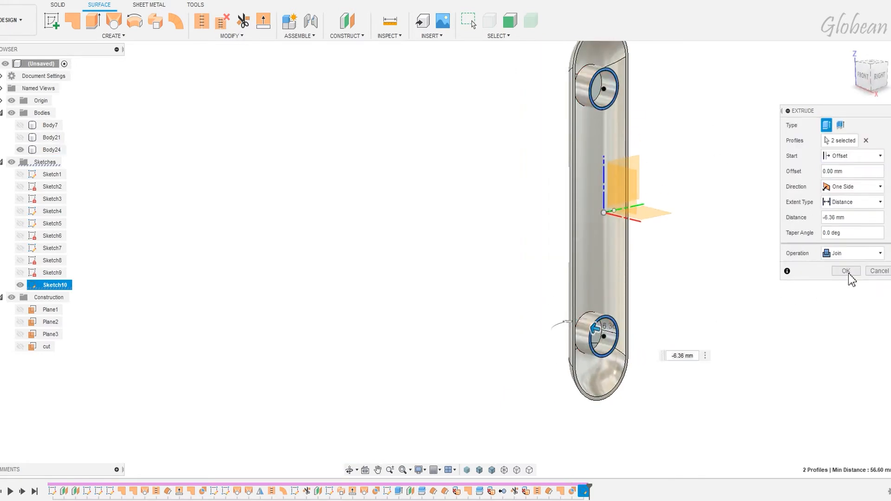
pyautogui.click(845, 271)
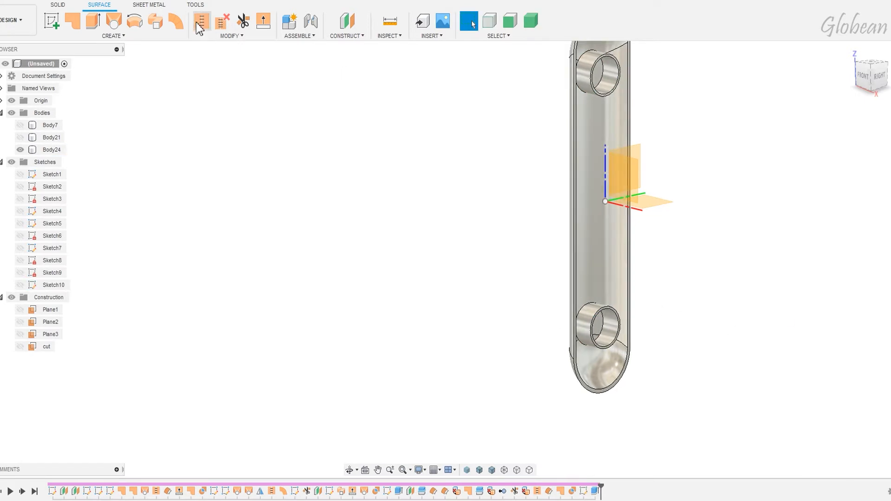
# Step: Offset the end faces of both rings by -5.4 mm to shorten them
pyautogui.click(49, 5)
pyautogui.click(221, 22)
pyautogui.scroll(2, 557, 56)
pyautogui.click(642, 61)
pyautogui.moveTo(653, 456); pyautogui.dragTo(586, 345, button='middle')
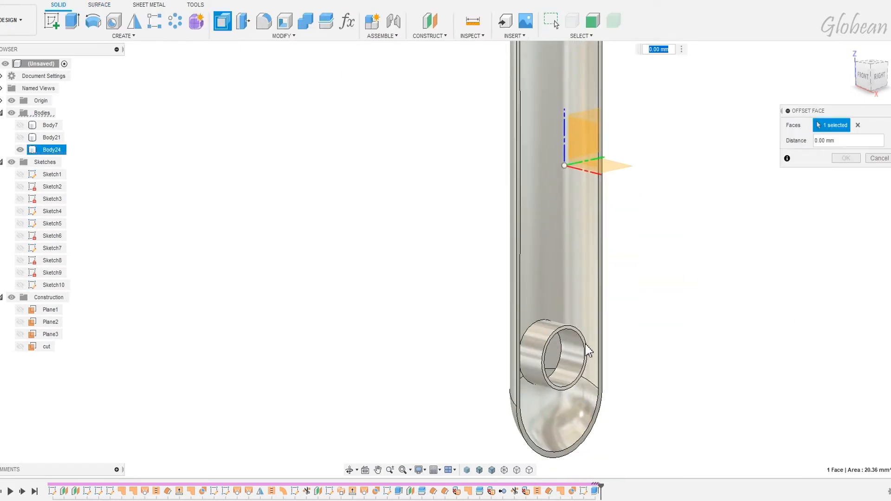
pyautogui.scroll(-3, 588, 352)
pyautogui.press('Escape')
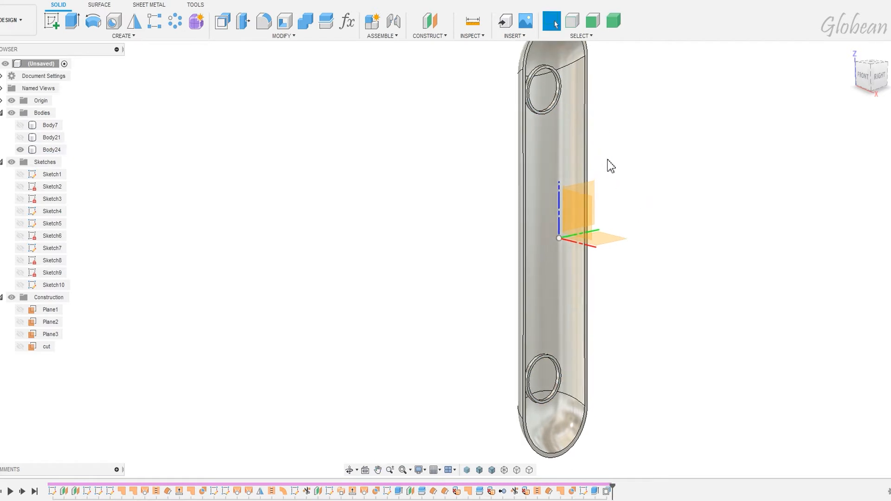
# Step: Change the offset distance of the two ring end faces to -5.6 mm
pyautogui.doubleClick(606, 491)
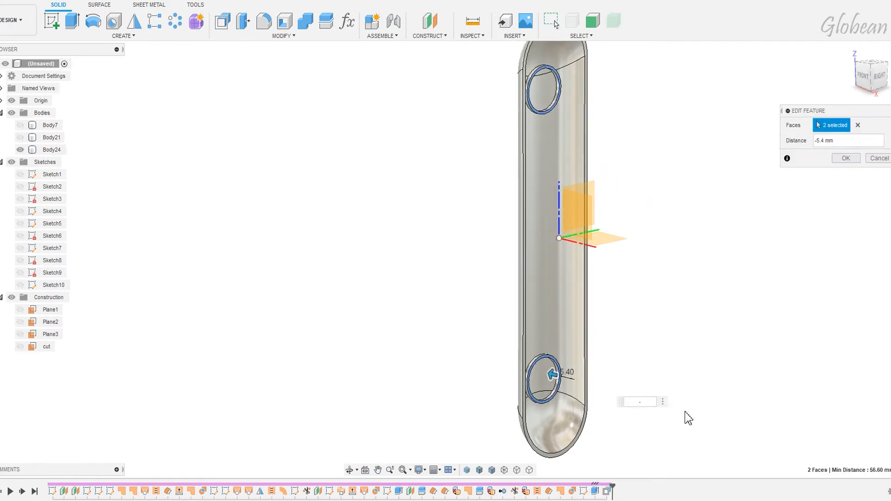
pyautogui.write('-5.6')
pyautogui.press('Return')
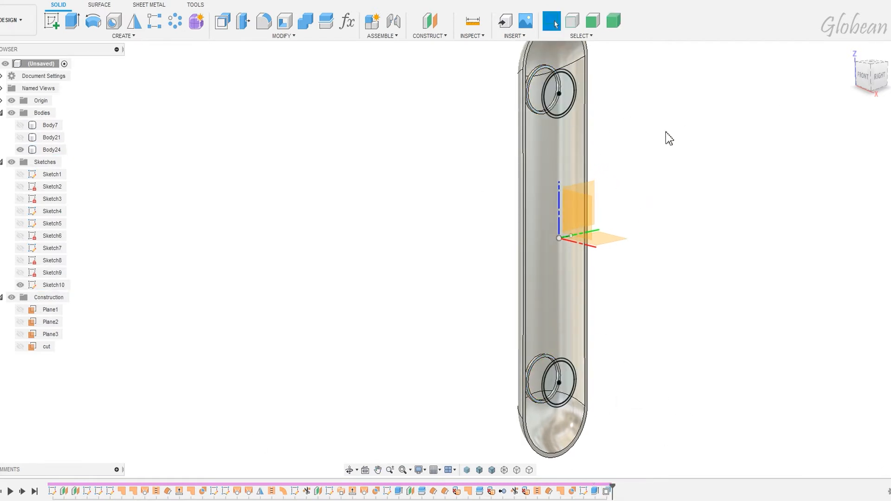
# Step: Extrude the two 10 mm discs -7.10 mm from a zero offset start as new bodies
pyautogui.press('e')
pyautogui.click(568, 94)
pyautogui.click(564, 379)
pyautogui.click(858, 170)
pyautogui.click(851, 158)
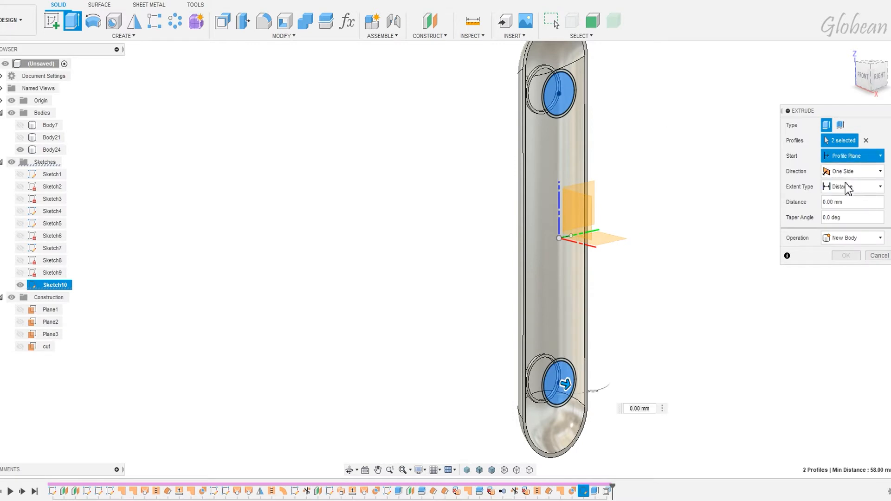
pyautogui.click(846, 182)
pyautogui.moveTo(565, 385); pyautogui.dragTo(541, 297)
pyautogui.click(846, 254)
pyautogui.click(845, 301)
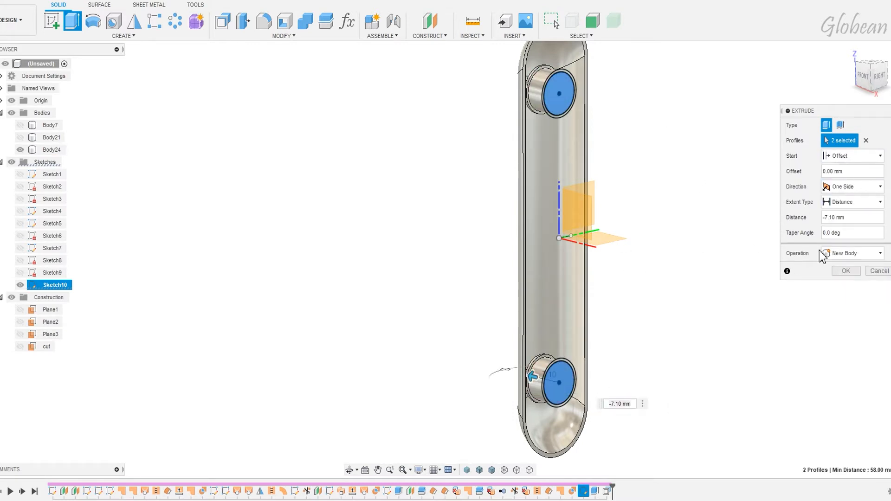
pyautogui.click(848, 266)
# Step: Offset the end faces of the two 10 mm cylinder bodies by -5.49 mm to shorten them
pyautogui.click(223, 21)
pyautogui.click(564, 93)
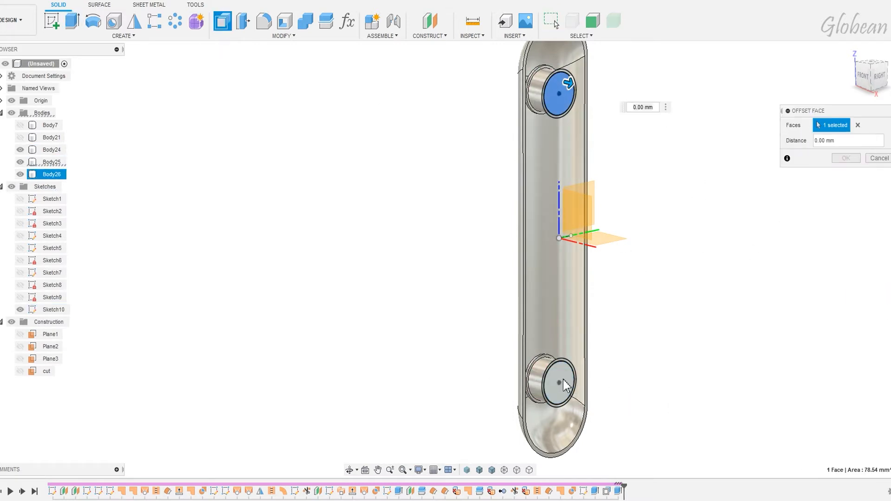
pyautogui.click(565, 384)
pyautogui.moveTo(571, 386); pyautogui.dragTo(560, 385)
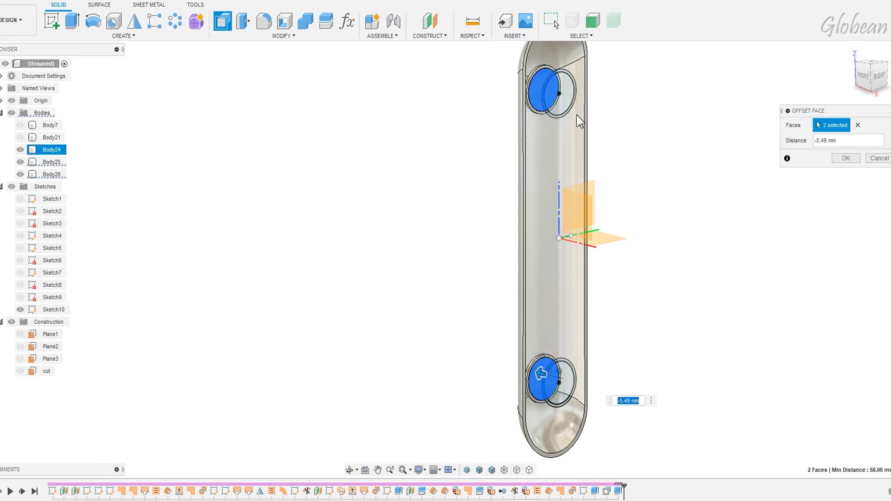
pyautogui.click(864, 76)
pyautogui.press('Return')
# Step: Change the offset distance of the two cylinder end faces to -5.02 mm
pyautogui.doubleClick(630, 491)
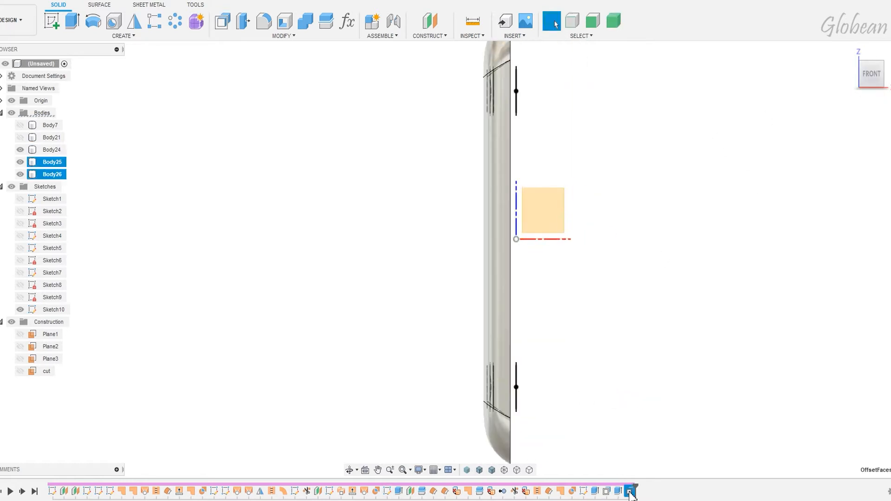
pyautogui.scroll(3, 487, 388)
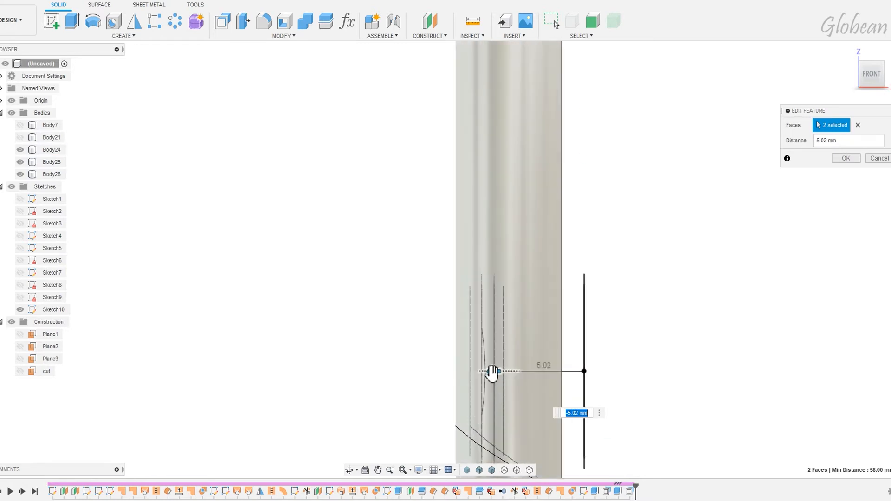
pyautogui.scroll(-2, 649, 316)
pyautogui.click(840, 159)
# Step: Hide Sketch10 containing the ring and disc circles
pyautogui.scroll(-4, 720, 278)
pyautogui.moveTo(720, 271)
pyautogui.keyDown('shift'); pyautogui.mouseDown(button='middle')
pyautogui.moveTo(701, 254)
pyautogui.moveTo(621, 358)
pyautogui.moveTo(424, 299)
pyautogui.mouseUp(button='middle'); pyautogui.keyUp('shift')
pyautogui.scroll(3, 695, 265)
pyautogui.click(19, 310)
pyautogui.scroll(-4, 469, 313)
pyautogui.scroll(5, 436, 103)
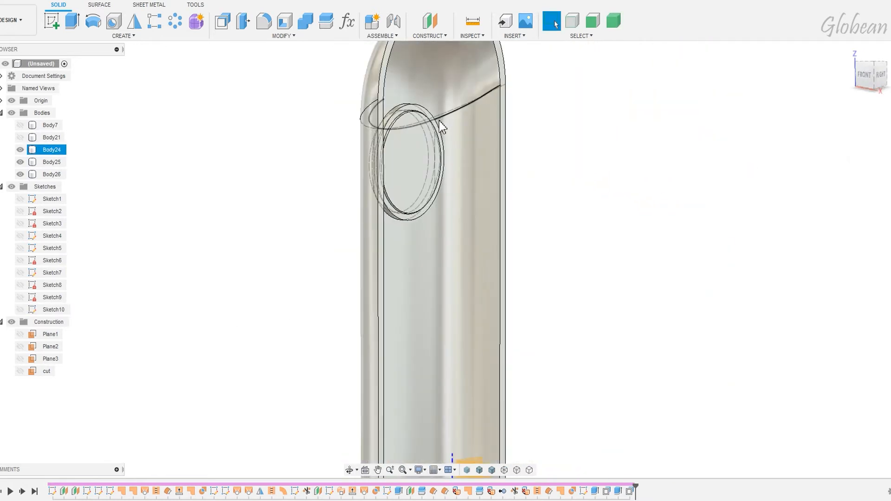
# Step: Fillet the three circular edges at each of the two seats, covering rings and cylinders, with a 0.2 mm radius
pyautogui.press('f')
pyautogui.click(415, 110)
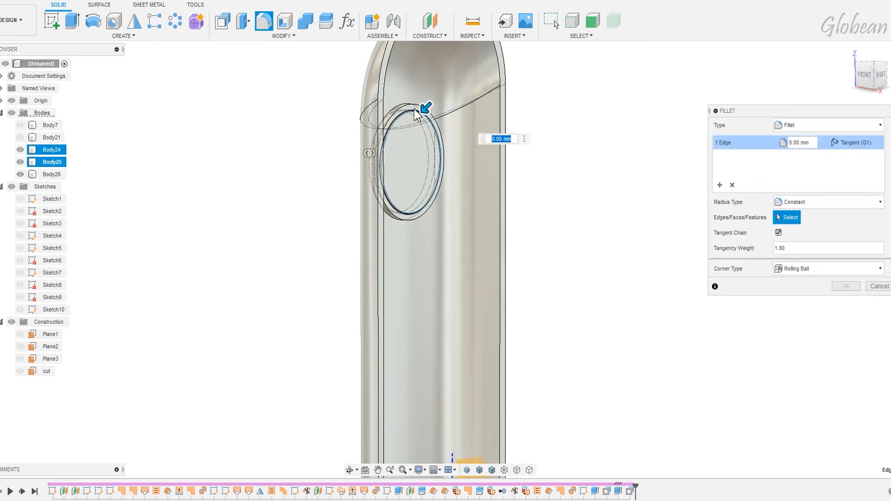
pyautogui.click(409, 107)
pyautogui.click(400, 107)
pyautogui.scroll(-3, 470, 334)
pyautogui.moveTo(492, 411); pyautogui.dragTo(441, 102, button='middle')
pyautogui.scroll(3, 402, 295)
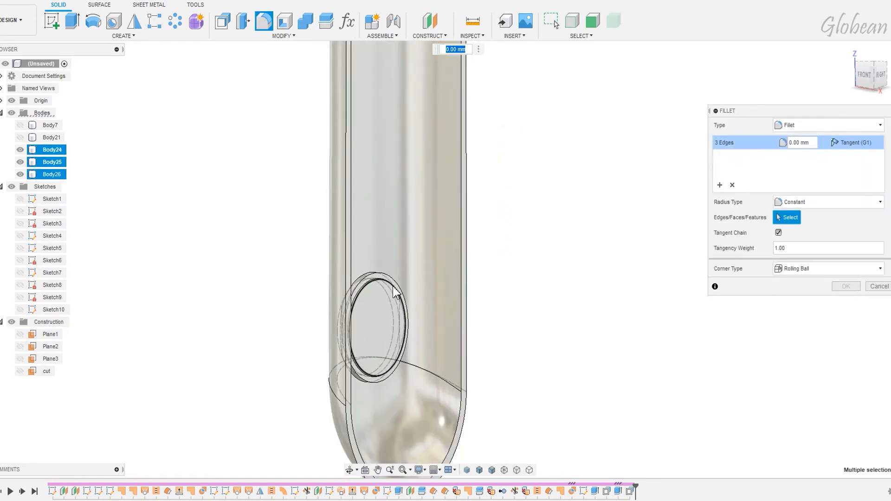
pyautogui.click(389, 280)
pyautogui.click(390, 282)
pyautogui.scroll(-4, 396, 242)
pyautogui.write('.2')
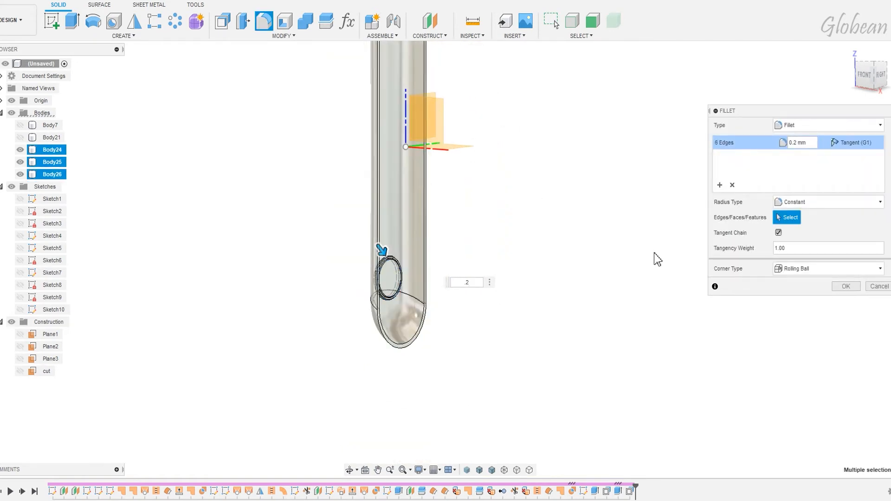
pyautogui.click(720, 185)
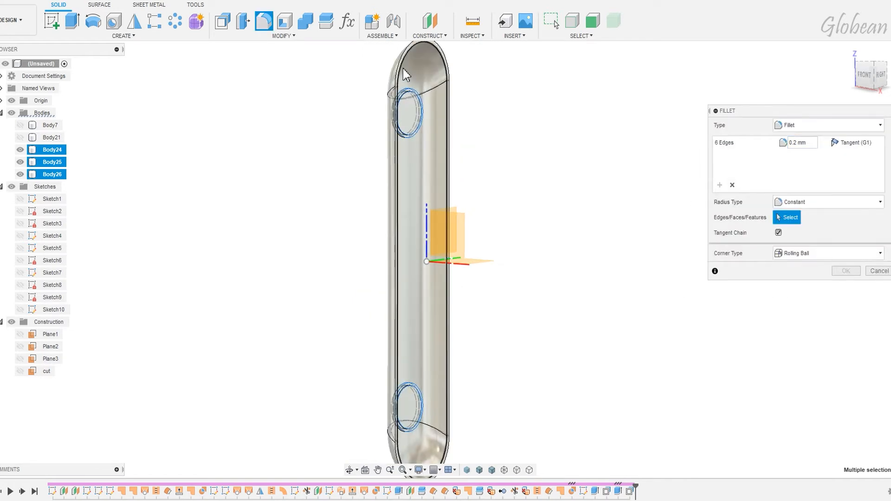
pyautogui.press('Return')
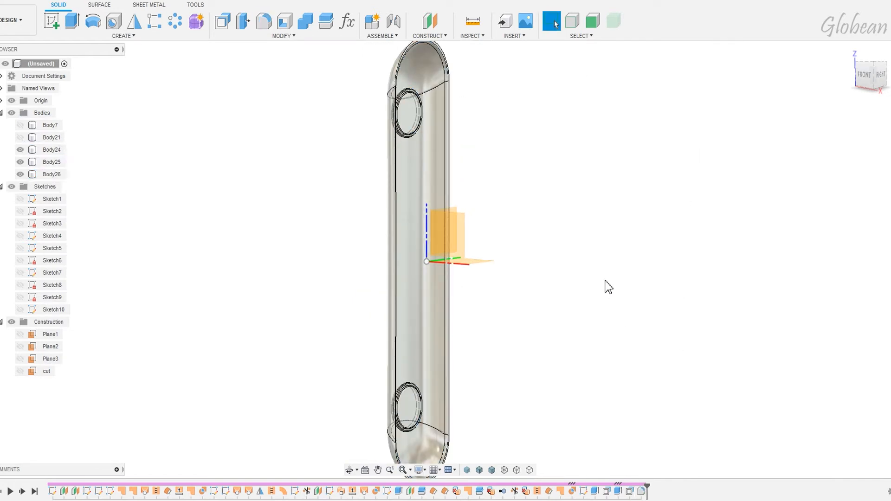
# Step: Rename the two cylinder bodies Deco_magnet and Deco_magnet (1) and the cap body Deco, and hide all three
pyautogui.click(46, 174)
pyautogui.keyDown('ctrl'); pyautogui.click(71, 163); pyautogui.keyUp('ctrl')
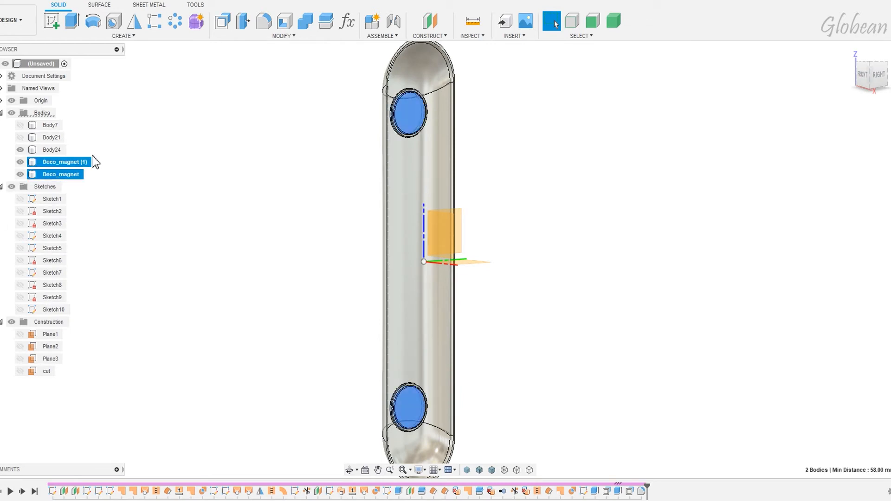
pyautogui.click(52, 151)
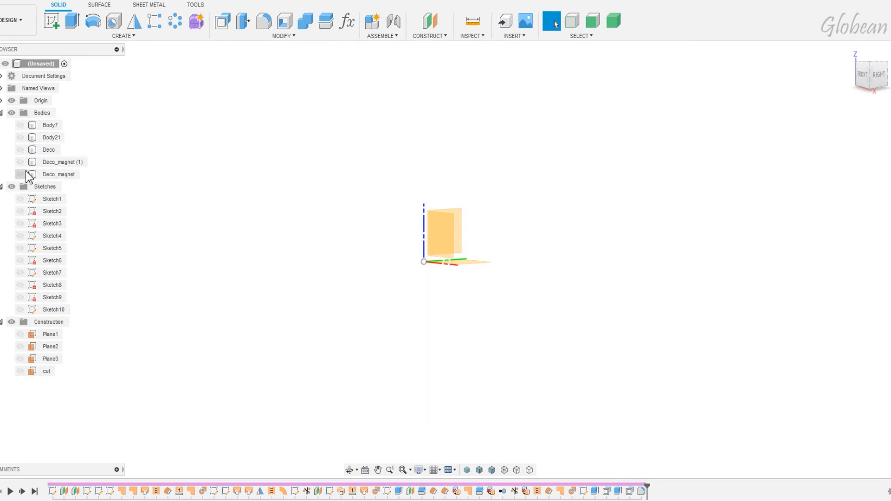
# Step: Show Body21 together with Sketch10's circles
pyautogui.click(20, 137)
pyautogui.keyDown('shift'); pyautogui.moveTo(113, 146); pyautogui.dragTo(334, 175, button='middle'); pyautogui.keyUp('shift')
pyautogui.scroll(5, 419, 118)
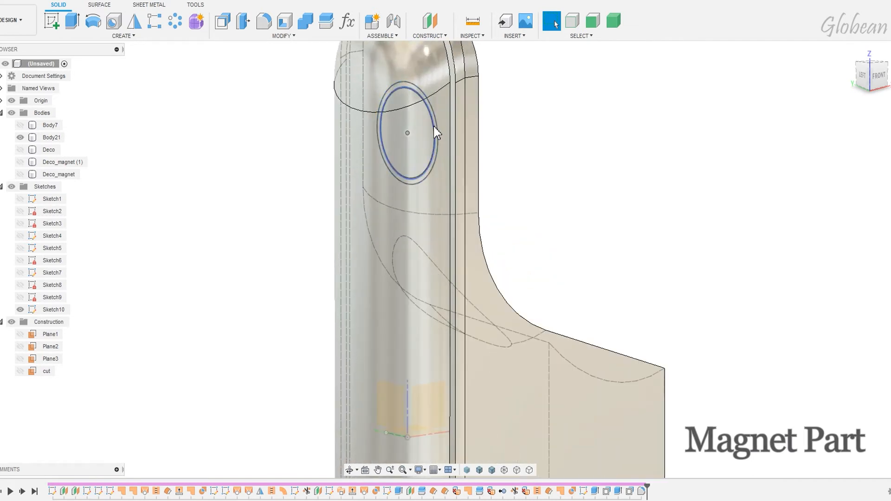
# Step: Set up an extruded cut of the upper ring and disc profiles into Body21, starting at a -3 mm offset with distance -5.20 mm
pyautogui.press('e')
pyautogui.moveTo(337, 52); pyautogui.dragTo(444, 222)
pyautogui.click(854, 156)
pyautogui.click(854, 172)
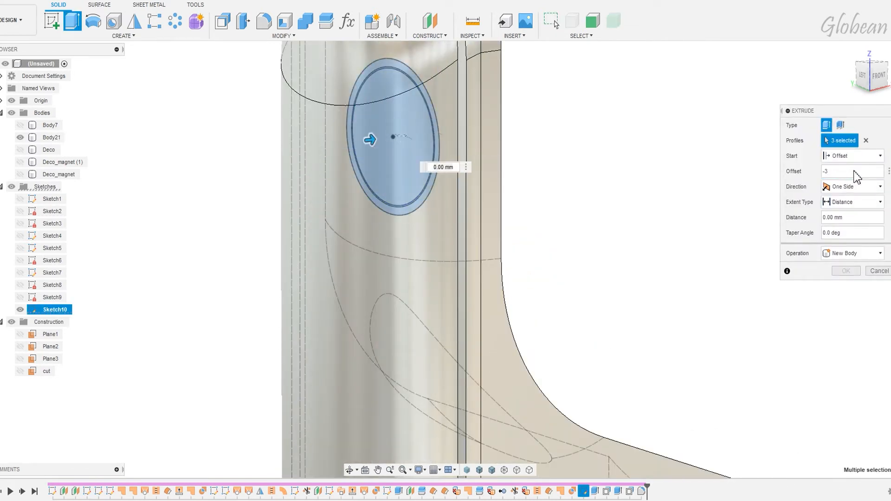
pyautogui.moveTo(370, 141); pyautogui.dragTo(344, 158)
pyautogui.click(876, 75)
pyautogui.moveTo(395, 133); pyautogui.dragTo(369, 138)
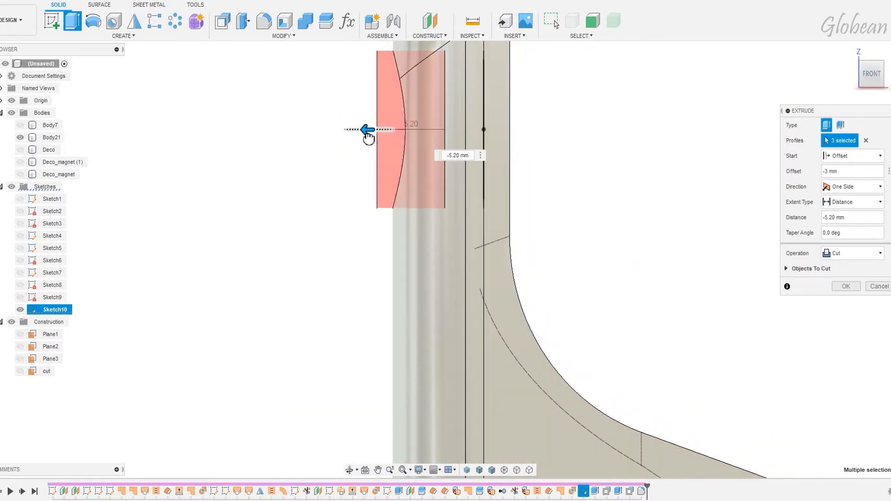
# Step: Set the start offset of the extruded cut to -5 mm
pyautogui.write('-4.5')
pyautogui.press('BackSpace')
pyautogui.press('BackSpace')
pyautogui.press('BackSpace')
pyautogui.write('5')
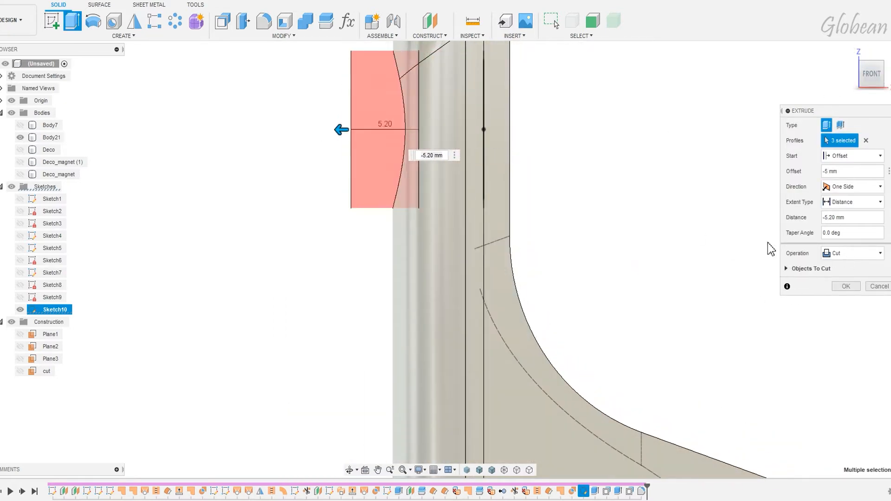
# Step: Add the lower ring and disc profiles to the cut and complete both circular recesses in Body21
pyautogui.moveTo(711, 340); pyautogui.dragTo(784, 70, button='middle')
pyautogui.moveTo(650, 432); pyautogui.dragTo(687, 218, button='middle')
pyautogui.moveTo(639, 453); pyautogui.dragTo(676, 216, button='middle')
pyautogui.keyDown('shift'); pyautogui.moveTo(623, 265); pyautogui.dragTo(613, 367, button='middle'); pyautogui.keyUp('shift')
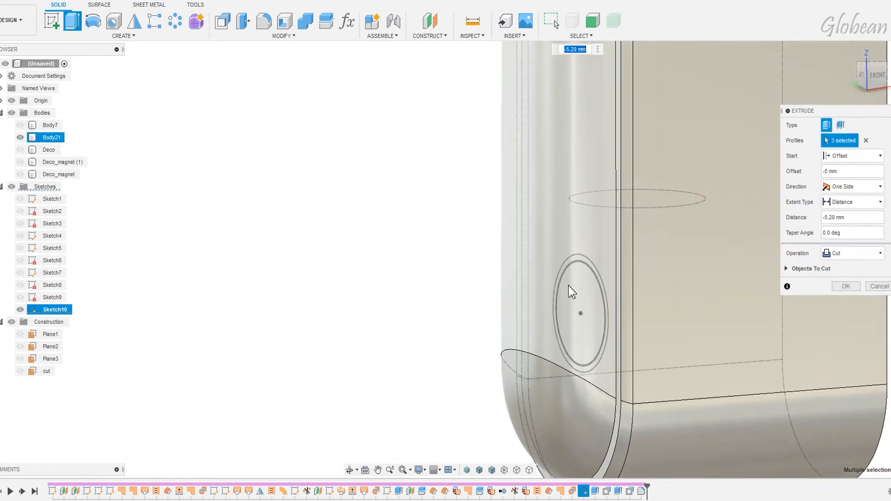
pyautogui.moveTo(612, 377); pyautogui.dragTo(612, 377)
pyautogui.click(840, 287)
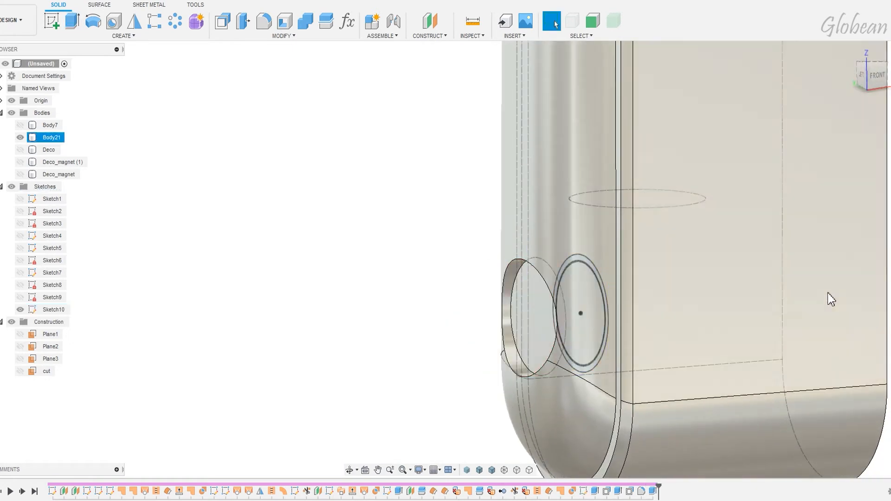
# Step: Select the upper and lower 10 mm disc profiles in Sketch10
pyautogui.scroll(-5, 607, 250)
pyautogui.moveTo(595, 74); pyautogui.dragTo(588, 229, button='middle')
pyautogui.click(597, 179)
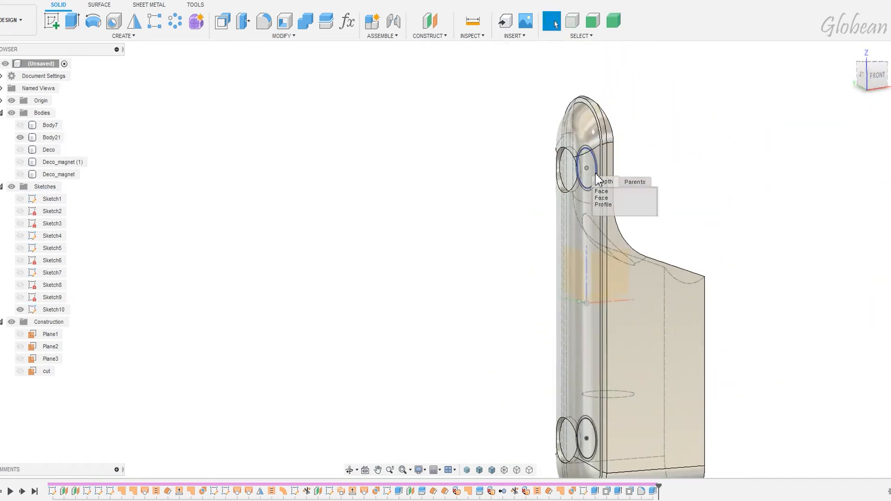
pyautogui.click(603, 204)
pyautogui.click(589, 381)
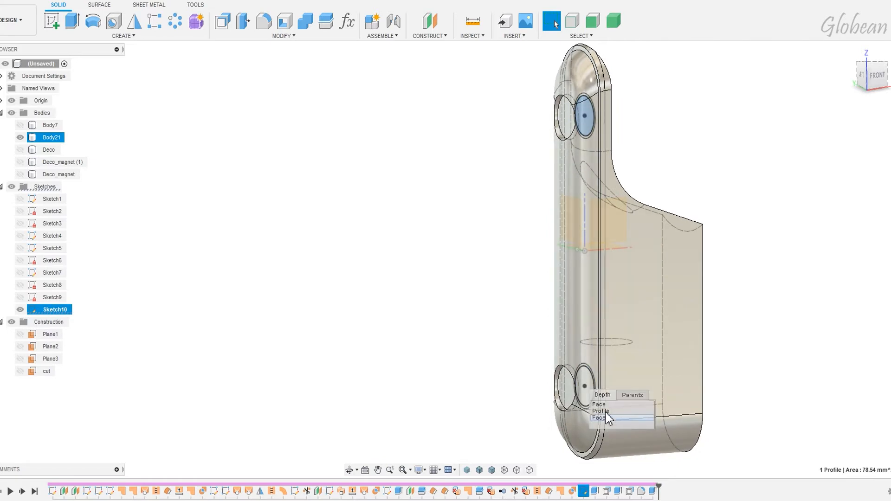
# Step: Extrude the two circular profiles outward as new bodies, starting from a face of the magnet hole as the start object
pyautogui.click(604, 418)
pyautogui.click(77, 27)
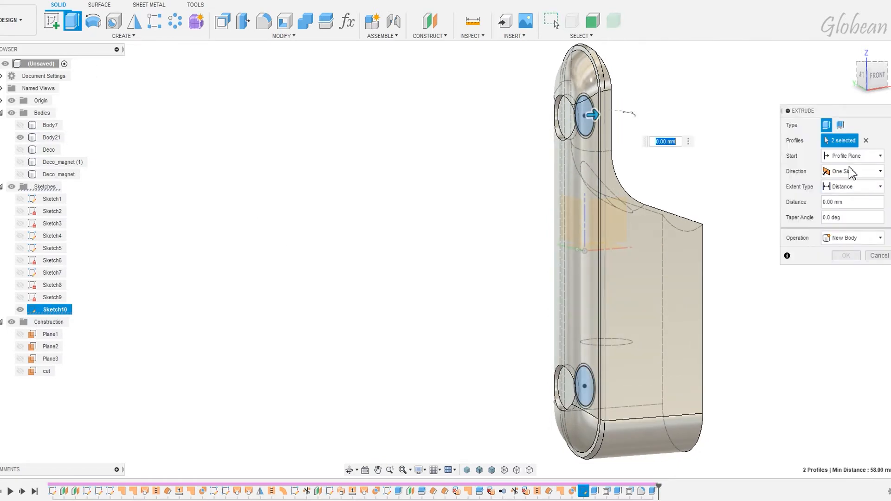
pyautogui.click(853, 157)
pyautogui.click(845, 192)
pyautogui.scroll(3, 581, 148)
pyautogui.click(583, 147)
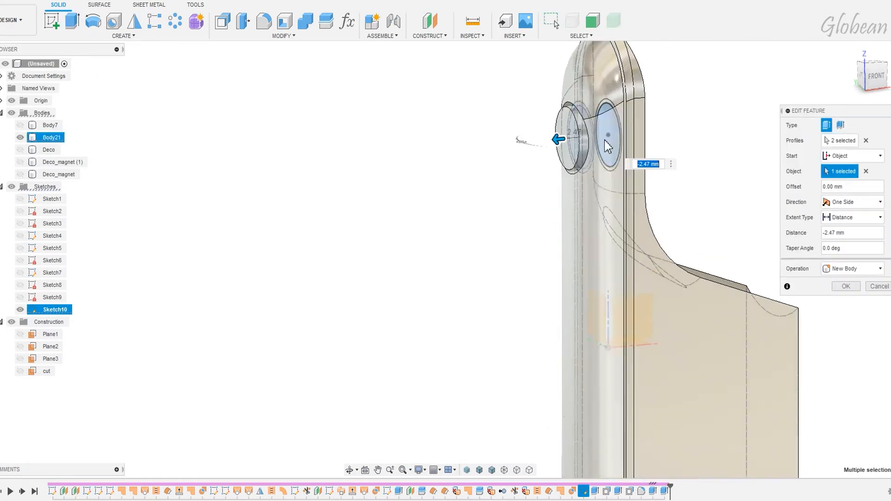
pyautogui.click(878, 77)
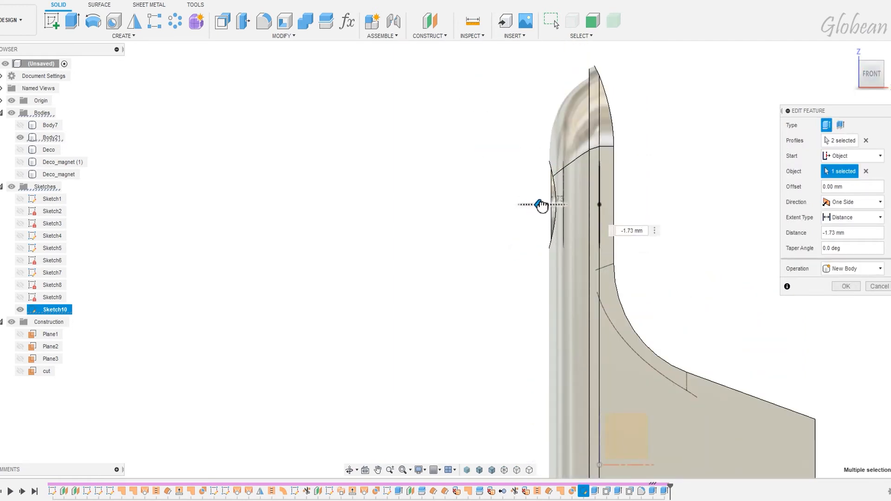
pyautogui.click(852, 290)
# Step: Fillet the circular edges of the two new magnet bodies and their surrounding holes with a 0.3 mm radius
pyautogui.keyDown('shift'); pyautogui.moveTo(599, 270); pyautogui.dragTo(734, 256, button='middle'); pyautogui.keyUp('shift')
pyautogui.press('f')
pyautogui.click(577, 243)
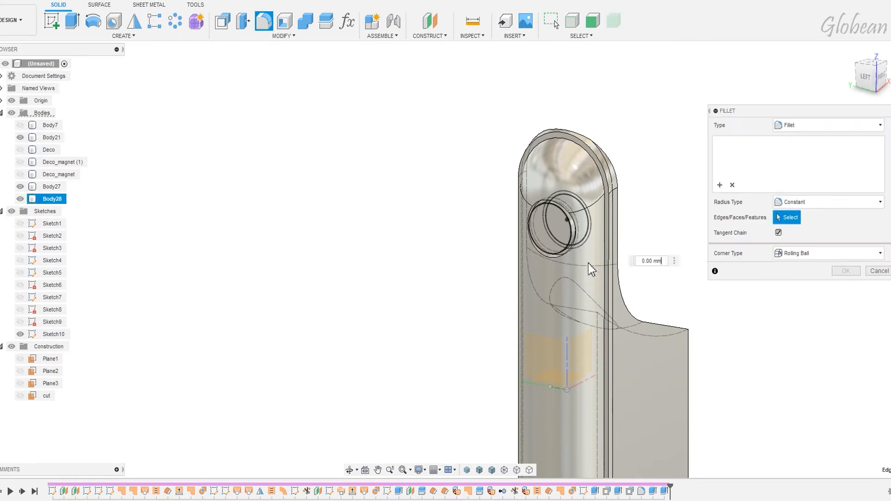
pyautogui.moveTo(588, 362); pyautogui.dragTo(565, 95, button='middle')
pyautogui.click(549, 305)
pyautogui.click(553, 302)
pyautogui.moveTo(557, 283); pyautogui.dragTo(553, 424, button='middle')
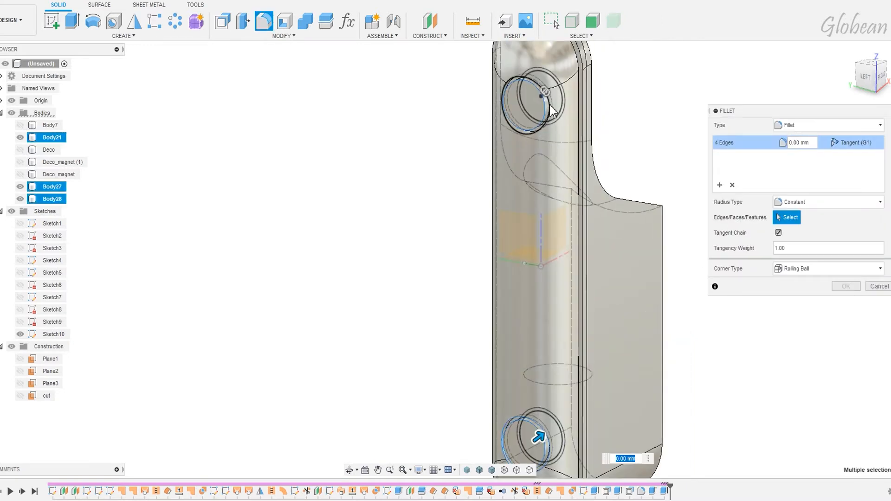
pyautogui.click(550, 106)
pyautogui.write('.3')
# Step: Add the pocket's long outer edge as a second fillet selection with a 0.3 mm radius and apply the fillets
pyautogui.click(720, 185)
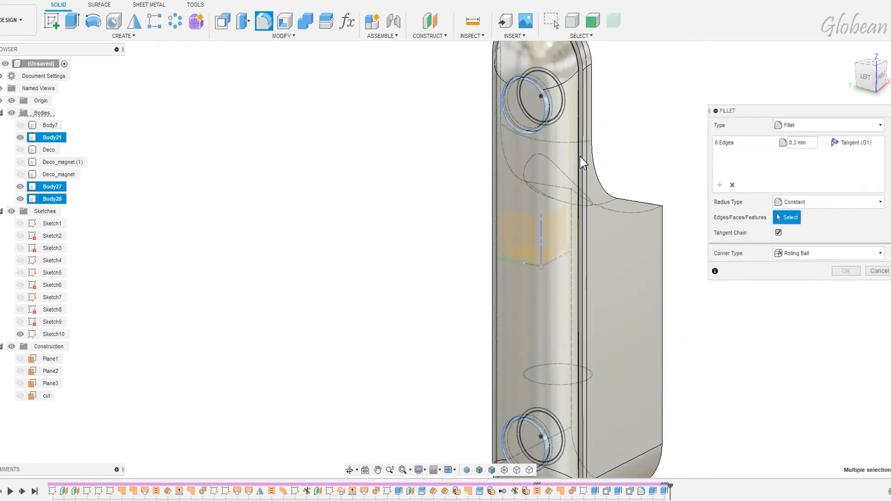
pyautogui.click(580, 159)
pyautogui.click(846, 286)
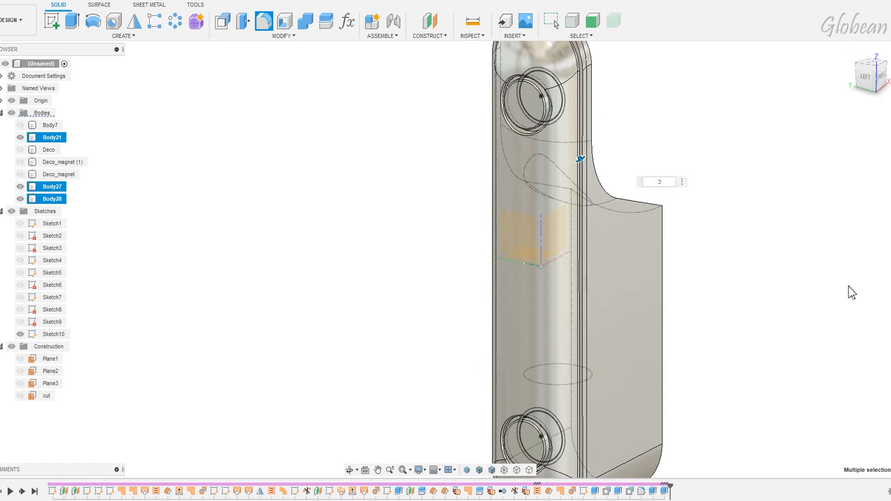
# Step: Convert the pocket bodies into a component
pyautogui.scroll(-3, 672, 270)
pyautogui.keyDown('shift'); pyautogui.moveTo(492, 446); pyautogui.dragTo(285, 499, button='middle'); pyautogui.keyUp('shift')
pyautogui.click(850, 50)
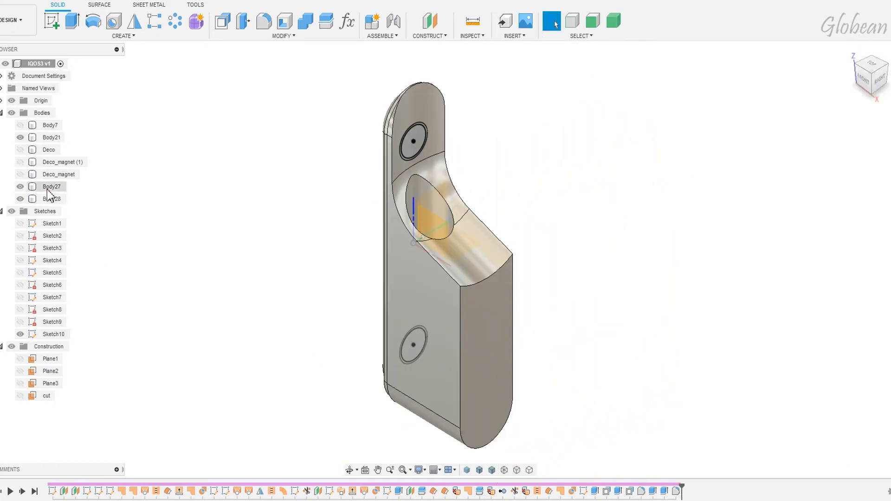
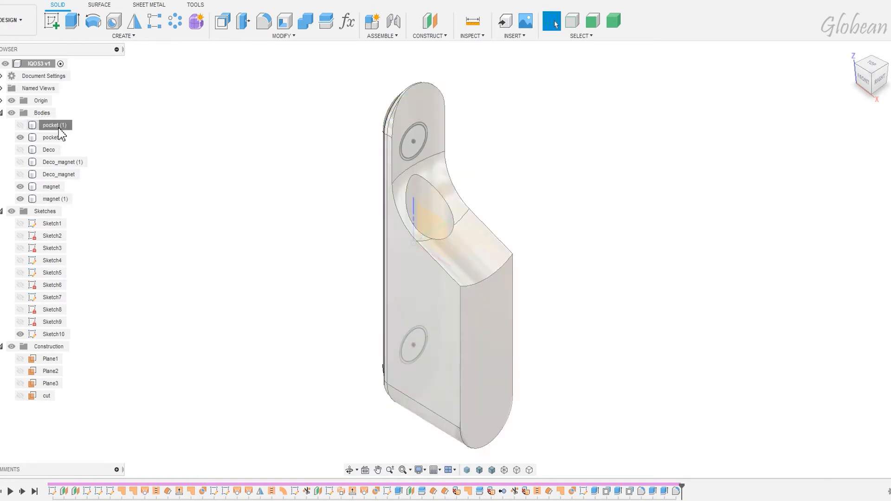
pyautogui.rightClick(59, 136)
pyautogui.click(88, 156)
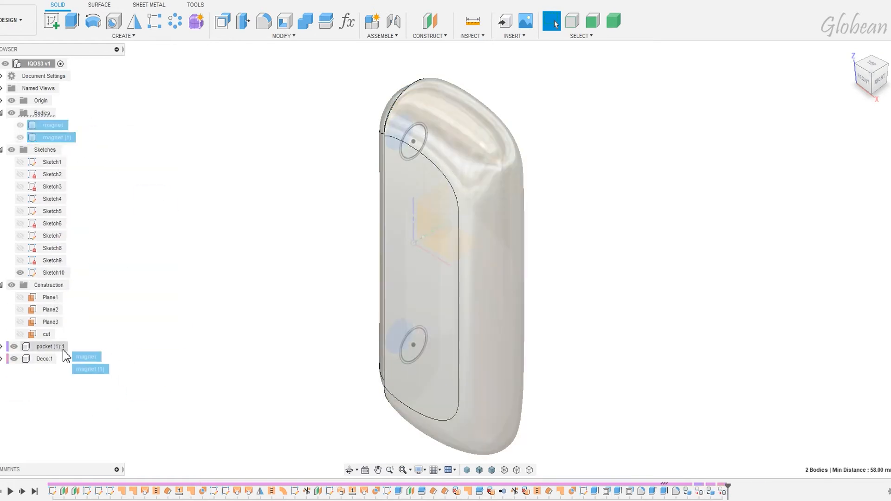
# Step: Create a new internal component named "holder" under the root assembly and activate it
pyautogui.rightClick(29, 64)
pyautogui.click(65, 70)
pyautogui.write('holder')
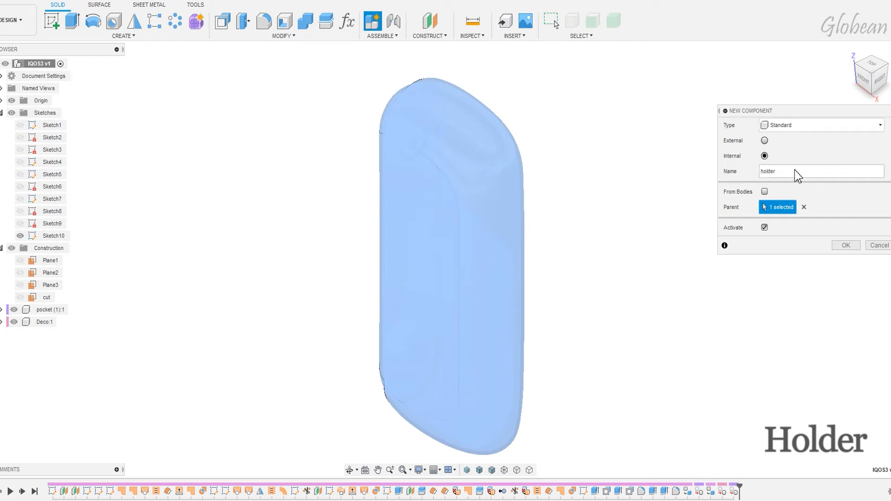
pyautogui.press('Return')
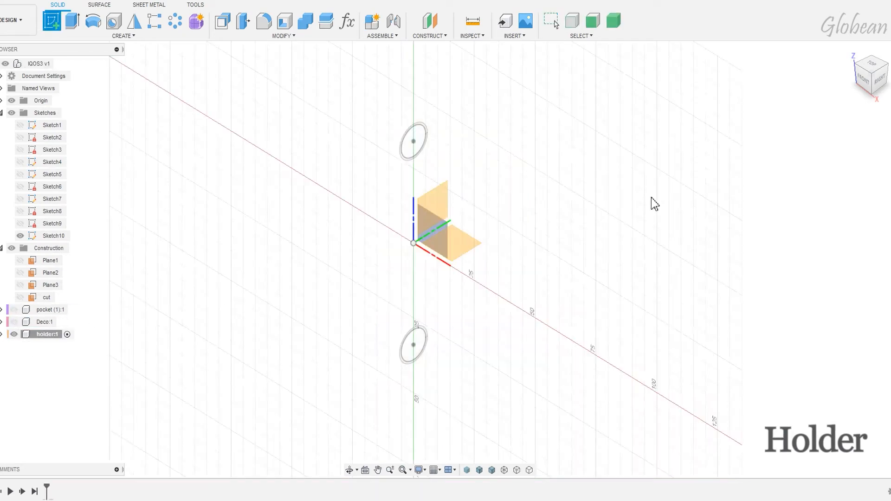
# Step: Start a sketch on the front plane, hide Sketch10 and draw a rectangle about 65 mm tall beside the vertical axis
pyautogui.click(439, 230)
pyautogui.click(20, 235)
pyautogui.press('r')
pyautogui.click(408, 165)
pyautogui.click(482, 402)
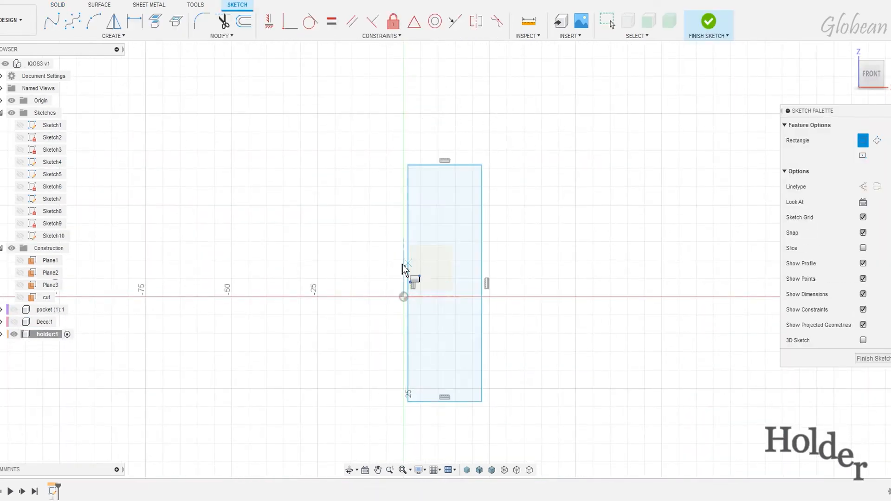
# Step: Constrain the midpoint of the rectangle's left side to the origin
pyautogui.press('Escape')
pyautogui.click(408, 303)
pyautogui.keyDown('ctrl'); pyautogui.click(403, 297); pyautogui.keyUp('ctrl')
pyautogui.click(415, 21)
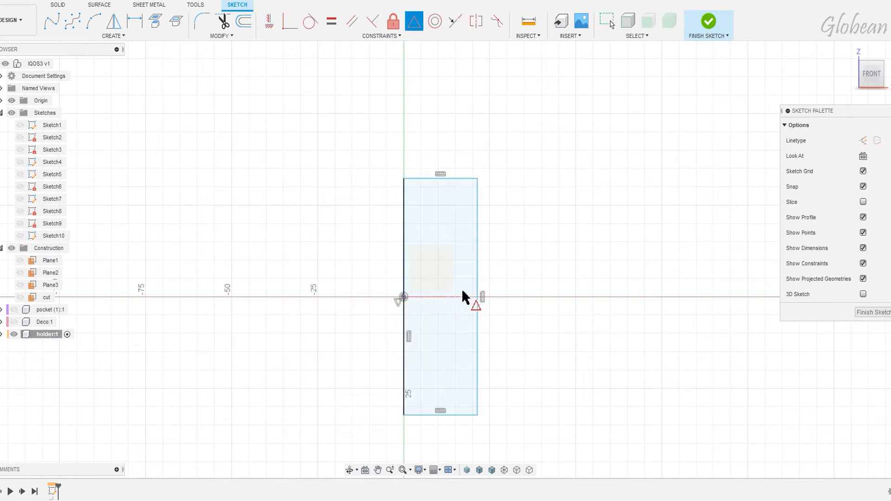
# Step: Dimension the rectangle to 7 mm wide and 92 mm high
pyautogui.click(443, 416)
pyautogui.click(445, 417)
pyautogui.write('7')
pyautogui.press('Return')
pyautogui.click(429, 378)
pyautogui.click(450, 372)
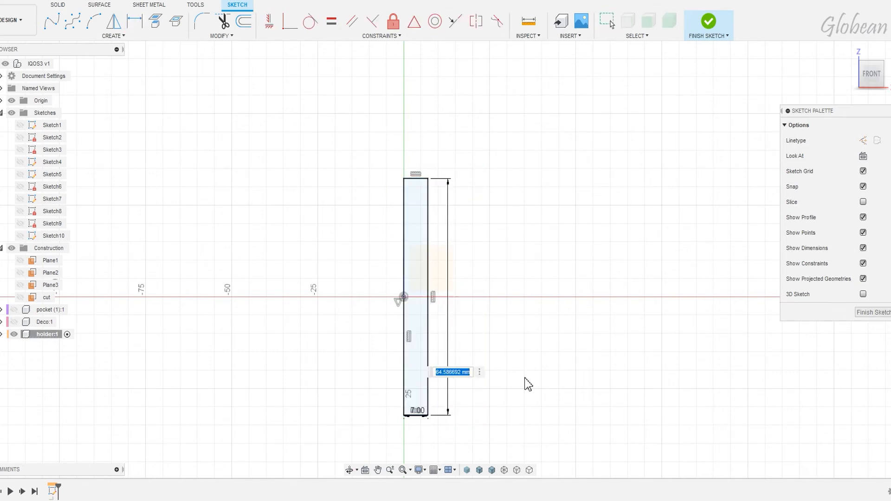
pyautogui.press('Return')
# Step: Turn the rectangle into construction geometry and draw a 6 mm line from its lower-left corner along the bottom edge
pyautogui.scroll(5, 380, 412)
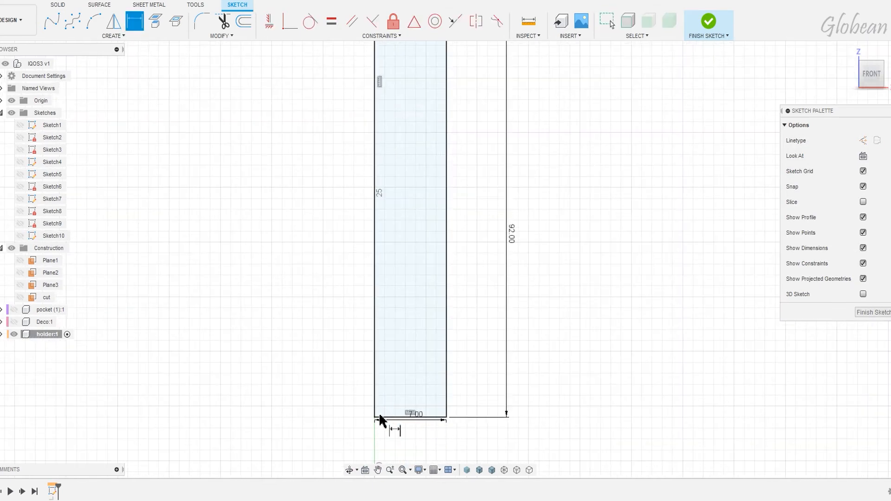
pyautogui.doubleClick(376, 413)
pyautogui.press('x')
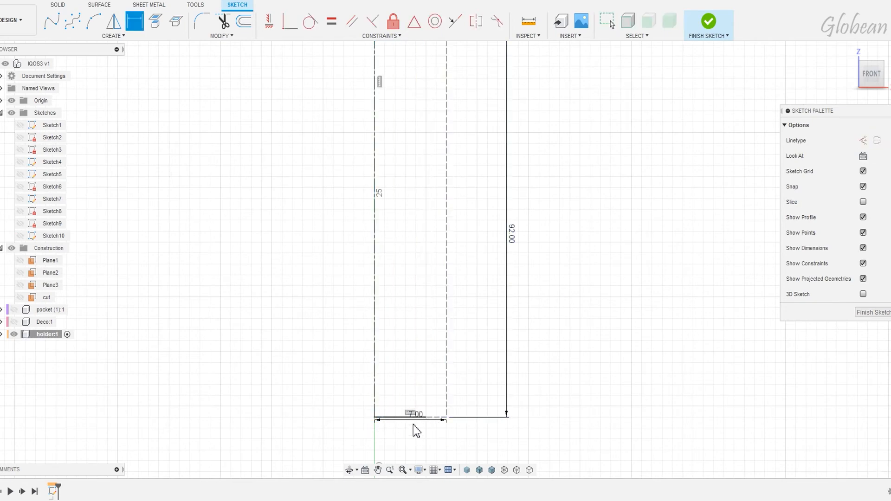
pyautogui.click(422, 440)
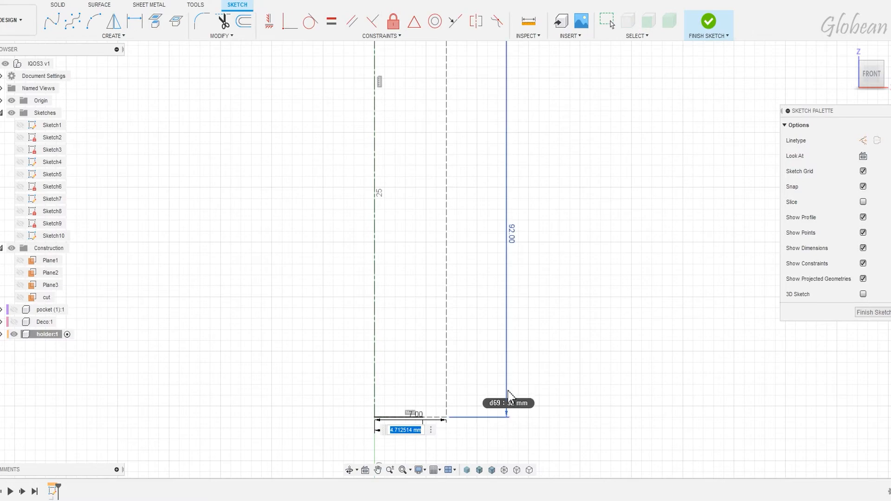
# Step: Draw a 5 mm line from the rectangle's upper-left corner along its top edge
pyautogui.scroll(-1, 424, 274)
pyautogui.moveTo(425, 271); pyautogui.dragTo(424, 411, button='middle')
pyautogui.scroll(-5, 424, 325)
pyautogui.moveTo(421, 110); pyautogui.dragTo(428, 206, button='middle')
pyautogui.scroll(2, 433, 176)
pyautogui.press('l')
pyautogui.click(420, 171)
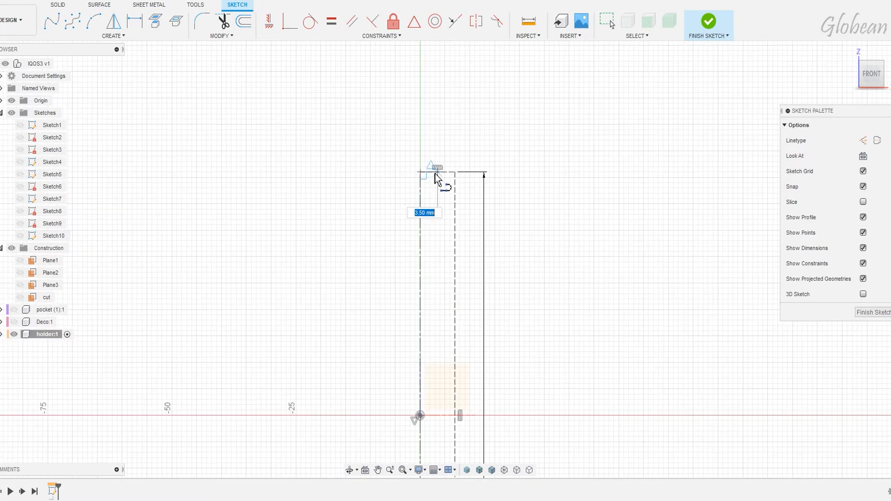
pyautogui.scroll(3, 447, 173)
pyautogui.click(437, 172)
pyautogui.click(436, 160)
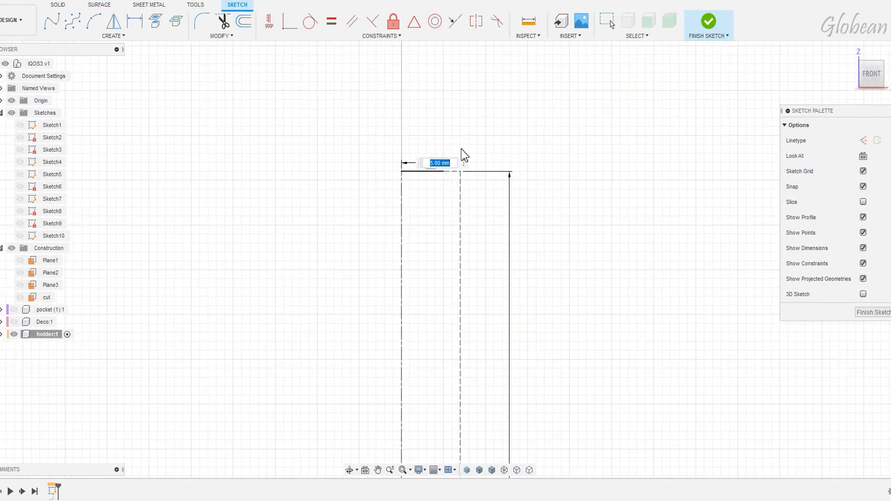
pyautogui.press('Return')
# Step: Draw a control point spline from the end of the 5 mm top line down onto the rectangle's right side
pyautogui.scroll(-3, 492, 251)
pyautogui.moveTo(492, 251); pyautogui.dragTo(473, 137, button='middle')
pyautogui.click(72, 21)
pyautogui.click(441, 79)
pyautogui.moveTo(441, 80); pyautogui.dragTo(442, 123, button='middle')
pyautogui.scroll(1, 442, 122)
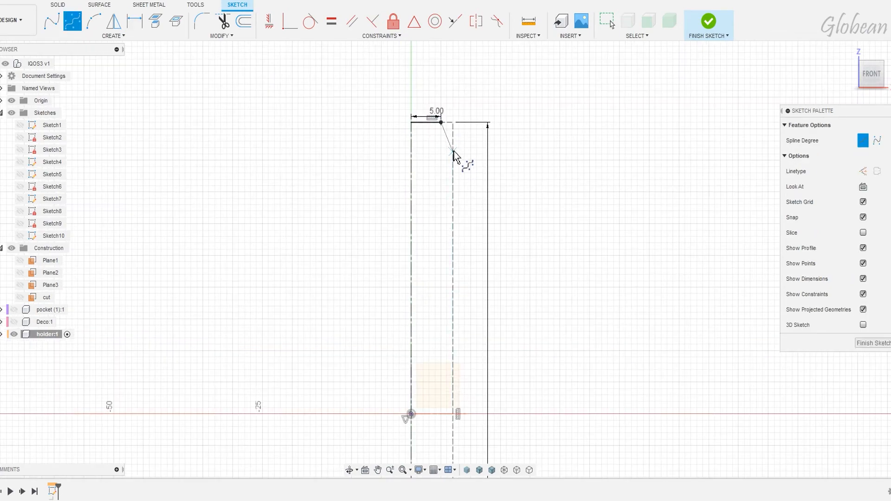
pyautogui.click(454, 259)
pyautogui.click(478, 260)
# Step: Draw a second control point spline between the end of the 6 mm bottom line and the rectangle's right side
pyautogui.moveTo(478, 261); pyautogui.dragTo(466, 60, button='middle')
pyautogui.moveTo(453, 457); pyautogui.dragTo(487, 251, button='middle')
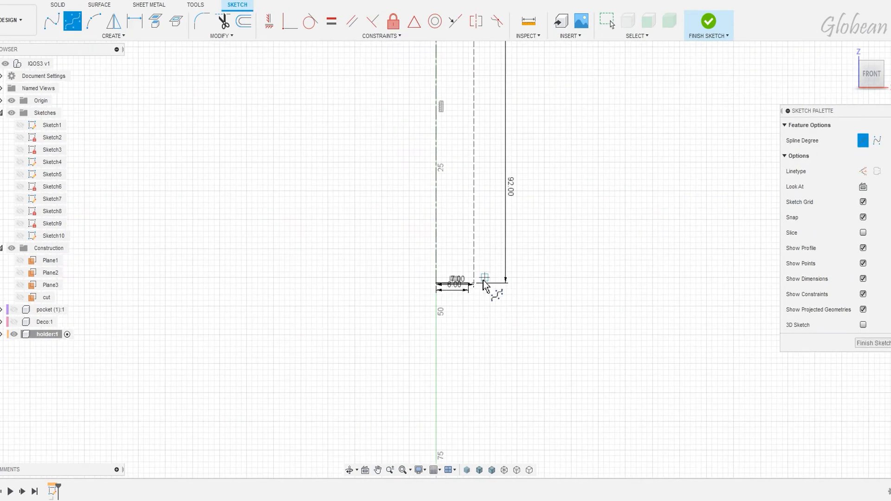
pyautogui.scroll(5, 486, 281)
pyautogui.click(438, 75)
# Step: Join the two spline ends with a line along the rectangle's right side and constrain it vertical
pyautogui.scroll(-2, 492, 132)
pyautogui.moveTo(492, 132); pyautogui.dragTo(439, 293, button='middle')
pyautogui.scroll(-3, 439, 293)
pyautogui.moveTo(426, 186); pyautogui.dragTo(423, 260, button='middle')
pyautogui.press('l')
pyautogui.click(425, 50)
pyautogui.click(425, 350)
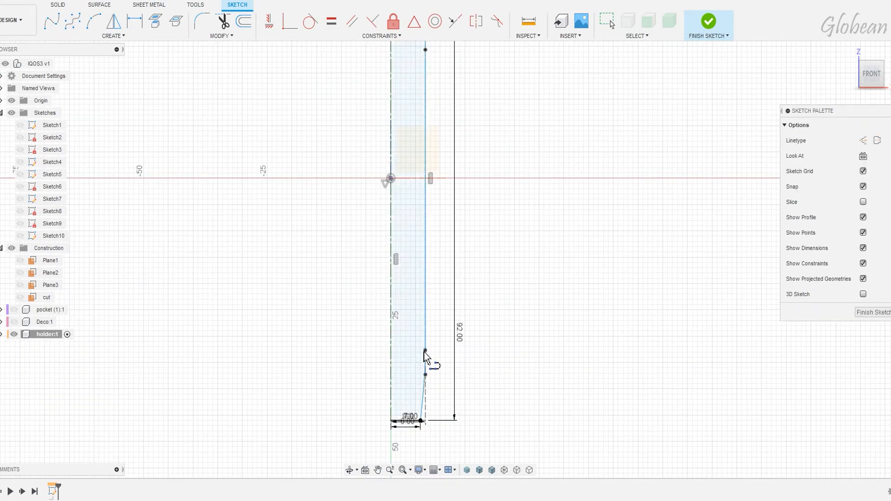
pyautogui.click(276, 21)
pyautogui.click(438, 148)
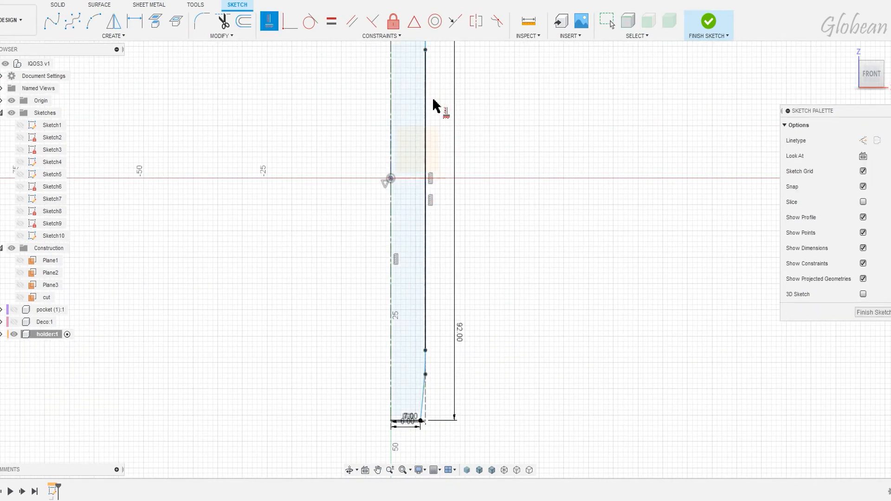
# Step: Apply curvature constraints between the vertical line and both the upper and lower splines
pyautogui.scroll(1, 438, 91)
pyautogui.moveTo(438, 91); pyautogui.dragTo(428, 177, button='middle')
pyautogui.click(497, 21)
pyautogui.scroll(2, 422, 84)
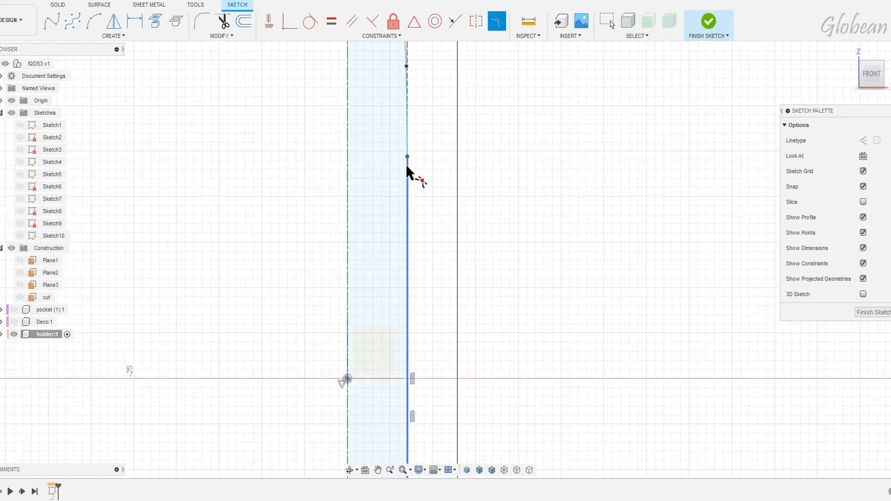
pyautogui.click(408, 129)
pyautogui.scroll(-3, 407, 304)
pyautogui.moveTo(412, 376); pyautogui.dragTo(441, 87, button='middle')
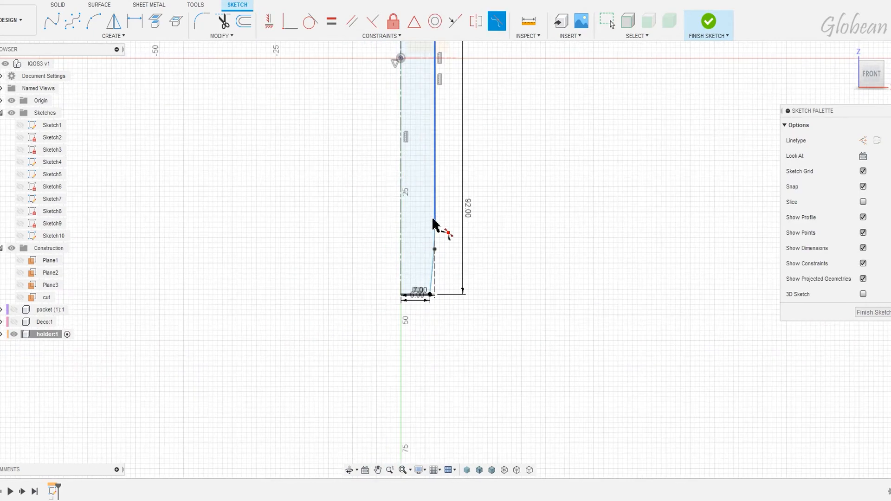
pyautogui.click(433, 267)
# Step: Adjust the lower spline's control point and insert an additional control point into that spline
pyautogui.scroll(4, 435, 219)
pyautogui.press('Escape')
pyautogui.moveTo(433, 277); pyautogui.dragTo(431, 302)
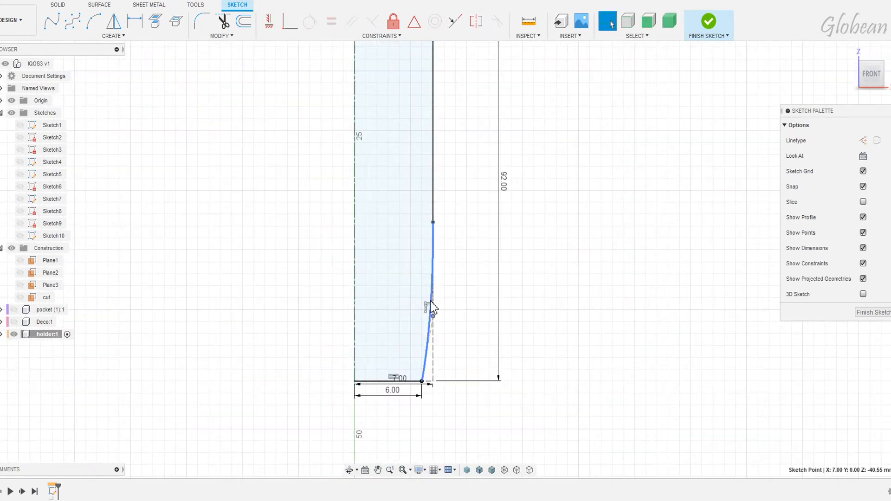
pyautogui.rightClick(431, 302)
pyautogui.click(425, 406)
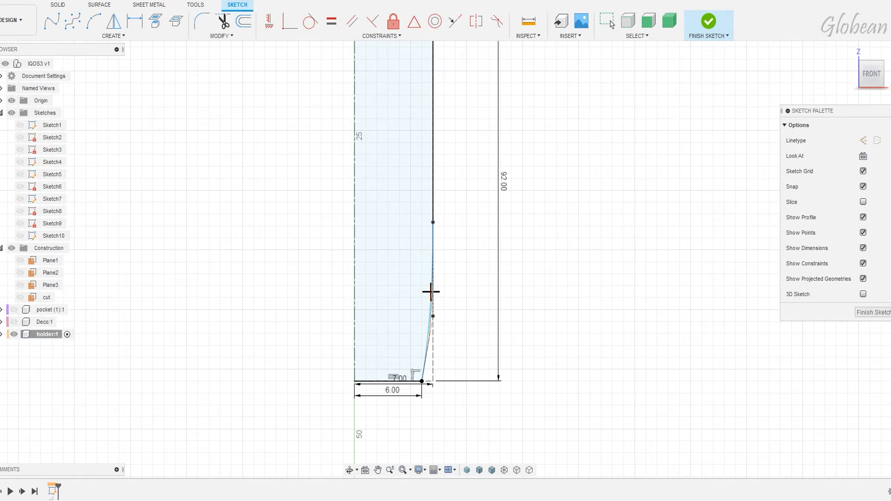
pyautogui.click(432, 264)
# Step: Reshape the lower and upper splines by moving their control points along the rectangle's right side toward the ends
pyautogui.scroll(-2, 451, 289)
pyautogui.press('Escape')
pyautogui.moveTo(438, 305); pyautogui.dragTo(439, 338)
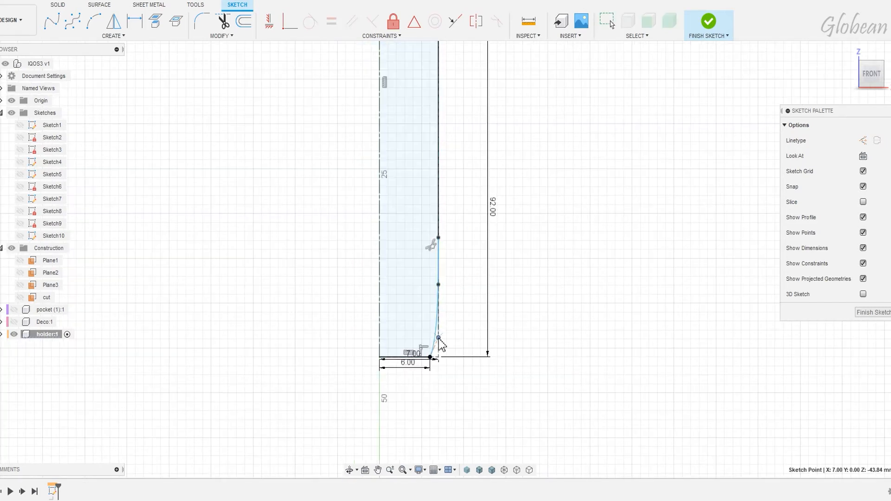
pyautogui.scroll(-4, 461, 124)
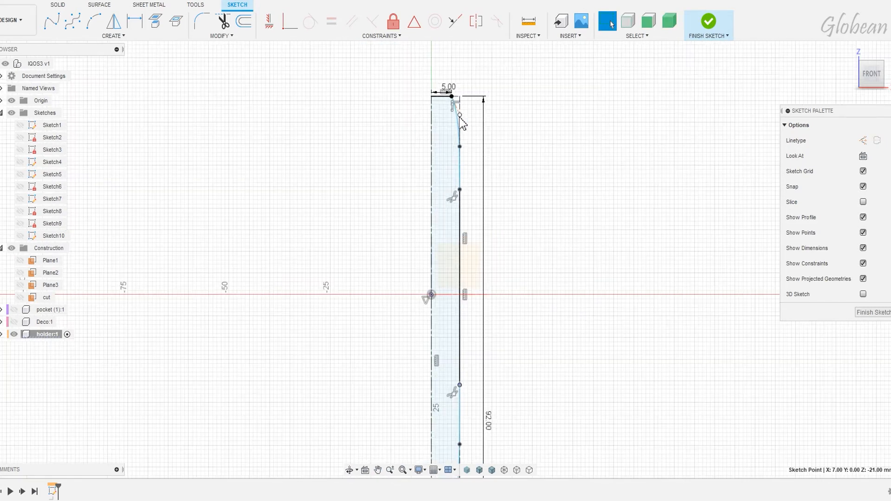
pyautogui.scroll(-2, 461, 147)
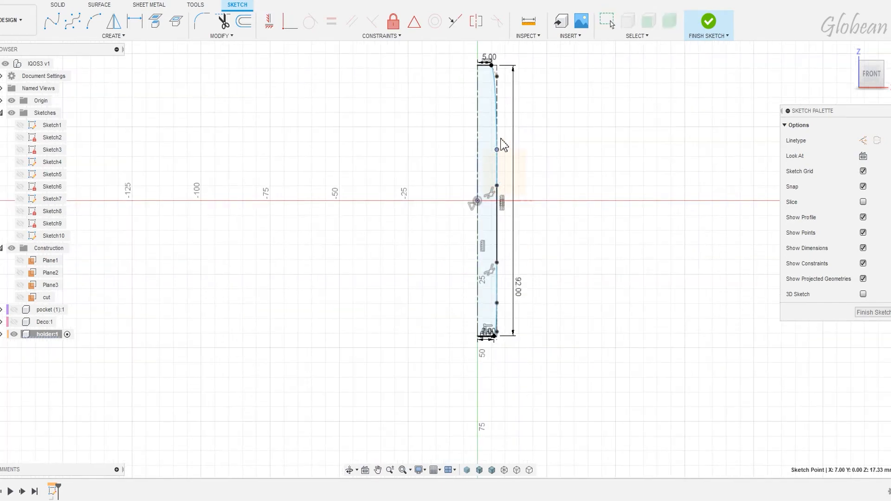
# Step: Finish the sketch and revolve the profile around its vertical centre edge into a new body
pyautogui.click(709, 21)
pyautogui.click(93, 21)
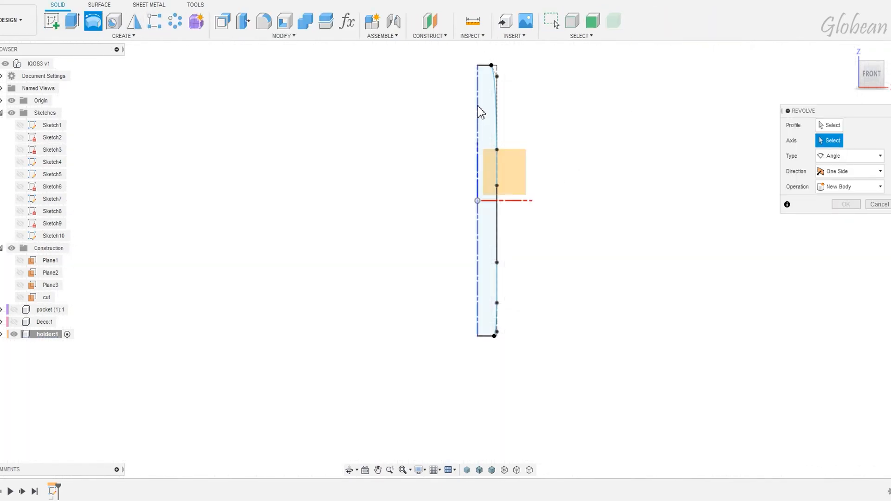
pyautogui.click(478, 109)
pyautogui.click(846, 219)
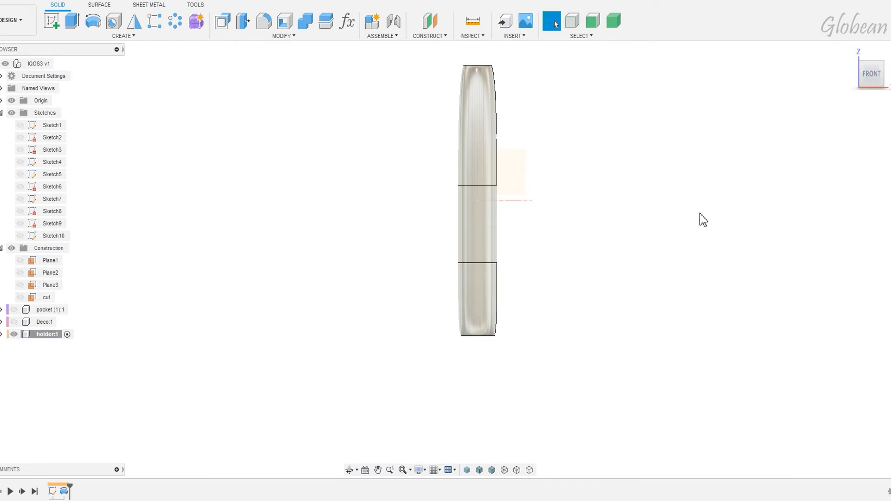
# Step: Shell the revolved holder body with a 1 mm wall, opening its upper and lower end faces
pyautogui.scroll(1, 518, 155)
pyautogui.moveTo(519, 156); pyautogui.dragTo(516, 187, button='middle')
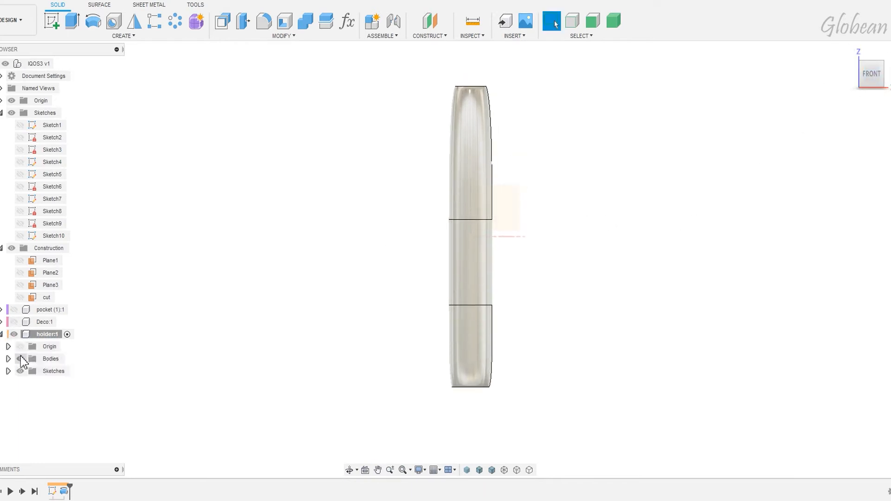
pyautogui.click(291, 20)
pyautogui.keyDown('shift'); pyautogui.moveTo(510, 98); pyautogui.dragTo(506, 135, button='middle'); pyautogui.keyUp('shift')
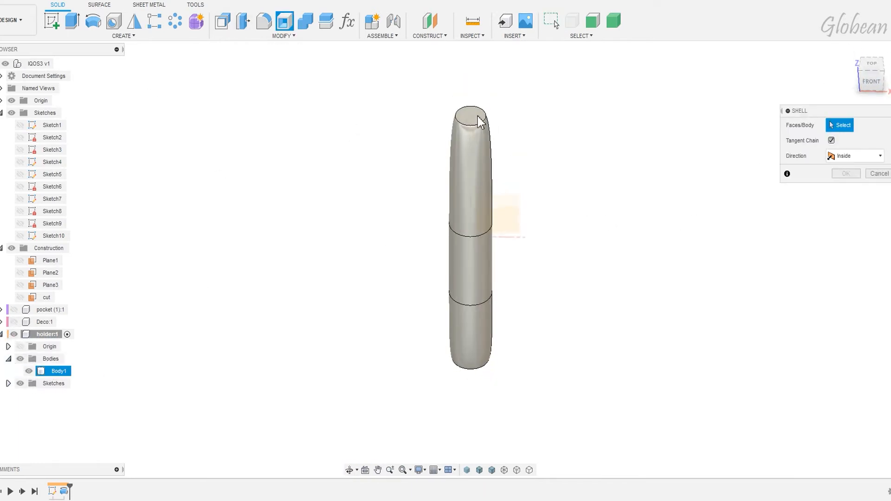
pyautogui.click(478, 116)
pyautogui.keyDown('shift'); pyautogui.moveTo(516, 297); pyautogui.dragTo(511, 199, button='middle'); pyautogui.keyUp('shift')
pyautogui.click(478, 300)
pyautogui.keyDown('shift'); pyautogui.moveTo(576, 316); pyautogui.dragTo(585, 347, button='middle'); pyautogui.keyUp('shift')
pyautogui.write('1')
pyautogui.press('Return')
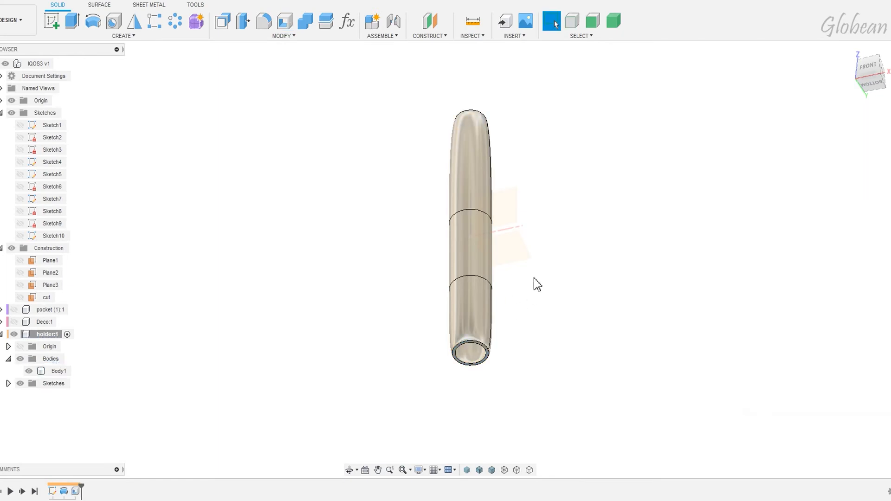
# Step: Start a sketch on the holder's upper rim and offset the rim's inner edge slightly inward
pyautogui.keyDown('shift'); pyautogui.moveTo(534, 278); pyautogui.dragTo(523, 293, button='middle'); pyautogui.keyUp('shift')
pyautogui.click(483, 169)
pyautogui.scroll(6, 488, 173)
pyautogui.click(473, 161)
pyautogui.click(52, 21)
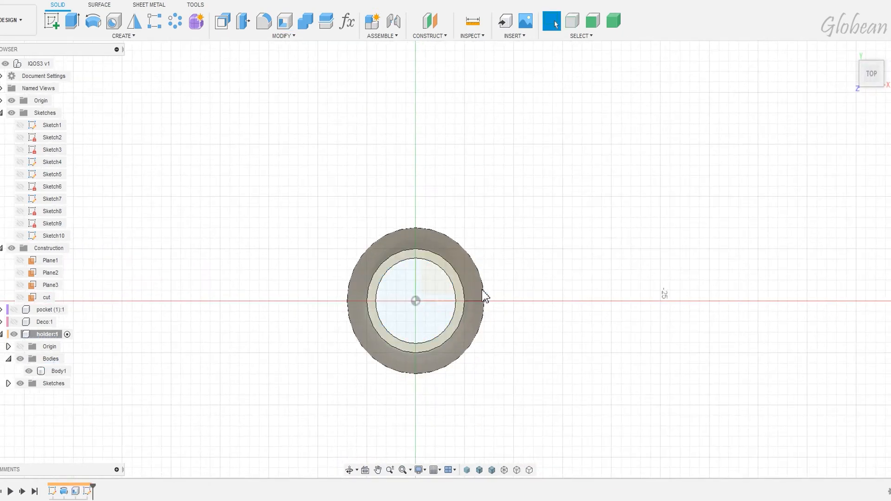
pyautogui.scroll(4, 479, 292)
pyautogui.press('o')
pyautogui.click(437, 284)
pyautogui.write('1')
pyautogui.press('Return')
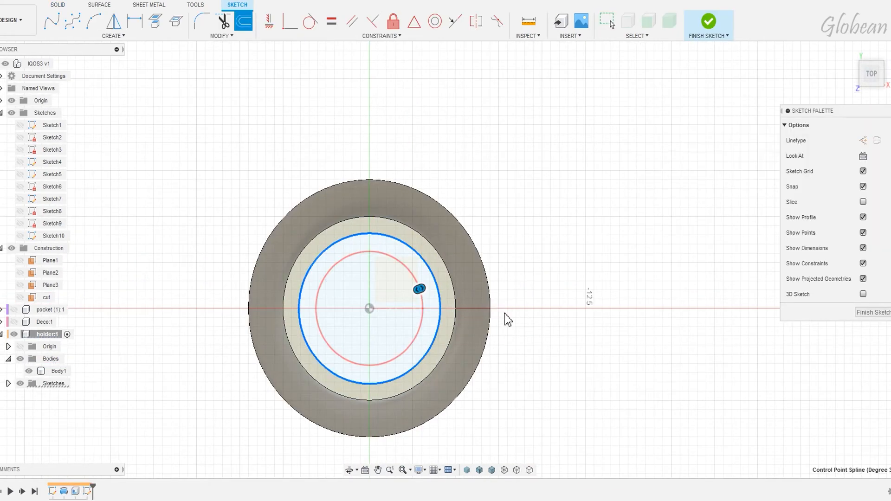
# Step: Offset the new inner circle inward by another 0.5 mm to form a thin ring
pyautogui.click(441, 301)
pyautogui.scroll(3, 445, 303)
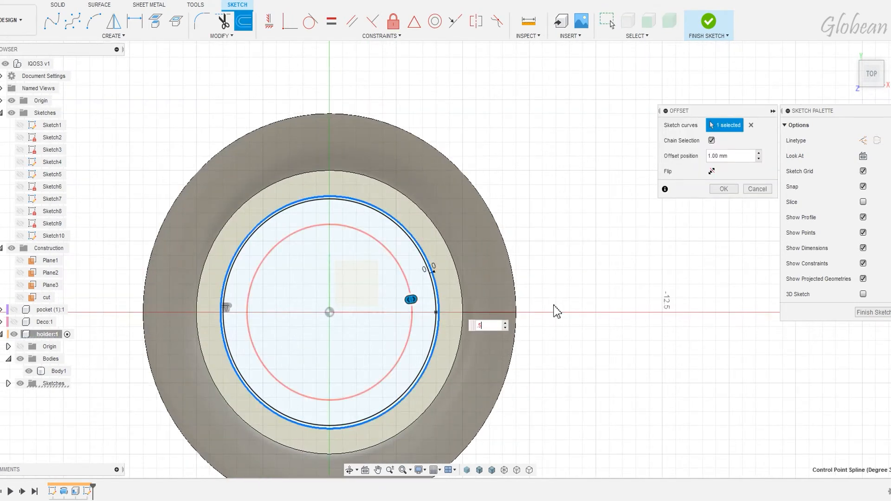
pyautogui.press('Return')
# Step: Extrude the thin ring profile about 13 mm down into the holder as a new body
pyautogui.press('e')
pyautogui.click(430, 331)
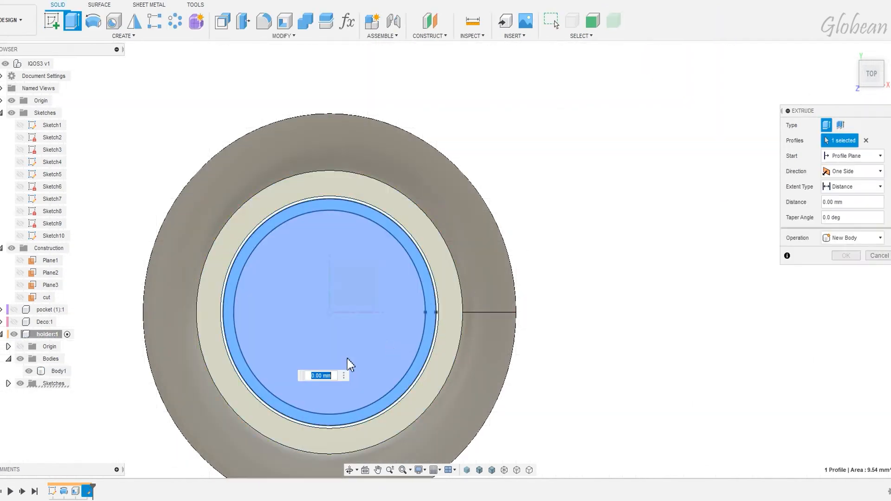
pyautogui.keyDown('shift'); pyautogui.moveTo(350, 366); pyautogui.dragTo(376, 156, button='middle'); pyautogui.keyUp('shift')
pyautogui.moveTo(376, 155); pyautogui.dragTo(361, 211)
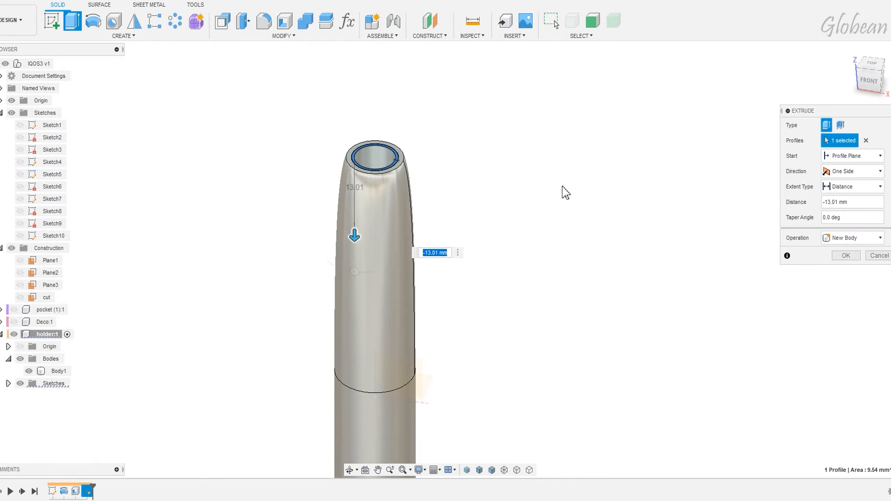
pyautogui.press('Return')
# Step: Apply Plastic - Glossy (Black) to the inner ring body and set its colour to RGB 99, 99, 99
pyautogui.keyDown('shift'); pyautogui.moveTo(563, 215); pyautogui.dragTo(569, 236, button='middle'); pyautogui.keyUp('shift')
pyautogui.press('a')
pyautogui.click(774, 263)
pyautogui.write('pla')
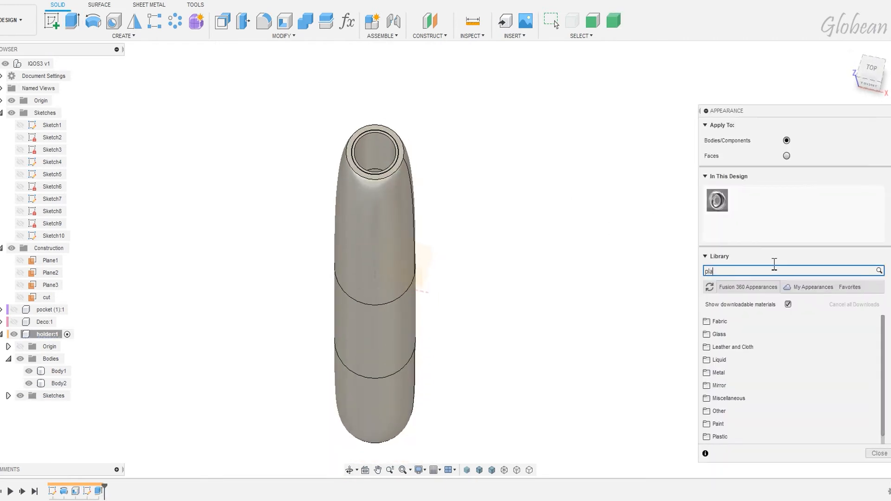
pyautogui.write('s')
pyautogui.moveTo(766, 340); pyautogui.dragTo(375, 151)
pyautogui.doubleClick(743, 201)
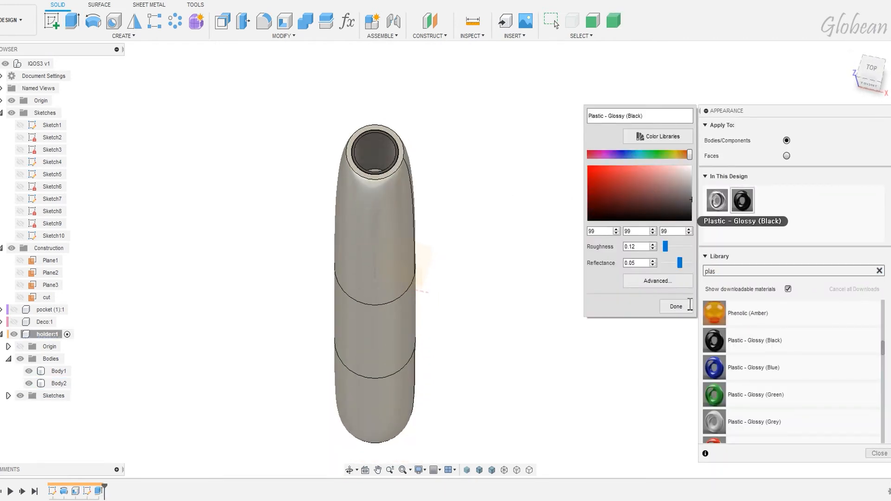
pyautogui.click(677, 307)
pyautogui.moveTo(513, 273)
pyautogui.keyDown('shift'); pyautogui.mouseDown(button='middle')
pyautogui.moveTo(513, 288)
pyautogui.moveTo(464, 239)
pyautogui.moveTo(501, 271)
pyautogui.mouseUp(button='middle'); pyautogui.keyUp('shift')
pyautogui.press('Escape')
# Step: Start a sketch on the holder's lower rim and offset its inner edge inward by 0.1 mm
pyautogui.scroll(5, 501, 271)
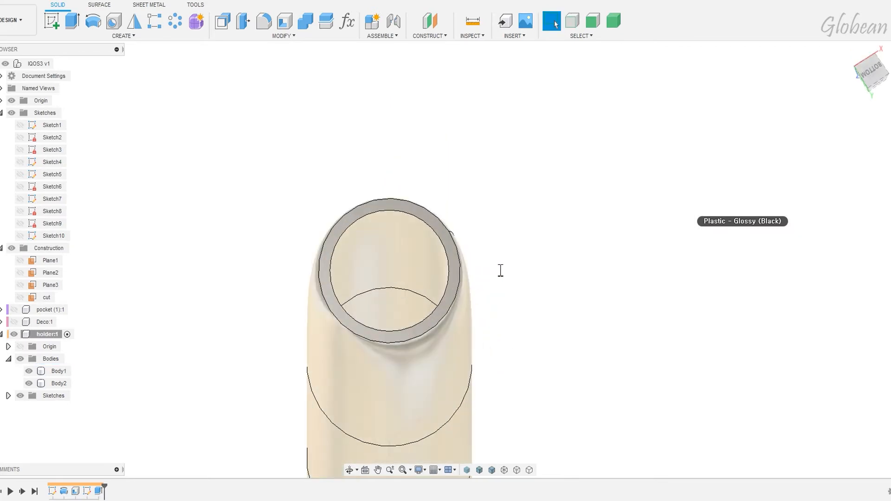
pyautogui.click(454, 265)
pyautogui.click(52, 21)
pyautogui.click(420, 250)
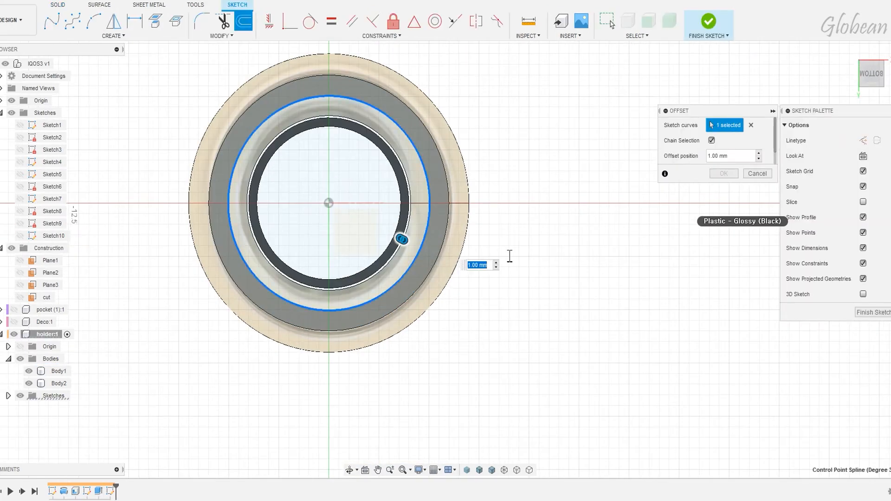
pyautogui.write('0.1')
pyautogui.press('Return')
# Step: Offset the lower rim's inner edge inward by 3 mm to draw the central circle
pyautogui.press('o')
pyautogui.click(429, 223)
pyautogui.moveTo(429, 222); pyautogui.dragTo(373, 211)
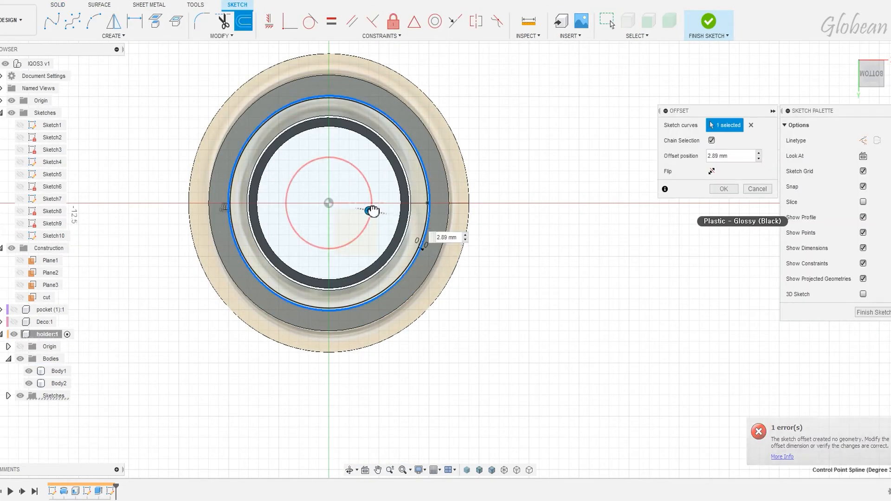
pyautogui.write('3')
pyautogui.press('Return')
# Step: Add a second circle offset 2.7 mm inward from the lower rim's inner edge and finish the sketch
pyautogui.press('o')
pyautogui.click(424, 236)
pyautogui.moveTo(425, 235); pyautogui.dragTo(391, 223)
pyautogui.write('2.7')
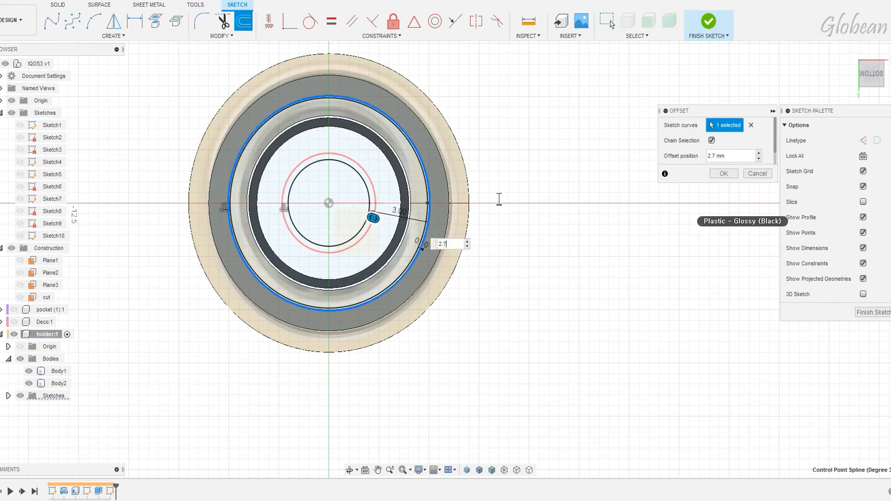
pyautogui.press('Return')
pyautogui.press('o')
pyautogui.press('Escape')
pyautogui.click(717, 33)
# Step: Extrude the four circular profiles inside the lower rim about 14 mm into the holder as a new plug body
pyautogui.press('e')
pyautogui.keyDown('shift'); pyautogui.moveTo(482, 262); pyautogui.dragTo(482, 230, button='middle'); pyautogui.keyUp('shift')
pyautogui.scroll(-2, 482, 230)
pyautogui.moveTo(468, 169); pyautogui.dragTo(466, 231, button='middle')
pyautogui.keyDown('shift'); pyautogui.moveTo(466, 231); pyautogui.dragTo(457, 188, button='middle'); pyautogui.keyUp('shift')
pyautogui.click(409, 88)
pyautogui.scroll(6, 397, 59)
pyautogui.click(377, 172)
pyautogui.click(378, 161)
pyautogui.click(380, 128)
pyautogui.scroll(-3, 381, 124)
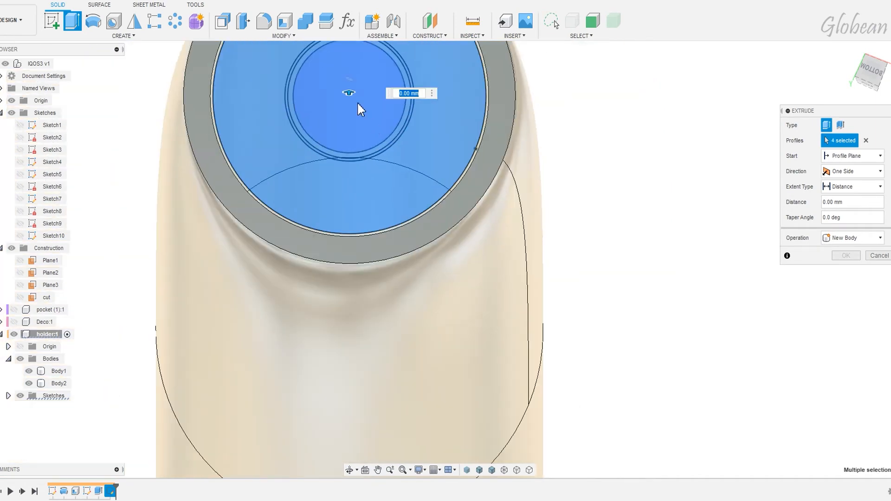
pyautogui.moveTo(349, 90); pyautogui.dragTo(350, 226)
pyautogui.keyDown('shift'); pyautogui.moveTo(653, 280); pyautogui.dragTo(508, 223, button='middle'); pyautogui.keyUp('shift')
pyautogui.moveTo(508, 223); pyautogui.dragTo(655, 355, button='middle')
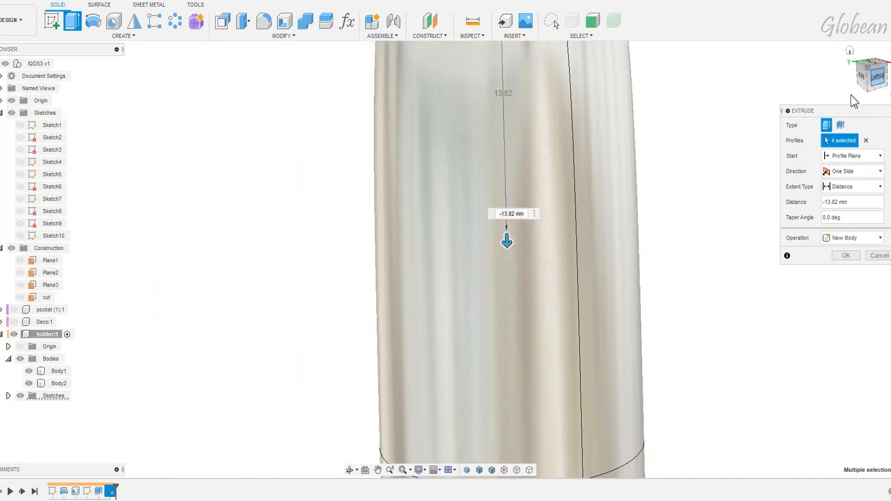
pyautogui.click(876, 79)
pyautogui.click(846, 256)
# Step: Show the lower rim sketch again and cut its central circle and surrounding thin rings 5 mm into the plug
pyautogui.keyDown('shift'); pyautogui.moveTo(786, 191); pyautogui.dragTo(648, 323, button='middle'); pyautogui.keyUp('shift')
pyautogui.click(28, 446)
pyautogui.scroll(5, 558, 177)
pyautogui.press('e')
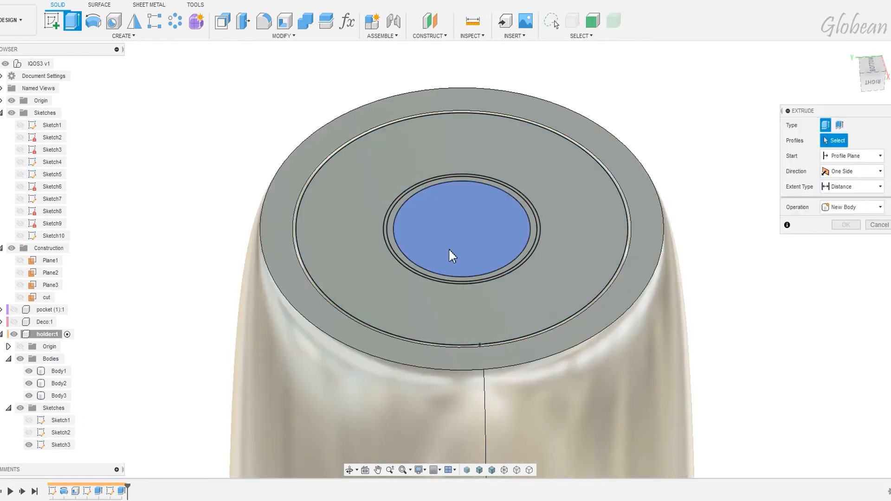
pyautogui.click(450, 248)
pyautogui.moveTo(461, 221); pyautogui.dragTo(460, 234)
pyautogui.press('Return')
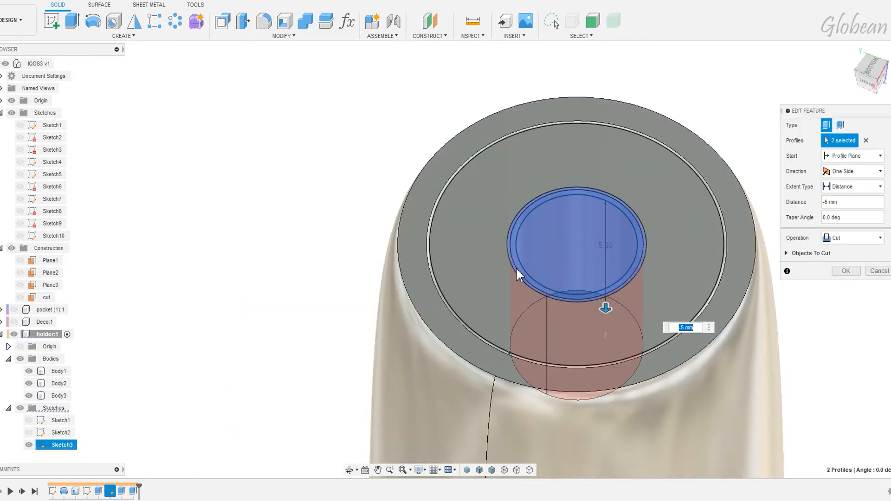
pyautogui.click(516, 271)
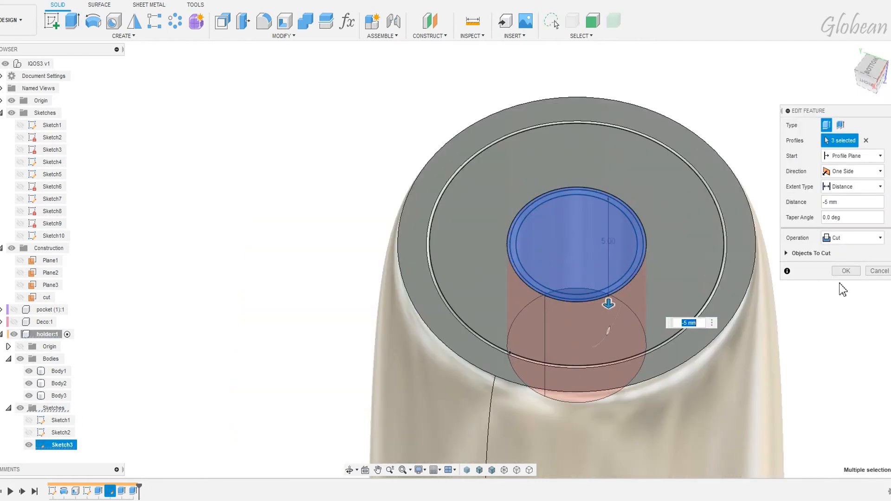
pyautogui.click(846, 271)
# Step: Extrude the thin ring around the central hole 5 mm into the plug as a new body
pyautogui.press('e')
pyautogui.click(638, 261)
pyautogui.moveTo(604, 194); pyautogui.dragTo(612, 269)
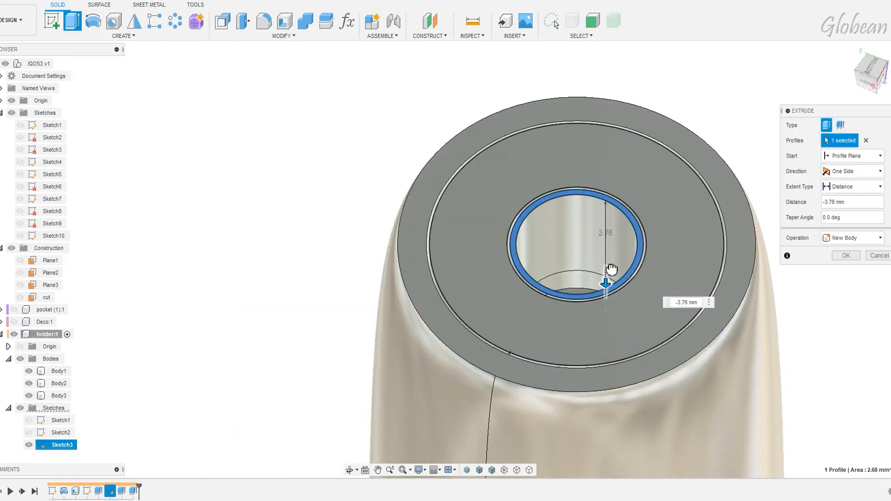
pyautogui.write('-5')
pyautogui.click(853, 238)
pyautogui.click(851, 287)
pyautogui.click(846, 256)
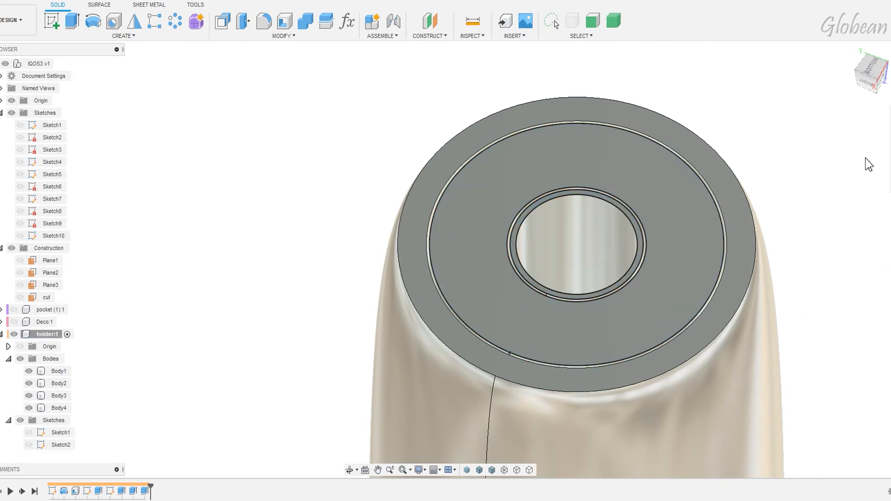
# Step: Apply the design's existing dark plastic appearance to the small ring body in the plug's central hole
pyautogui.press('a')
pyautogui.scroll(-3, 361, 217)
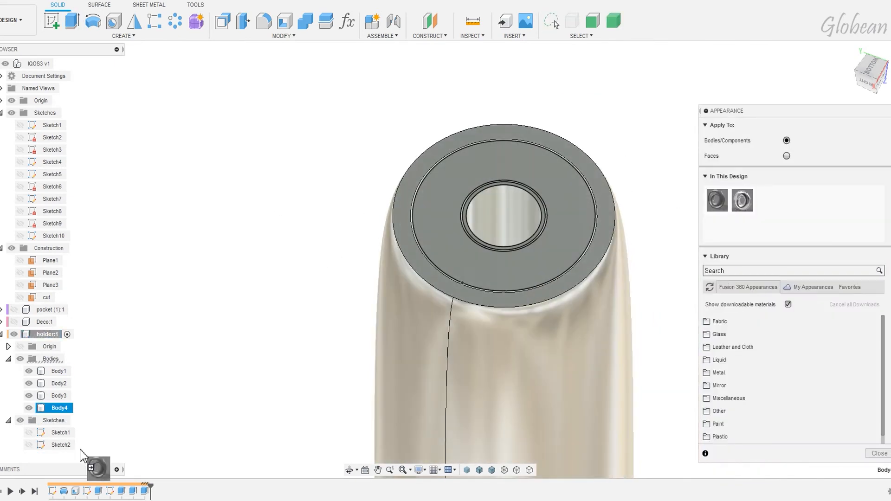
pyautogui.moveTo(80, 450); pyautogui.dragTo(60, 408)
# Step: Examine the holder's outer surface and both ends from several angles, and leave the appearance settings
pyautogui.scroll(-3, 197, 406)
pyautogui.keyDown('shift'); pyautogui.moveTo(318, 356); pyautogui.dragTo(371, 372, button='middle'); pyautogui.keyUp('shift')
pyautogui.scroll(-3, 377, 357)
pyautogui.keyDown('shift'); pyautogui.moveTo(407, 264); pyautogui.dragTo(423, 362, button='middle'); pyautogui.keyUp('shift')
pyautogui.scroll(-2, 418, 288)
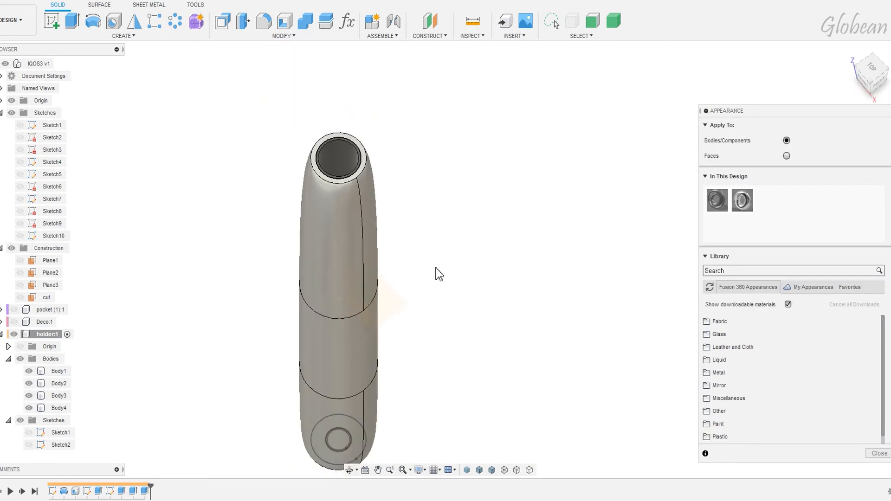
pyautogui.keyDown('shift'); pyautogui.moveTo(436, 274); pyautogui.dragTo(439, 190, button='middle'); pyautogui.keyUp('shift')
pyautogui.click(868, 78)
pyautogui.scroll(-4, 395, 279)
pyautogui.moveTo(344, 385)
pyautogui.mouseDown(button='middle')
pyautogui.moveTo(403, 264)
pyautogui.moveTo(255, 261)
pyautogui.mouseUp(button='middle')
pyautogui.press('Escape')
# Step: Sketch a sloping line about 40 mm long across the holder's front and draw a slot about 10 mm long along it
pyautogui.click(871, 73)
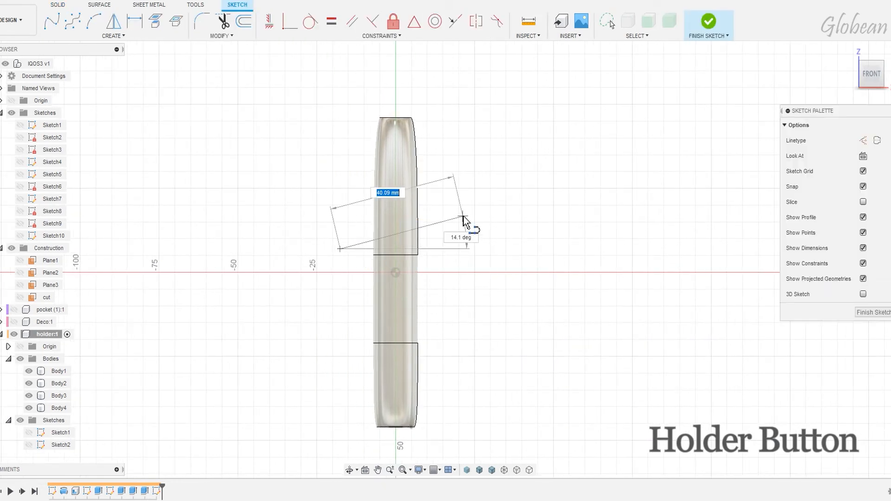
pyautogui.click(458, 214)
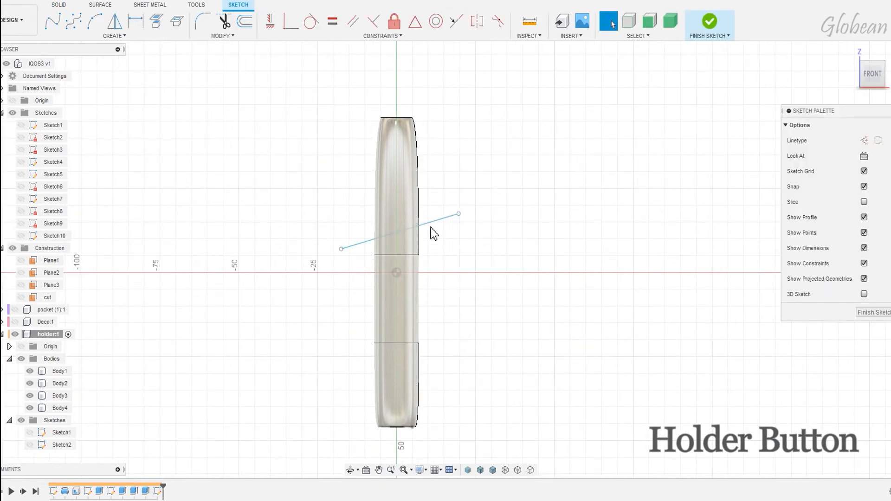
pyautogui.click(106, 36)
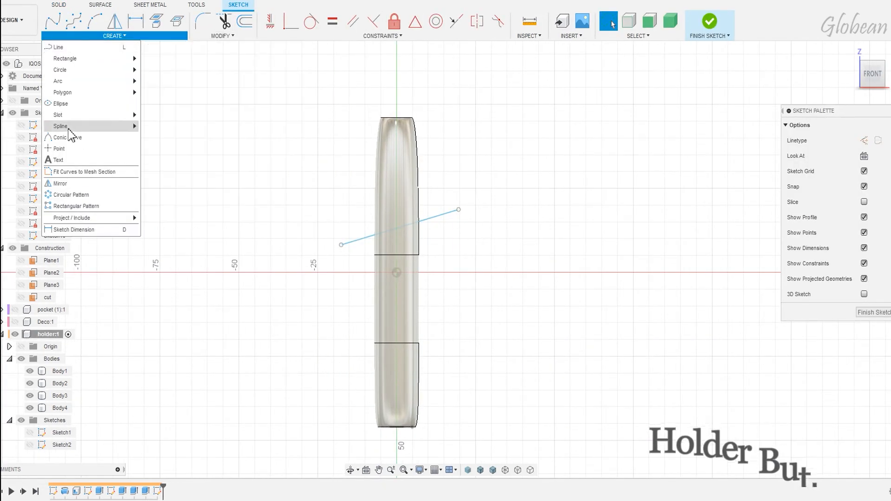
pyautogui.moveTo(159, 123)
pyautogui.click(190, 123)
pyautogui.scroll(2, 399, 230)
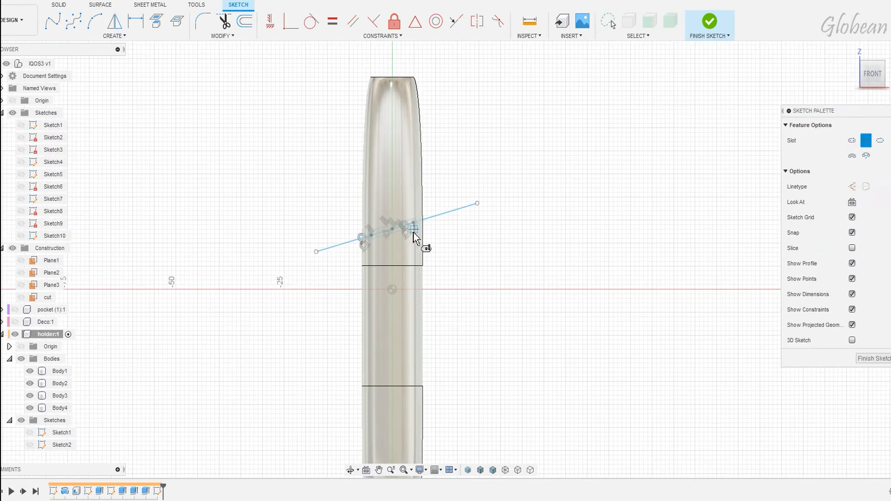
pyautogui.scroll(3, 397, 231)
# Step: Dimension the slot's centre-to-centre length to 8 mm and constrain its midpoint vertically in line with the origin
pyautogui.press('d')
pyautogui.click(374, 233)
pyautogui.click(391, 261)
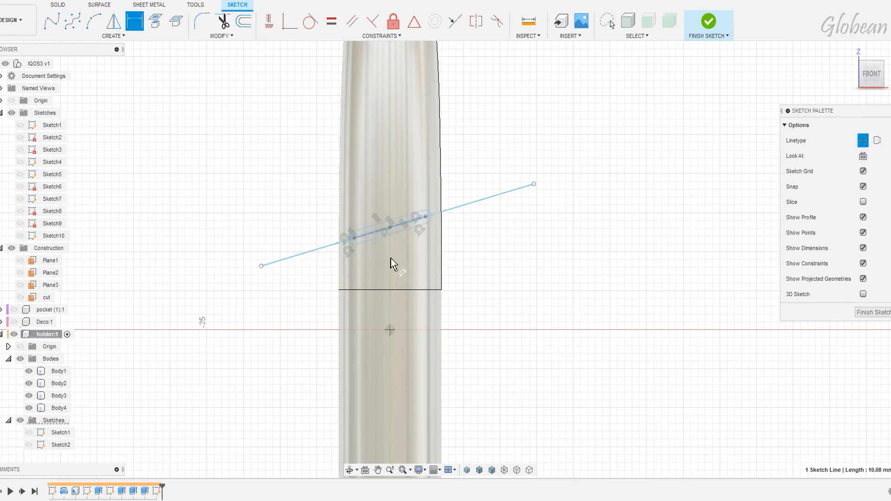
pyautogui.rightClick(406, 244)
pyautogui.click(407, 307)
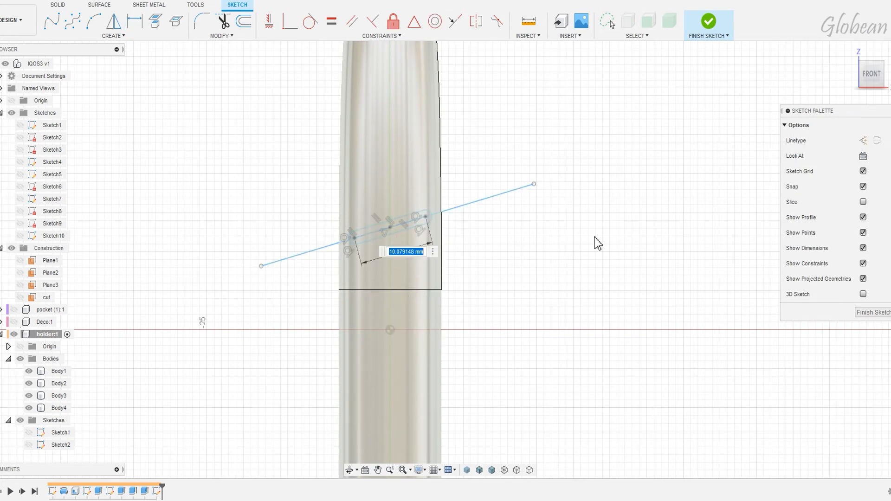
pyautogui.write('6.5')
pyautogui.press('Return')
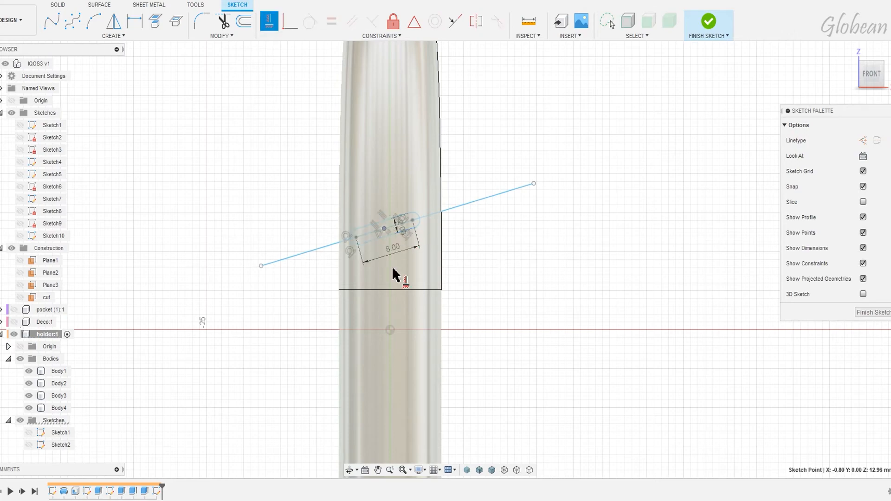
pyautogui.click(390, 330)
pyautogui.press('Escape')
# Step: Finish the slot sketch and extrude both slot profiles about 13.7 mm out through the holder's front wall
pyautogui.scroll(-2, 406, 241)
pyautogui.moveTo(406, 242); pyautogui.dragTo(461, 246, button='middle')
pyautogui.scroll(-2, 519, 206)
pyautogui.click(503, 218)
pyautogui.scroll(3, 464, 211)
pyautogui.press('e')
pyautogui.click(464, 236)
pyautogui.click(462, 244)
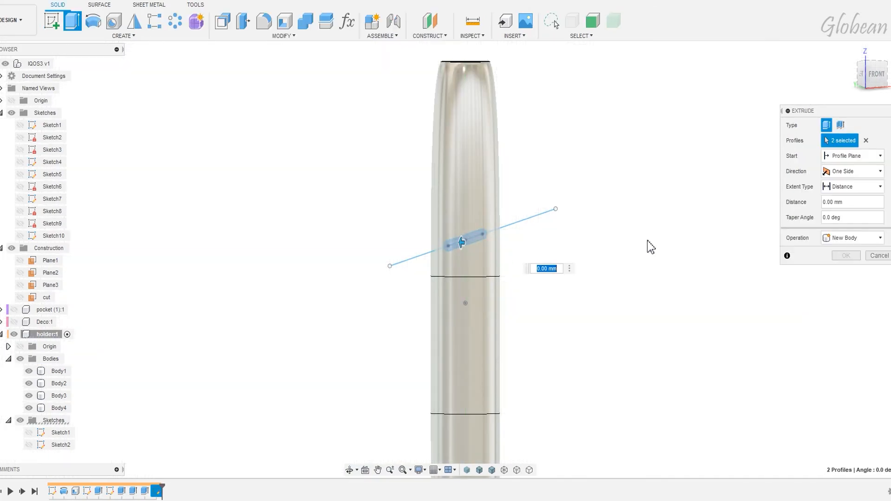
pyautogui.keyDown('shift'); pyautogui.moveTo(651, 247); pyautogui.dragTo(612, 267, button='middle'); pyautogui.keyUp('shift')
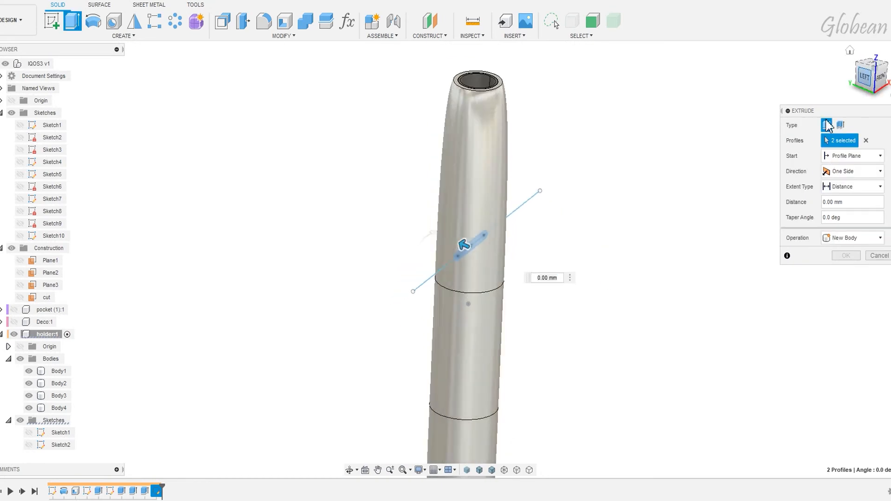
pyautogui.click(865, 77)
pyautogui.moveTo(464, 241); pyautogui.dragTo(532, 240)
# Step: Start the slot extrusion from an offset of -4.55 mm and create it as a new body
pyautogui.click(842, 156)
pyautogui.click(839, 180)
pyautogui.doubleClick(837, 173)
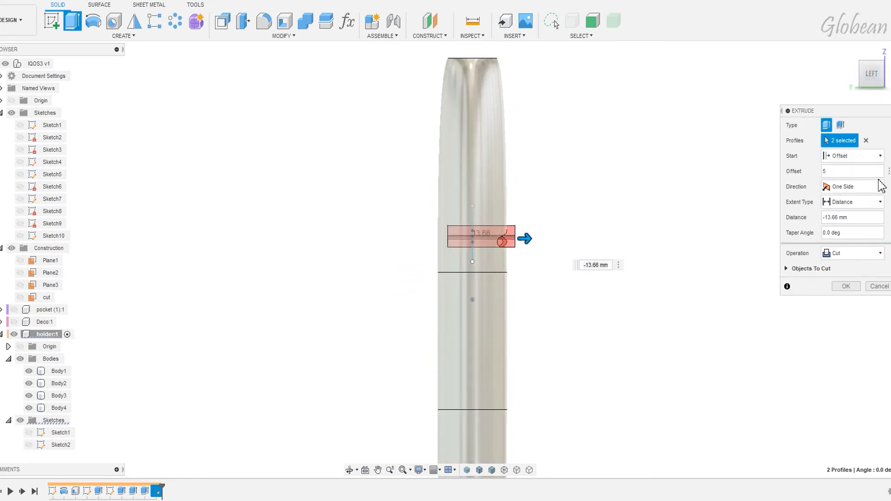
pyautogui.write('-4.')
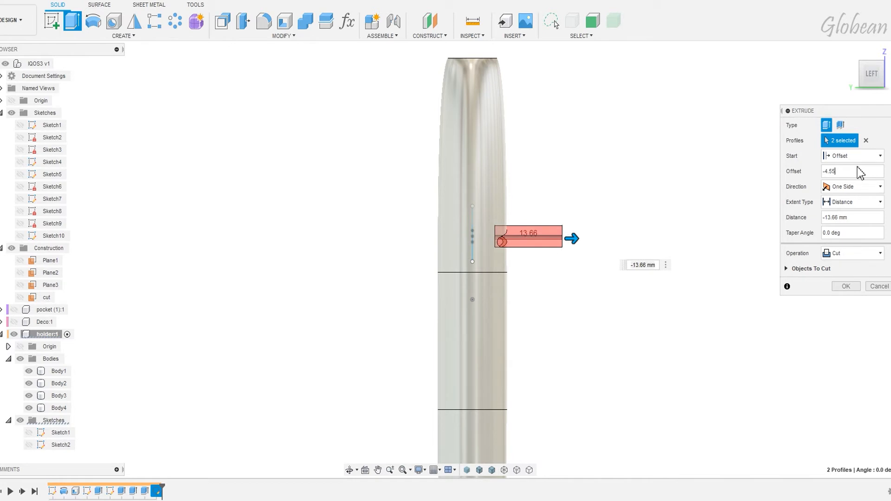
pyautogui.click(854, 253)
pyautogui.click(843, 311)
pyautogui.click(846, 286)
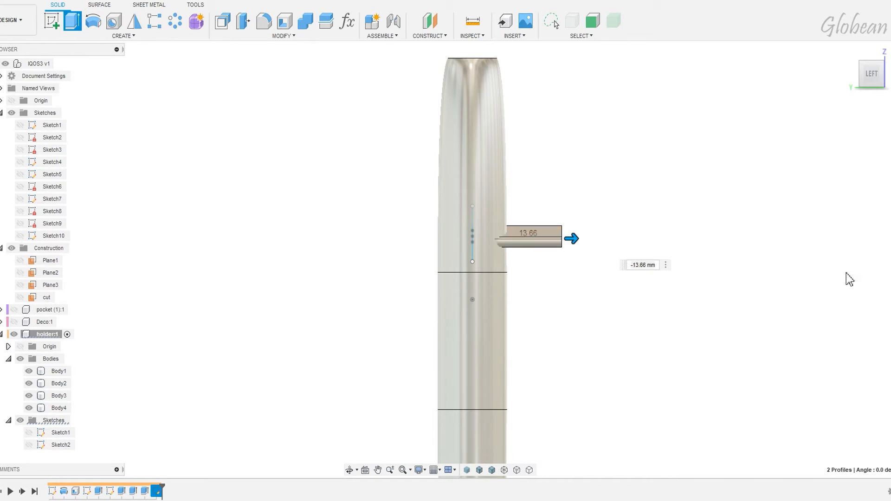
# Step: Shell the extruded slot body on the holder's front
pyautogui.keyDown('shift'); pyautogui.moveTo(794, 278); pyautogui.dragTo(603, 242, button='middle'); pyautogui.keyUp('shift')
pyautogui.click(285, 20)
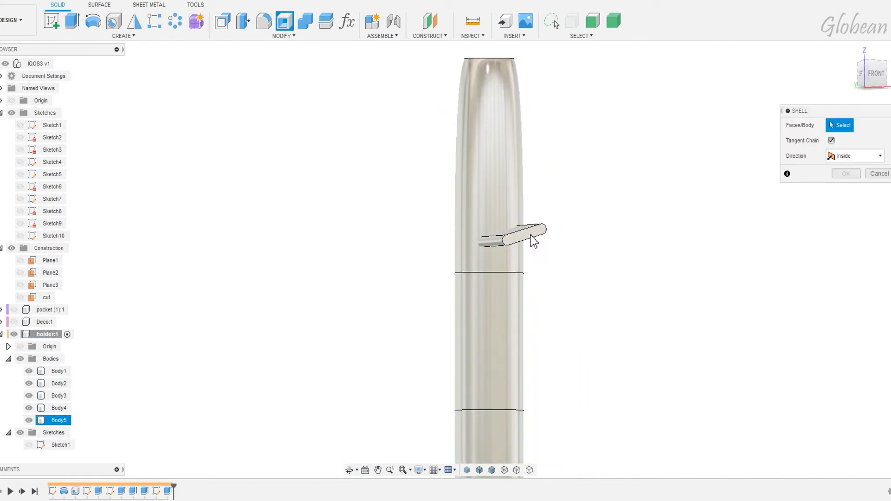
pyautogui.click(511, 236)
pyautogui.press('Return')
# Step: Cut the shelled slot body out of the holder's outer body with Combine
pyautogui.click(306, 21)
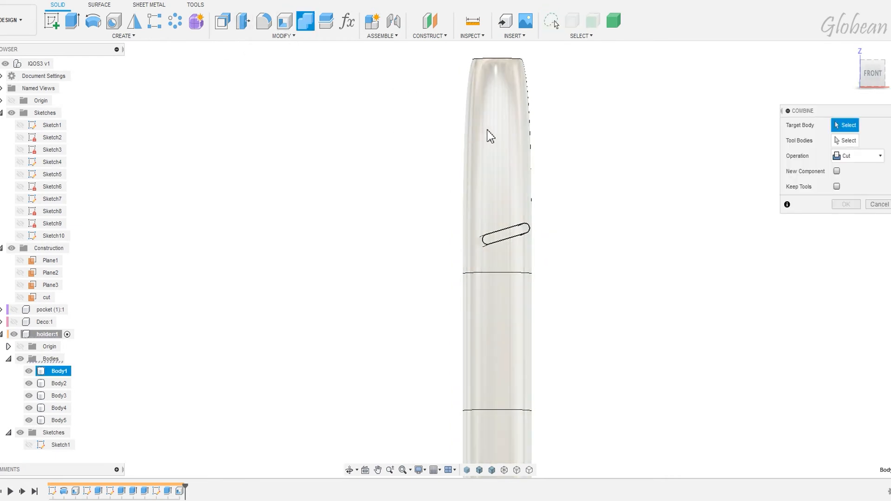
pyautogui.click(488, 131)
pyautogui.keyDown('shift'); pyautogui.moveTo(489, 135); pyautogui.dragTo(566, 158, button='middle'); pyautogui.keyUp('shift')
pyautogui.click(555, 234)
pyautogui.press('Return')
pyautogui.keyDown('shift'); pyautogui.moveTo(714, 228); pyautogui.dragTo(656, 223, button='middle'); pyautogui.keyUp('shift')
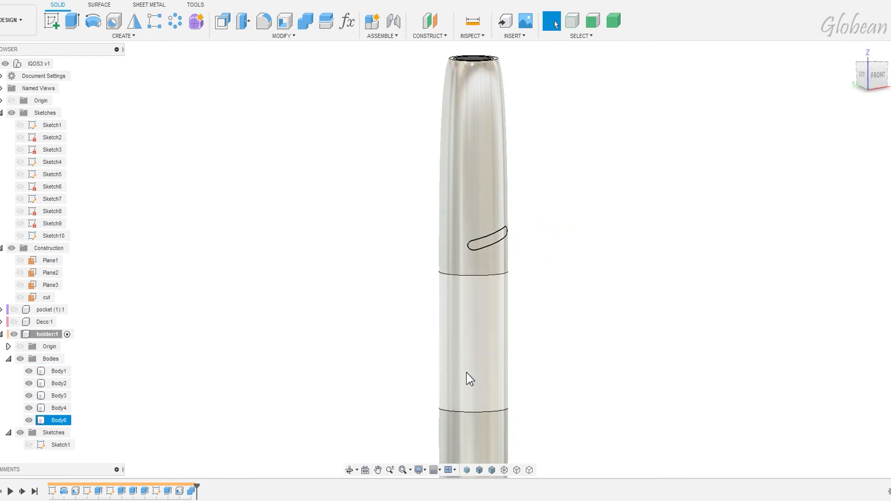
# Step: Rename Body1, the slot-shaped piece on the holder's front, as Button
pyautogui.scroll(-1, 33, 450)
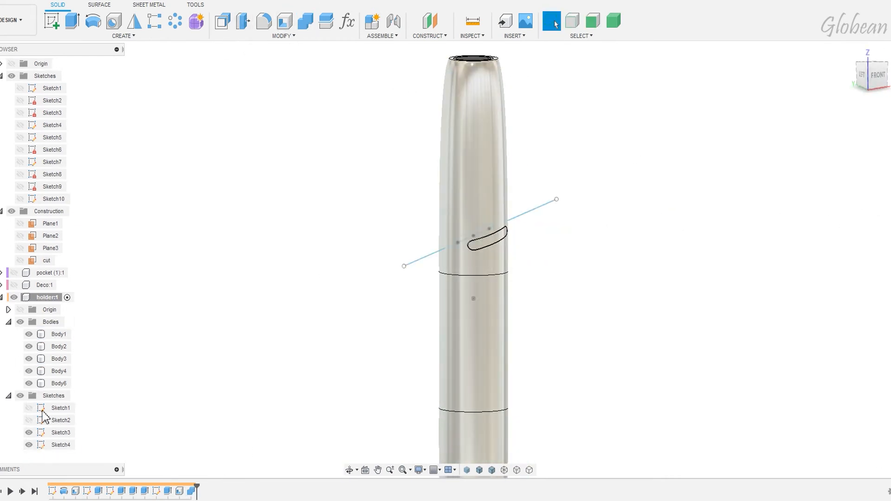
pyautogui.click(60, 335)
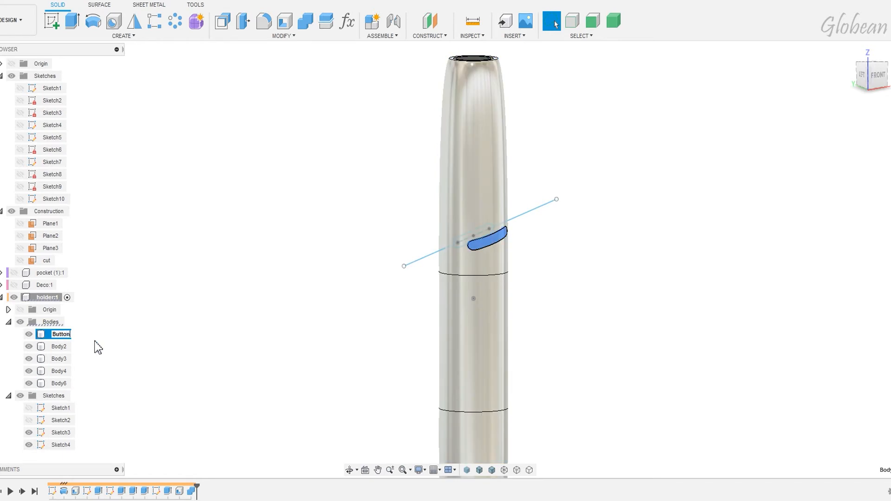
pyautogui.click(511, 297)
# Step: Split the holder's outer body along the sloping sketch line through the button
pyautogui.scroll(2, 493, 232)
pyautogui.click(326, 21)
pyautogui.click(499, 155)
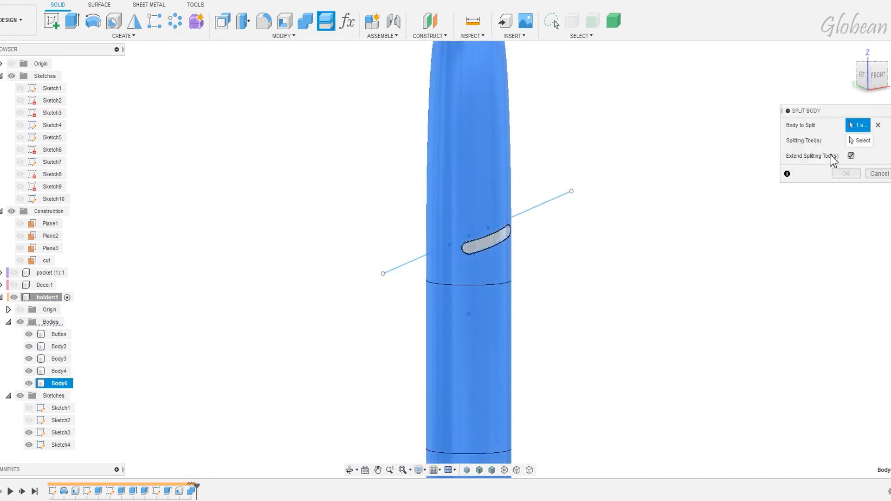
pyautogui.click(858, 141)
pyautogui.click(542, 203)
pyautogui.click(851, 176)
# Step: Move the holder body above the sloping split slightly upward
pyautogui.scroll(-2, 627, 325)
pyautogui.click(877, 75)
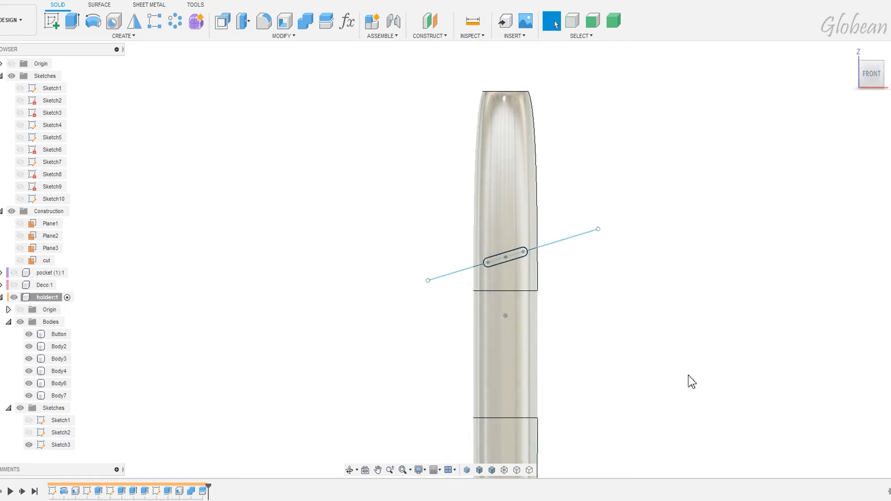
pyautogui.scroll(-3, 691, 373)
pyautogui.moveTo(697, 363); pyautogui.dragTo(674, 266, button='middle')
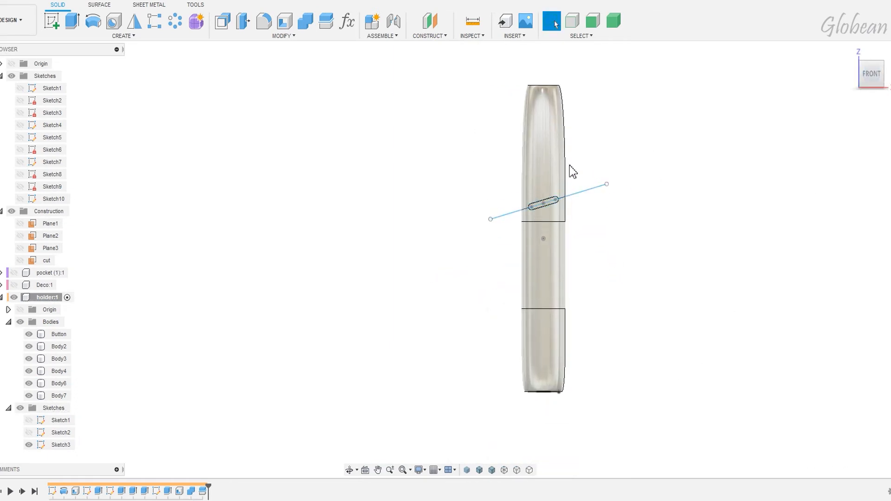
pyautogui.click(59, 396)
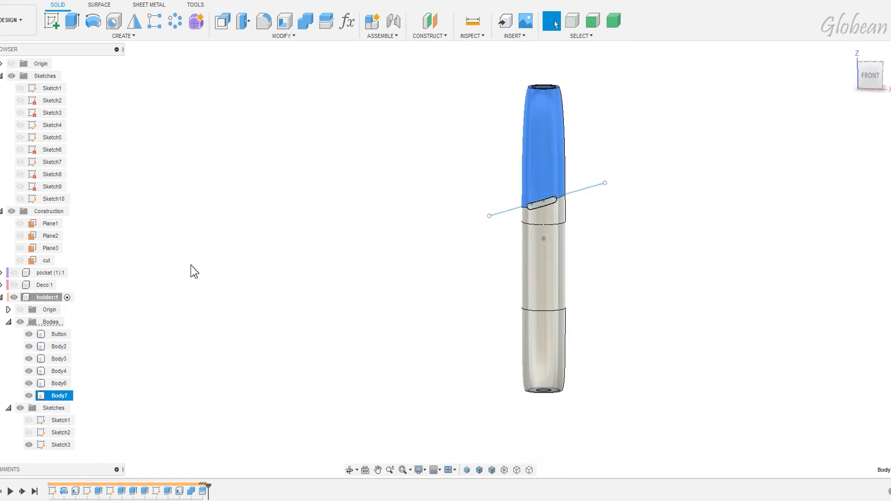
pyautogui.press('m')
pyautogui.press('Return')
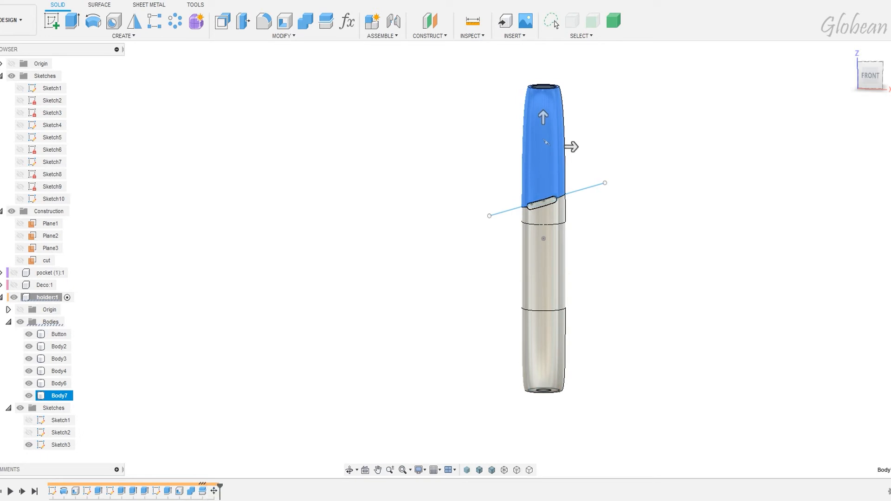
# Step: Move the Button body 0.05 mm along the Z axis
pyautogui.scroll(4, 441, 250)
pyautogui.scroll(1, 626, 141)
pyautogui.keyDown('shift'); pyautogui.moveTo(592, 216); pyautogui.dragTo(655, 223, button='middle'); pyautogui.keyUp('shift')
pyautogui.click(53, 337)
pyautogui.press('m')
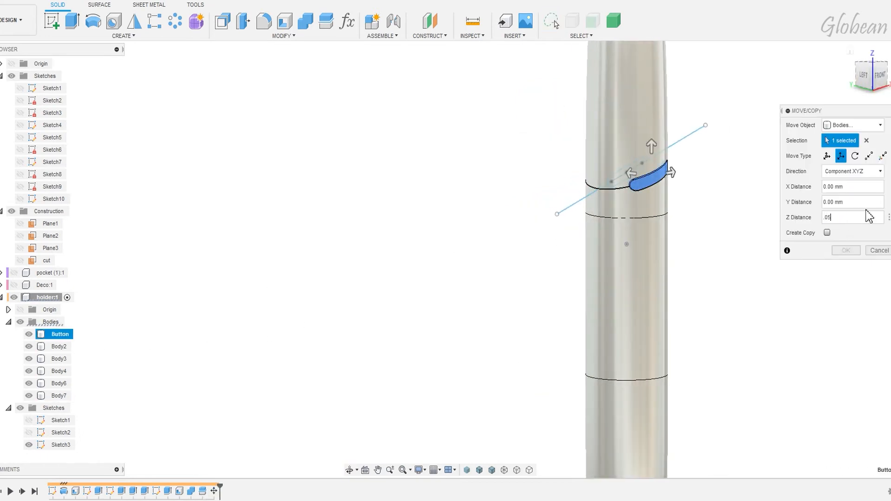
pyautogui.press('Return')
# Step: Offset the button's front face outward by 0.2 mm
pyautogui.press('q')
pyautogui.click(650, 181)
pyautogui.write('.2')
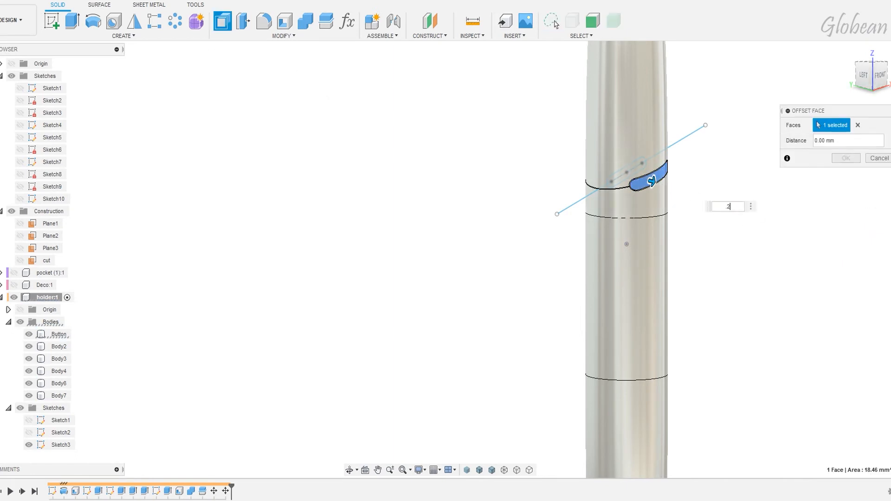
pyautogui.keyDown('shift'); pyautogui.moveTo(741, 198); pyautogui.dragTo(572, 177, button='middle'); pyautogui.keyUp('shift')
pyautogui.press('Return')
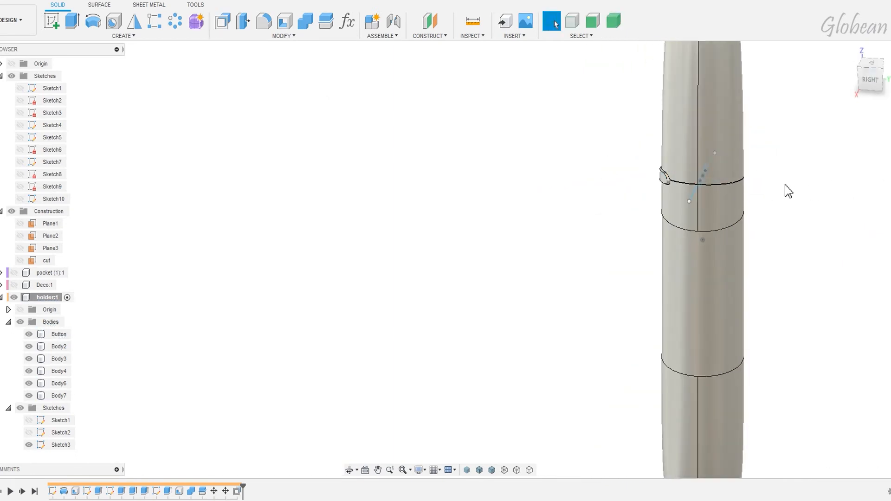
# Step: Fillet four edges around the button and its opening in the holder with a 0.2 mm radius
pyautogui.scroll(2, 785, 179)
pyautogui.keyDown('shift'); pyautogui.moveTo(747, 172); pyautogui.dragTo(774, 162, button='middle'); pyautogui.keyUp('shift')
pyautogui.press('f')
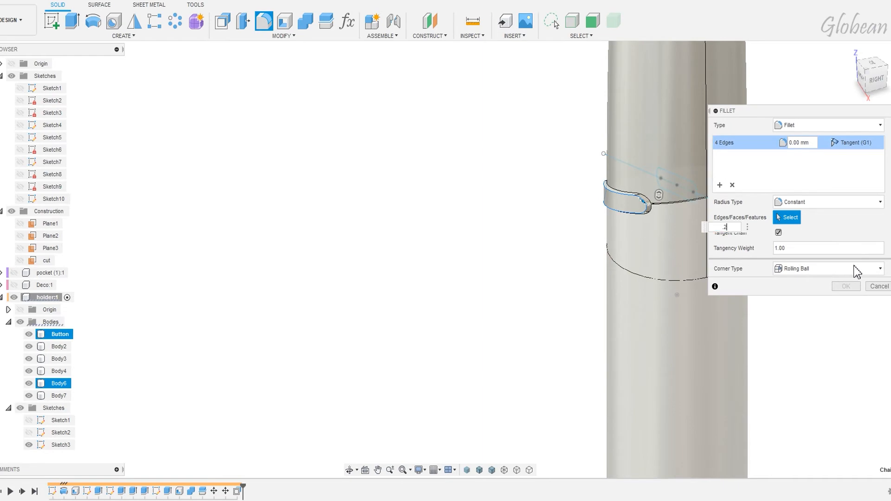
pyautogui.press('Return')
pyautogui.keyDown('shift'); pyautogui.moveTo(741, 233); pyautogui.dragTo(822, 212, button='middle'); pyautogui.keyUp('shift')
pyautogui.scroll(-1, 639, 279)
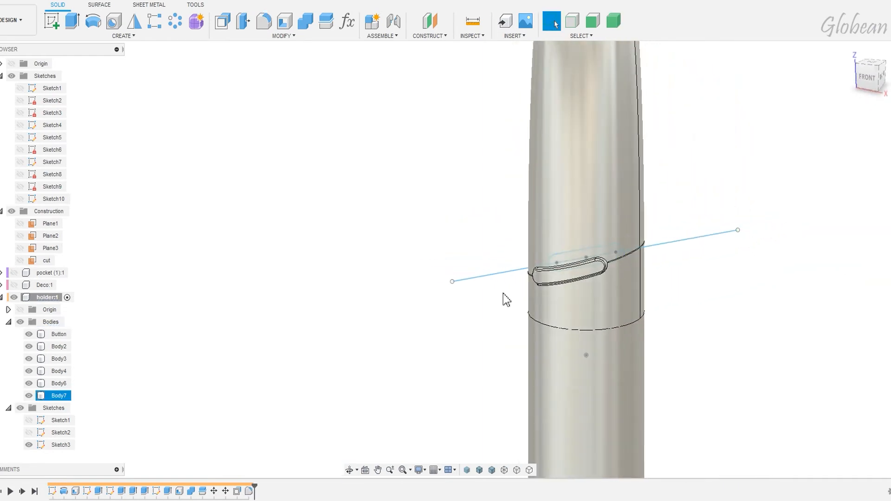
# Step: Reopen the button's slot sketch and draw a small centre-to-centre slot about 1.3 mm wide along the sloping line
pyautogui.doubleClick(156, 491)
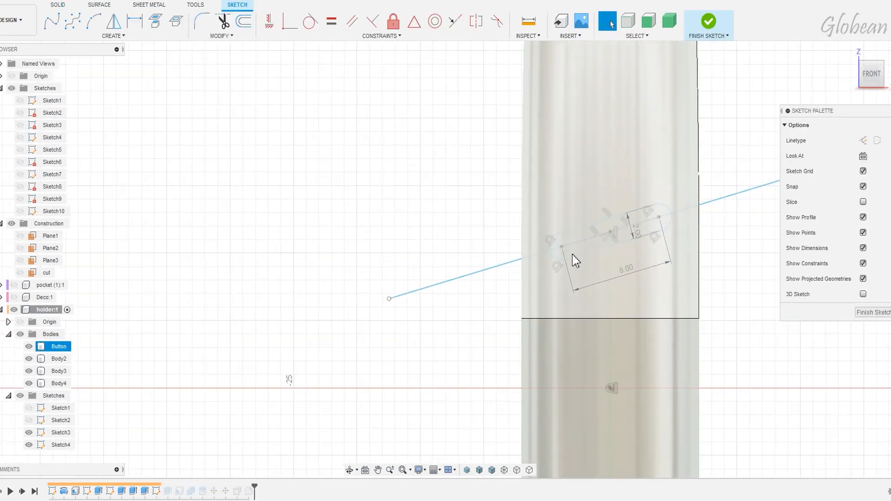
pyautogui.click(51, 35)
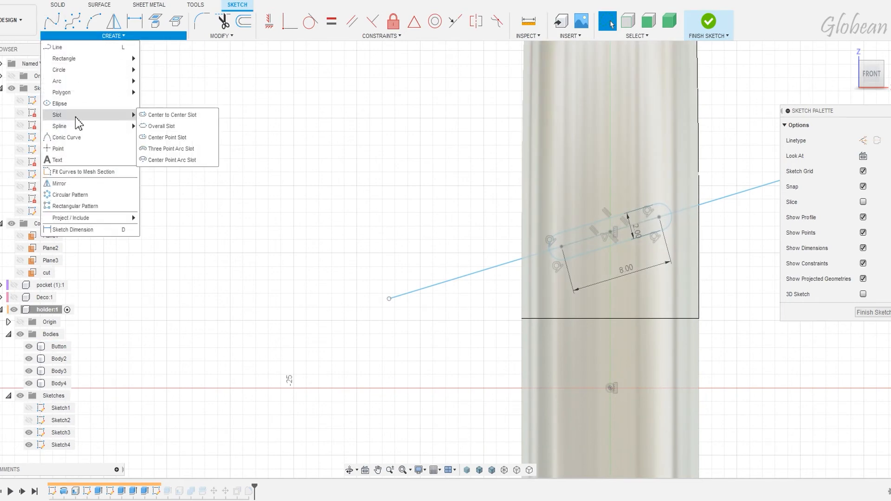
pyautogui.click(172, 115)
pyautogui.scroll(2, 600, 212)
pyautogui.click(625, 240)
pyautogui.scroll(3, 646, 236)
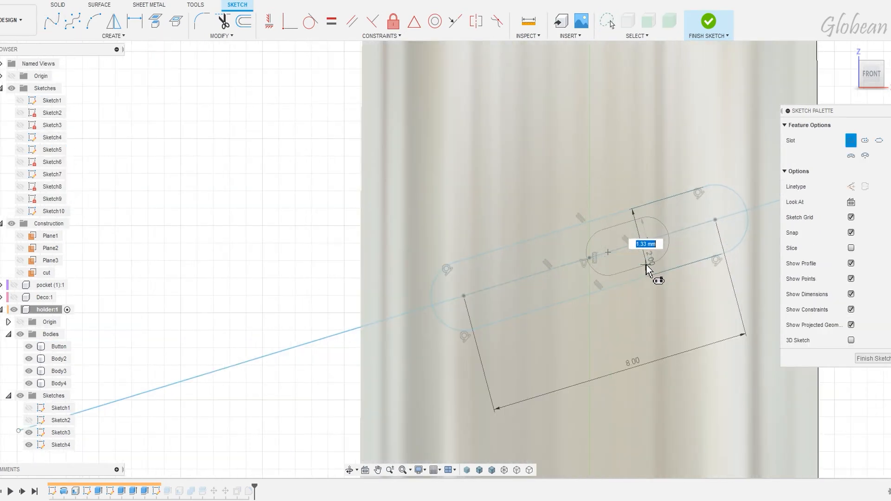
pyautogui.click(678, 251)
pyautogui.press('Escape')
# Step: Duplicate the small slot and place the copy near the raised end of the 8 mm slot
pyautogui.doubleClick(633, 223)
pyautogui.hotkey('ctrl', 'c')
pyautogui.hotkey('ctrl', 'v')
pyautogui.moveTo(646, 283); pyautogui.dragTo(730, 257)
pyautogui.moveTo(682, 274); pyautogui.dragTo(612, 337, button='middle')
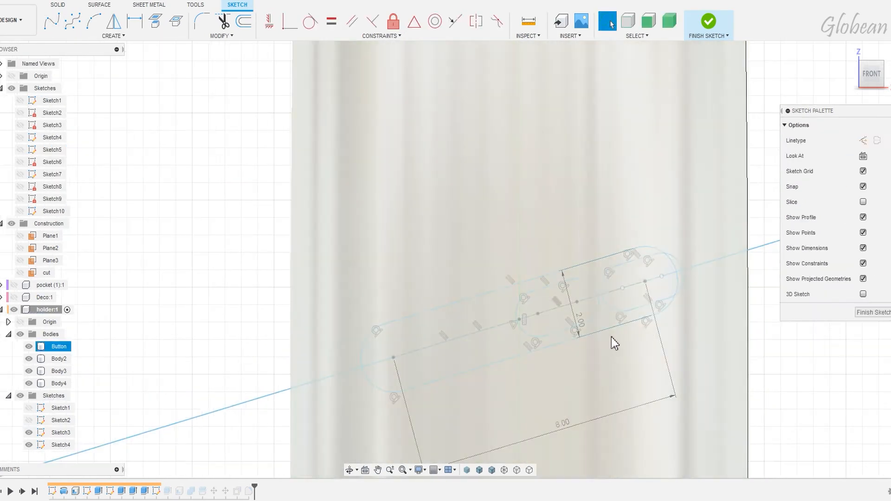
# Step: Reposition both small slots inside the 8 mm slot and constrain the copy's centre point coincident with the sloping line
pyautogui.doubleClick(561, 331)
pyautogui.moveTo(562, 331); pyautogui.dragTo(531, 341)
pyautogui.doubleClick(640, 307)
pyautogui.moveTo(640, 307); pyautogui.dragTo(615, 309)
pyautogui.click(290, 21)
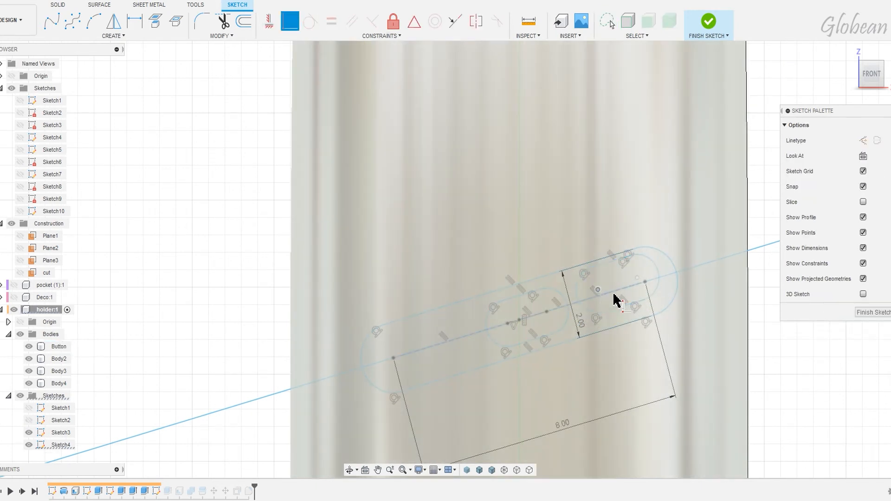
pyautogui.click(600, 295)
pyautogui.click(574, 304)
# Step: Dimension the end radius of both small slots to 0.5 mm and finish the sketch
pyautogui.click(486, 348)
pyautogui.write('0.5')
pyautogui.press('Return')
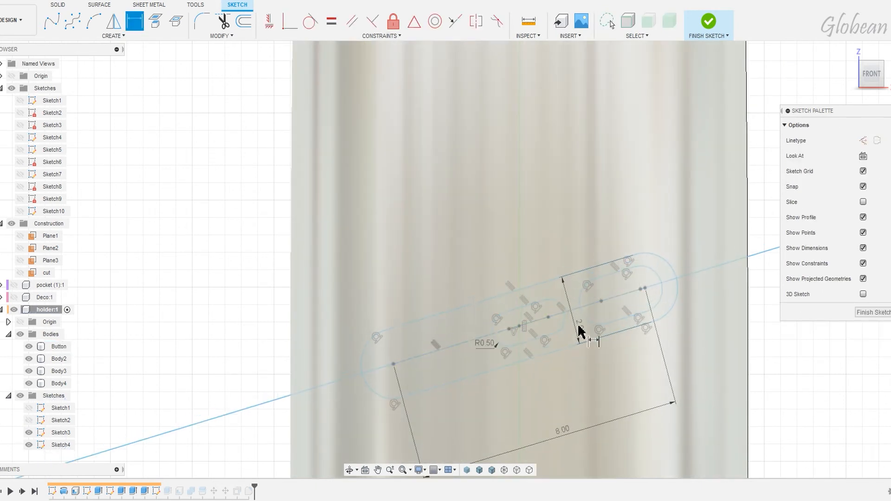
pyautogui.click(583, 318)
pyautogui.click(583, 328)
pyautogui.write('0.5')
pyautogui.press('Return')
pyautogui.press('Escape')
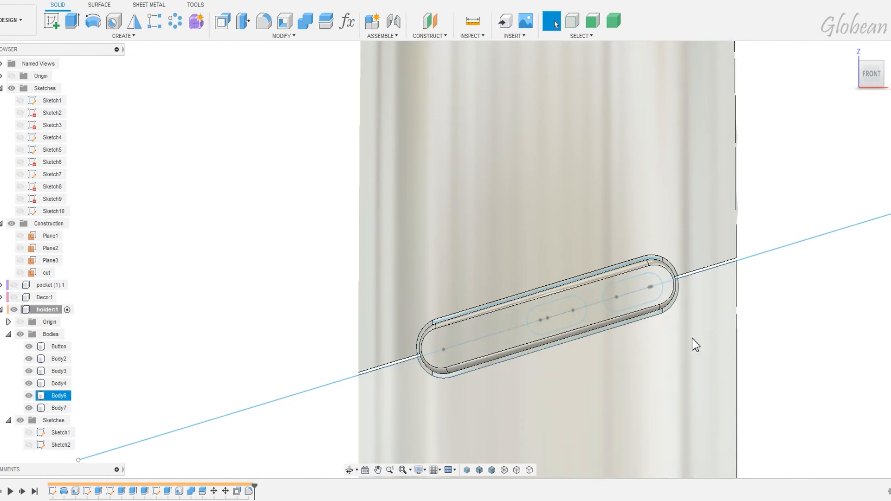
# Step: Extrude the four profiles of the two small slots about 2.85 mm toward the button's front
pyautogui.scroll(-3, 575, 359)
pyautogui.scroll(-2, 598, 361)
pyautogui.click(328, 277)
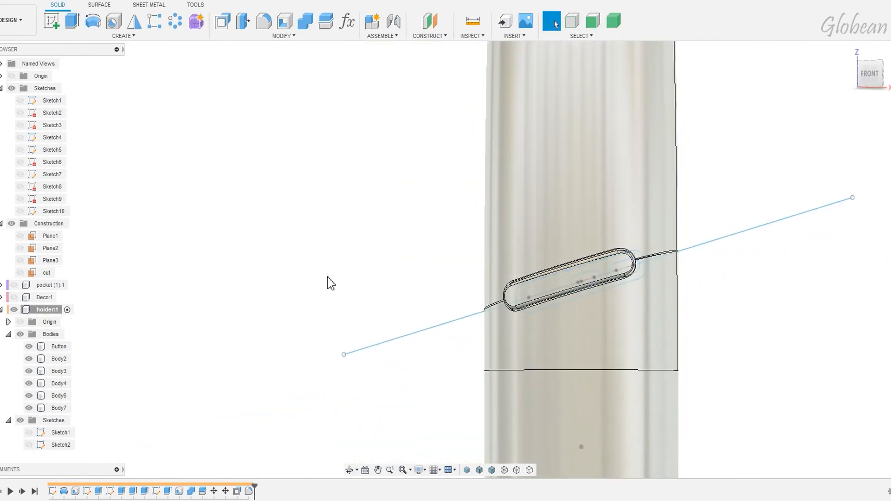
pyautogui.click(83, 26)
pyautogui.click(592, 290)
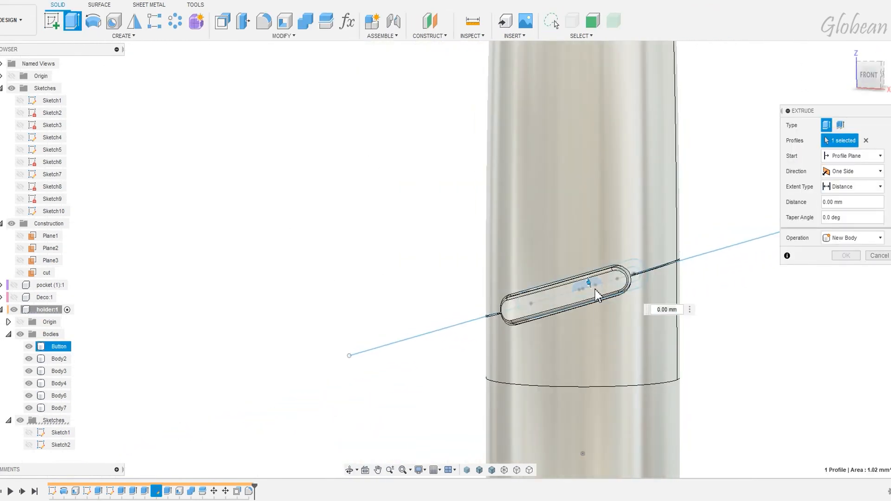
pyautogui.click(595, 290)
pyautogui.click(611, 327)
pyautogui.click(635, 274)
pyautogui.click(650, 319)
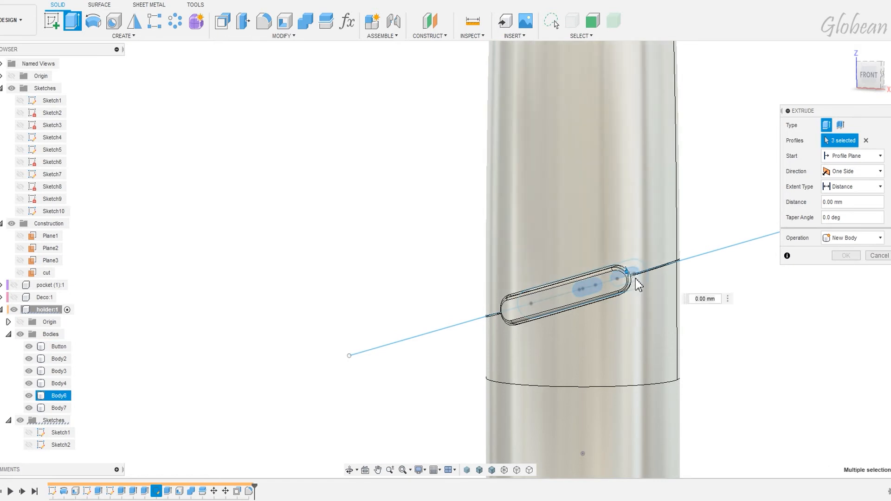
pyautogui.keyDown('shift'); pyautogui.moveTo(758, 265); pyautogui.dragTo(689, 281, button='middle'); pyautogui.keyUp('shift')
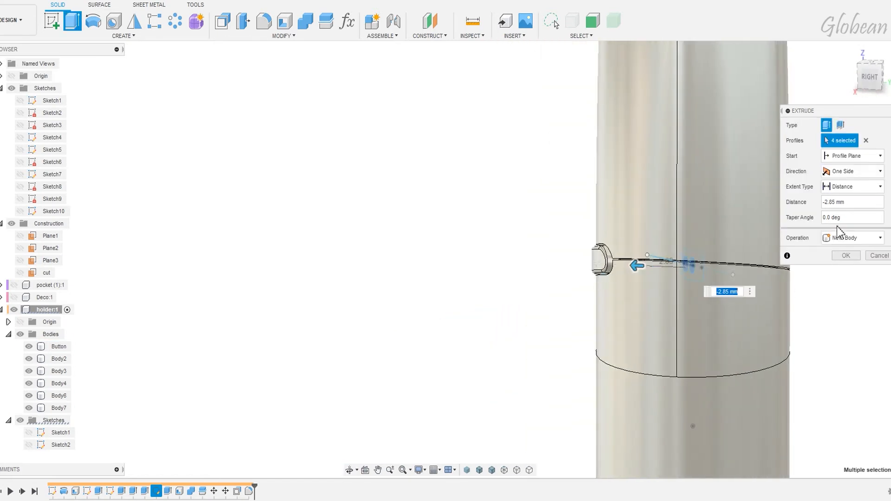
# Step: Start the small slots' extrusion from the button's front face and create it as new bodies
pyautogui.click(854, 158)
pyautogui.click(842, 168)
pyautogui.click(841, 192)
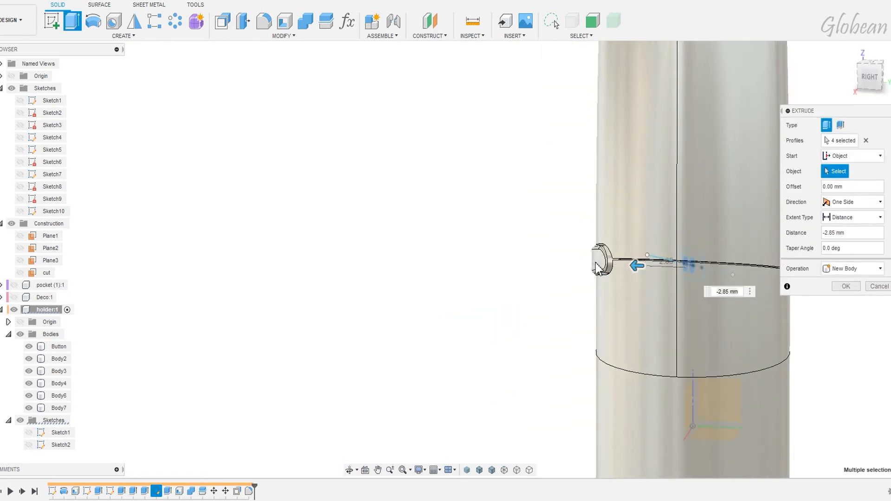
pyautogui.click(599, 263)
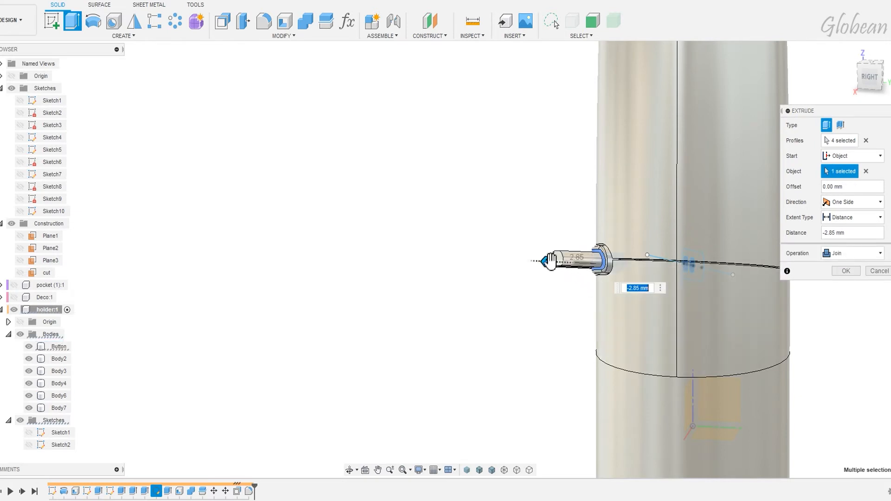
pyautogui.click(844, 255)
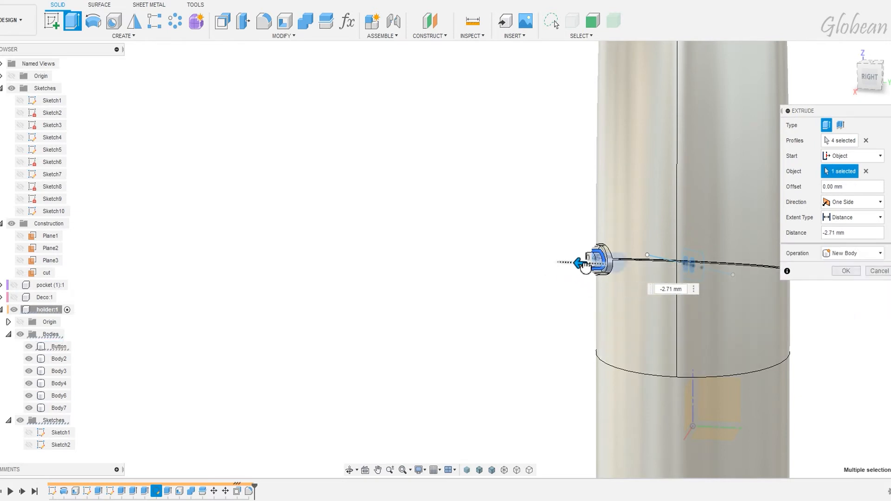
pyautogui.press('Return')
# Step: Hide the Button body to expose the two small slot bodies
pyautogui.keyDown('shift'); pyautogui.moveTo(603, 265); pyautogui.dragTo(416, 162, button='middle'); pyautogui.keyUp('shift')
pyautogui.scroll(3, 620, 272)
pyautogui.click(222, 21)
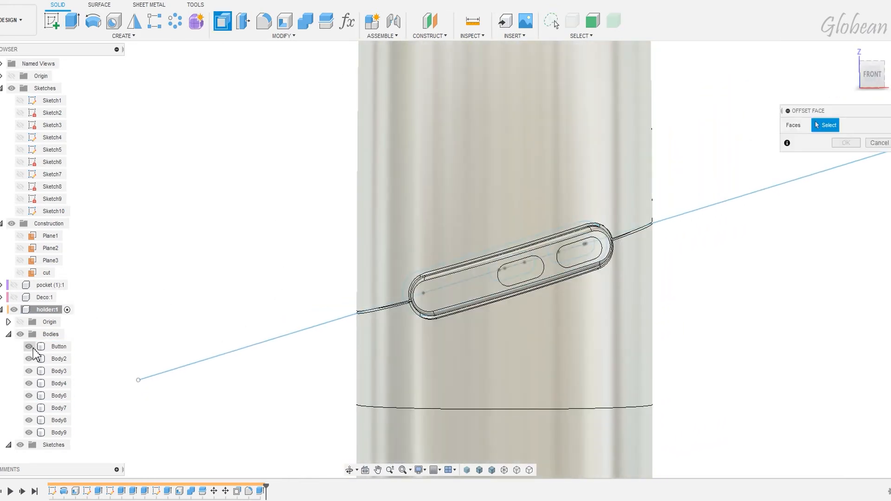
pyautogui.click(29, 346)
# Step: Try to offset the front faces of the two small slot bodies by 0.05 mm
pyautogui.click(520, 271)
pyautogui.click(584, 253)
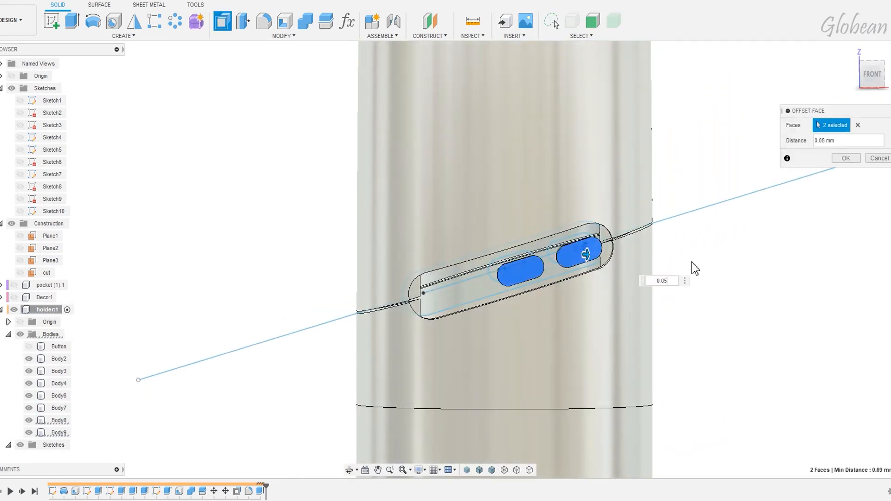
pyautogui.press('Return')
pyautogui.click(29, 347)
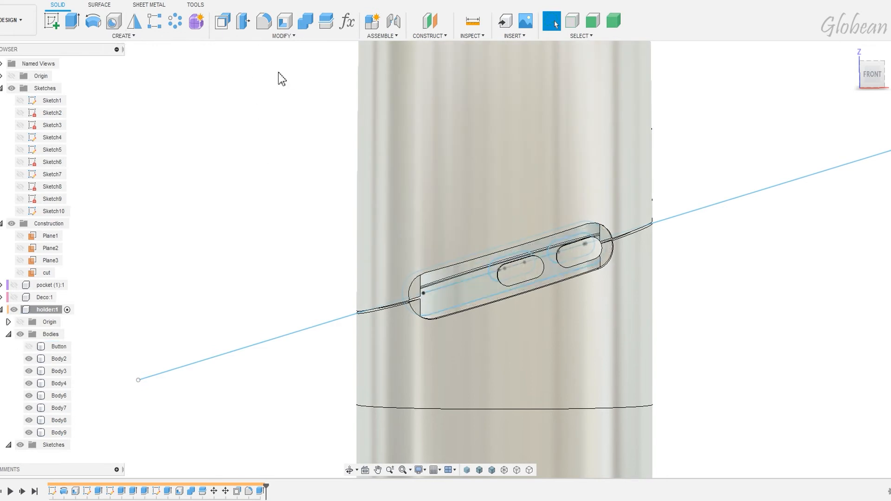
# Step: Shell the two small slot bodies with a 0.05 mm inside thickness and show the Button body again
pyautogui.click(285, 20)
pyautogui.click(520, 271)
pyautogui.click(580, 253)
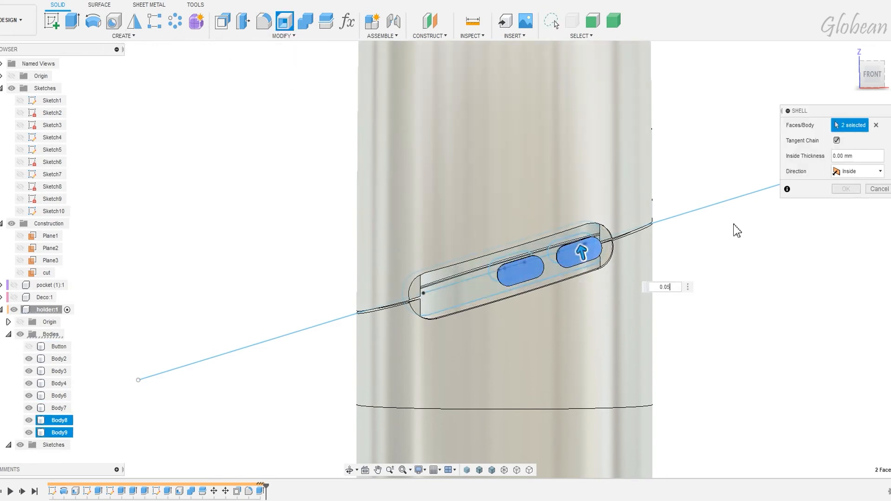
pyautogui.write('0.05')
pyautogui.press('Return')
pyautogui.click(28, 347)
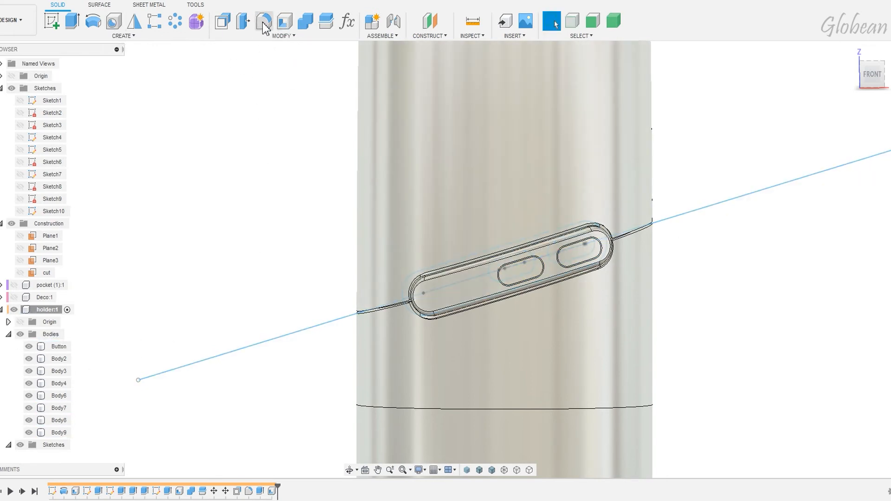
# Step: Combine the Button body with the two small slot bodies using the Cut operation, without keeping the tools
pyautogui.click(305, 21)
pyautogui.click(468, 258)
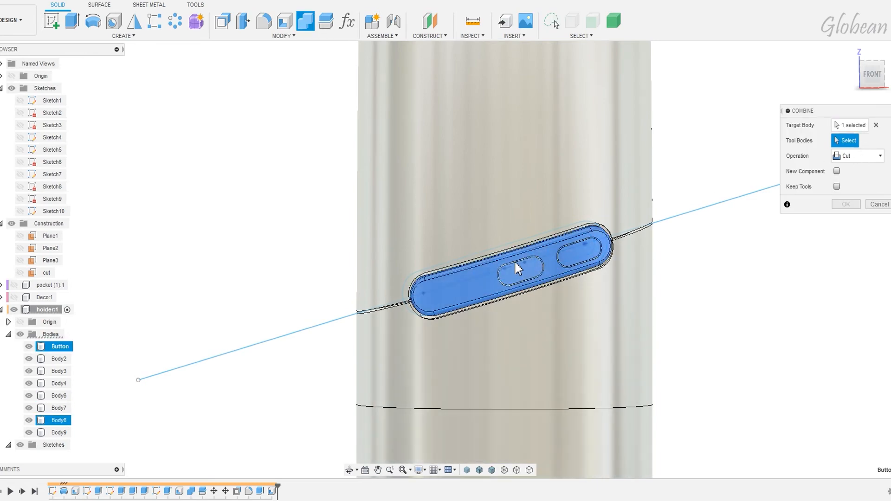
pyautogui.scroll(6, 514, 260)
pyautogui.click(595, 235)
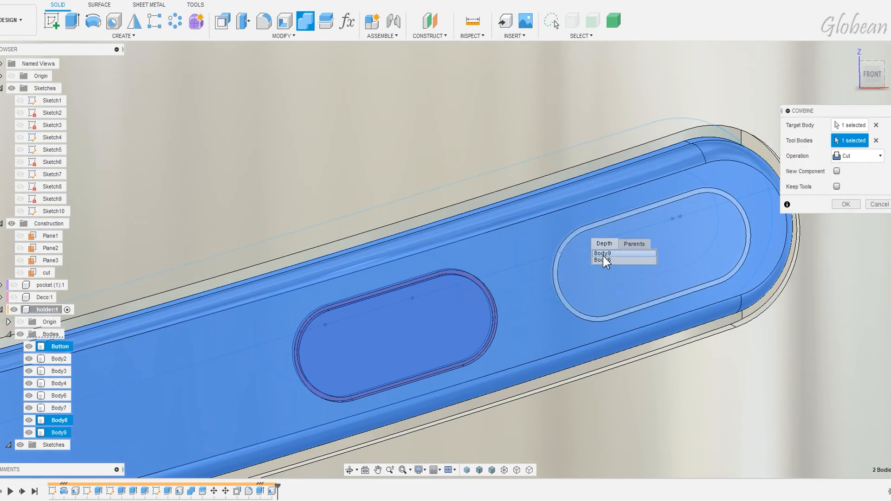
pyautogui.click(603, 254)
pyautogui.scroll(-1, 717, 260)
pyautogui.click(846, 205)
# Step: Rename the two small slot insert bodies as light and light (1)
pyautogui.click(63, 419)
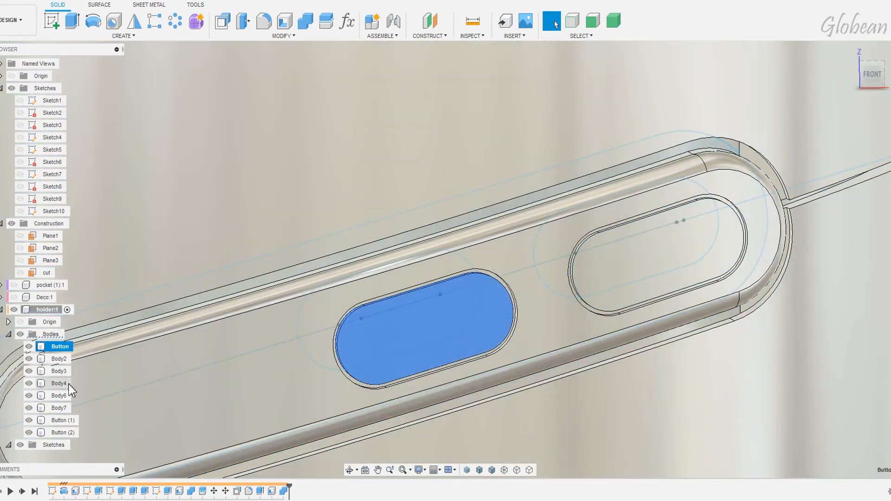
pyautogui.keyDown('ctrl'); pyautogui.click(77, 421); pyautogui.keyUp('ctrl')
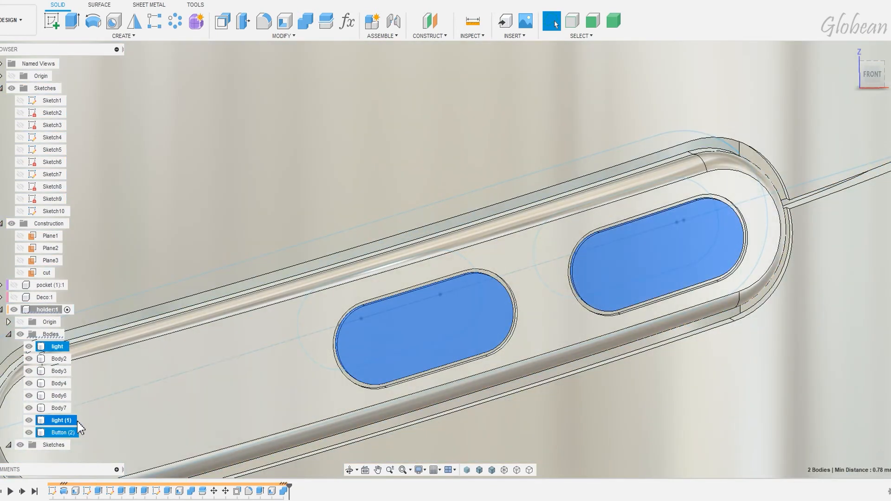
pyautogui.click(852, 51)
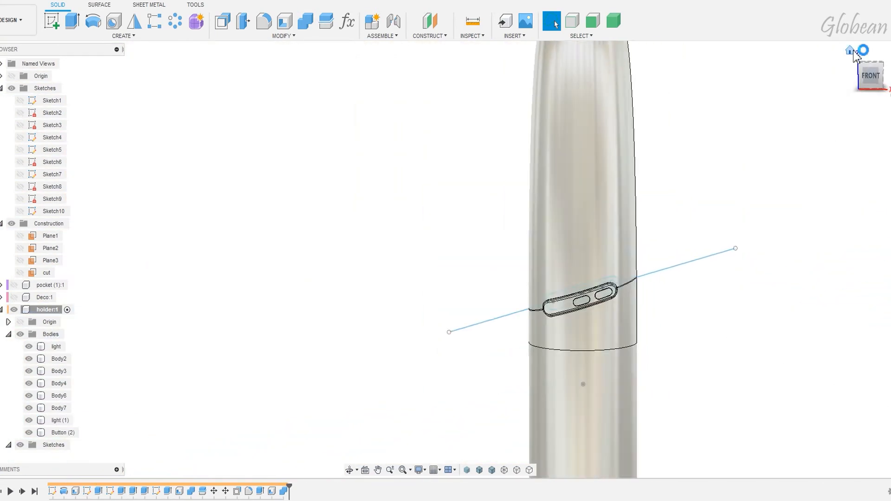
pyautogui.doubleClick(238, 493)
pyautogui.press('Escape')
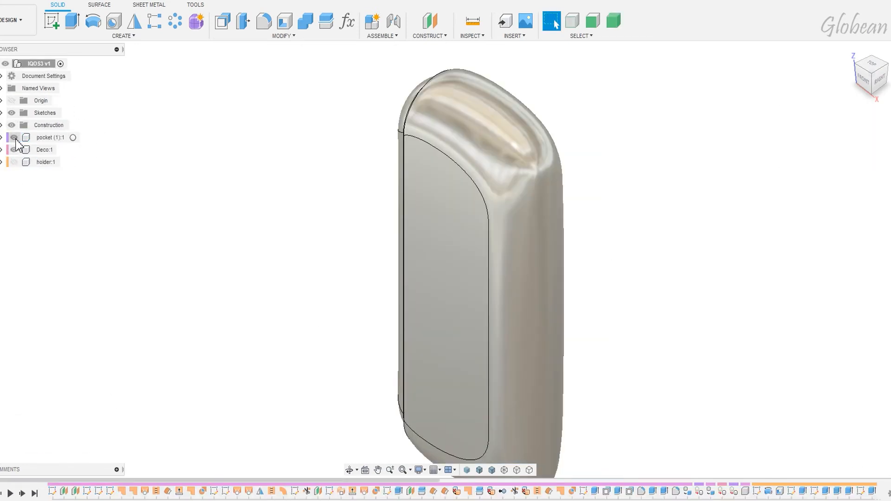
# Step: Hide the Deco component, activate the pocket (1) component and list its bodies in the back view
pyautogui.keyDown('shift'); pyautogui.moveTo(219, 153); pyautogui.dragTo(865, 98, button='middle'); pyautogui.keyUp('shift')
pyautogui.click(872, 76)
pyautogui.click(14, 150)
pyautogui.click(74, 138)
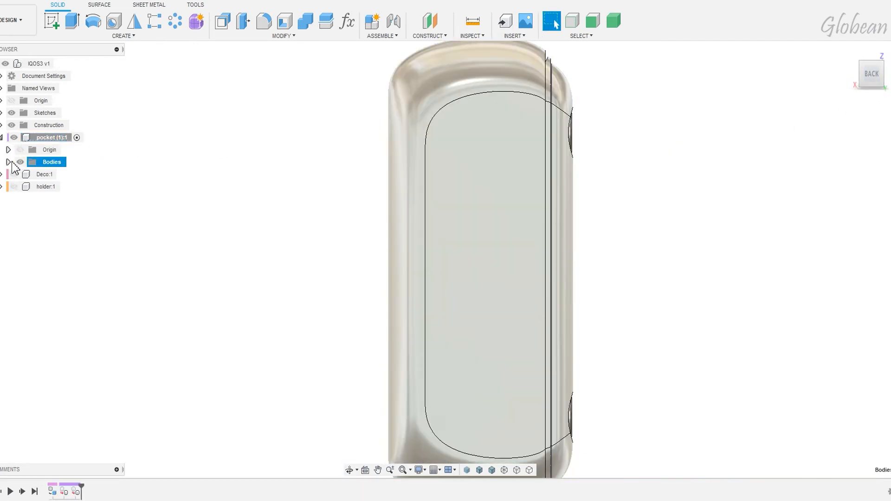
pyautogui.click(8, 162)
# Step: Move the pocket (1) body -0.5 mm along X
pyautogui.click(65, 175)
pyautogui.press('m')
pyautogui.click(842, 156)
pyautogui.moveTo(450, 289); pyautogui.dragTo(440, 243, button='middle')
pyautogui.moveTo(428, 226); pyautogui.dragTo(432, 226)
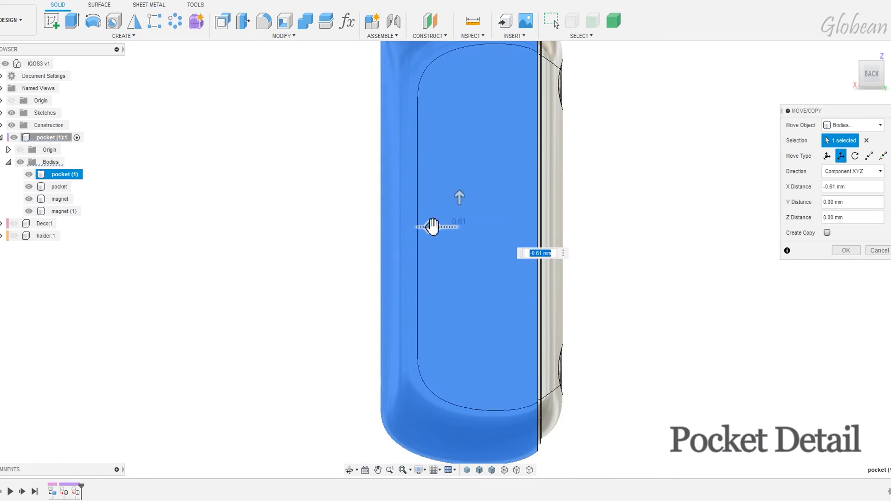
pyautogui.moveTo(547, 259); pyautogui.dragTo(536, 305, button='middle')
pyautogui.write('5')
pyautogui.press('Return')
# Step: Unstitch the narrow rim face along the seam from the pocket (1) body
pyautogui.keyDown('shift'); pyautogui.moveTo(560, 49); pyautogui.dragTo(439, 51, button='middle'); pyautogui.keyUp('shift')
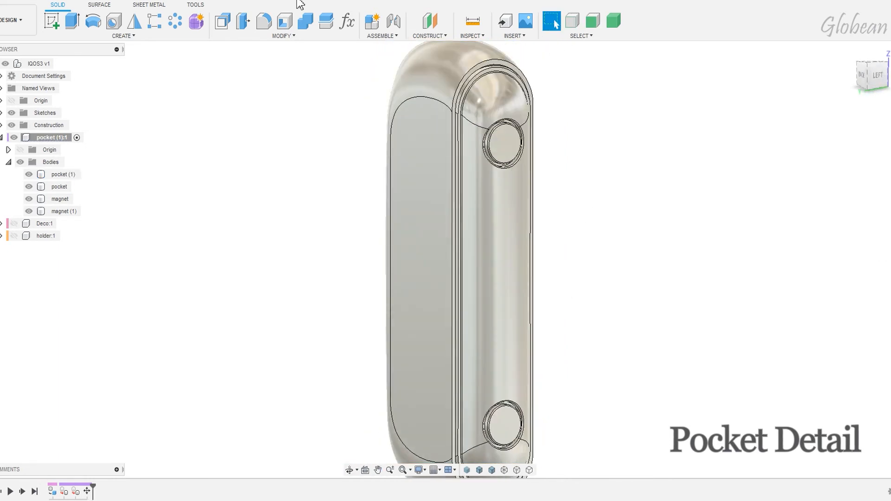
pyautogui.click(100, 4)
pyautogui.scroll(4, 516, 65)
pyautogui.click(504, 73)
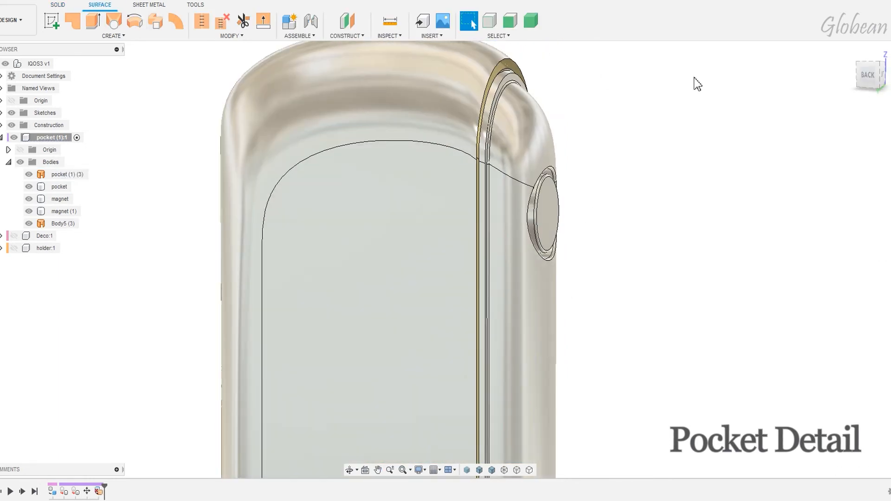
# Step: Sketch a short vertical line about 3.5 mm long across the upper wall of the pocket, just inside the seam
pyautogui.click(871, 74)
pyautogui.moveTo(474, 272); pyautogui.dragTo(482, 319)
pyautogui.click(479, 302)
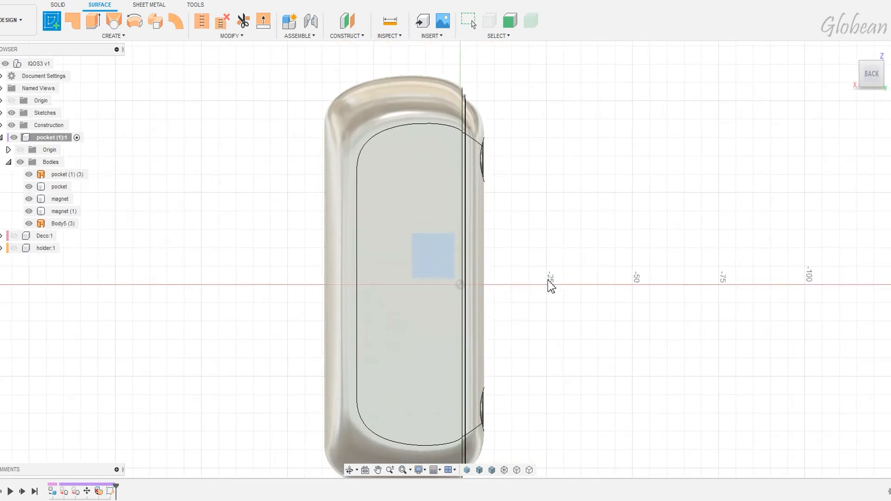
pyautogui.scroll(6, 461, 90)
pyautogui.press('l')
pyautogui.moveTo(466, 78); pyautogui.dragTo(457, 117, button='middle')
pyautogui.scroll(4, 448, 112)
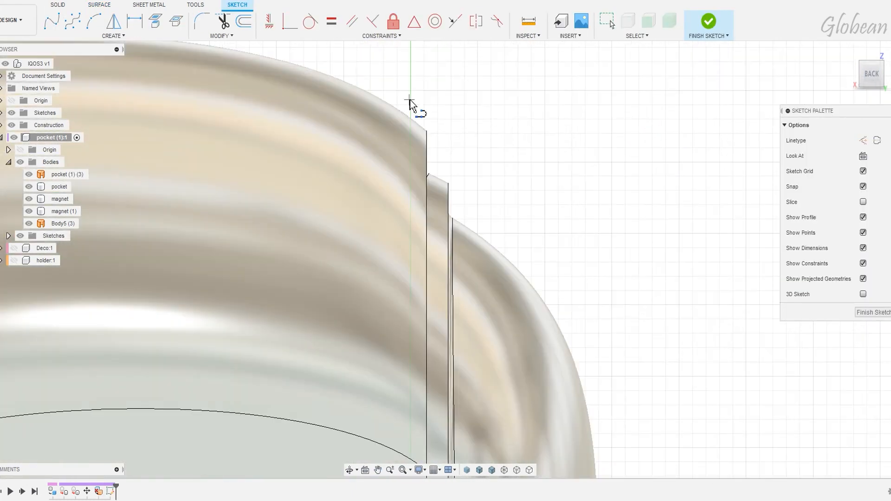
pyautogui.click(408, 198)
pyautogui.scroll(-1, 409, 199)
pyautogui.click(400, 198)
pyautogui.scroll(-1, 402, 198)
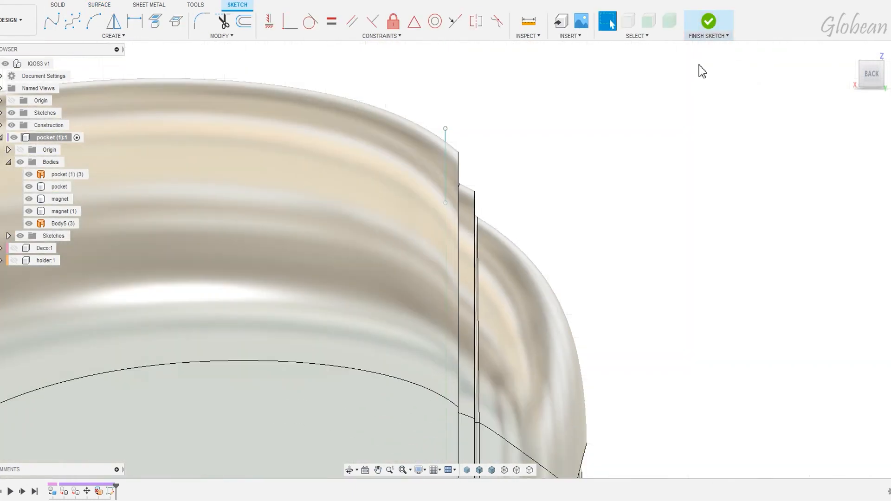
pyautogui.click(709, 22)
# Step: Edit the pocket (1) body's move distance and shift the short sketch line slightly closer to the seam
pyautogui.scroll(-2, 470, 60)
pyautogui.doubleClick(87, 491)
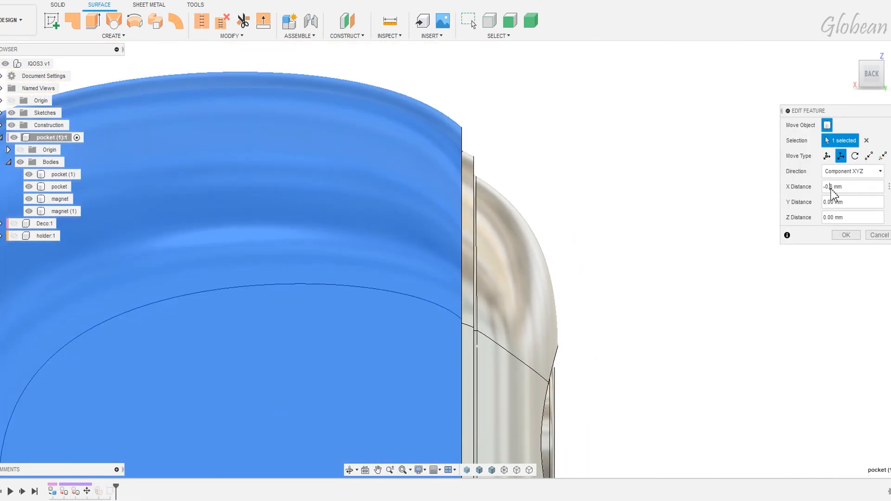
pyautogui.press('Return')
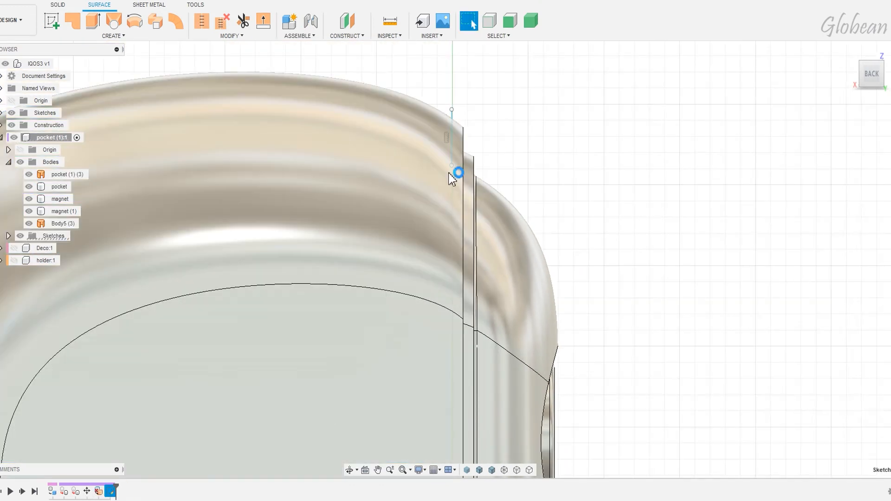
pyautogui.doubleClick(455, 124)
pyautogui.click(709, 21)
# Step: Trim the strip beside the seam off the pocket (1) surface, using the short sketch line as the trim tool
pyautogui.scroll(-1, 643, 154)
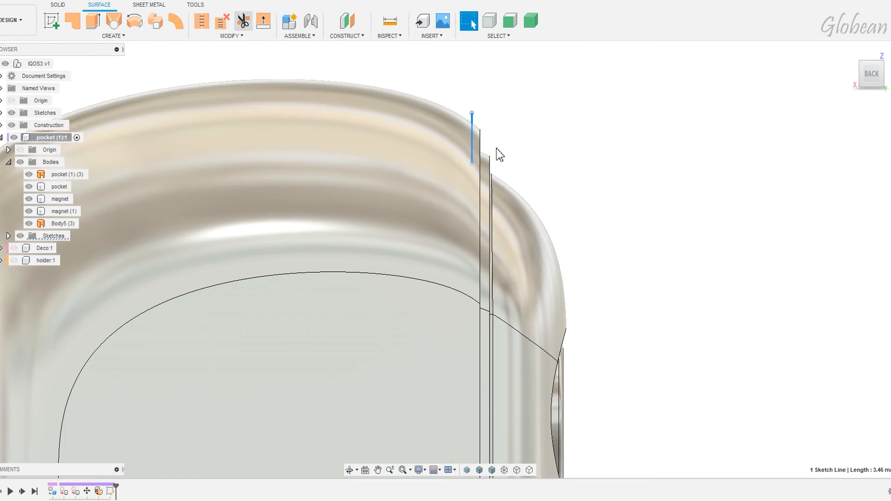
pyautogui.keyDown('shift'); pyautogui.moveTo(646, 146); pyautogui.dragTo(624, 153, button='middle'); pyautogui.keyUp('shift')
pyautogui.click(580, 100)
pyautogui.scroll(-1, 732, 311)
pyautogui.moveTo(732, 311); pyautogui.dragTo(675, 158, button='middle')
pyautogui.scroll(-5, 699, 263)
pyautogui.click(846, 143)
pyautogui.moveTo(710, 114); pyautogui.dragTo(667, 231, button='middle')
pyautogui.scroll(5, 615, 186)
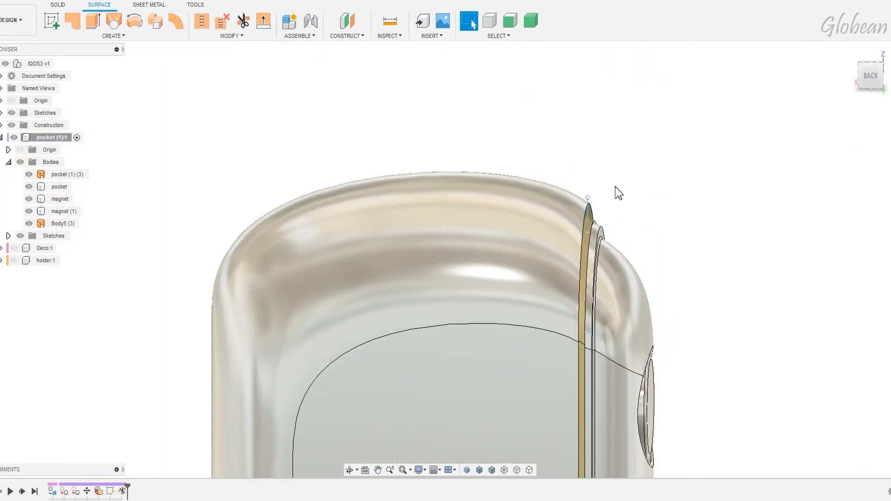
# Step: Loft a new surface between the trimmed edge of the pocket (1) surface and the outer edge of the unstitched rim
pyautogui.click(92, 23)
pyautogui.keyDown('shift'); pyautogui.moveTo(610, 209); pyautogui.dragTo(725, 209, button='middle'); pyautogui.keyUp('shift')
pyautogui.click(599, 204)
pyautogui.moveTo(602, 278); pyautogui.dragTo(608, 61, button='middle')
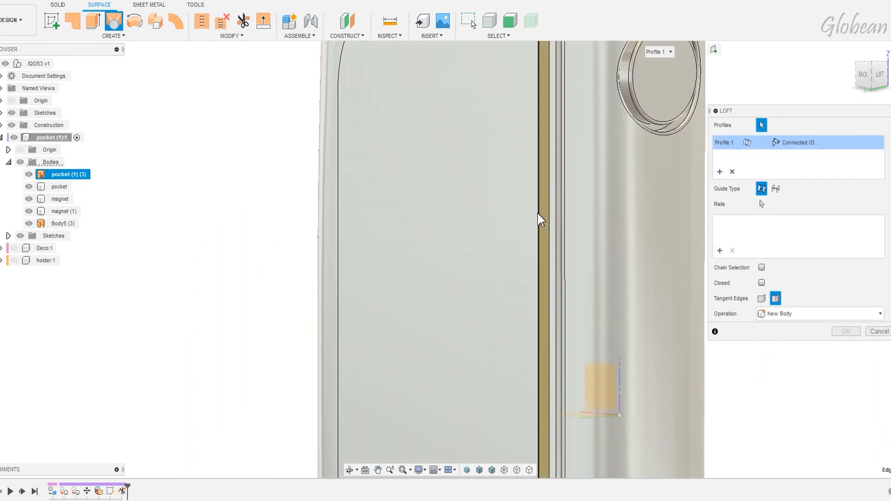
pyautogui.scroll(-5, 538, 214)
pyautogui.moveTo(569, 269); pyautogui.dragTo(438, 155, button='middle')
pyautogui.keyDown('shift'); pyautogui.moveTo(513, 288); pyautogui.dragTo(511, 169, button='middle'); pyautogui.keyUp('shift')
pyautogui.scroll(4, 472, 319)
pyautogui.click(472, 318)
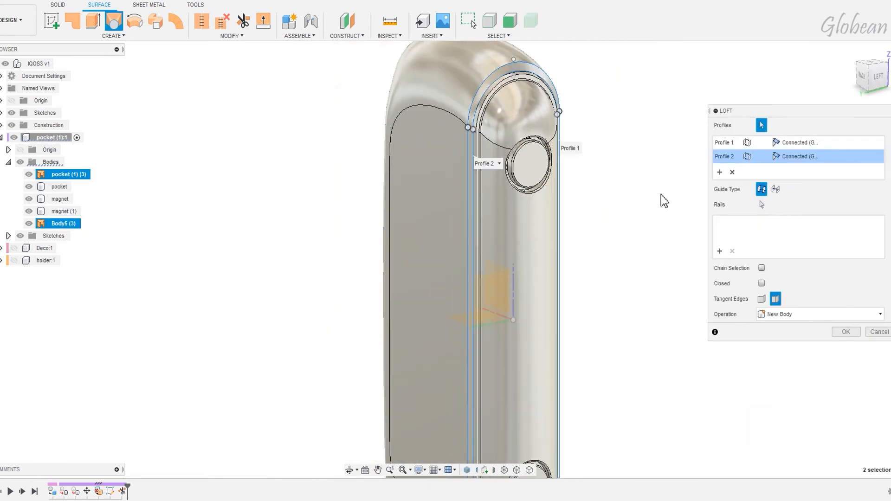
pyautogui.click(846, 332)
# Step: Hide the pocket body, both magnet bodies and Sketch1 so only the three surface bodies remain displayed
pyautogui.keyDown('shift'); pyautogui.moveTo(611, 144); pyautogui.dragTo(678, 138, button='middle'); pyautogui.keyUp('shift')
pyautogui.click(871, 75)
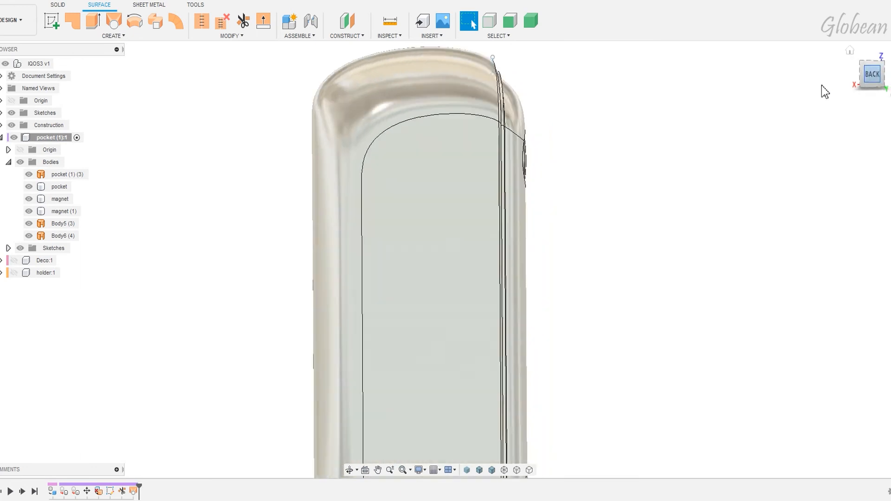
pyautogui.scroll(3, 503, 75)
pyautogui.scroll(-2, 535, 148)
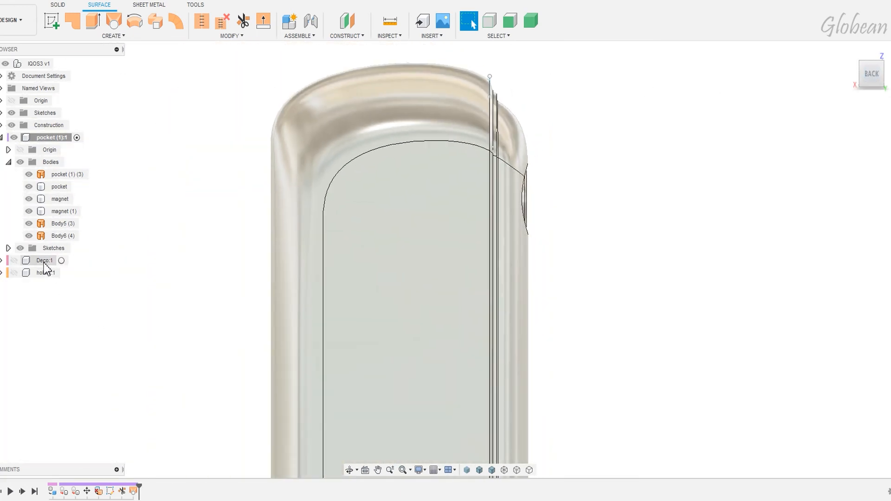
pyautogui.click(8, 248)
pyautogui.click(28, 185)
pyautogui.scroll(-3, 225, 212)
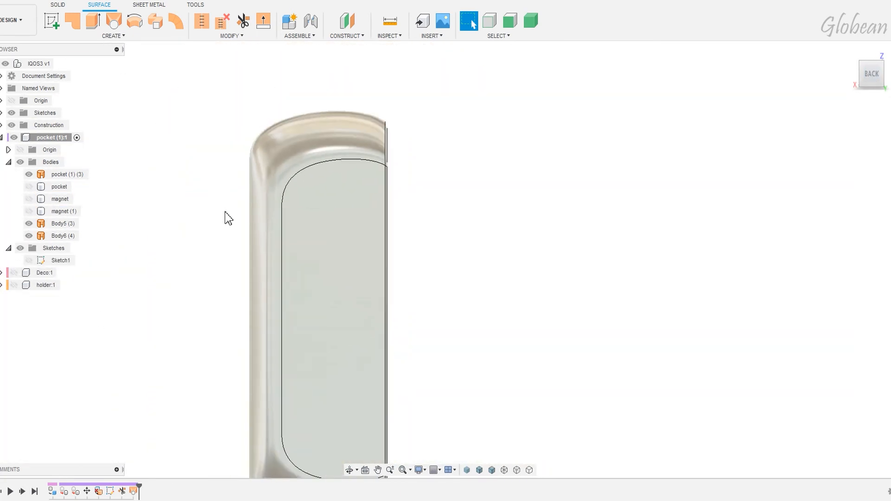
# Step: Stitch the three pocket surface bodies together into one solid body
pyautogui.click(202, 22)
pyautogui.moveTo(217, 150); pyautogui.dragTo(223, 96, button='middle')
pyautogui.moveTo(231, 49); pyautogui.dragTo(493, 494)
pyautogui.click(845, 291)
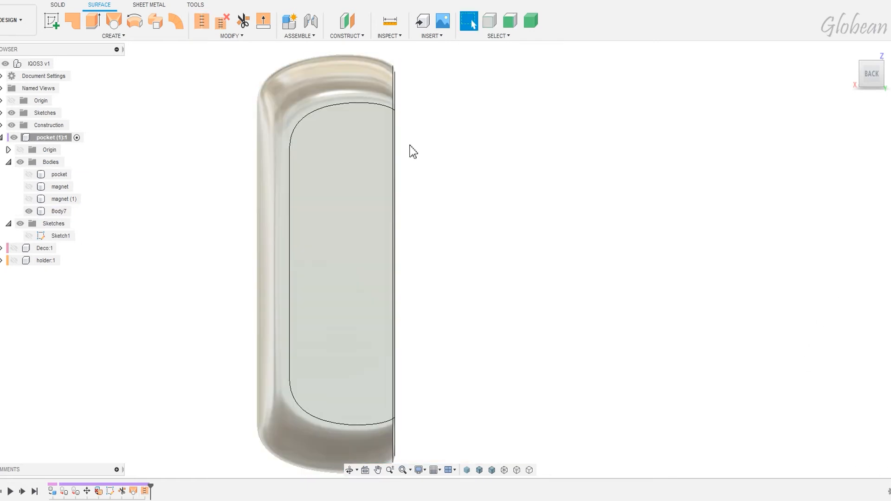
# Step: Fillet the pocket rim by chord length, with 0.5 mm on the outer edges and 0.2 mm on the inner edges
pyautogui.press('f')
pyautogui.scroll(3, 410, 149)
pyautogui.click(393, 68)
pyautogui.click(808, 202)
pyautogui.click(806, 227)
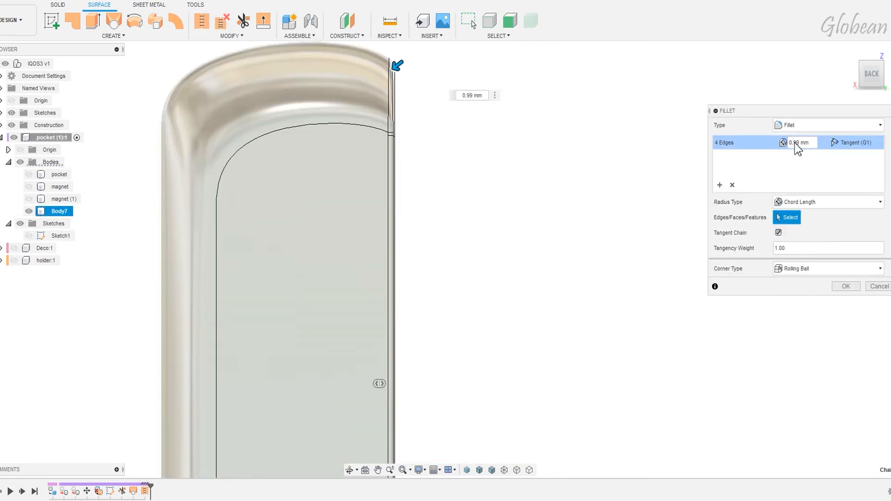
pyautogui.click(720, 185)
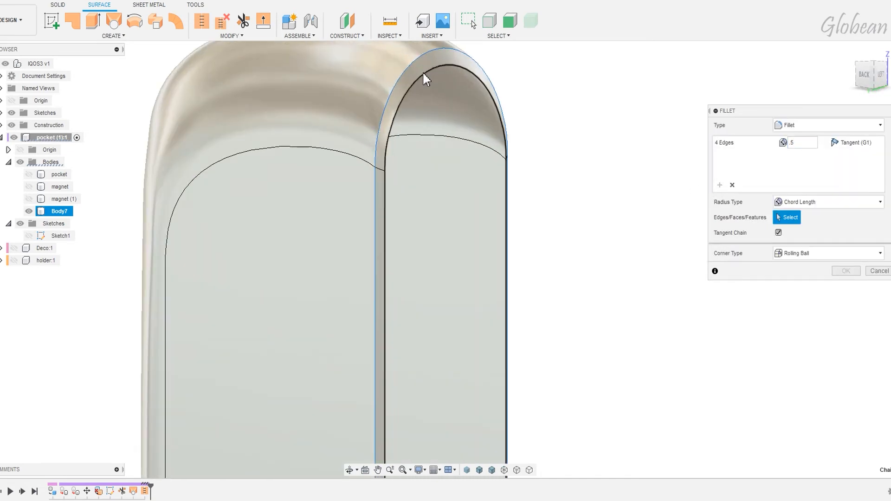
pyautogui.write('2')
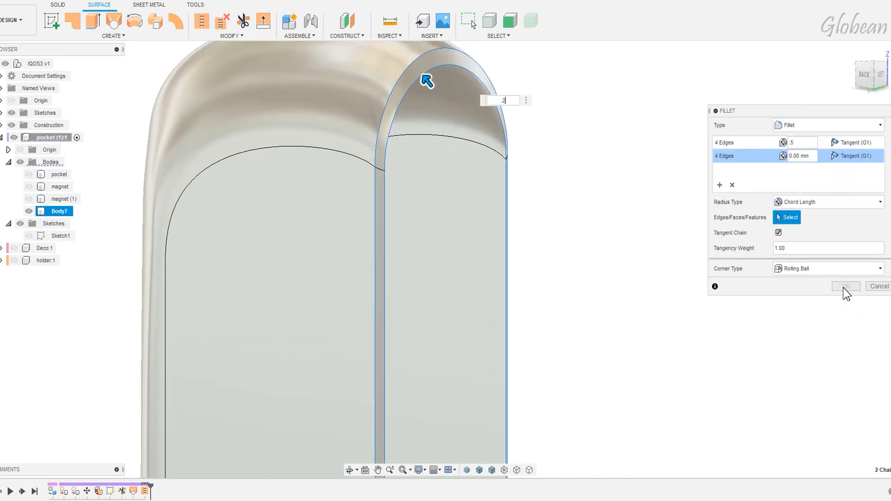
pyautogui.click(843, 287)
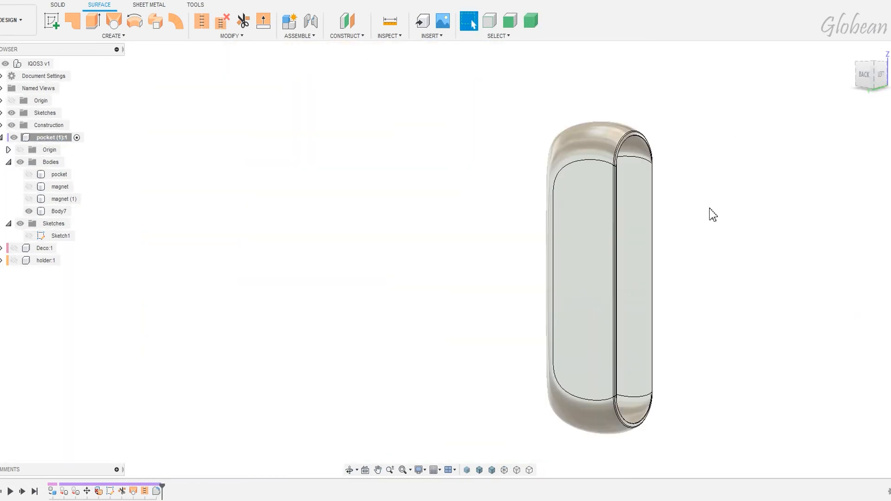
# Step: Sketch a horizontal line along the X axis in the top view, extending beyond the pocket's curved end, and offset it 0.5 mm
pyautogui.click(632, 301)
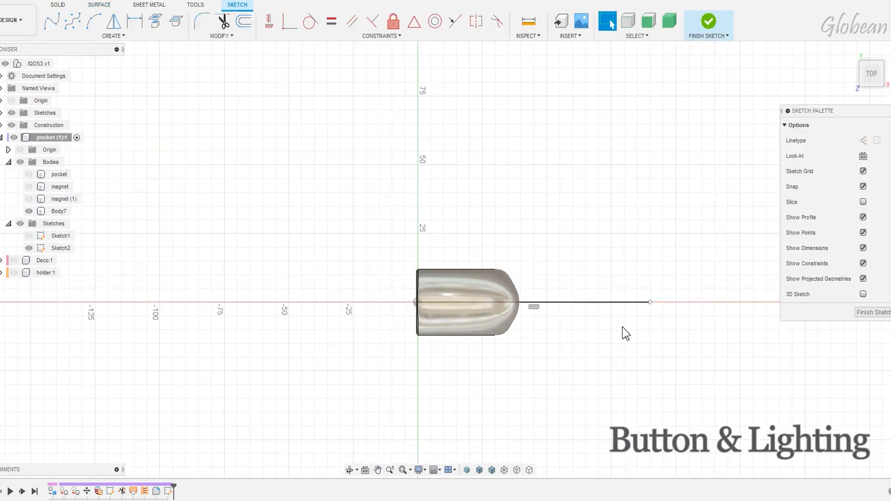
pyautogui.press('o')
pyautogui.click(611, 298)
pyautogui.write('0.5')
pyautogui.press('Return')
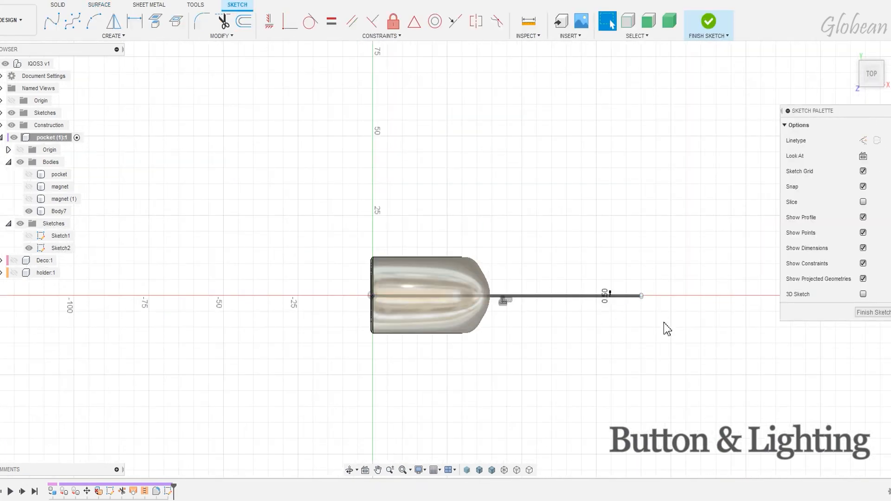
# Step: Offset the original axis line by 0.5 mm towards the opposite side
pyautogui.scroll(6, 637, 312)
pyautogui.rightClick(540, 276)
pyautogui.click(538, 257)
pyautogui.click(536, 255)
pyautogui.click(537, 255)
pyautogui.moveTo(536, 263); pyautogui.dragTo(540, 250)
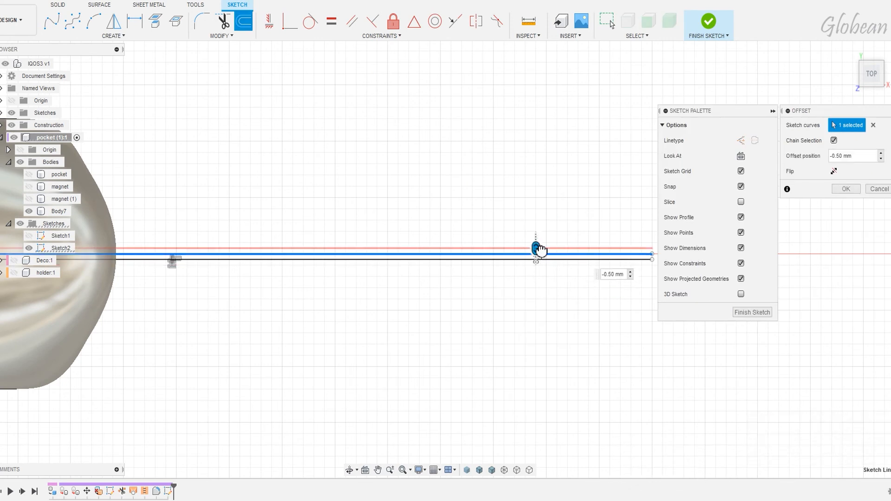
pyautogui.press('Return')
# Step: Draw two small circles between the offset lines, plus a narrow and a wider Center Point Slot on the middle line
pyautogui.press('c')
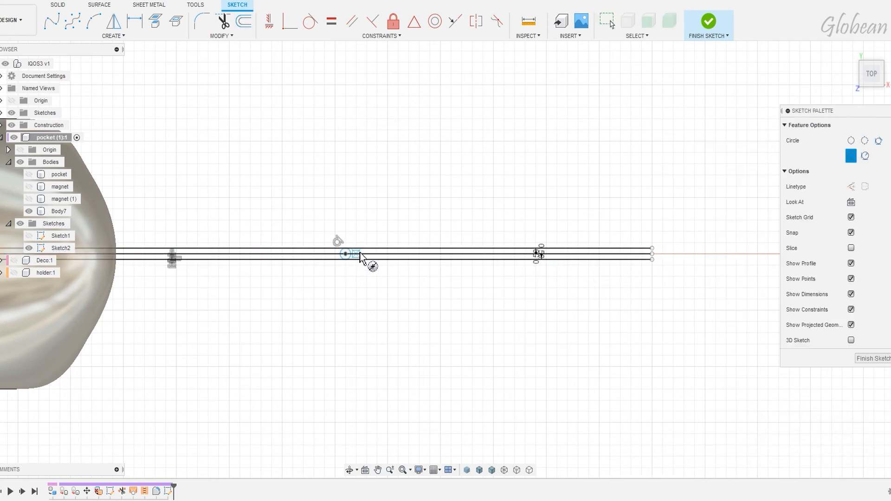
pyautogui.click(113, 36)
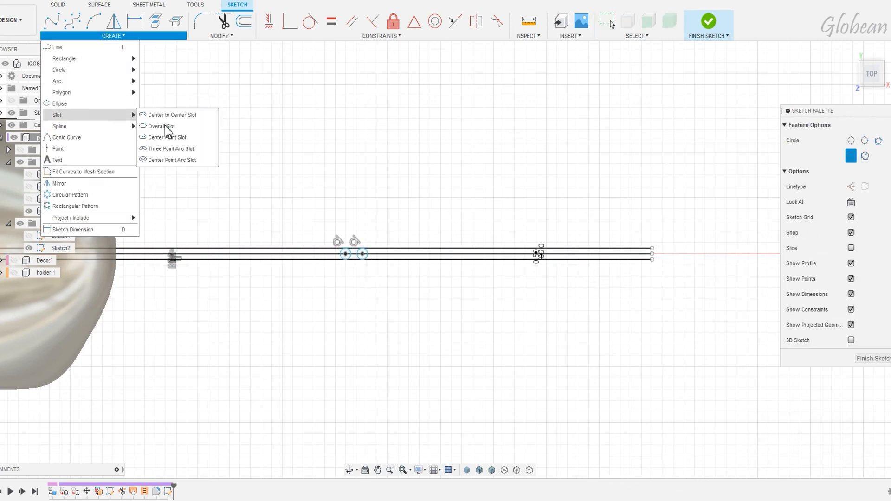
pyautogui.click(173, 136)
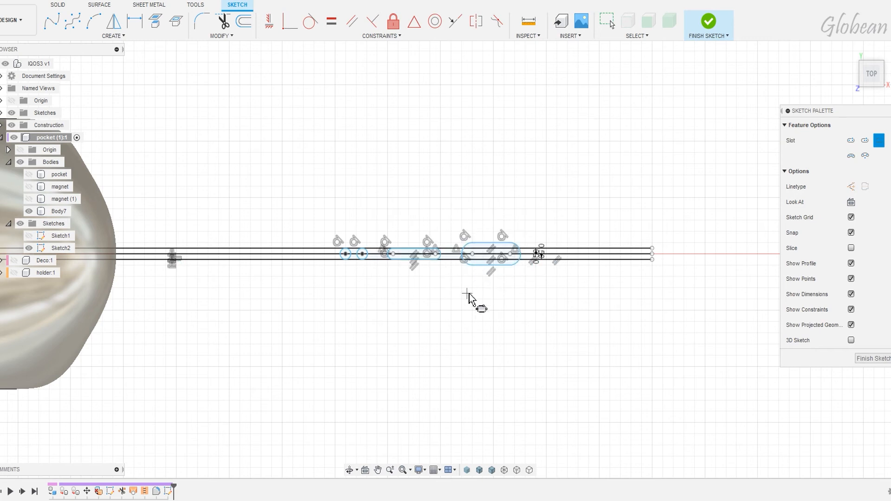
# Step: Set the narrow slot's centre-to-centre distance to 8.5 mm and move the wider slot further along the middle line
pyautogui.press('d')
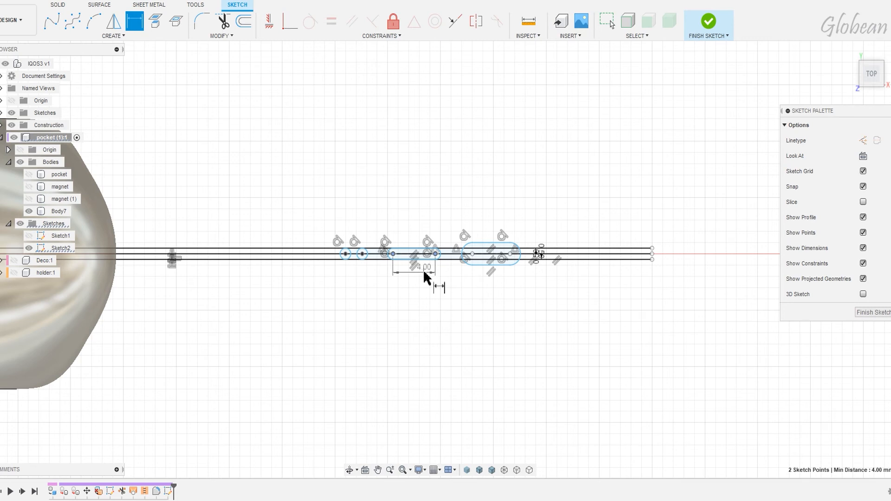
pyautogui.click(424, 277)
pyautogui.write('8')
pyautogui.moveTo(503, 250); pyautogui.dragTo(584, 283)
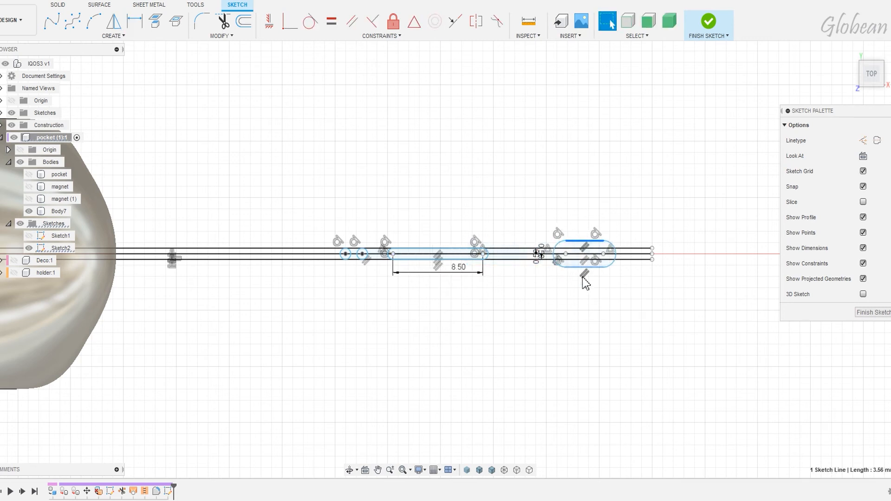
# Step: Set the wider slot's end radius to 1 mm and its centre-to-centre distance to 7.5 mm
pyautogui.write('2')
pyautogui.press('Return')
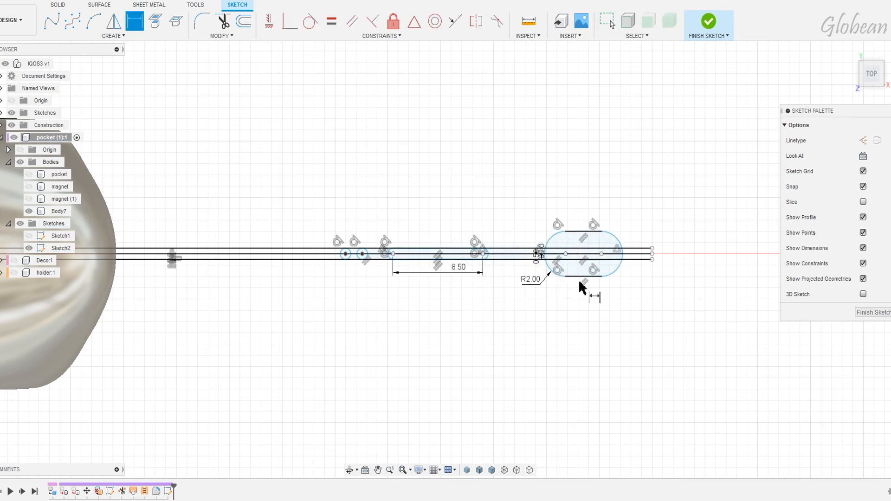
pyautogui.write('1')
pyautogui.press('Return')
pyautogui.scroll(4, 561, 256)
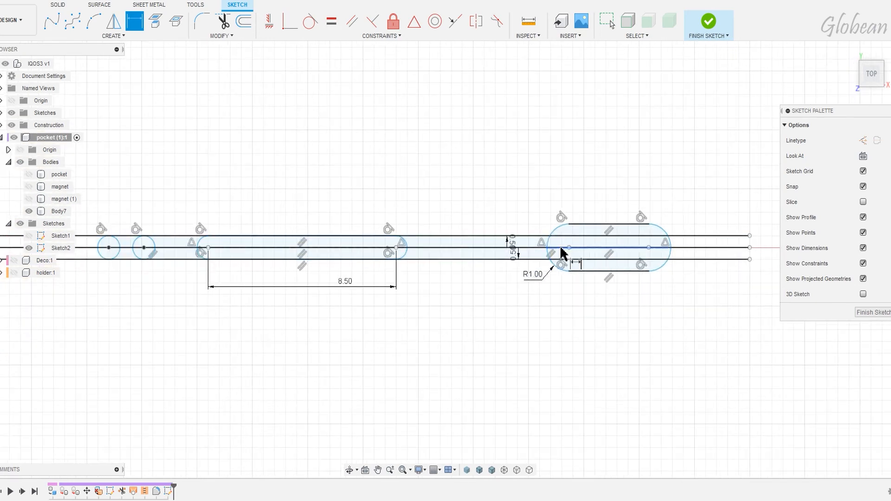
pyautogui.click(649, 248)
pyautogui.click(608, 302)
pyautogui.write('7.5')
pyautogui.press('Return')
# Step: Set the narrow slot's end radius to 0.5 mm and finish the sketch
pyautogui.click(195, 258)
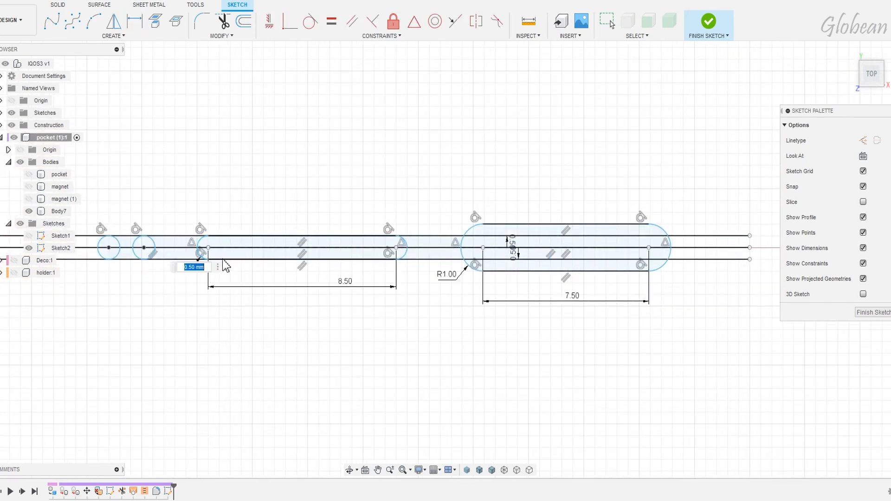
pyautogui.write('0.5')
pyautogui.press('Return')
pyautogui.scroll(-2, 186, 258)
pyautogui.click(707, 22)
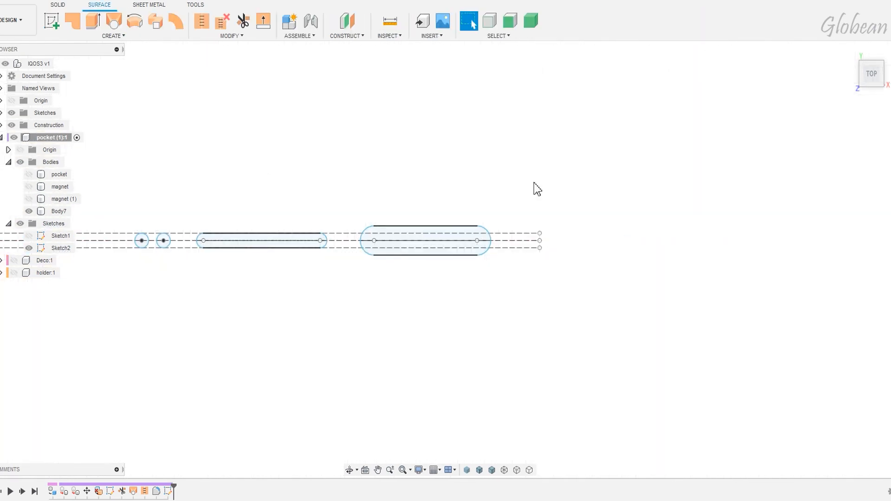
# Step: Extrude the two circles and both slots upward about 30.16 mm as new bodies
pyautogui.click(870, 82)
pyautogui.scroll(-5, 412, 197)
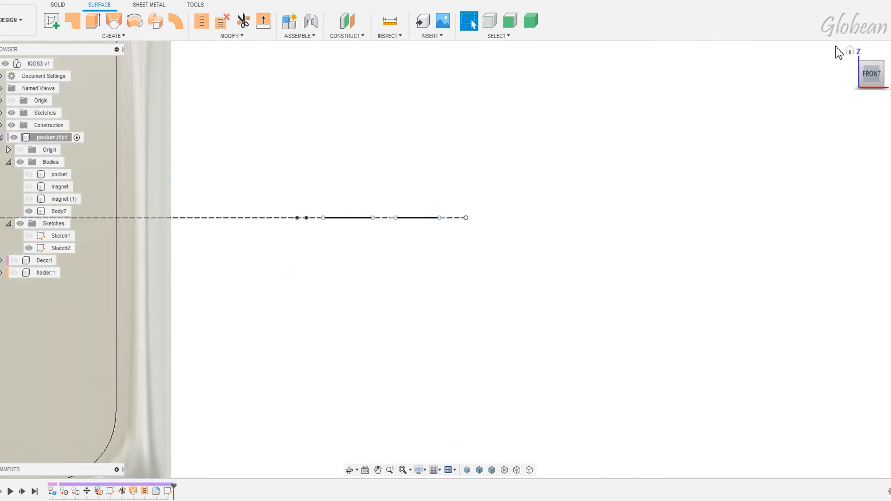
pyautogui.scroll(-3, 488, 185)
pyautogui.moveTo(388, 179); pyautogui.dragTo(403, 286, button='middle')
pyautogui.scroll(3, 403, 286)
pyautogui.press('e')
pyautogui.moveTo(390, 312); pyautogui.dragTo(543, 354)
pyautogui.moveTo(511, 316); pyautogui.dragTo(535, 185)
pyautogui.click(873, 79)
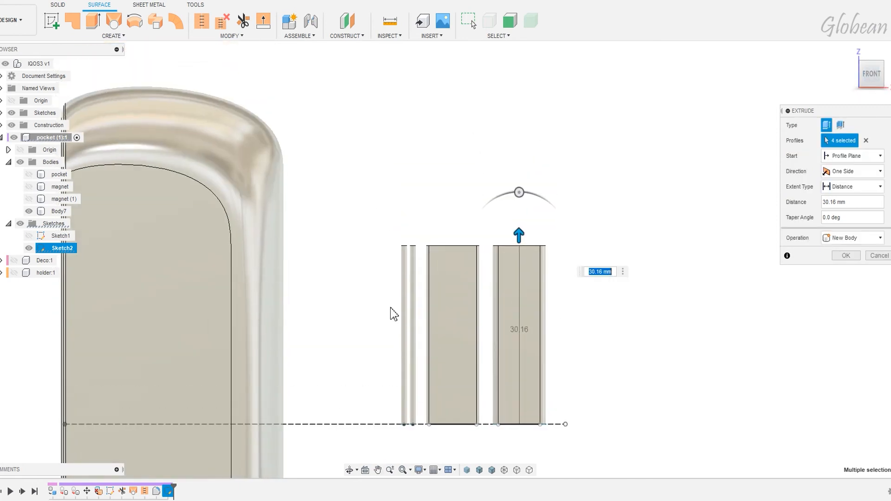
pyautogui.press('Return')
# Step: Tilt the four extruded bodies in the front view and move them onto the pocket's curved upper edge
pyautogui.click(59, 224)
pyautogui.keyDown('shift'); pyautogui.click(63, 265); pyautogui.keyUp('shift')
pyautogui.press('m')
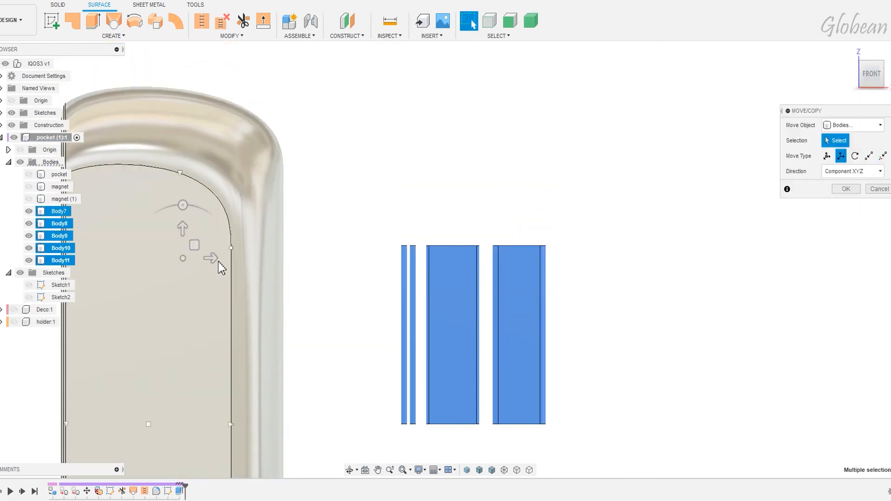
pyautogui.moveTo(401, 400); pyautogui.dragTo(439, 242)
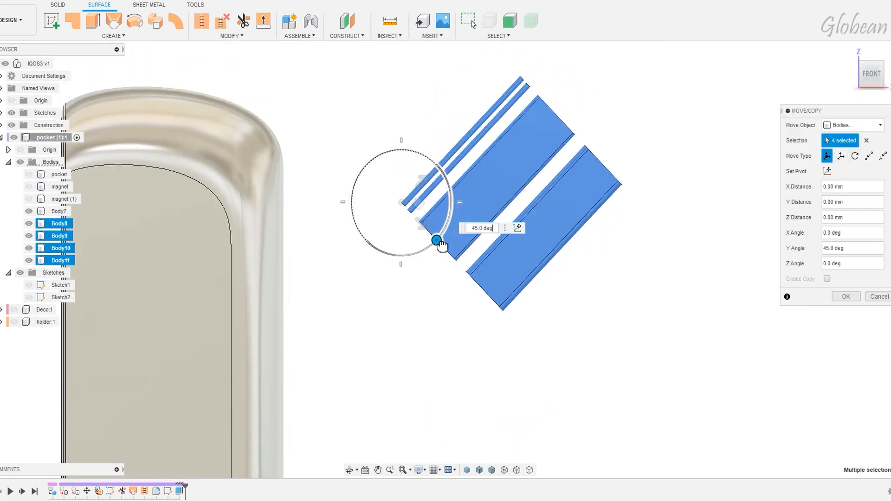
pyautogui.moveTo(420, 203); pyautogui.dragTo(208, 95)
pyautogui.moveTo(526, 161); pyautogui.dragTo(648, 269, button='middle')
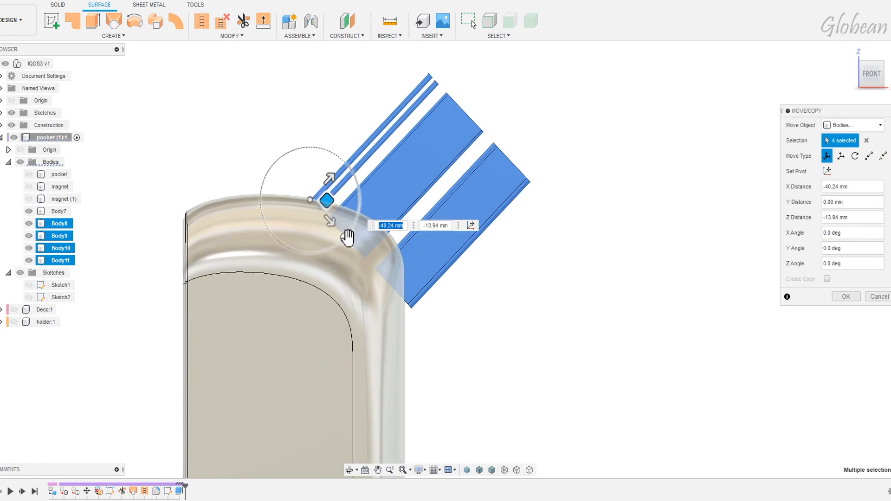
pyautogui.moveTo(348, 238); pyautogui.dragTo(312, 194)
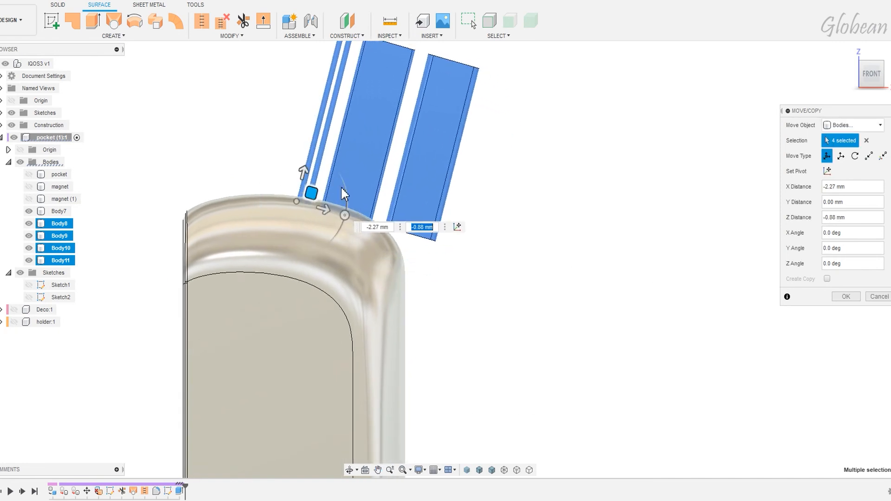
pyautogui.click(846, 296)
# Step: Rotate the wide slot body further outward and position its end in the pocket's rounded upper corner, following the curve
pyautogui.click(56, 261)
pyautogui.press('m')
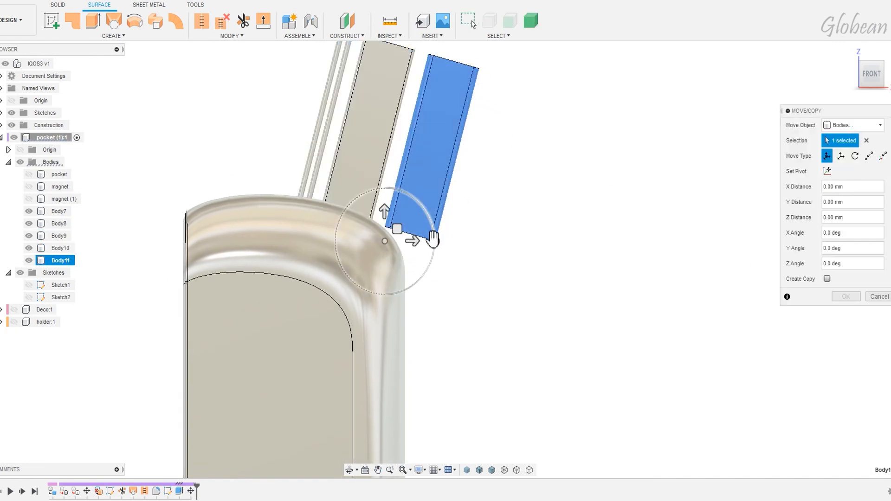
pyautogui.moveTo(433, 238); pyautogui.dragTo(430, 263)
pyautogui.scroll(3, 457, 308)
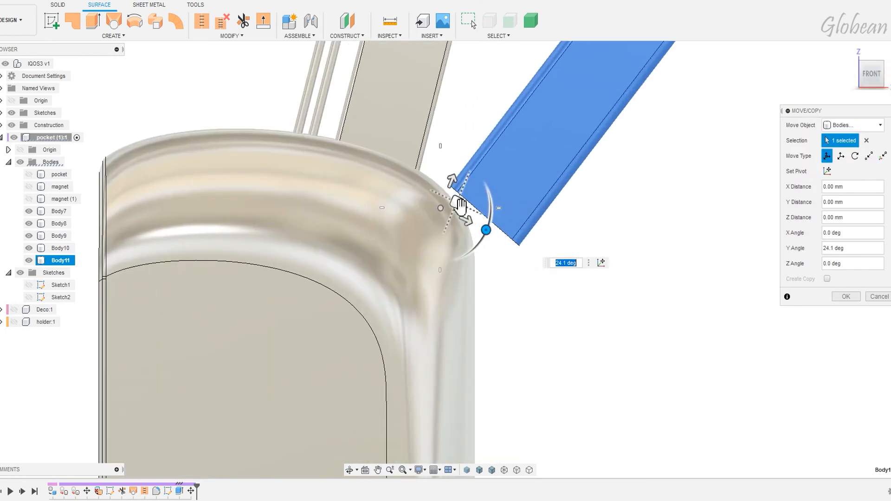
pyautogui.moveTo(486, 230); pyautogui.dragTo(478, 244)
pyautogui.moveTo(458, 211); pyautogui.dragTo(422, 203)
pyautogui.moveTo(442, 239); pyautogui.dragTo(443, 237)
pyautogui.moveTo(422, 199); pyautogui.dragTo(422, 202)
pyautogui.moveTo(440, 240); pyautogui.dragTo(442, 238)
pyautogui.moveTo(422, 201); pyautogui.dragTo(422, 203)
pyautogui.moveTo(700, 251); pyautogui.dragTo(715, 322, button='middle')
pyautogui.scroll(1, 631, 297)
pyautogui.moveTo(436, 310); pyautogui.dragTo(439, 306)
pyautogui.moveTo(414, 273); pyautogui.dragTo(407, 263)
pyautogui.scroll(-3, 587, 395)
pyautogui.moveTo(588, 395); pyautogui.dragTo(578, 360, button='middle')
pyautogui.press('Return')
# Step: Move the two thin cylinders and the narrow slot body together to sit just into the pocket's upper edge
pyautogui.click(457, 230)
pyautogui.keyDown('ctrl'); pyautogui.click(416, 160); pyautogui.keyUp('ctrl')
pyautogui.keyDown('ctrl'); pyautogui.click(393, 204); pyautogui.keyUp('ctrl')
pyautogui.press('m')
pyautogui.moveTo(404, 237); pyautogui.dragTo(398, 229)
pyautogui.scroll(2, 479, 277)
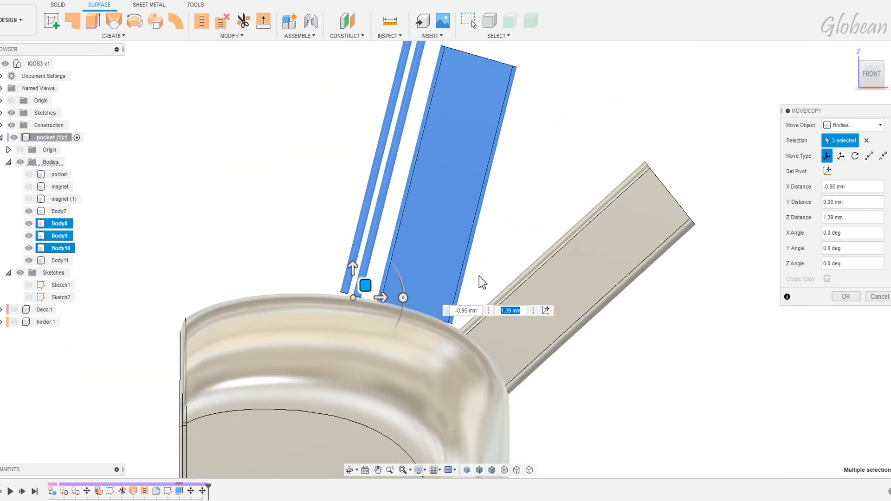
pyautogui.moveTo(365, 286); pyautogui.dragTo(364, 290)
pyautogui.moveTo(624, 348); pyautogui.dragTo(577, 325, button='middle')
pyautogui.moveTo(541, 352); pyautogui.dragTo(499, 332, button='middle')
pyautogui.click(841, 298)
# Step: Move the two thin cylinders closer to the narrow slot body and tilt them to suit the pocket's curve
pyautogui.moveTo(594, 288); pyautogui.dragTo(615, 323, button='middle')
pyautogui.click(59, 224)
pyautogui.keyDown('ctrl'); pyautogui.click(62, 236); pyautogui.keyUp('ctrl')
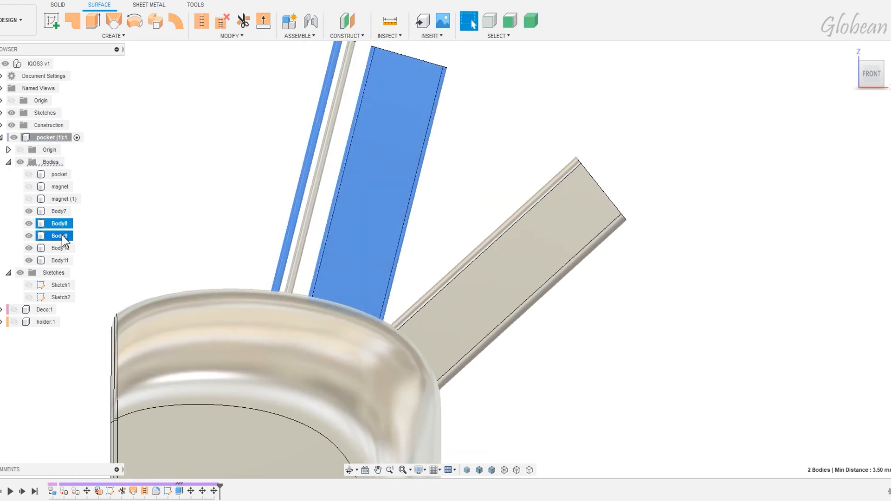
pyautogui.keyDown('ctrl'); pyautogui.click(59, 236); pyautogui.keyUp('ctrl')
pyautogui.keyDown('ctrl'); pyautogui.click(60, 249); pyautogui.keyUp('ctrl')
pyautogui.press('m')
pyautogui.moveTo(300, 287); pyautogui.dragTo(309, 292)
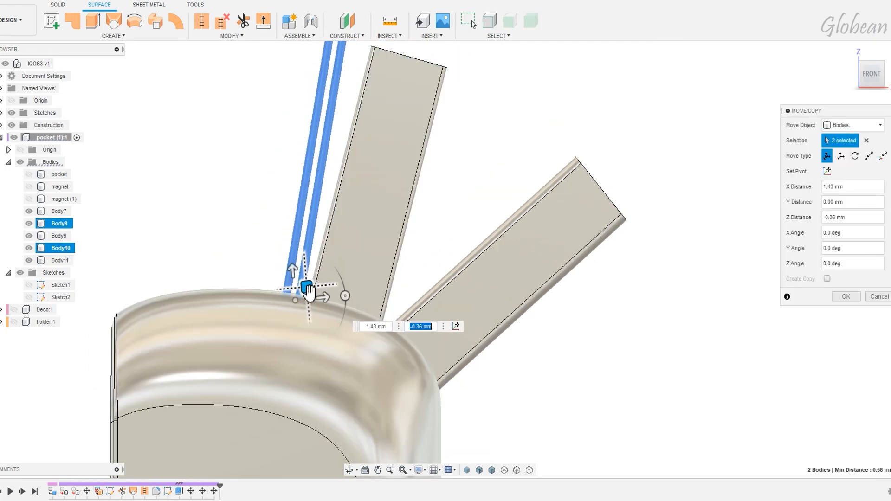
pyautogui.click(846, 297)
# Step: Shell the two cylinders and both slot bodies from their outer end faces with a 0.1 mm inside thickness
pyautogui.scroll(-2, 678, 328)
pyautogui.keyDown('shift'); pyautogui.moveTo(659, 243); pyautogui.dragTo(599, 285, button='middle'); pyautogui.keyUp('shift')
pyautogui.moveTo(683, 201); pyautogui.dragTo(644, 280, button='middle')
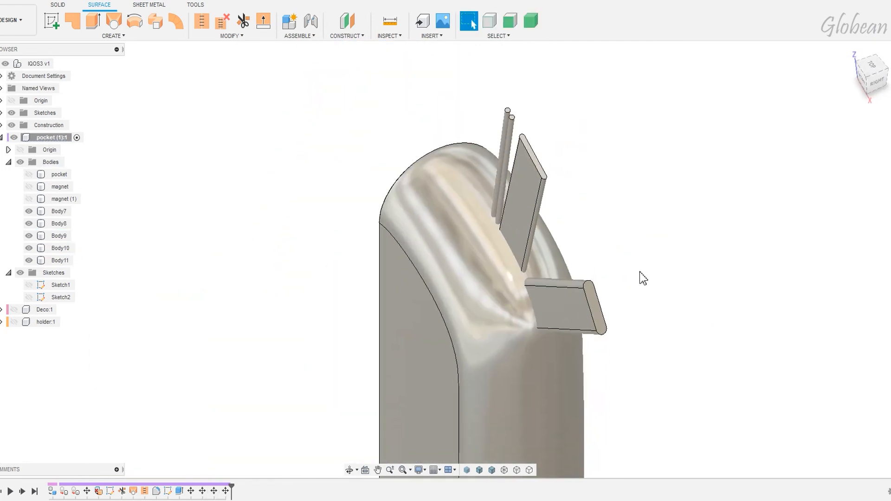
pyautogui.click(58, 5)
pyautogui.click(285, 21)
pyautogui.scroll(5, 515, 139)
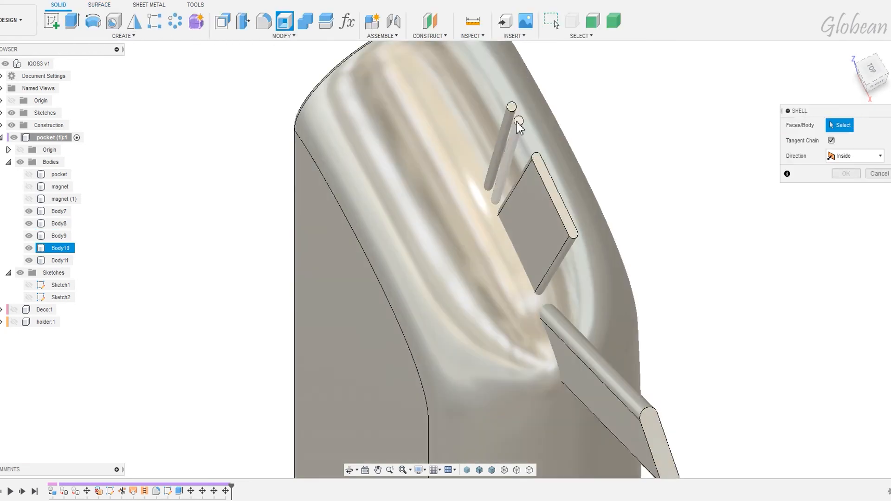
pyautogui.click(519, 121)
pyautogui.click(520, 123)
pyautogui.click(559, 208)
pyautogui.moveTo(662, 434); pyautogui.dragTo(547, 209, button='middle')
pyautogui.click(547, 210)
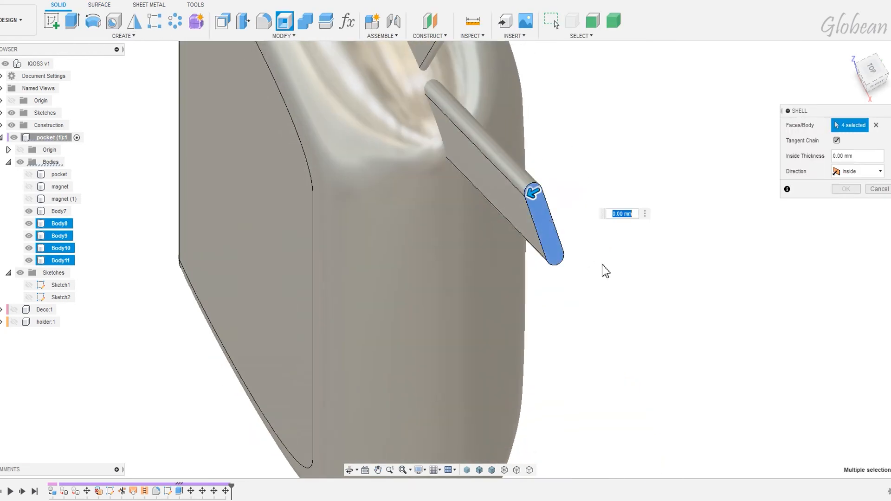
pyautogui.write('.1')
pyautogui.scroll(-3, 614, 263)
pyautogui.moveTo(663, 228); pyautogui.dragTo(673, 251, button='middle')
pyautogui.click(847, 189)
# Step: Cut the pocket body with the four shelled bodies using Combine, without keeping the tools
pyautogui.keyDown('shift'); pyautogui.moveTo(576, 306); pyautogui.dragTo(643, 197, button='middle'); pyautogui.keyUp('shift')
pyautogui.moveTo(534, 321); pyautogui.dragTo(525, 299, button='middle')
pyautogui.click(305, 23)
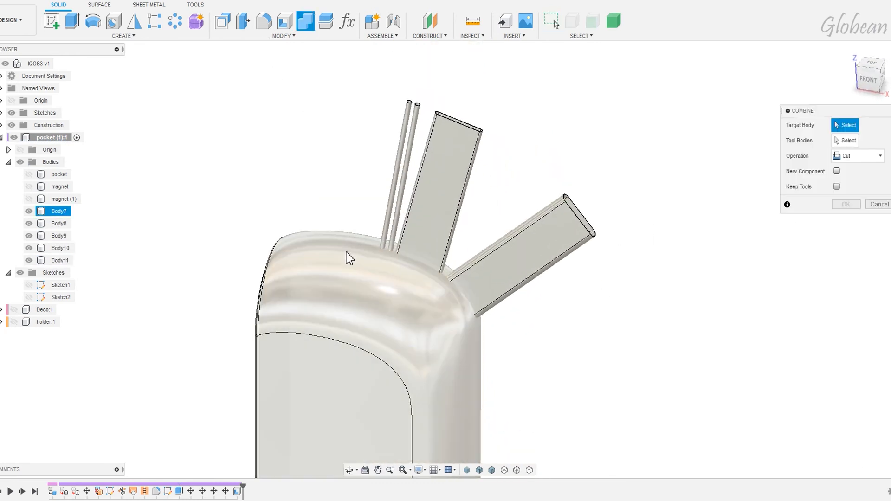
pyautogui.click(347, 253)
pyautogui.moveTo(683, 130); pyautogui.dragTo(319, 217)
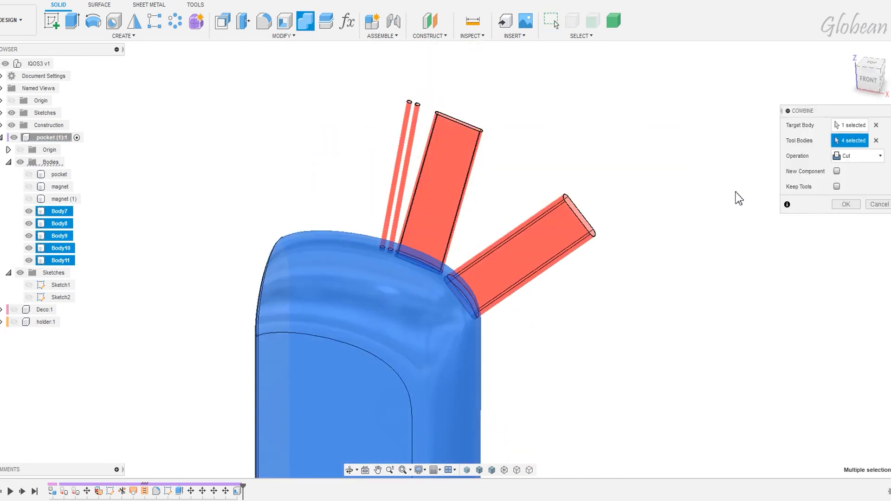
pyautogui.click(846, 205)
# Step: Offset the outer face of the wide slot-shaped button outward from the pocket's surface
pyautogui.moveTo(618, 297)
pyautogui.keyDown('shift'); pyautogui.mouseDown(button='middle')
pyautogui.moveTo(585, 303)
pyautogui.moveTo(623, 293)
pyautogui.mouseUp(button='middle'); pyautogui.keyUp('shift')
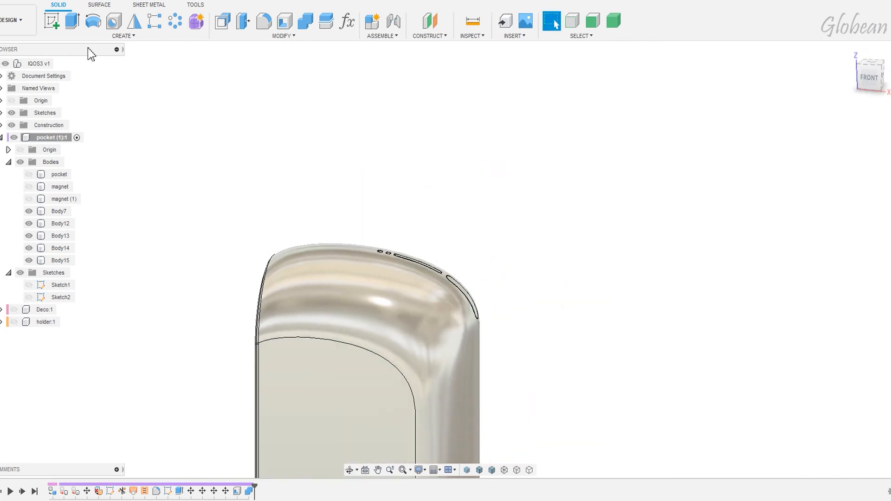
pyautogui.click(227, 27)
pyautogui.keyDown('shift'); pyautogui.moveTo(488, 280); pyautogui.dragTo(474, 293, button='middle'); pyautogui.keyUp('shift')
pyautogui.scroll(3, 472, 295)
pyautogui.click(473, 296)
pyautogui.write('-1')
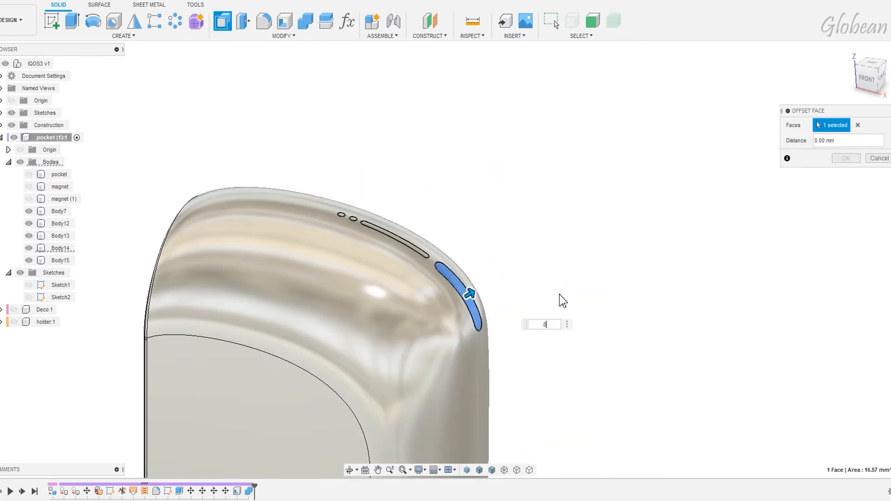
pyautogui.press('Return')
# Step: Fillet the raised button's outer edges by 0.3 mm with the Chord Length radius type
pyautogui.click(867, 78)
pyautogui.press('f')
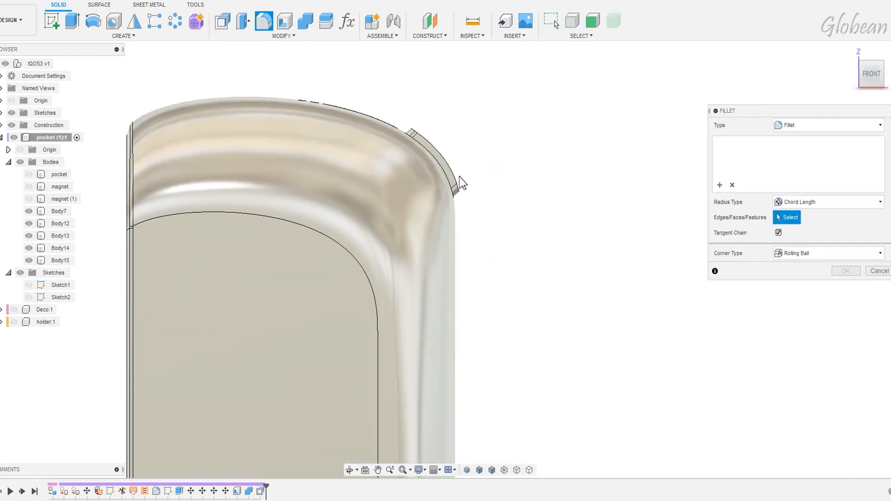
pyautogui.click(458, 178)
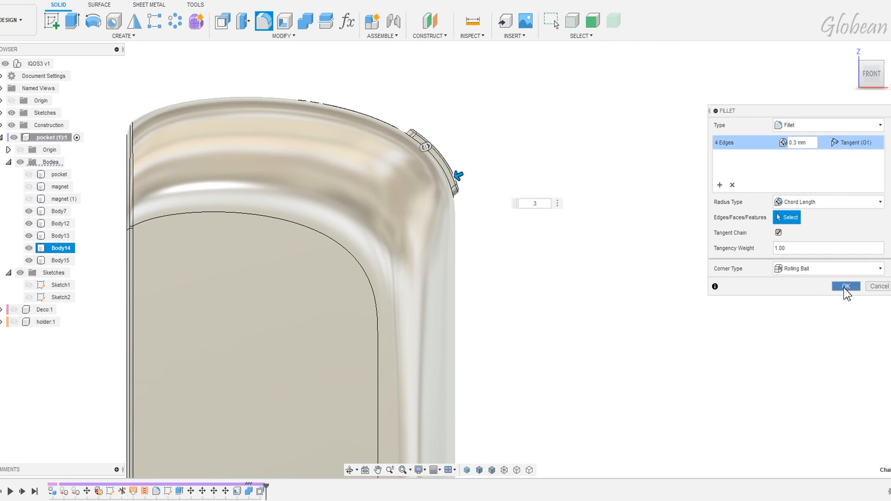
pyautogui.click(845, 288)
# Step: Create a construction plane offset about 34.1 mm from the YZ plane, near the pocket's curved side
pyautogui.scroll(-3, 611, 301)
pyautogui.moveTo(614, 299); pyautogui.dragTo(653, 163, button='middle')
pyautogui.scroll(-3, 655, 167)
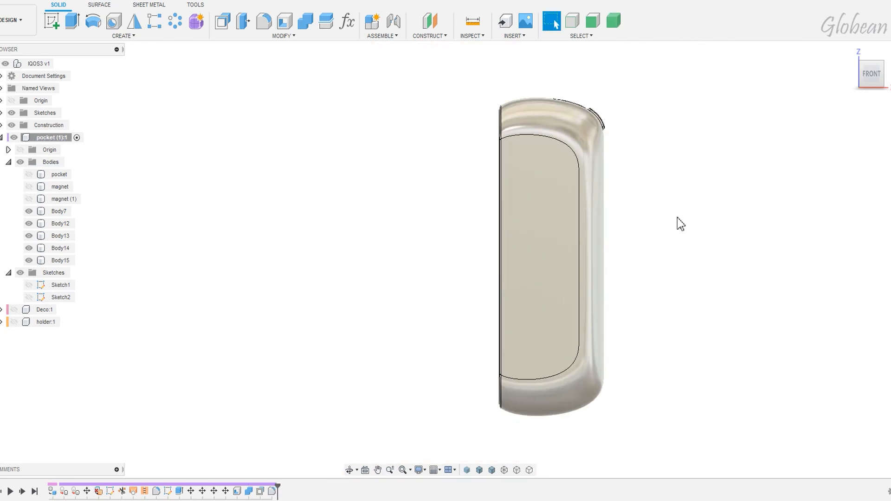
pyautogui.keyDown('shift'); pyautogui.moveTo(678, 218); pyautogui.dragTo(608, 181, button='middle'); pyautogui.keyUp('shift')
pyautogui.keyDown('shift'); pyautogui.moveTo(701, 172); pyautogui.dragTo(739, 220, button='middle'); pyautogui.keyUp('shift')
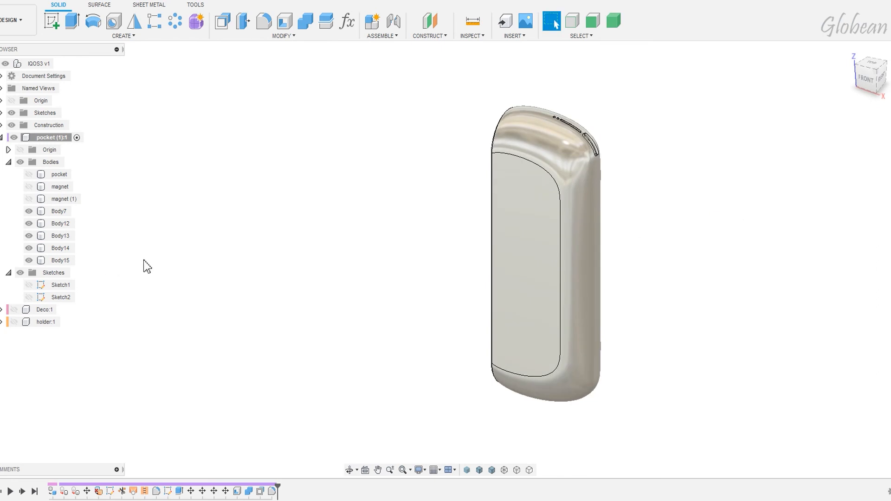
pyautogui.click(429, 22)
pyautogui.click(525, 192)
pyautogui.click(532, 246)
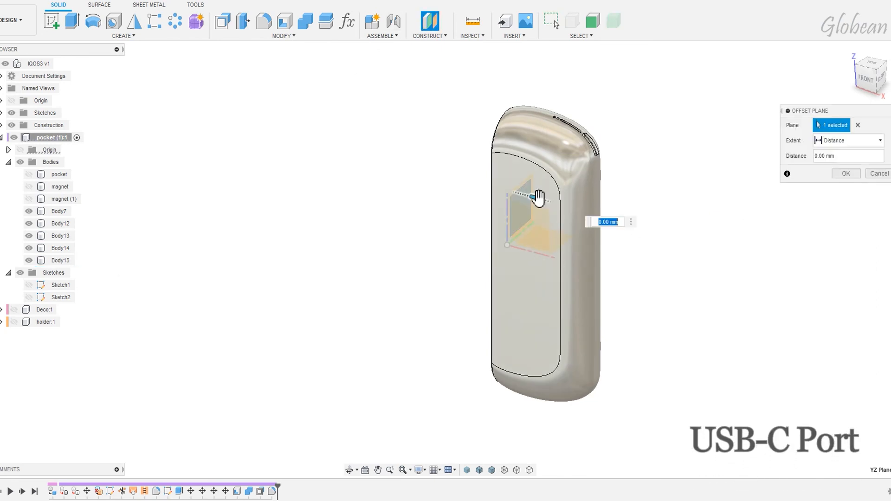
pyautogui.moveTo(537, 199); pyautogui.dragTo(615, 219)
pyautogui.click(880, 80)
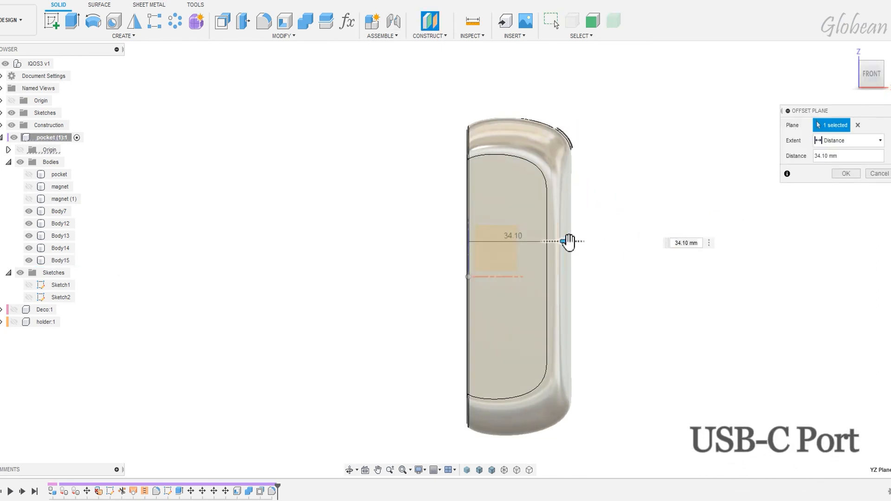
pyautogui.click(847, 174)
# Step: Sketch a 3 mm wide, 8 mm high construction rectangle below the pocket on the offset plane
pyautogui.keyDown('shift'); pyautogui.moveTo(650, 223); pyautogui.dragTo(599, 248, button='middle'); pyautogui.keyUp('shift')
pyautogui.click(581, 250)
pyautogui.press('r')
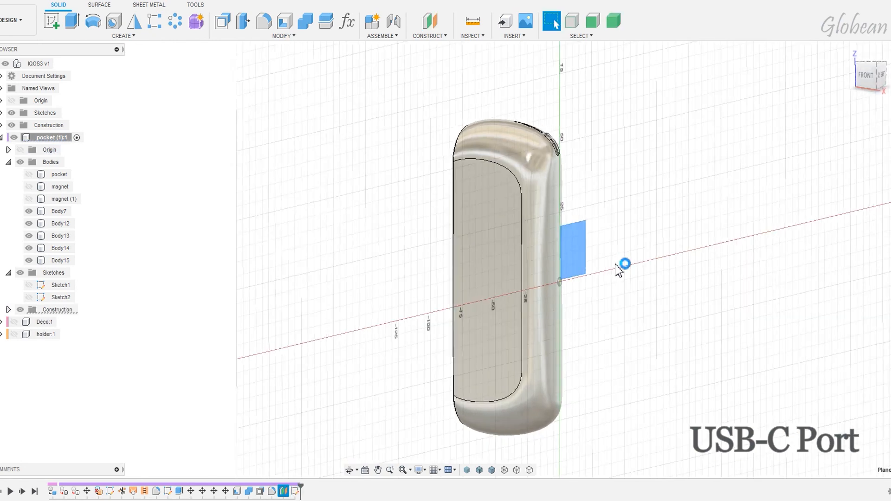
pyautogui.click(425, 375)
pyautogui.click(437, 409)
pyautogui.press('Escape')
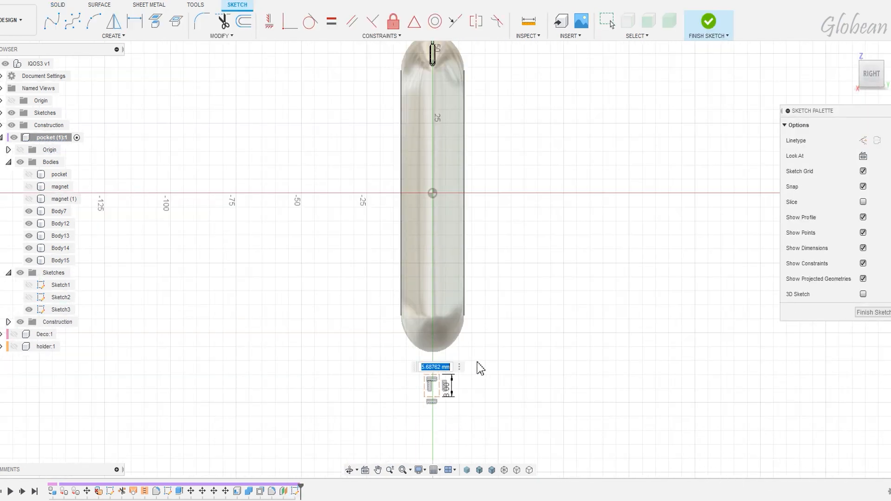
# Step: Draw a vertical Center Point Slot fitted inside the 3 × 8 mm rectangle
pyautogui.scroll(3, 448, 367)
pyautogui.click(113, 36)
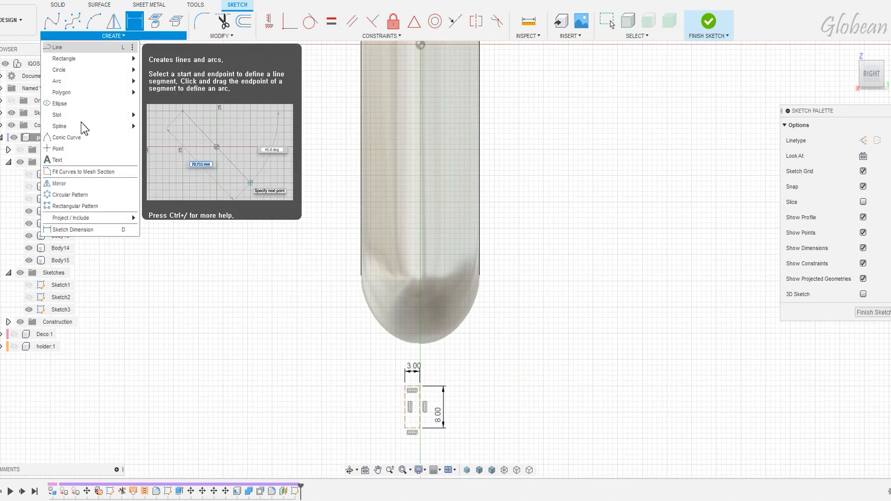
pyautogui.click(165, 117)
pyautogui.scroll(2, 412, 407)
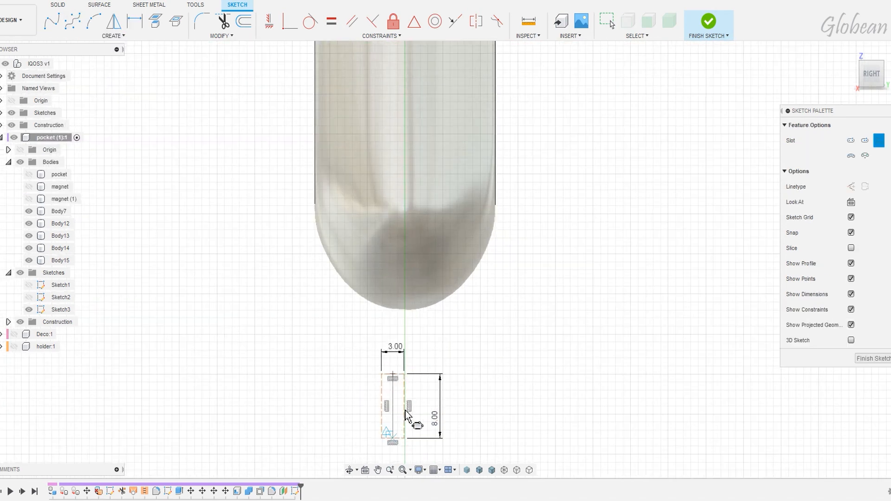
pyautogui.click(417, 402)
pyautogui.press('Escape')
# Step: Align the slot vertically with the origin and move it with its rectangle up onto the pocket's lower part
pyautogui.scroll(-2, 431, 339)
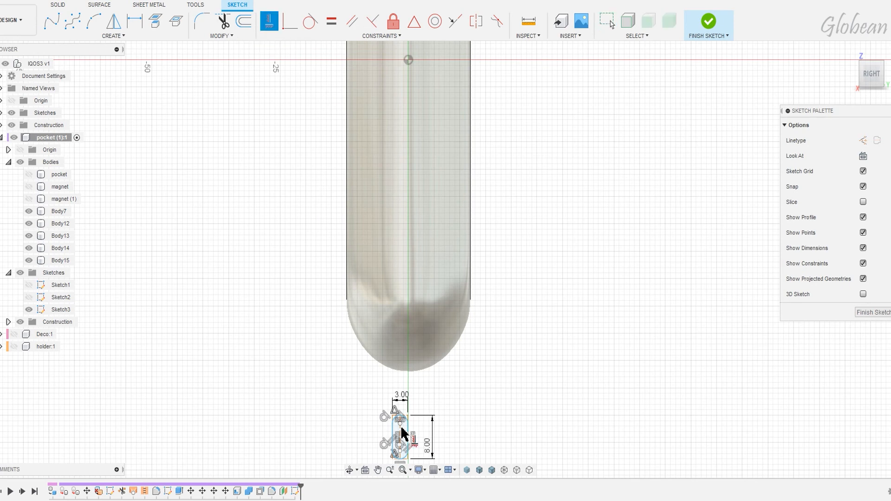
pyautogui.click(407, 60)
pyautogui.press('Escape')
pyautogui.moveTo(386, 403); pyautogui.dragTo(422, 459)
pyautogui.moveTo(410, 418); pyautogui.dragTo(410, 251)
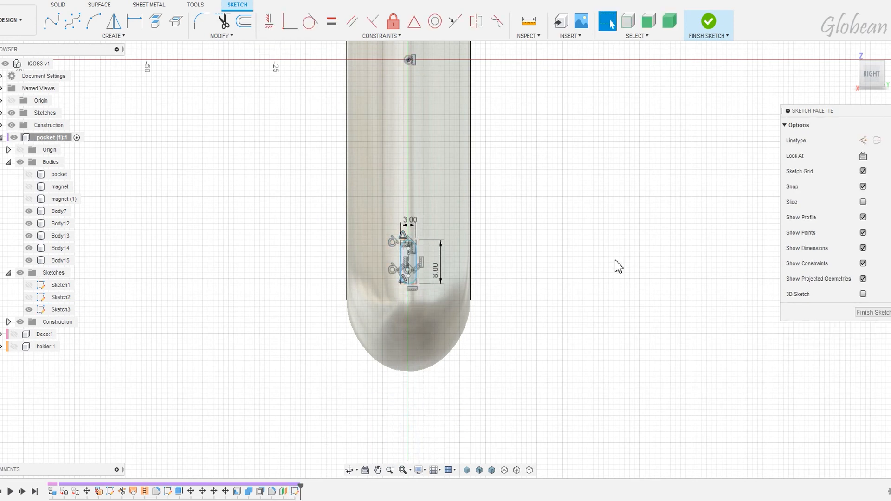
# Step: Offset the slot outline outward on the side sketch and finish the sketch
pyautogui.scroll(2, 430, 255)
pyautogui.press('o')
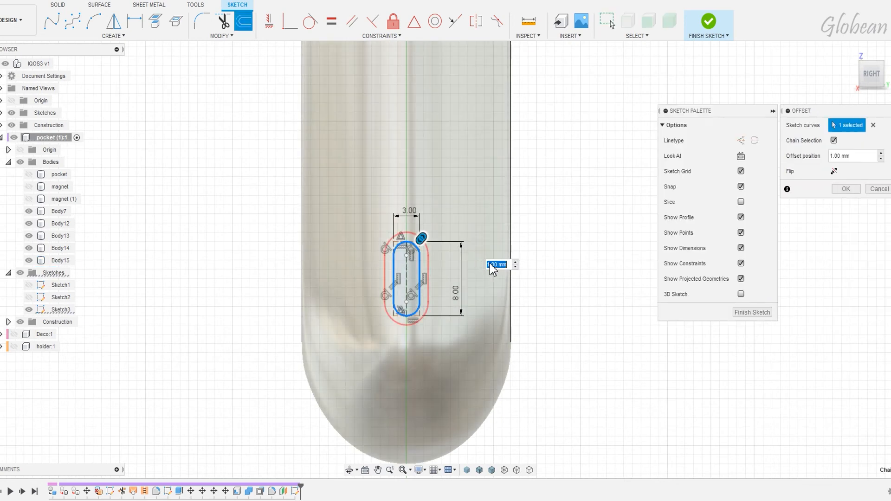
pyautogui.press('Return')
pyautogui.click(715, 37)
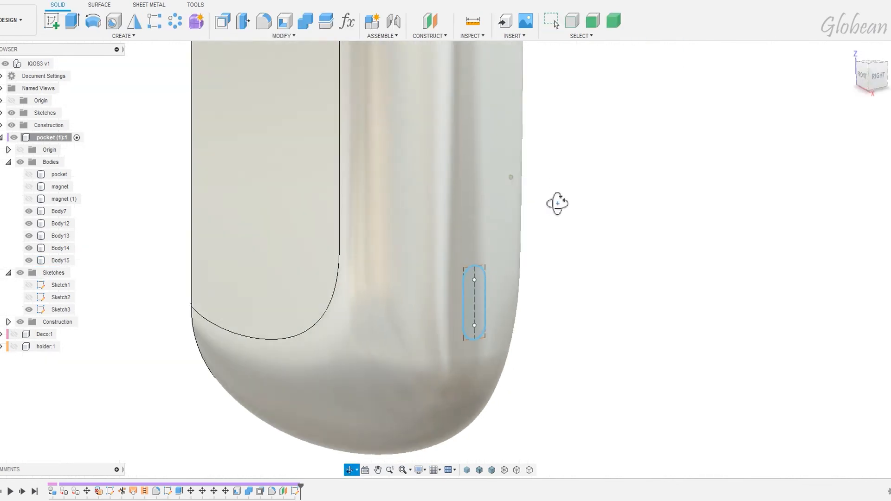
# Step: Extrude both slot profiles 2 mm into the pocket, starting from the pocket's curved side face
pyautogui.keyDown('shift'); pyautogui.moveTo(592, 296); pyautogui.dragTo(561, 298, button='middle'); pyautogui.keyUp('shift')
pyautogui.scroll(4, 562, 301)
pyautogui.press('e')
pyautogui.click(558, 321)
pyautogui.click(522, 339)
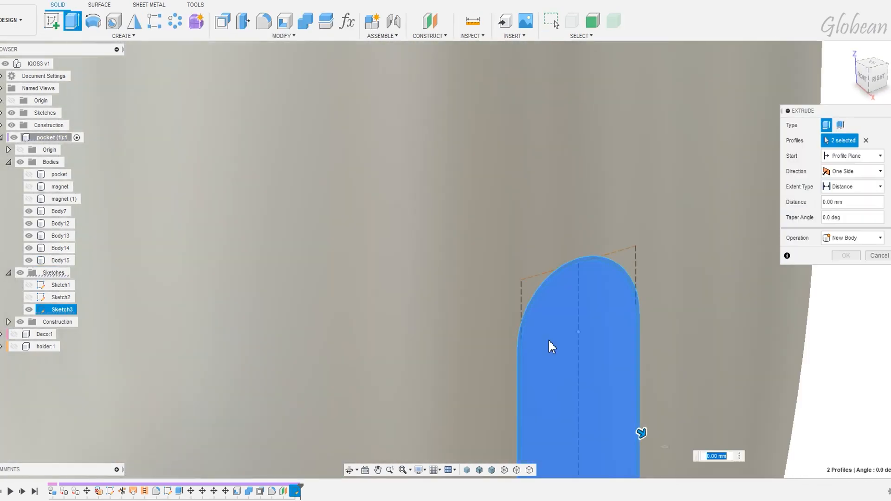
pyautogui.scroll(-3, 673, 328)
pyautogui.keyDown('shift'); pyautogui.moveTo(676, 327); pyautogui.dragTo(735, 321, button='middle'); pyautogui.keyUp('shift')
pyautogui.click(870, 75)
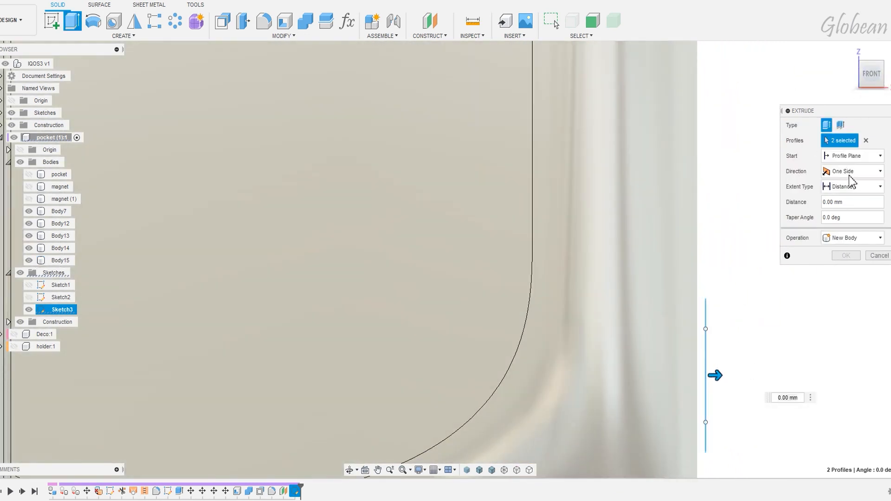
pyautogui.click(854, 156)
pyautogui.click(843, 190)
pyautogui.click(670, 306)
pyautogui.moveTo(715, 376); pyautogui.dragTo(671, 384)
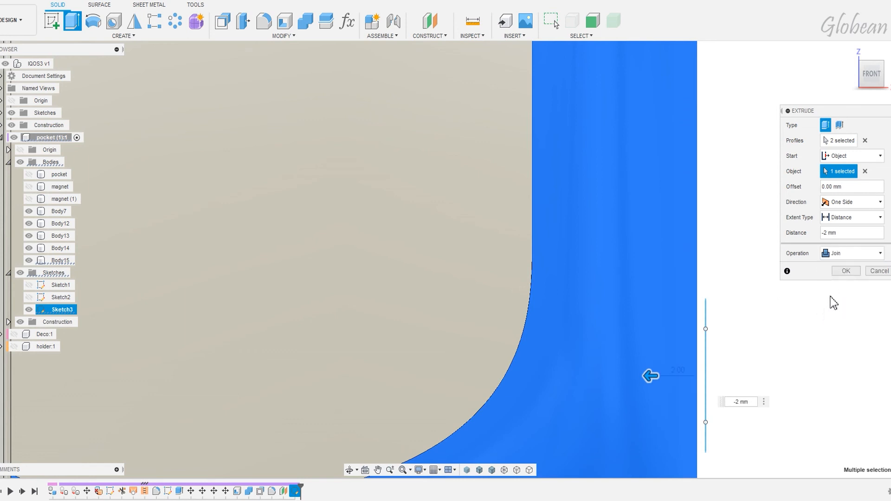
pyautogui.write('4')
pyautogui.press('Return')
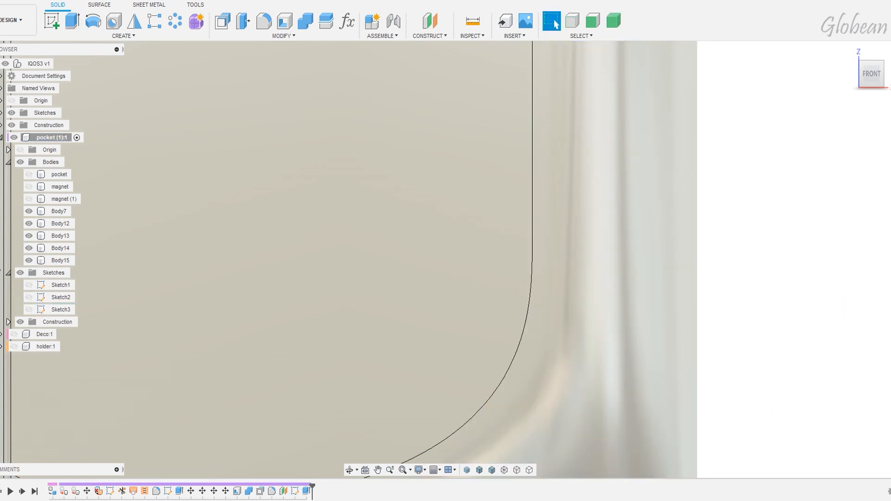
# Step: Show the slot sketch again and cut its inner 3 × 8 mm profile 3 mm deep from the pocket's side face
pyautogui.click(29, 310)
pyautogui.keyDown('shift'); pyautogui.moveTo(754, 380); pyautogui.dragTo(724, 384, button='middle'); pyautogui.keyUp('shift')
pyautogui.press('e')
pyautogui.click(723, 386)
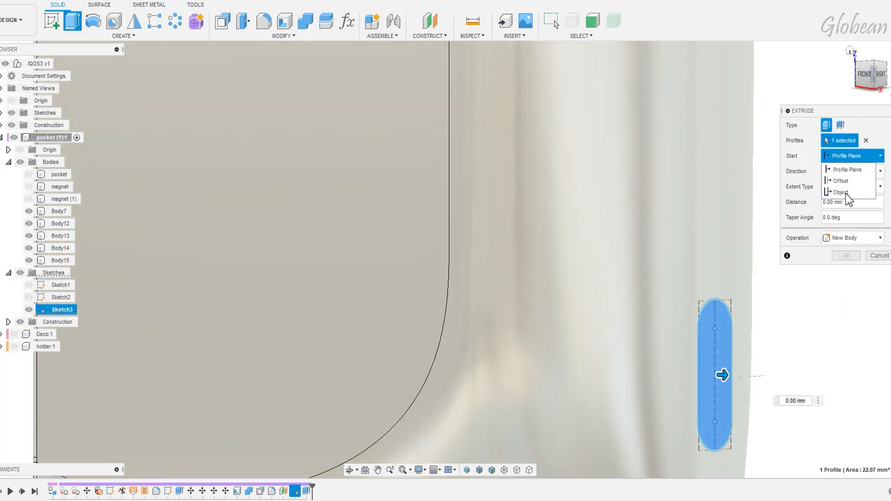
pyautogui.click(842, 192)
pyautogui.click(657, 372)
pyautogui.keyDown('shift'); pyautogui.moveTo(657, 372); pyautogui.dragTo(752, 400, button='middle'); pyautogui.keyUp('shift')
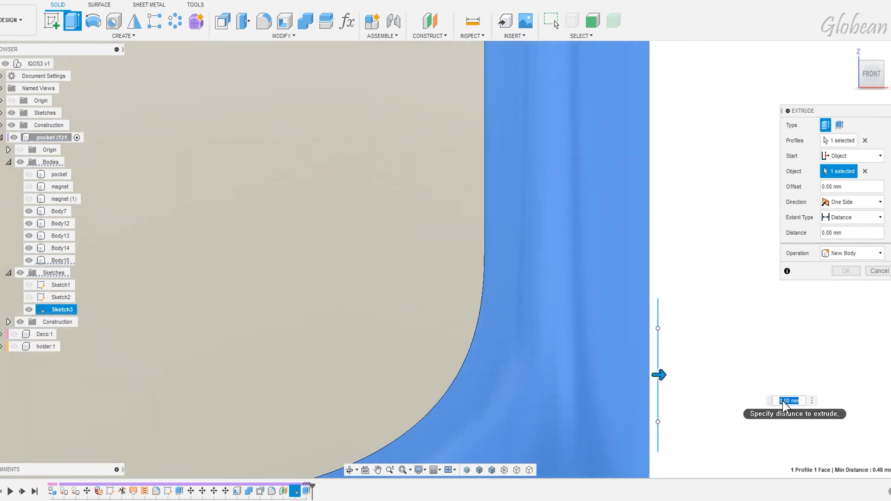
pyautogui.write('-3')
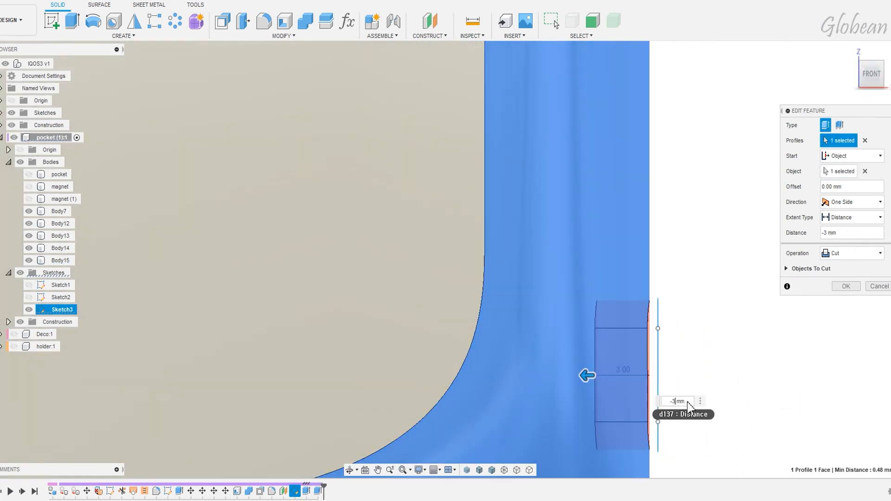
pyautogui.press('Return')
# Step: Fillet the edge of the USB-C port opening with a 0.2 mm radius
pyautogui.keyDown('shift'); pyautogui.moveTo(768, 374); pyautogui.dragTo(730, 379, button='middle'); pyautogui.keyUp('shift')
pyautogui.scroll(-8, 730, 380)
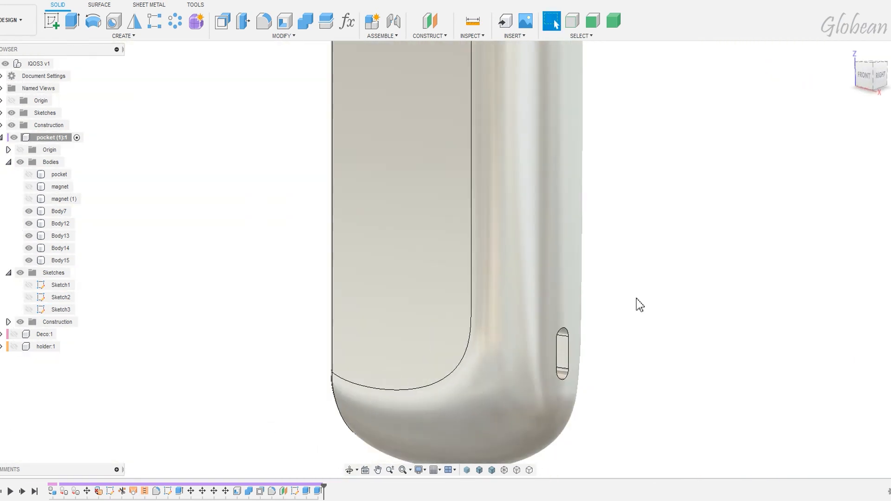
pyautogui.press('f')
pyautogui.click(585, 339)
pyautogui.write('0.2')
pyautogui.press('Return')
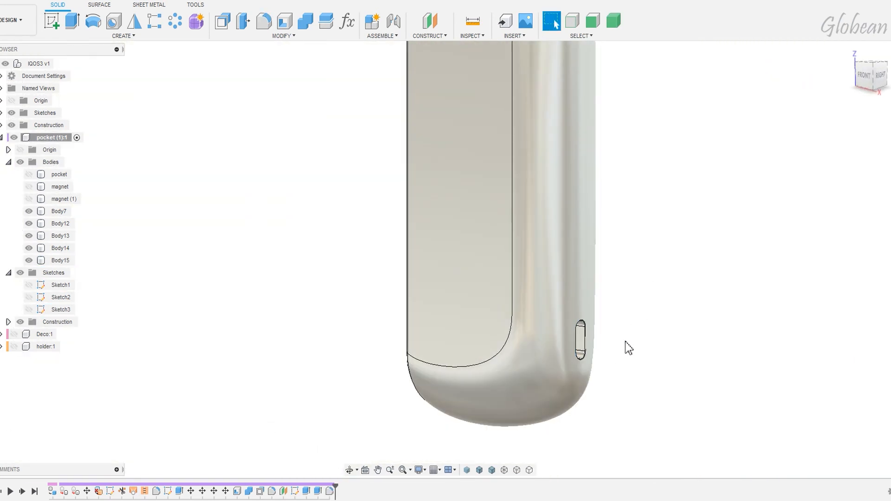
# Step: Activate the top-level IQOS3 component, hide the pocket component and show the Deco component
pyautogui.scroll(-5, 625, 340)
pyautogui.keyDown('shift'); pyautogui.moveTo(658, 186); pyautogui.dragTo(590, 190, button='middle'); pyautogui.keyUp('shift')
pyautogui.click(849, 54)
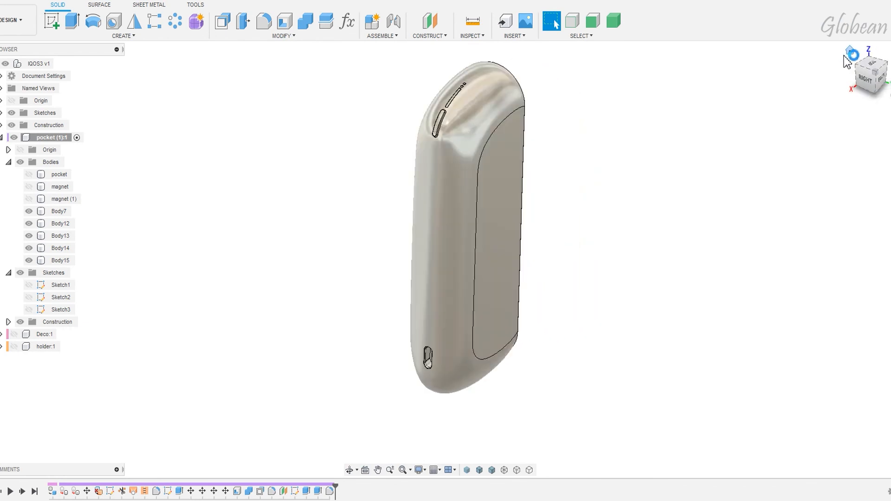
pyautogui.click(60, 63)
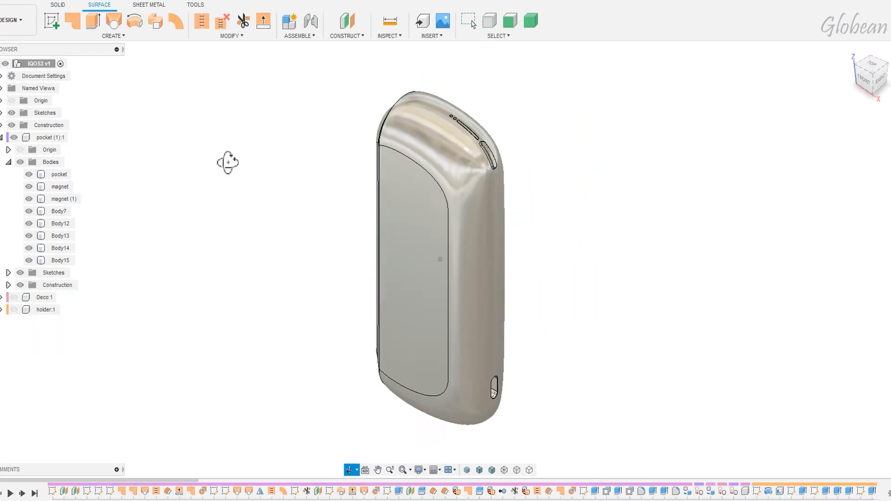
pyautogui.keyDown('shift'); pyautogui.moveTo(229, 163); pyautogui.dragTo(371, 155, button='middle'); pyautogui.keyUp('shift')
pyautogui.click(14, 137)
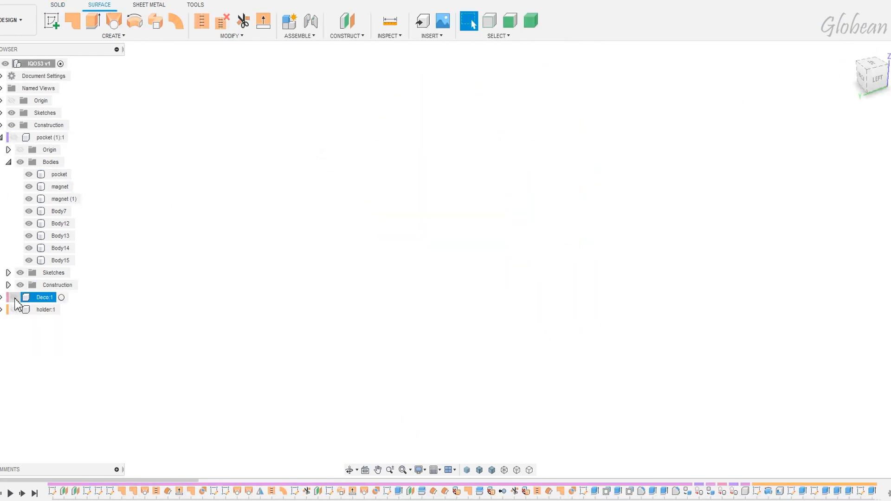
pyautogui.click(14, 298)
pyautogui.click(1, 138)
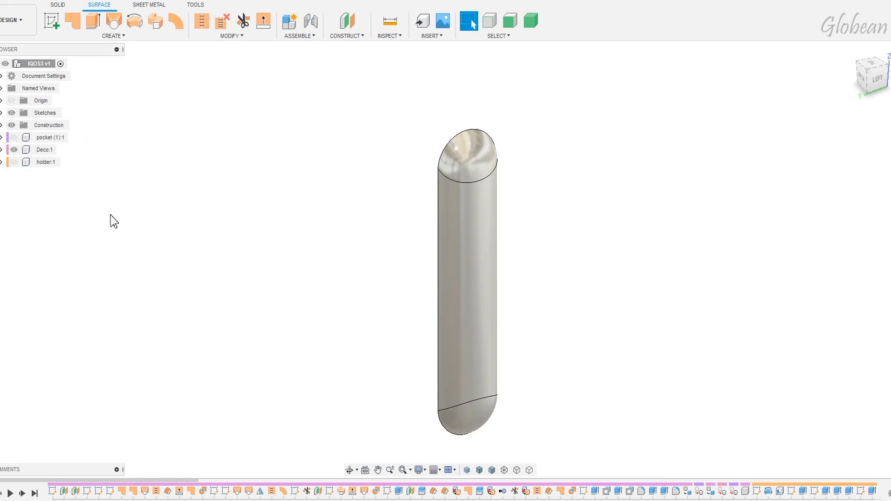
# Step: Activate the Deco component and sketch a slanted line across its lower part on the XZ plane
pyautogui.keyDown('shift'); pyautogui.moveTo(441, 186); pyautogui.dragTo(566, 121, button='middle'); pyautogui.keyUp('shift')
pyautogui.click(868, 76)
pyautogui.click(51, 21)
pyautogui.press('Escape')
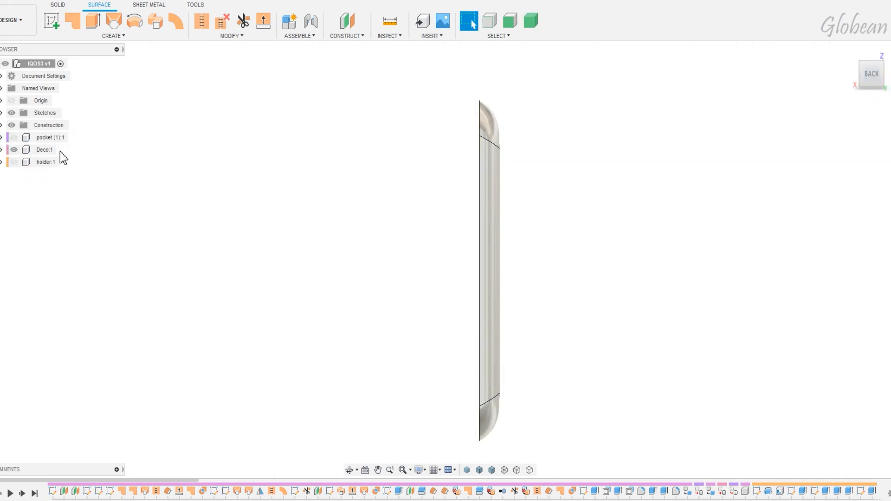
pyautogui.click(63, 150)
pyautogui.click(52, 21)
pyautogui.click(449, 246)
pyautogui.scroll(3, 535, 380)
pyautogui.moveTo(534, 381); pyautogui.dragTo(536, 283, button='middle')
pyautogui.press('l')
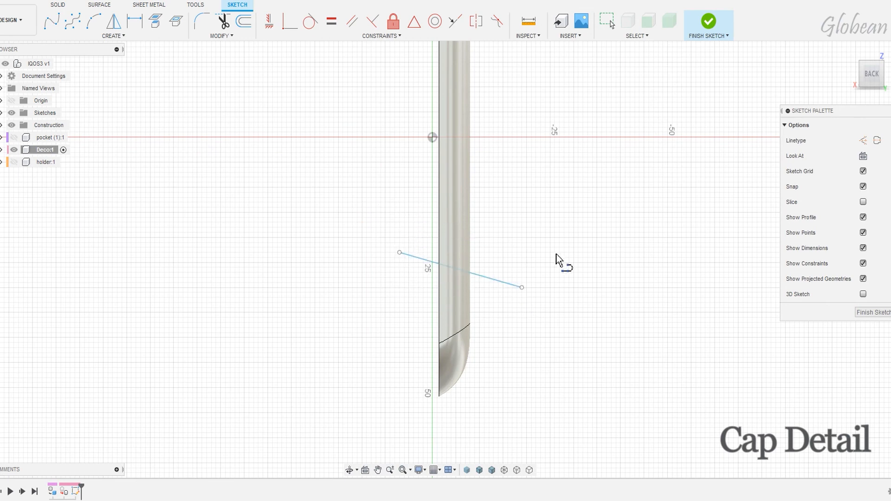
# Step: Move the slanted line's endpoints to adjust its position and slope across the Deco body
pyautogui.press('m')
pyautogui.click(399, 253)
pyautogui.moveTo(399, 279); pyautogui.dragTo(379, 228)
pyautogui.click(848, 298)
pyautogui.press('m')
pyautogui.click(400, 235)
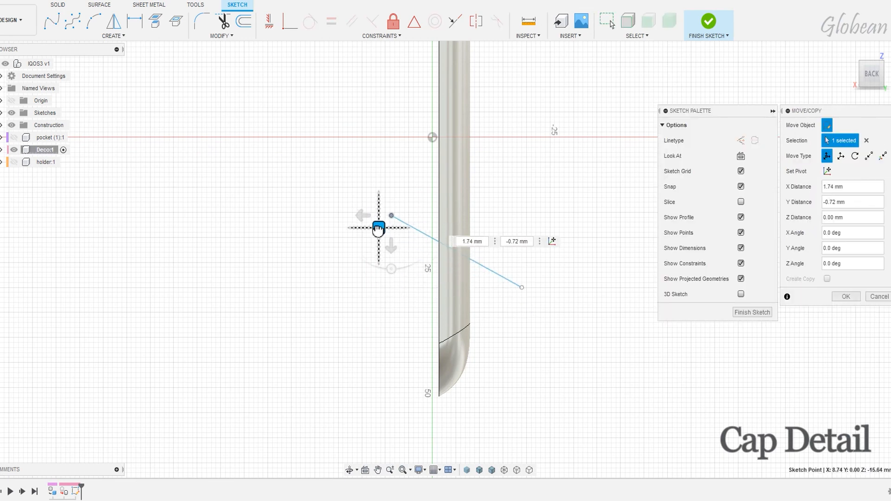
pyautogui.click(847, 298)
pyautogui.scroll(-5, 520, 266)
pyautogui.click(528, 286)
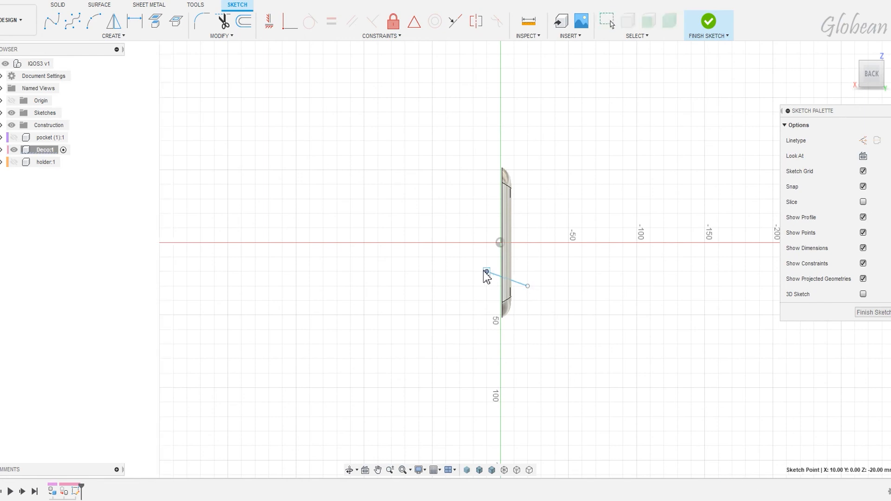
pyautogui.scroll(6, 509, 273)
pyautogui.click(530, 308)
# Step: Add two parallel copies of the slanted line below it, 6 mm and 3 mm away, and finish the sketch
pyautogui.scroll(-2, 464, 297)
pyautogui.press('m')
pyautogui.moveTo(487, 326); pyautogui.dragTo(486, 292)
pyautogui.press('BackSpace')
pyautogui.write('6')
pyautogui.press('Return')
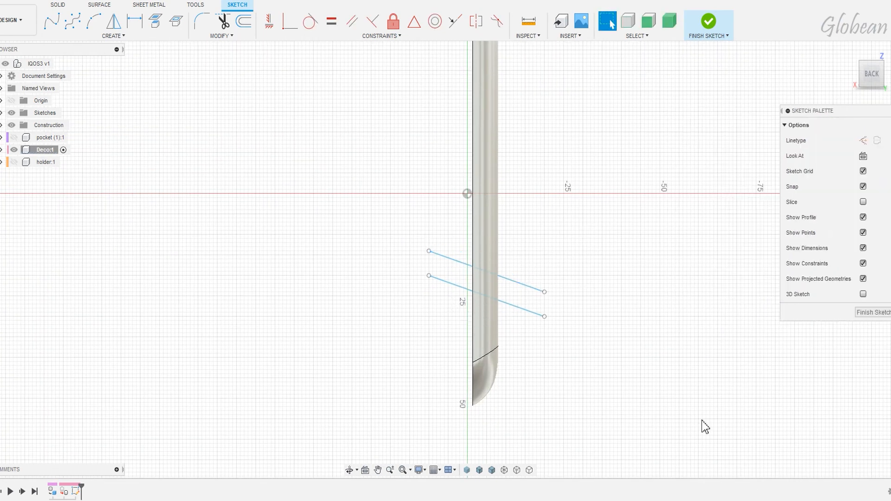
pyautogui.hotkey('ctrl', 'v')
pyautogui.moveTo(486, 326); pyautogui.dragTo(487, 319)
pyautogui.write('-3')
pyautogui.press('Return')
pyautogui.click(708, 22)
# Step: Split the Deco body's long outer face along the uppermost slanted line
pyautogui.moveTo(564, 213)
pyautogui.keyDown('shift'); pyautogui.mouseDown(button='middle')
pyautogui.moveTo(562, 221)
pyautogui.moveTo(627, 221)
pyautogui.moveTo(573, 211)
pyautogui.mouseUp(button='middle'); pyautogui.keyUp('shift')
pyautogui.click(231, 36)
pyautogui.click(241, 188)
pyautogui.click(501, 237)
pyautogui.click(853, 141)
pyautogui.click(521, 286)
pyautogui.click(845, 191)
# Step: Split the lower outer face along the lowest slanted line and delete the band face between the two splits
pyautogui.rightClick(620, 218)
pyautogui.click(620, 186)
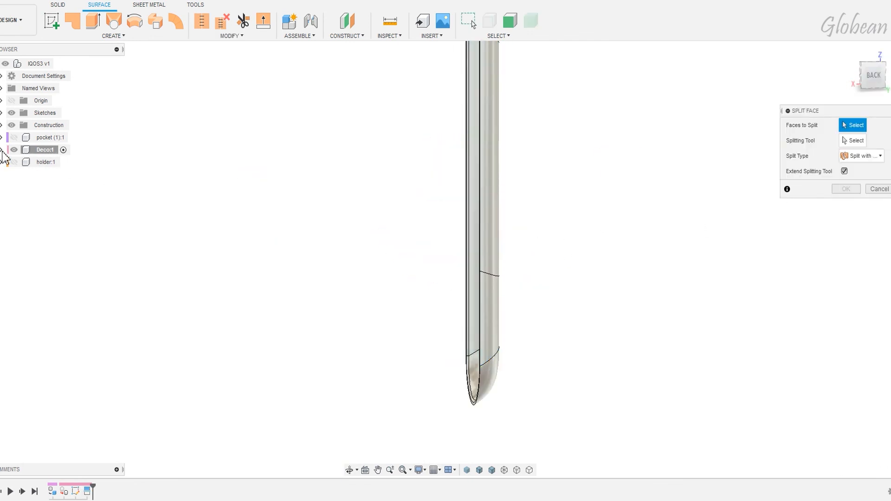
pyautogui.click(2, 150)
pyautogui.keyDown('shift'); pyautogui.moveTo(434, 284); pyautogui.dragTo(395, 287, button='middle'); pyautogui.keyUp('shift')
pyautogui.click(481, 310)
pyautogui.click(853, 141)
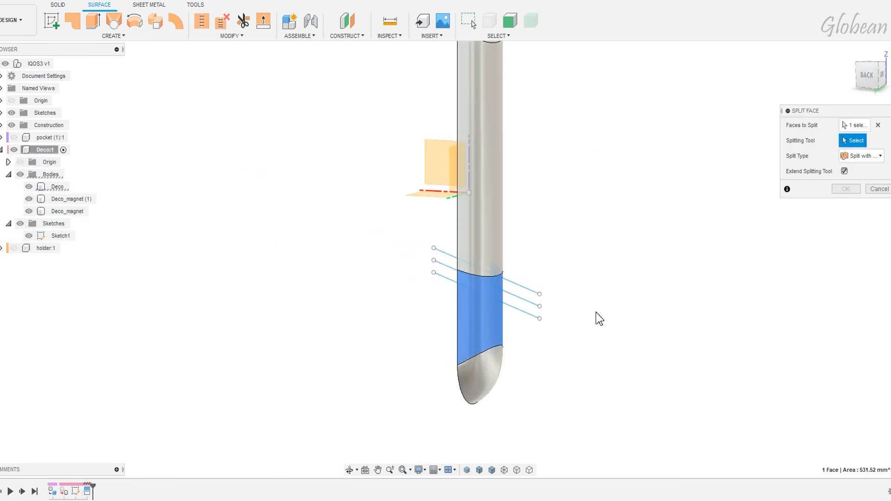
pyautogui.keyDown('shift'); pyautogui.moveTo(597, 314); pyautogui.dragTo(620, 312, button='middle'); pyautogui.keyUp('shift')
pyautogui.click(525, 310)
pyautogui.click(851, 188)
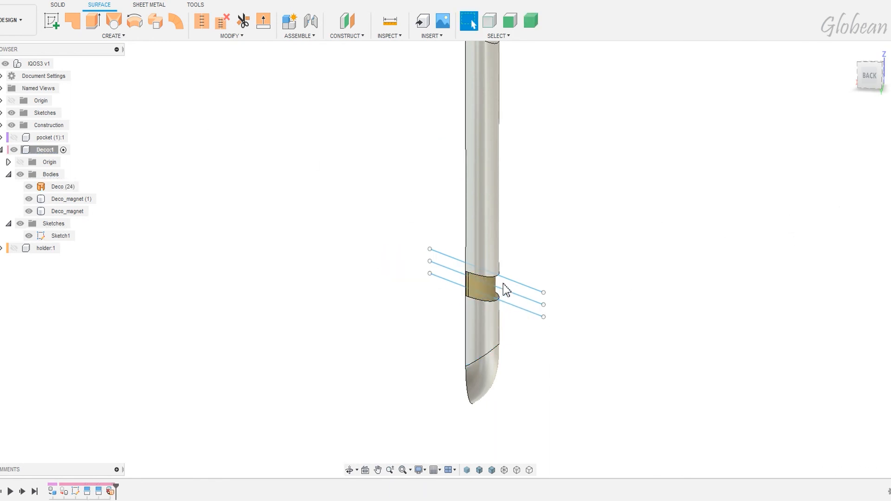
# Step: Create a Plane at Angle through the middle slanted line
pyautogui.keyDown('shift'); pyautogui.moveTo(506, 291); pyautogui.dragTo(494, 288, button='middle'); pyautogui.keyUp('shift')
pyautogui.click(346, 36)
pyautogui.click(355, 59)
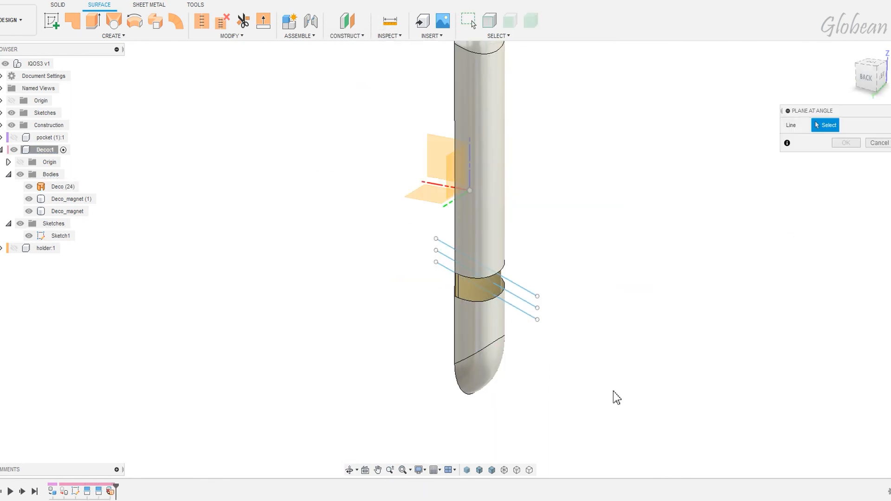
pyautogui.click(513, 294)
pyautogui.click(842, 159)
# Step: Start a sketch on the angled plane and use Intersect on the band opening's two straight side edges
pyautogui.scroll(3, 527, 221)
pyautogui.keyDown('shift'); pyautogui.moveTo(528, 221); pyautogui.dragTo(561, 221, button='middle'); pyautogui.keyUp('shift')
pyautogui.click(52, 21)
pyautogui.click(614, 316)
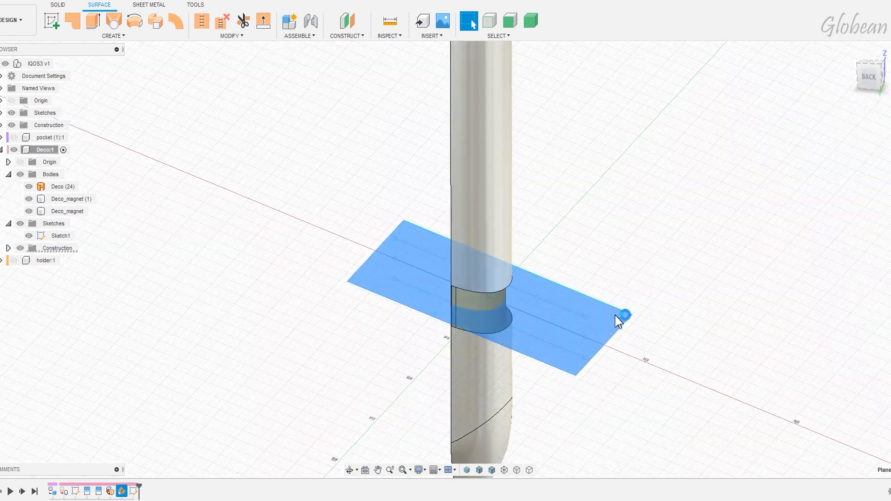
pyautogui.keyDown('shift'); pyautogui.moveTo(478, 299); pyautogui.dragTo(521, 234, button='middle'); pyautogui.keyUp('shift')
pyautogui.click(176, 21)
pyautogui.scroll(3, 368, 112)
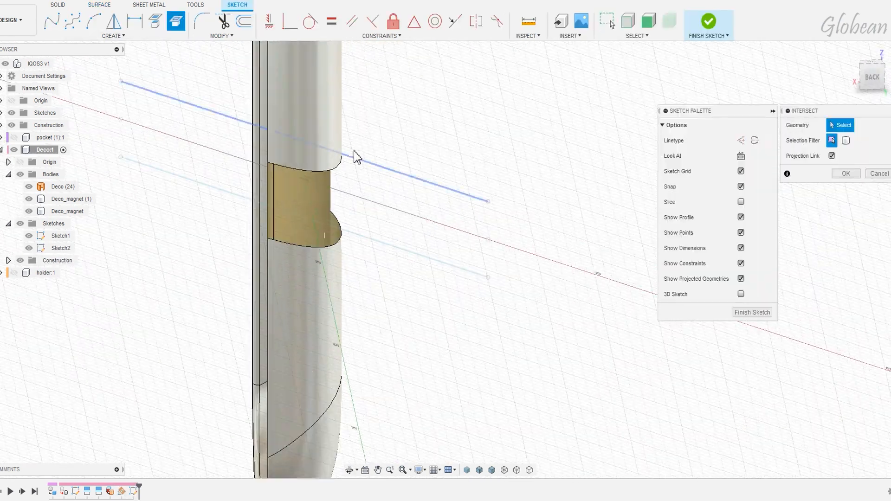
pyautogui.keyDown('shift'); pyautogui.moveTo(442, 105); pyautogui.dragTo(383, 146, button='middle'); pyautogui.keyUp('shift')
pyautogui.scroll(3, 385, 148)
pyautogui.click(416, 229)
pyautogui.scroll(-2, 496, 222)
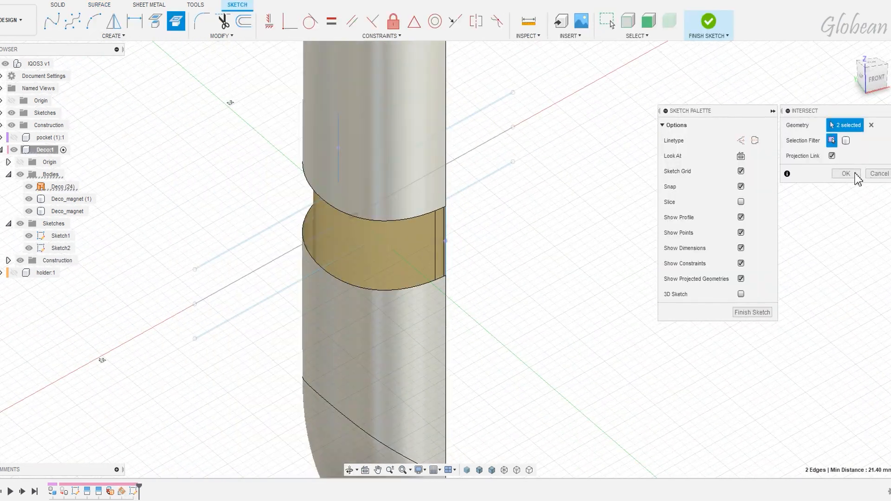
pyautogui.click(853, 173)
# Step: Draw a control point spline bulging outward between the two intersection points and make its control lines equal
pyautogui.moveTo(548, 204)
pyautogui.keyDown('shift'); pyautogui.mouseDown(button='middle')
pyautogui.moveTo(585, 211)
pyautogui.moveTo(403, 188)
pyautogui.mouseUp(button='middle'); pyautogui.keyUp('shift')
pyautogui.click(72, 21)
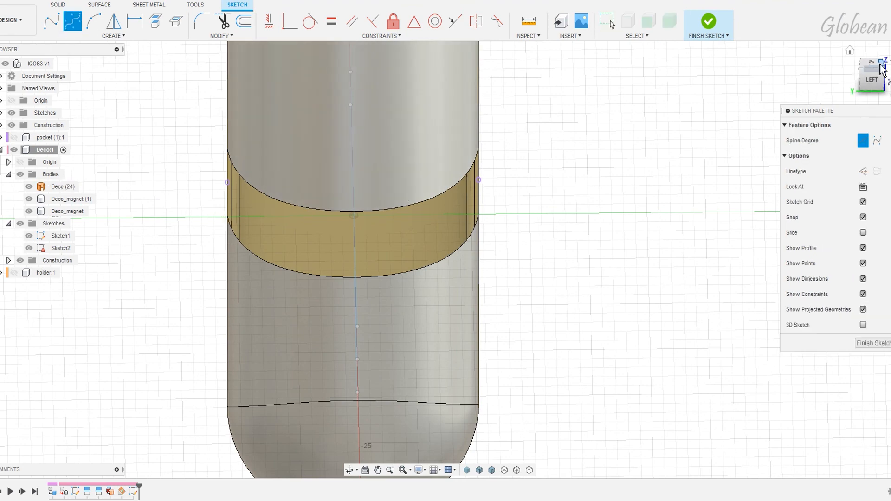
pyautogui.click(875, 68)
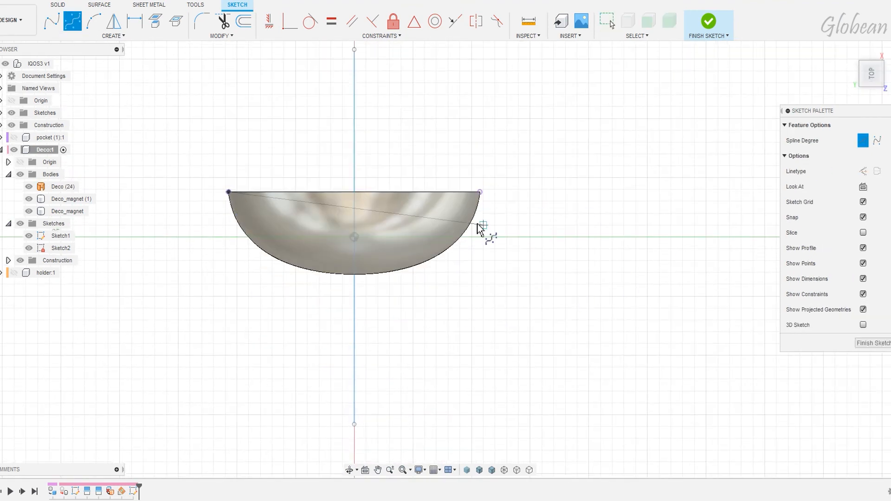
pyautogui.click(338, 27)
pyautogui.click(242, 263)
pyautogui.click(297, 298)
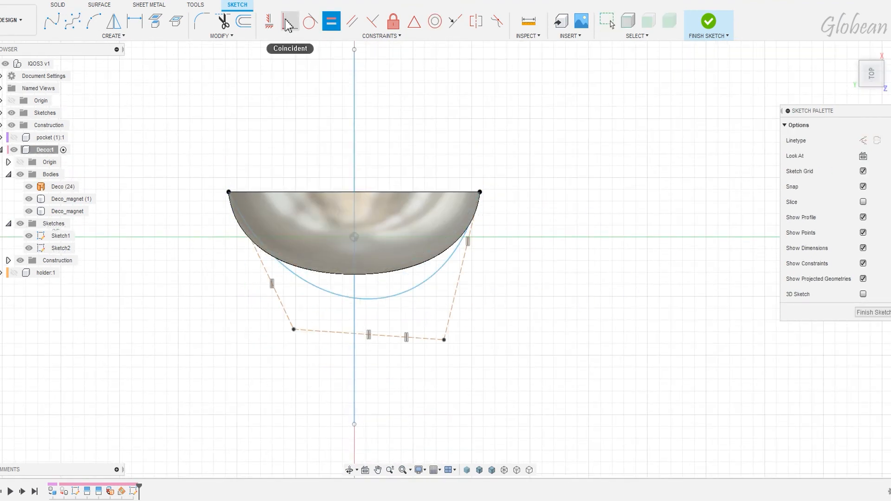
# Step: Apply a Horizontal/Vertical constraint to the spline's outer control line so the curve is symmetrical
pyautogui.click(270, 22)
pyautogui.click(390, 337)
pyautogui.press('Escape')
pyautogui.keyDown('shift'); pyautogui.moveTo(354, 372); pyautogui.dragTo(528, 201, button='middle'); pyautogui.keyUp('shift')
pyautogui.click(297, 80)
pyautogui.keyDown('shift'); pyautogui.moveTo(294, 74); pyautogui.dragTo(260, 130, button='middle'); pyautogui.keyUp('shift')
pyautogui.click(269, 21)
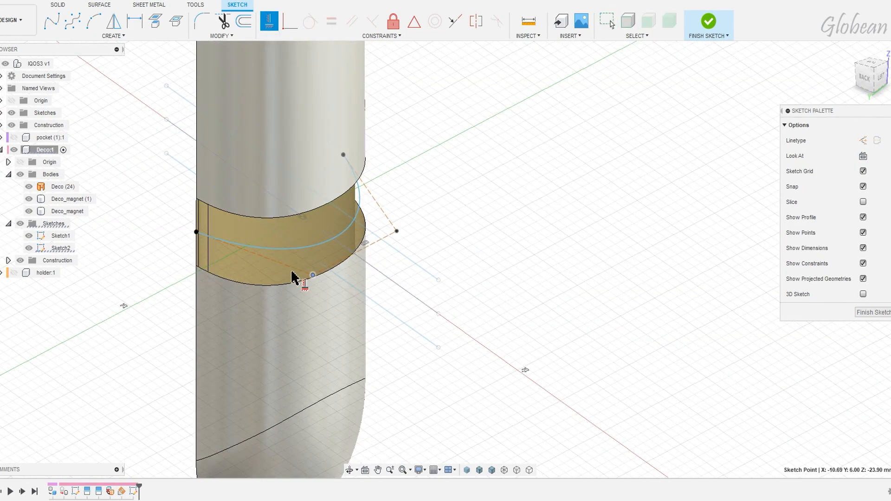
pyautogui.press('Escape')
# Step: Move the spline's outer control line to adjust how far the curve bulges out, and finish the sketch
pyautogui.keyDown('shift'); pyautogui.moveTo(421, 253); pyautogui.dragTo(394, 242, button='middle'); pyautogui.keyUp('shift')
pyautogui.scroll(2, 393, 241)
pyautogui.moveTo(366, 246); pyautogui.dragTo(474, 222)
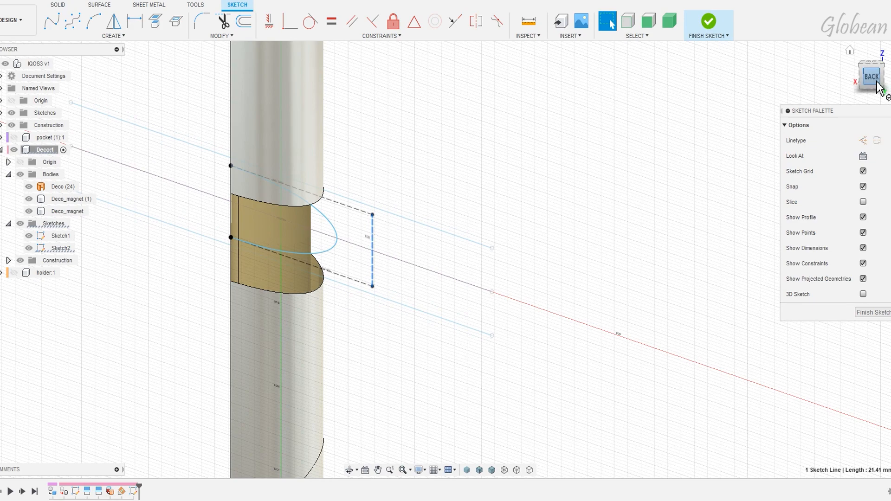
pyautogui.click(873, 312)
# Step: Loft a surface from the band opening's lower edge to the bulging spline, with Curvature (G2) continuity at the edge
pyautogui.moveTo(483, 255)
pyautogui.mouseDown(button='middle')
pyautogui.moveTo(545, 180)
pyautogui.moveTo(325, 139)
pyautogui.mouseUp(button='middle')
pyautogui.click(114, 21)
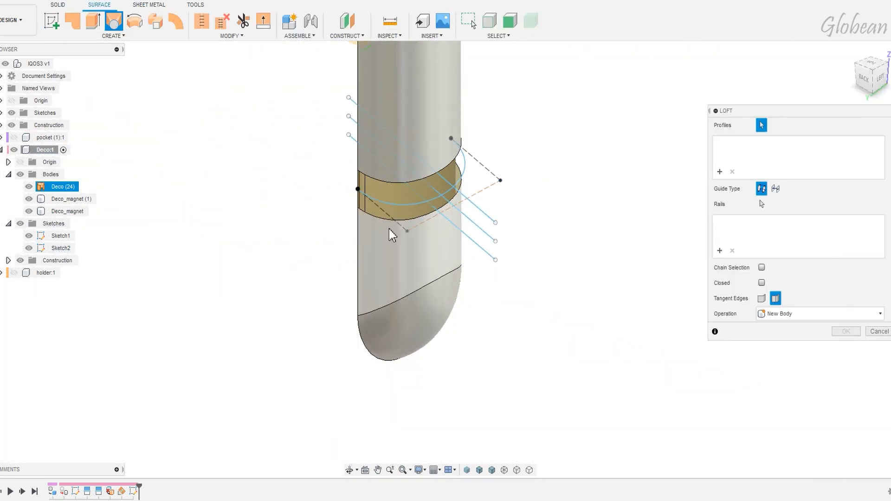
pyautogui.click(394, 221)
pyautogui.click(409, 204)
pyautogui.keyDown('shift'); pyautogui.moveTo(413, 204); pyautogui.dragTo(523, 166, button='middle'); pyautogui.keyUp('shift')
pyautogui.scroll(2, 418, 212)
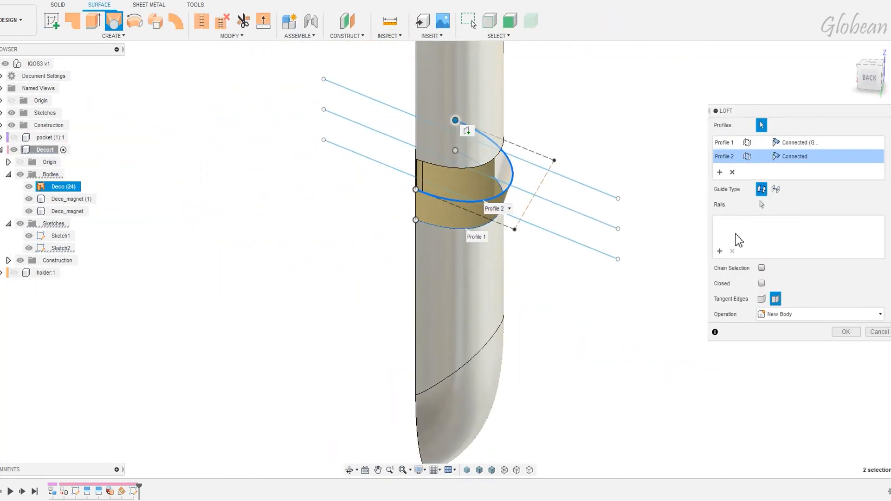
pyautogui.click(799, 142)
pyautogui.click(802, 172)
pyautogui.scroll(2, 464, 209)
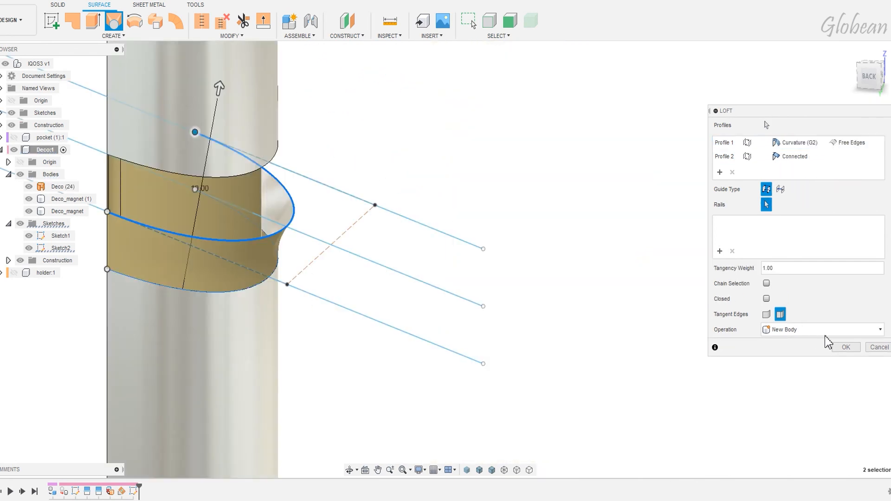
pyautogui.click(846, 332)
# Step: Loft a second surface from the spline ridge to the opening's upper edge, using Curvature (G2) and a tangency weight of 0.71
pyautogui.moveTo(382, 157); pyautogui.dragTo(382, 150, button='right')
pyautogui.click(299, 236)
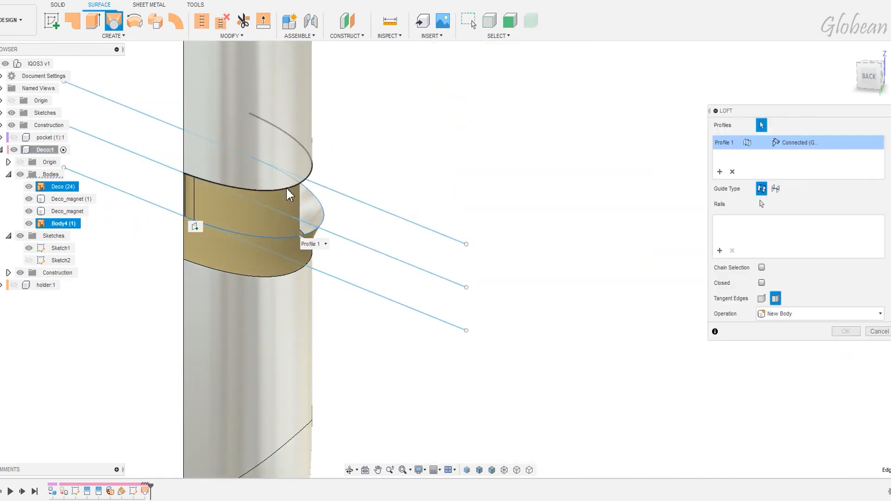
pyautogui.click(286, 188)
pyautogui.click(801, 193)
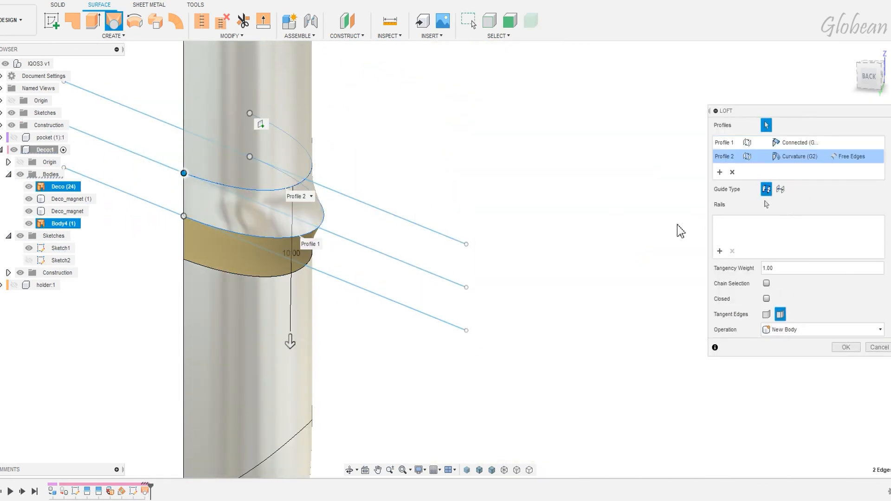
pyautogui.keyDown('shift'); pyautogui.moveTo(669, 229); pyautogui.dragTo(739, 260, button='middle'); pyautogui.keyUp('shift')
pyautogui.keyDown('shift'); pyautogui.moveTo(645, 301); pyautogui.dragTo(548, 325, button='middle'); pyautogui.keyUp('shift')
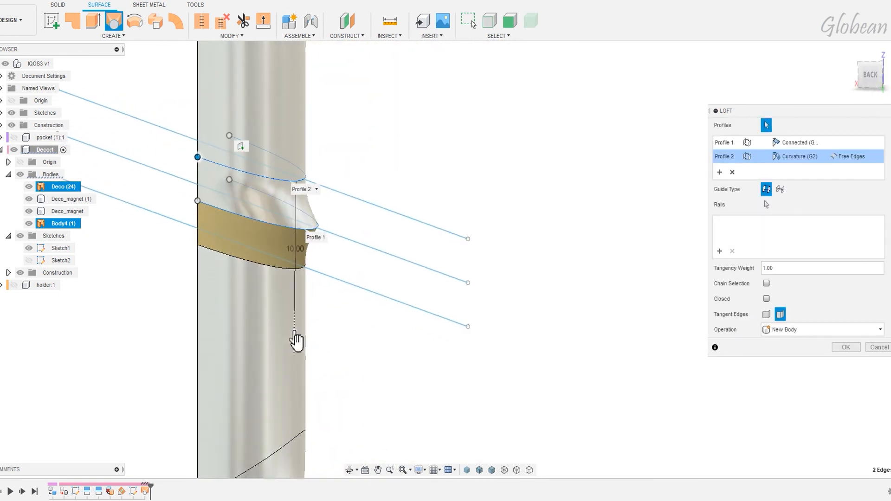
pyautogui.keyDown('shift'); pyautogui.moveTo(398, 360); pyautogui.dragTo(429, 360, button='middle'); pyautogui.keyUp('shift')
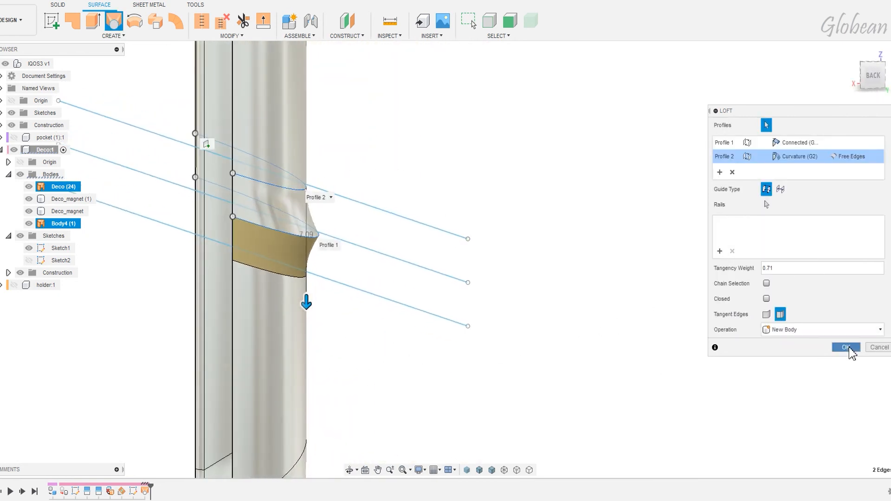
pyautogui.click(846, 347)
# Step: With the Deco magnets hidden, stitch the Deco shell and both lofted surfaces into one body and rename it Deco
pyautogui.scroll(-5, 671, 316)
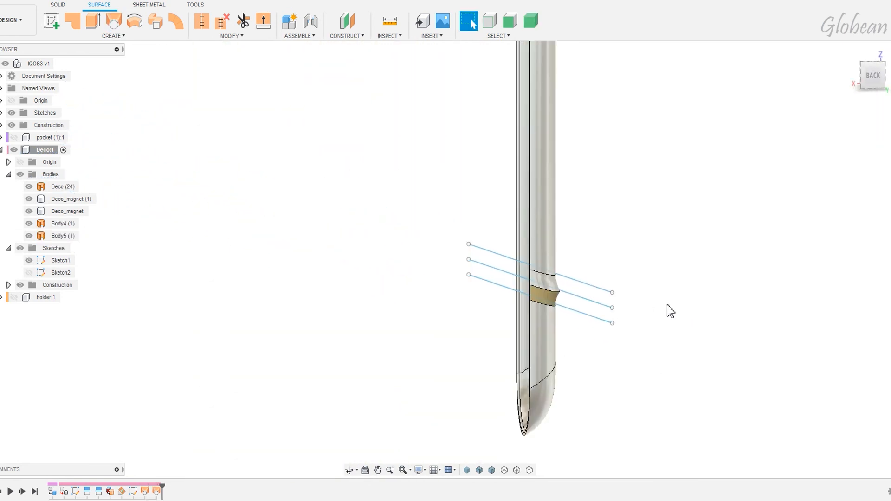
pyautogui.click(29, 212)
pyautogui.scroll(-3, 187, 284)
pyautogui.click(207, 21)
pyautogui.moveTo(314, 49); pyautogui.dragTo(520, 436)
pyautogui.click(843, 294)
pyautogui.doubleClick(65, 211)
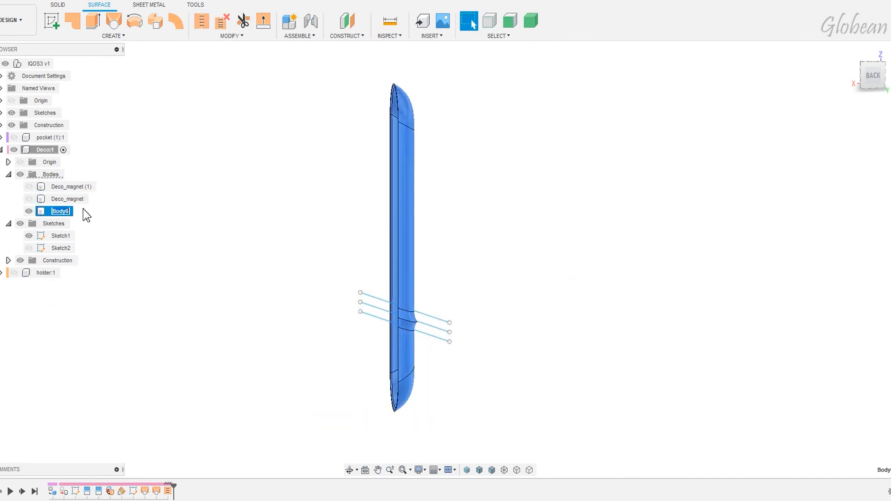
pyautogui.click(425, 173)
# Step: Fillet the sharp ridge edge between the two lofted band surfaces with a 0.6 mm radius
pyautogui.scroll(3, 454, 310)
pyautogui.press('f')
pyautogui.click(382, 332)
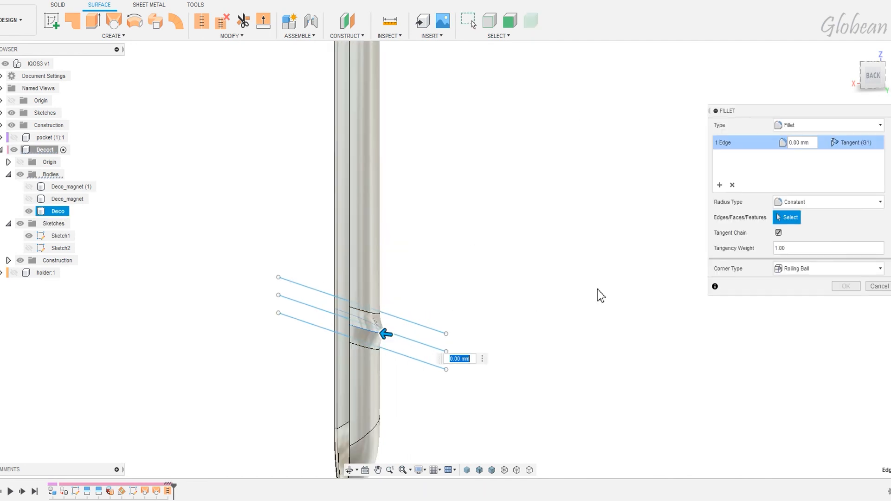
pyautogui.write('.6')
pyautogui.click(844, 286)
pyautogui.keyDown('shift'); pyautogui.moveTo(847, 293); pyautogui.dragTo(816, 289, button='middle'); pyautogui.keyUp('shift')
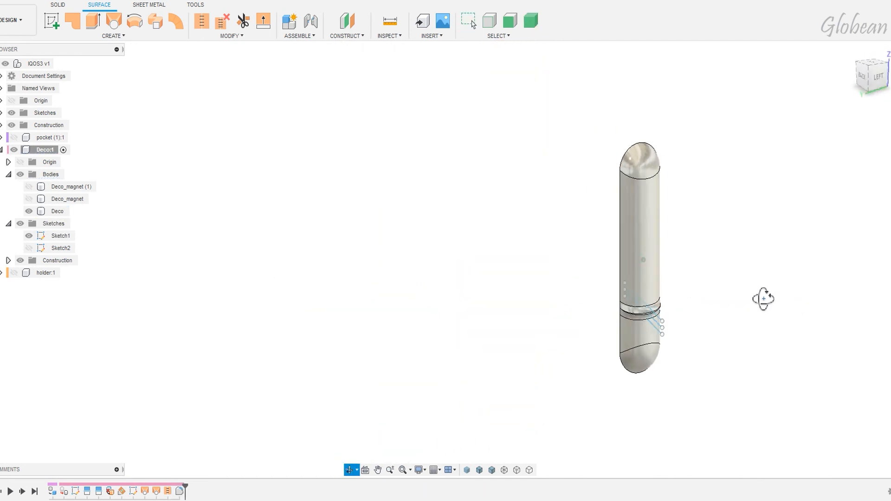
# Step: Show the pocket component and rename its unnamed bodies as light, light (1), main light, button and main
pyautogui.click(14, 163)
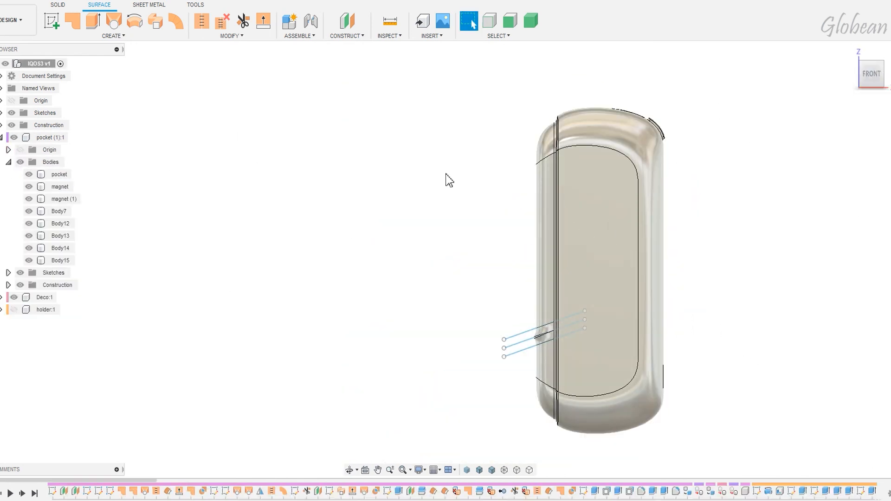
pyautogui.click(59, 211)
pyautogui.keyDown('ctrl'); pyautogui.click(61, 224); pyautogui.keyUp('ctrl')
pyautogui.keyDown('shift'); pyautogui.moveTo(150, 212); pyautogui.dragTo(149, 226, button='middle'); pyautogui.keyUp('shift')
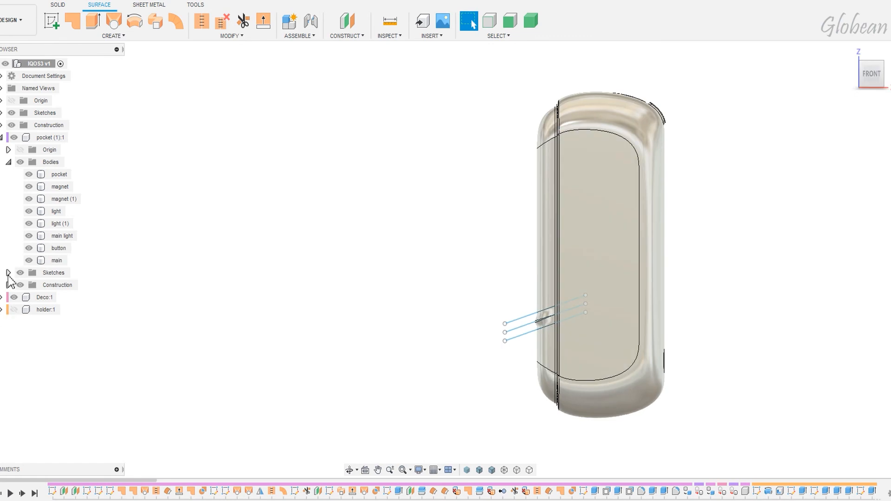
# Step: Create a joint between the Deco cover and the pocket
pyautogui.keyDown('shift'); pyautogui.moveTo(458, 327); pyautogui.dragTo(557, 325, button='middle'); pyautogui.keyUp('shift')
pyautogui.click(311, 22)
pyautogui.click(573, 196)
pyautogui.keyDown('shift'); pyautogui.moveTo(573, 205); pyautogui.dragTo(492, 218, button='middle'); pyautogui.keyUp('shift')
pyautogui.click(534, 211)
pyautogui.click(840, 341)
pyautogui.keyDown('shift'); pyautogui.moveTo(418, 337); pyautogui.dragTo(468, 325, button='middle'); pyautogui.keyUp('shift')
pyautogui.click(311, 22)
pyautogui.keyDown('shift'); pyautogui.moveTo(418, 297); pyautogui.dragTo(353, 306, button='middle'); pyautogui.keyUp('shift')
pyautogui.press('Escape')
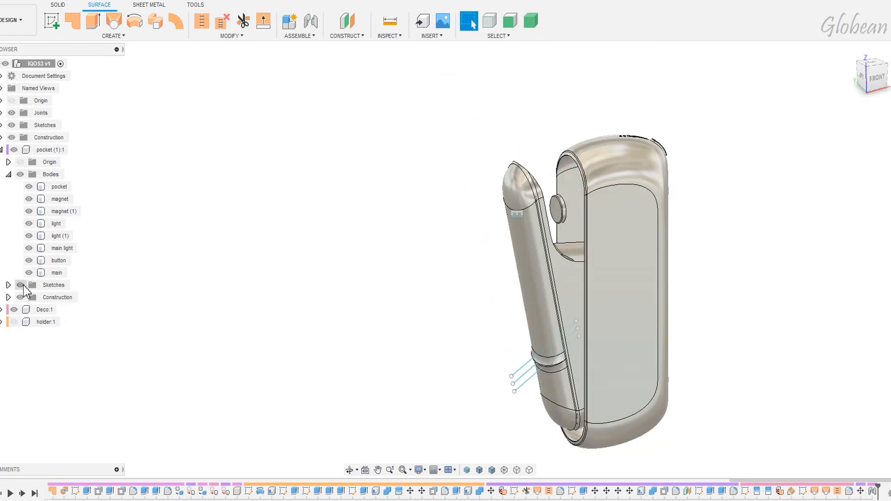
# Step: Show the holder component and create a joint for it in the assembly
pyautogui.click(14, 322)
pyautogui.keyDown('shift'); pyautogui.moveTo(418, 335); pyautogui.dragTo(525, 414, button='middle'); pyautogui.keyUp('shift')
pyautogui.click(311, 22)
pyautogui.scroll(3, 557, 279)
pyautogui.click(720, 313)
pyautogui.press('Return')
pyautogui.scroll(-3, 446, 326)
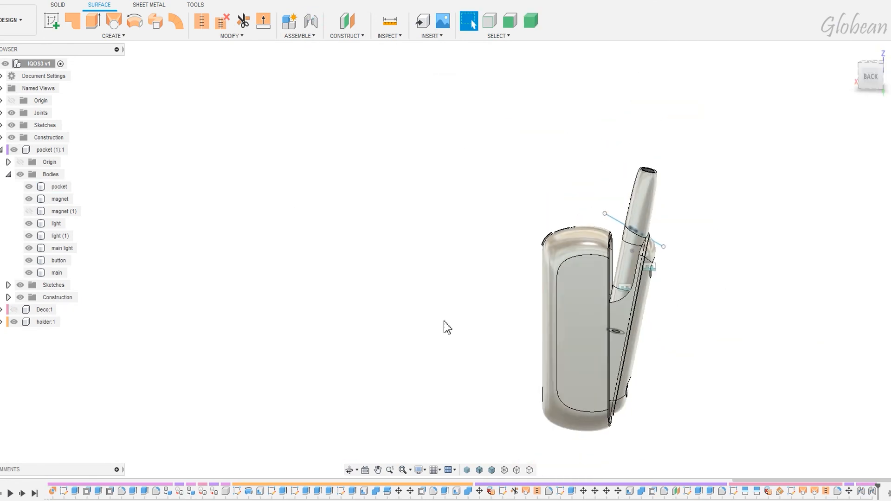
# Step: Show the Deco component again alongside the pocket and holder
pyautogui.keyDown('shift'); pyautogui.moveTo(445, 326); pyautogui.dragTo(395, 288, button='middle'); pyautogui.keyUp('shift')
pyautogui.click(28, 211)
pyautogui.click(14, 310)
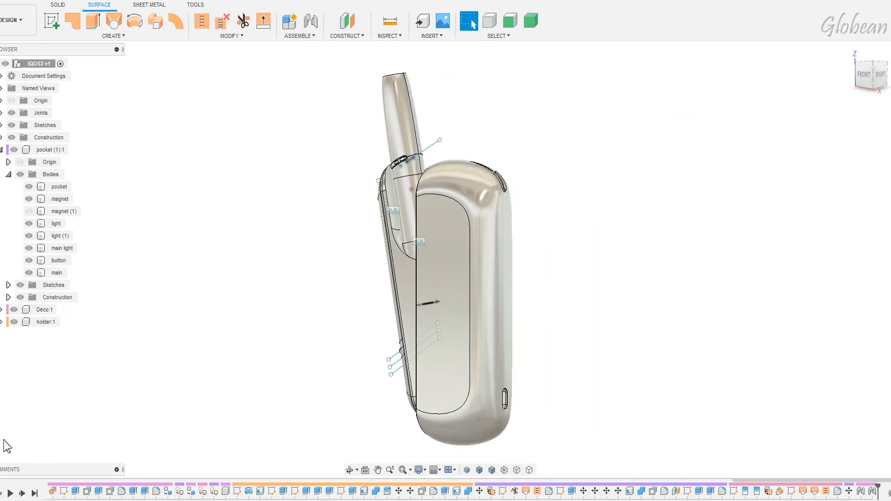